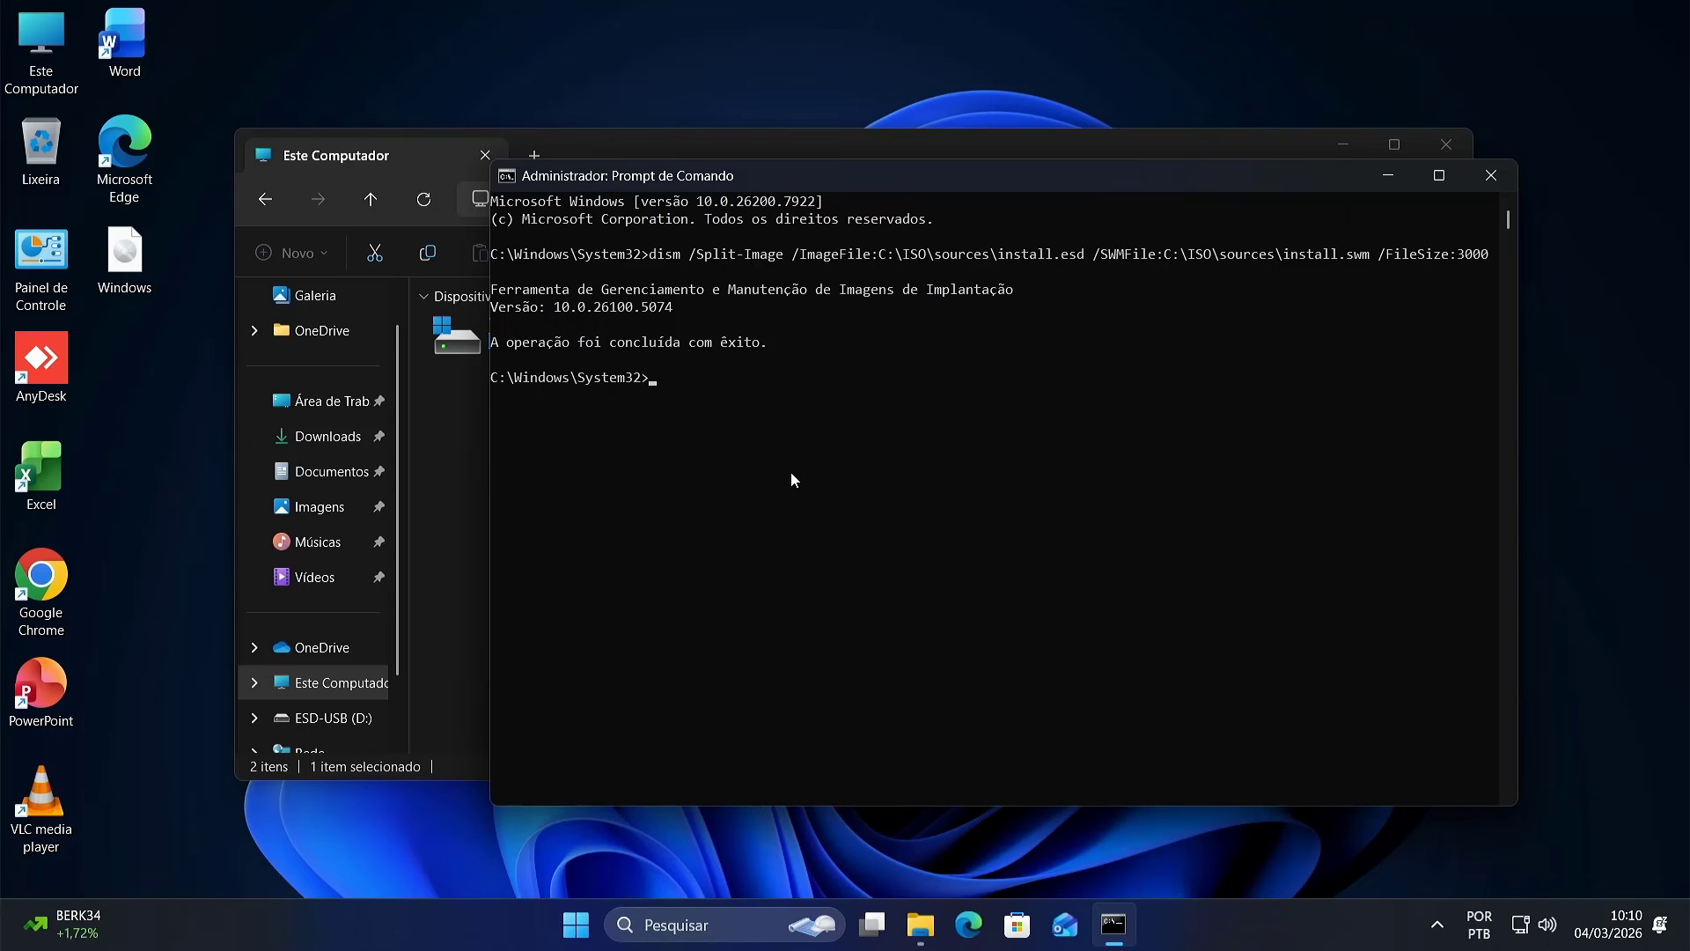
- Run bootsect /nt60 D: /force /mbr in the Command Prompt to write the boot code to the USB drive
text(bootsect /nt60 D: /force /mbr)
click(773, 382)
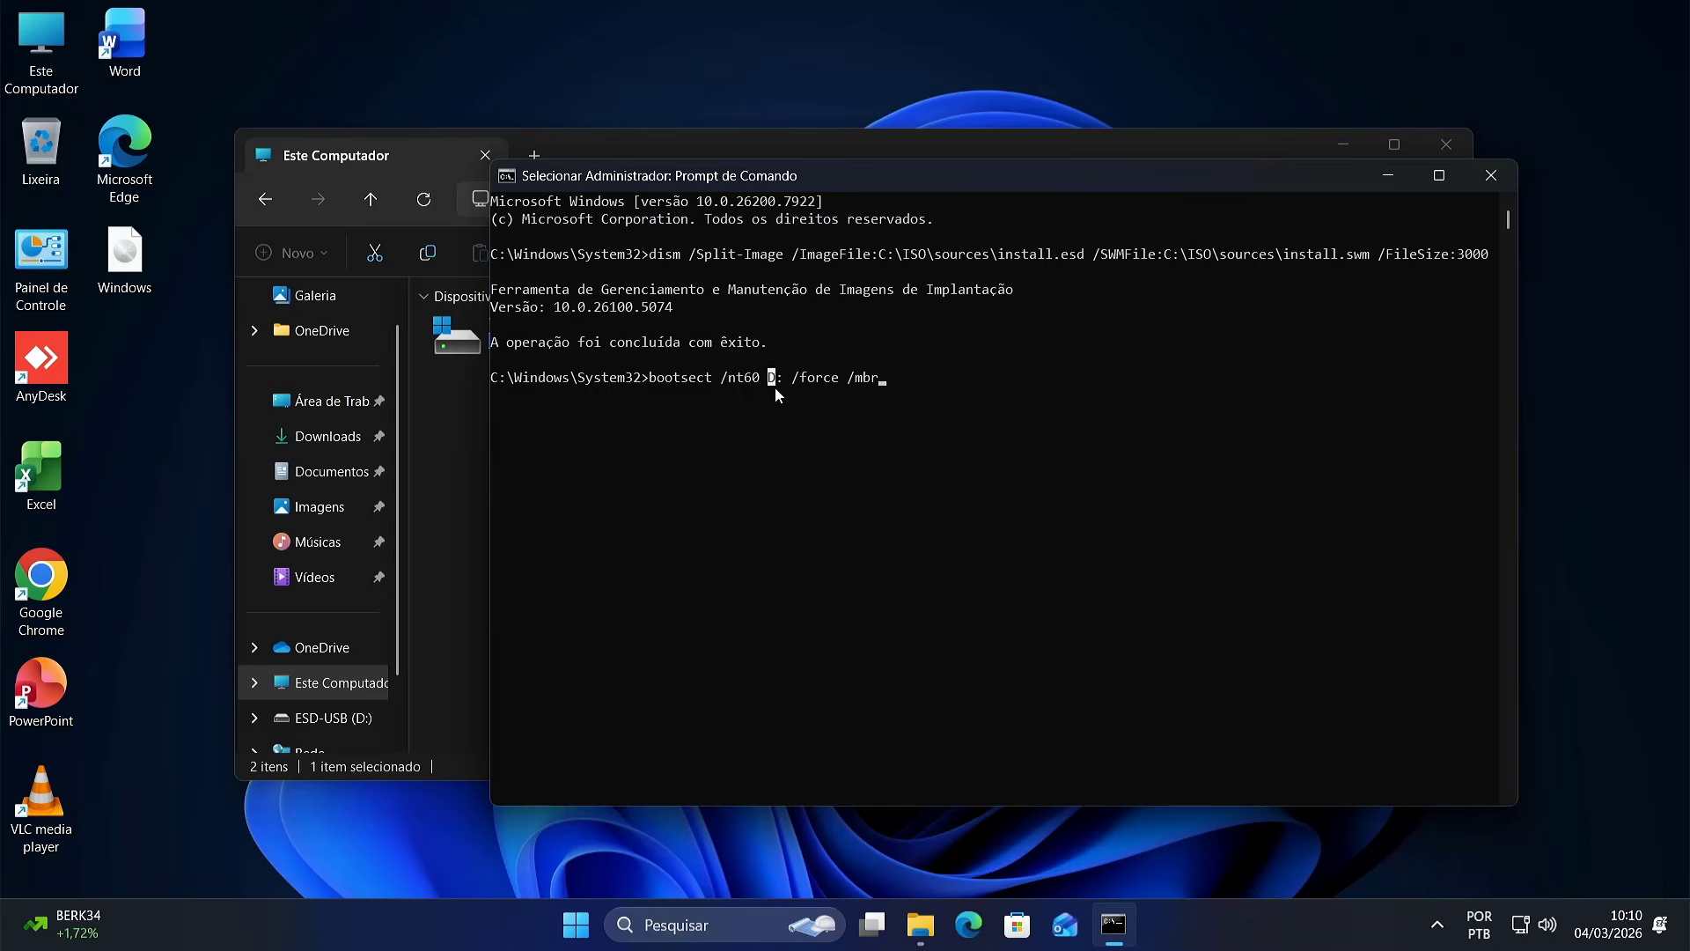
text(C)
key(BackSpace)
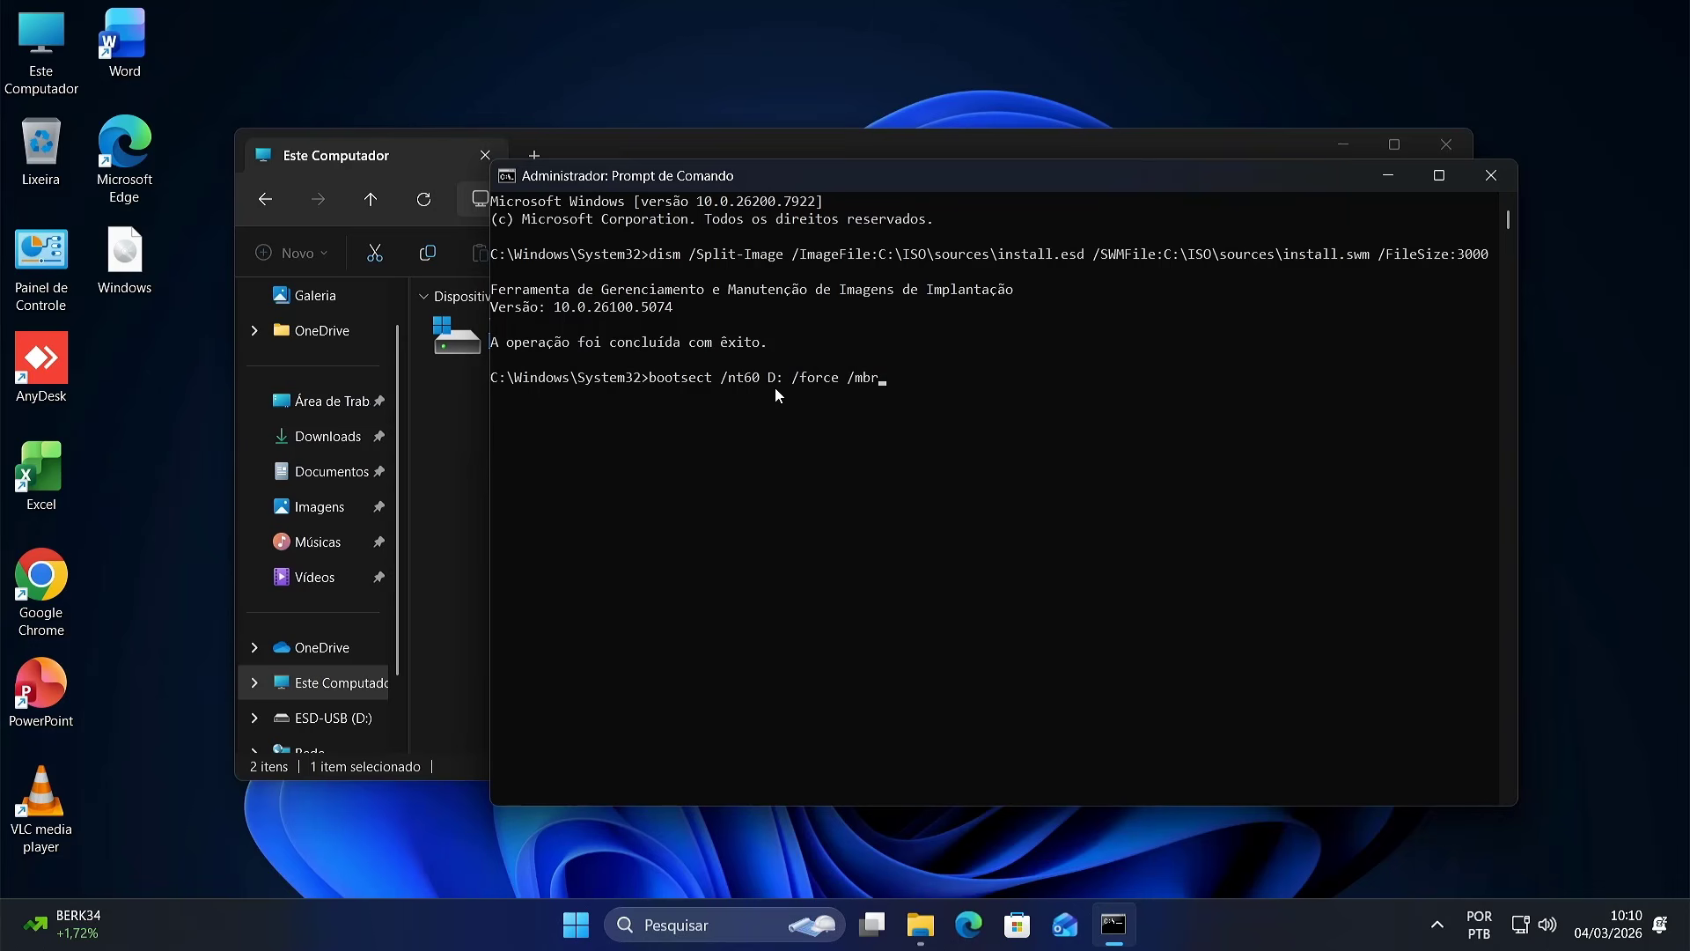
key(Return)
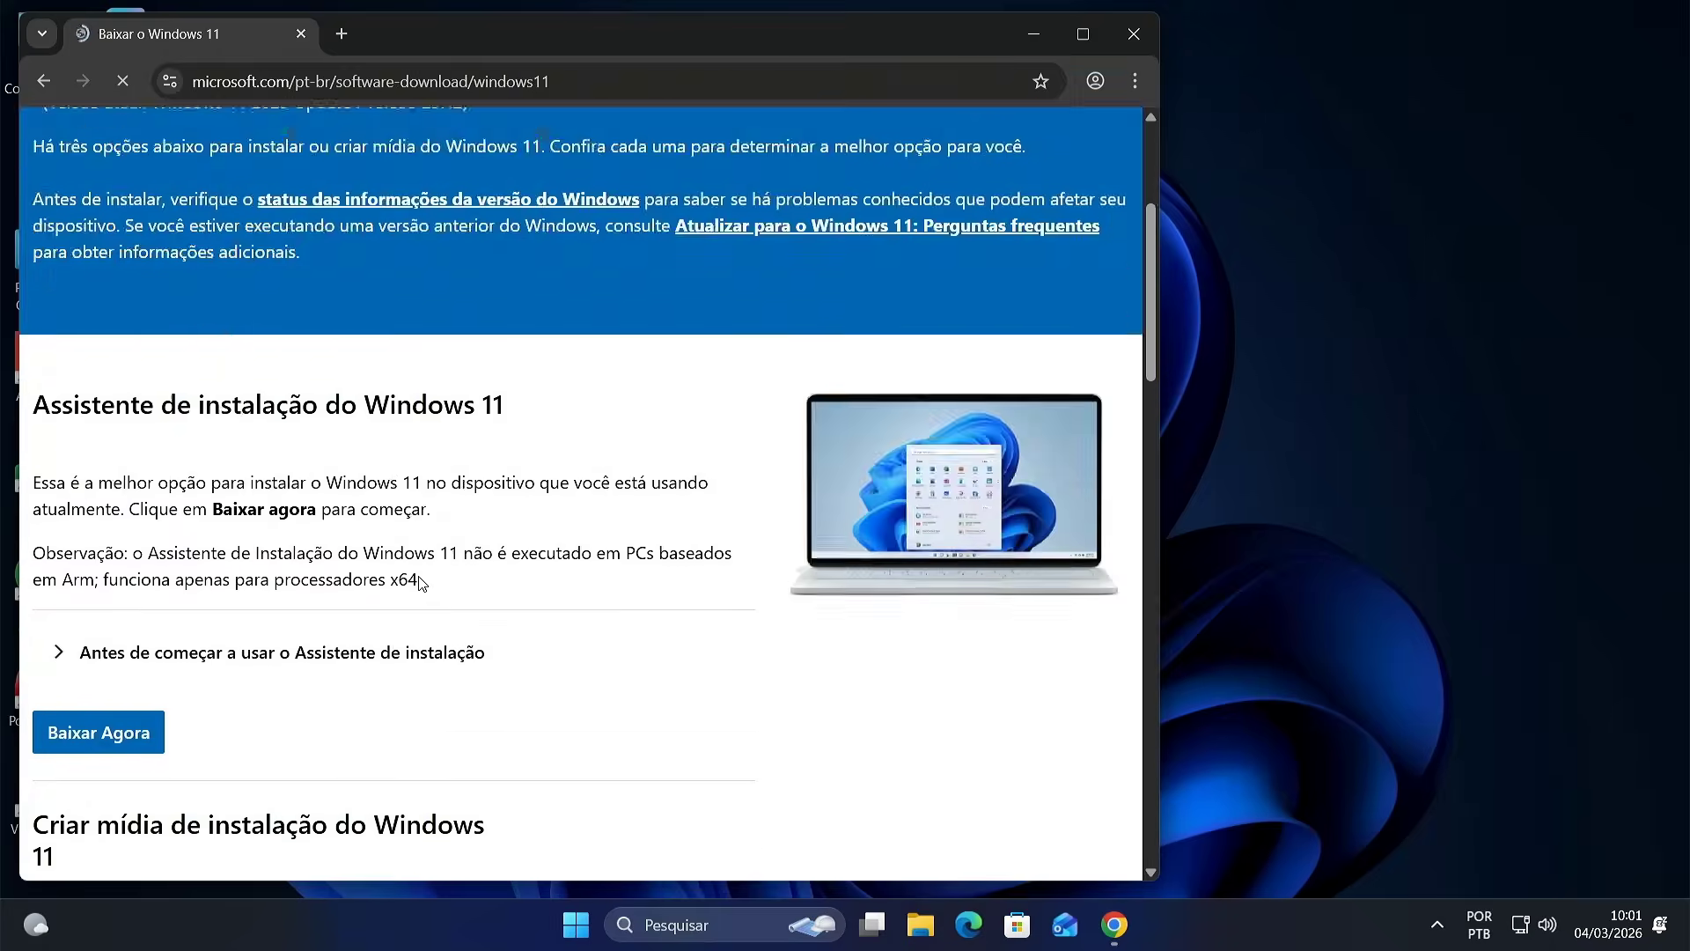
- Save the Windows 11 installation image as Windows.iso on the desktop and finish the setup wizard
scroll(898, 163, down, 7)
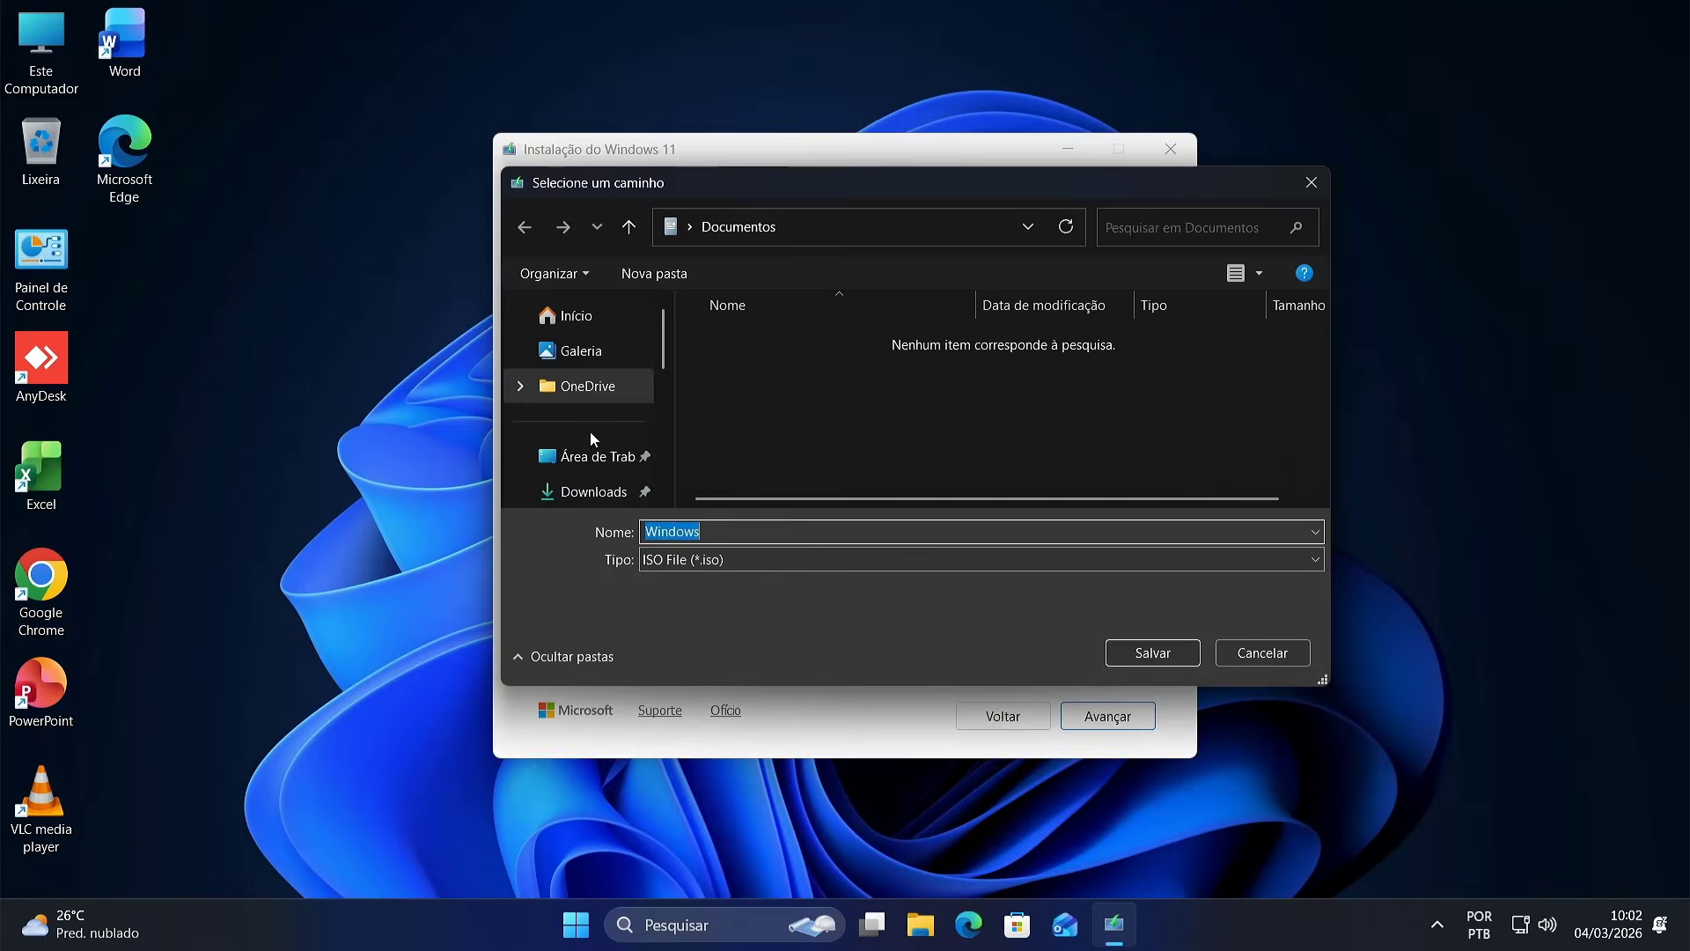
key(Return)
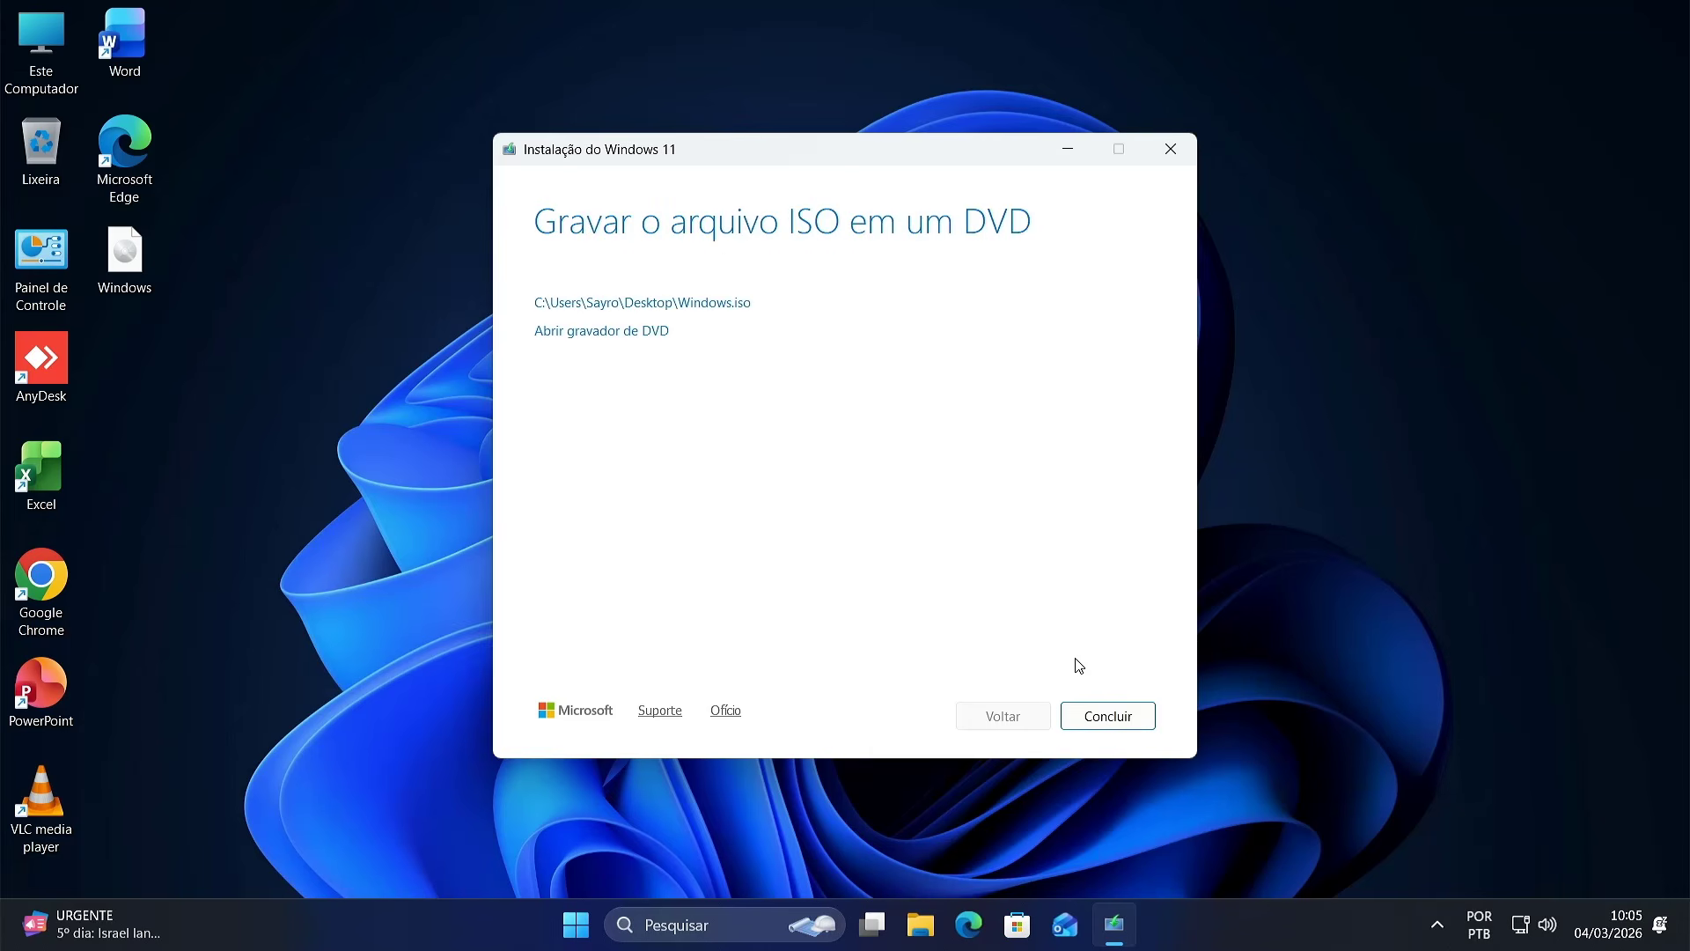
click(1111, 716)
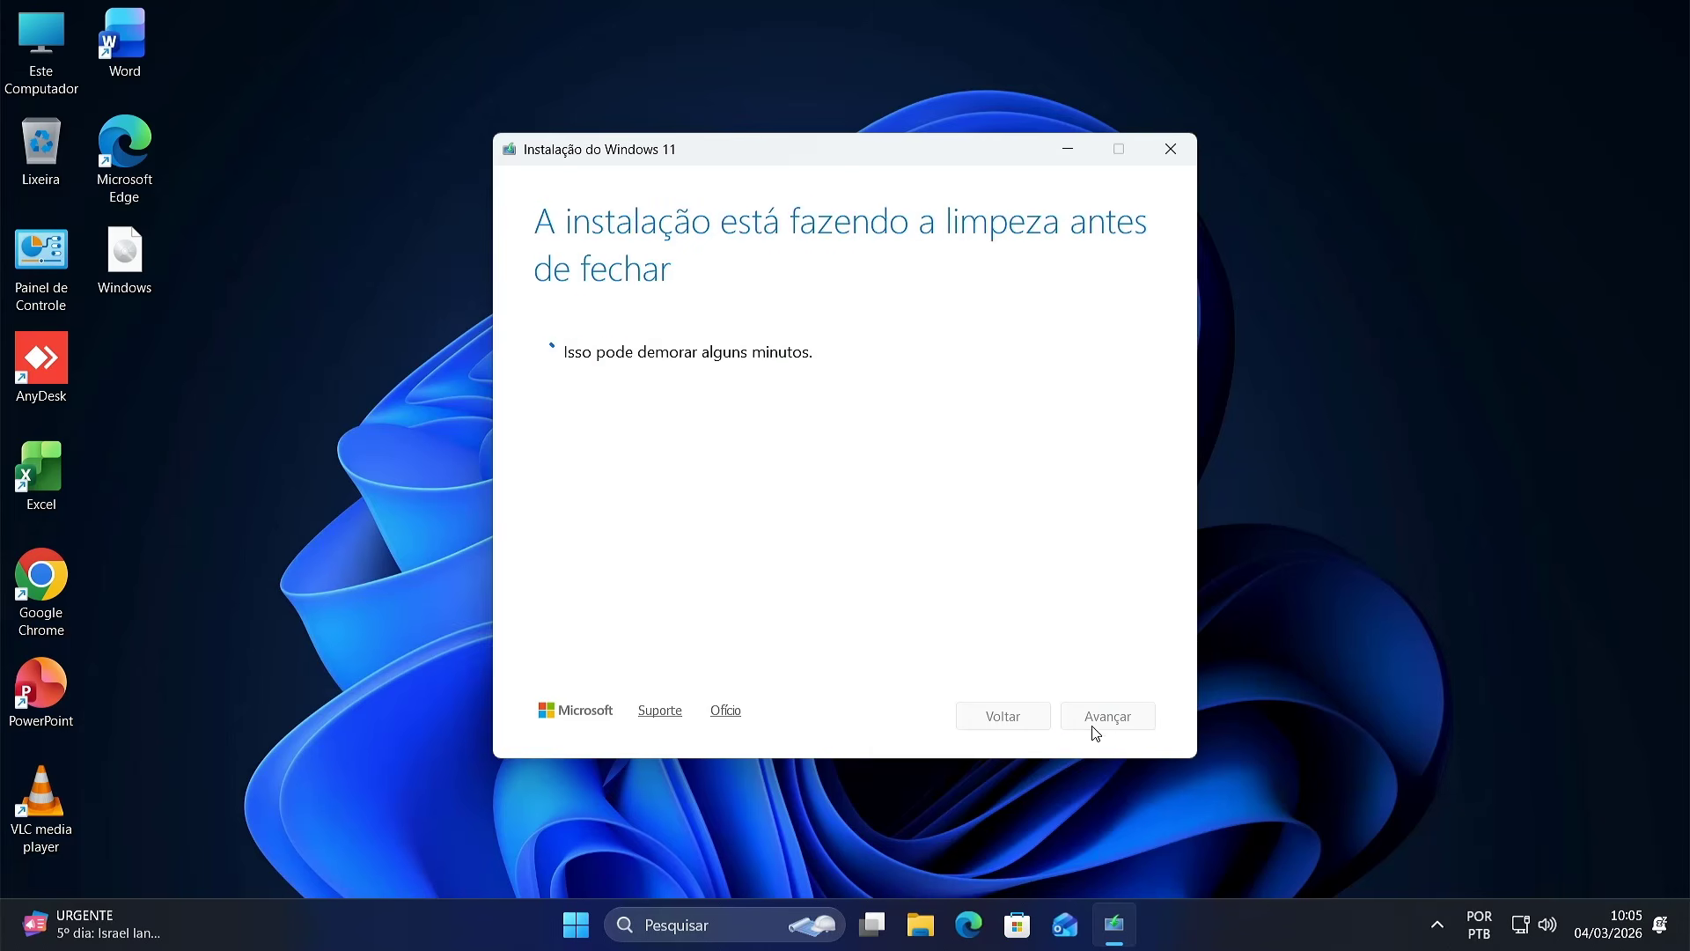
- Mount the Windows ISO from the desktop and copy all the files and folders it contains
double_click(139, 268)
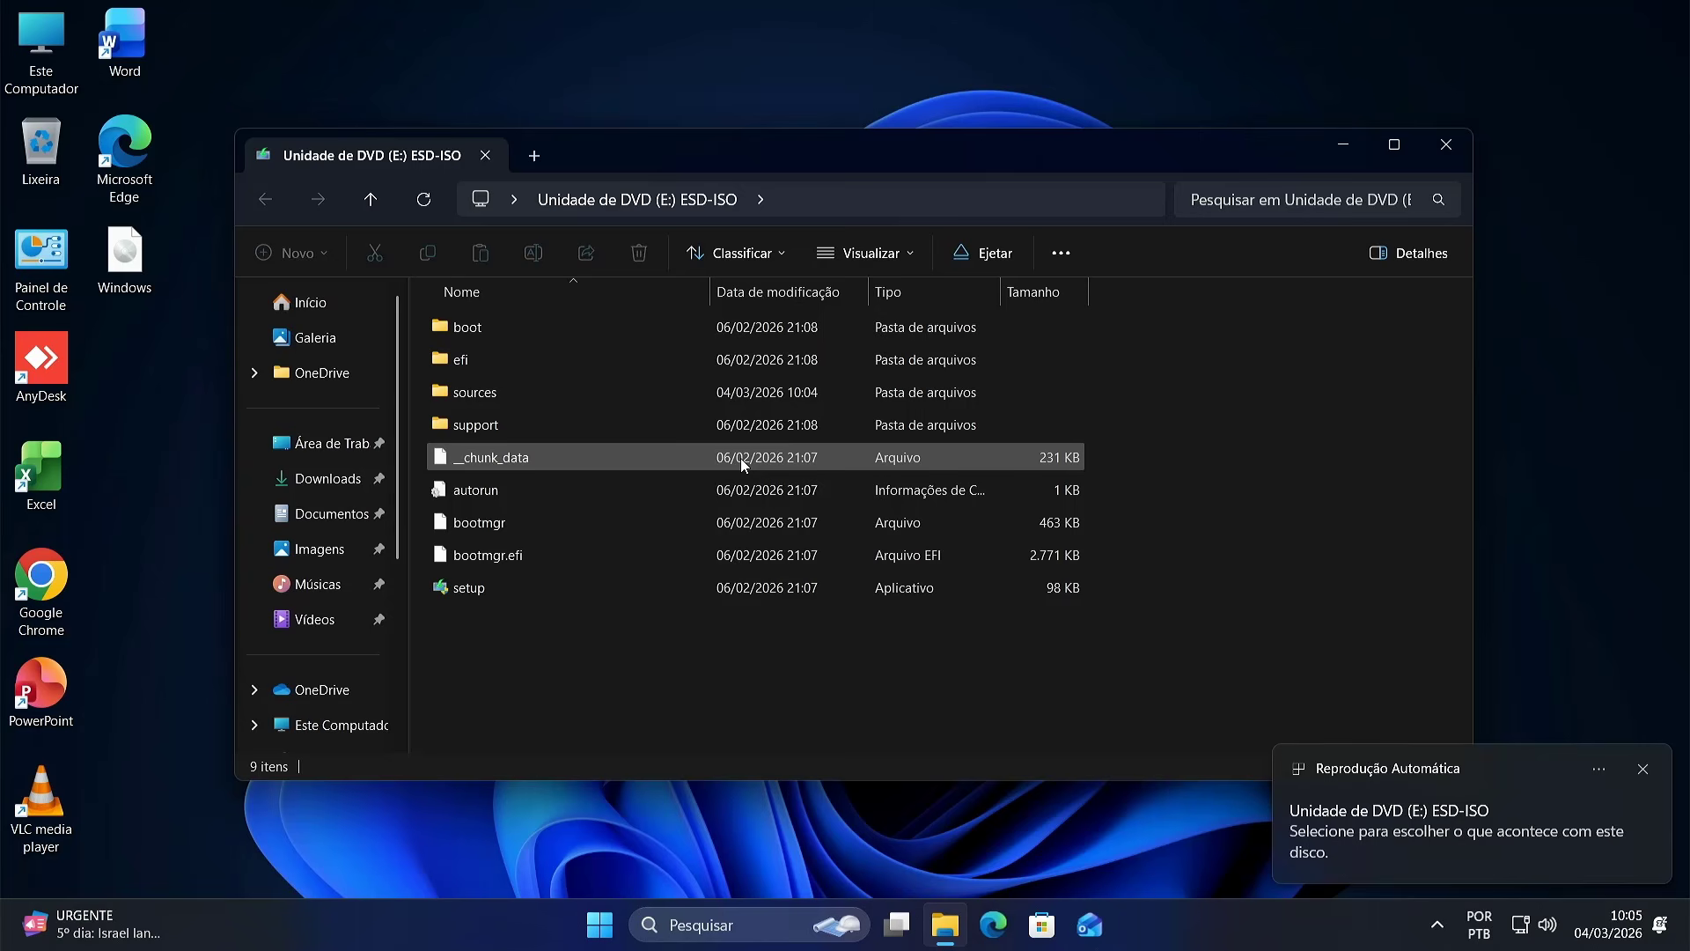
drag(842, 683, 465, 321)
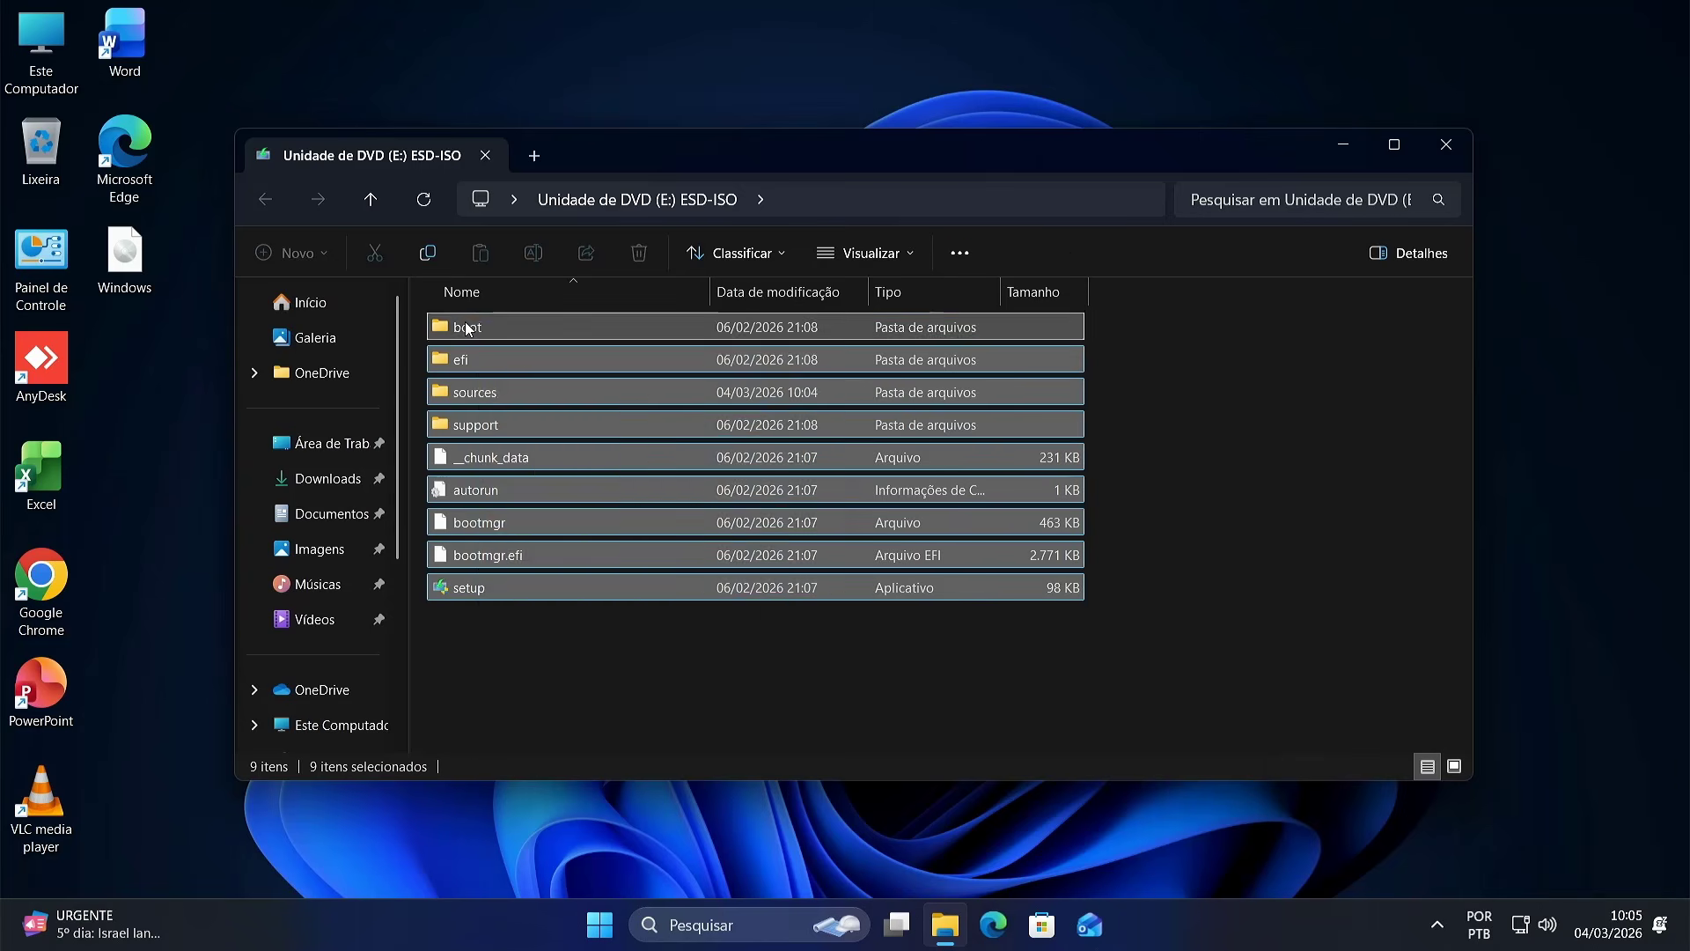
right_click(465, 321)
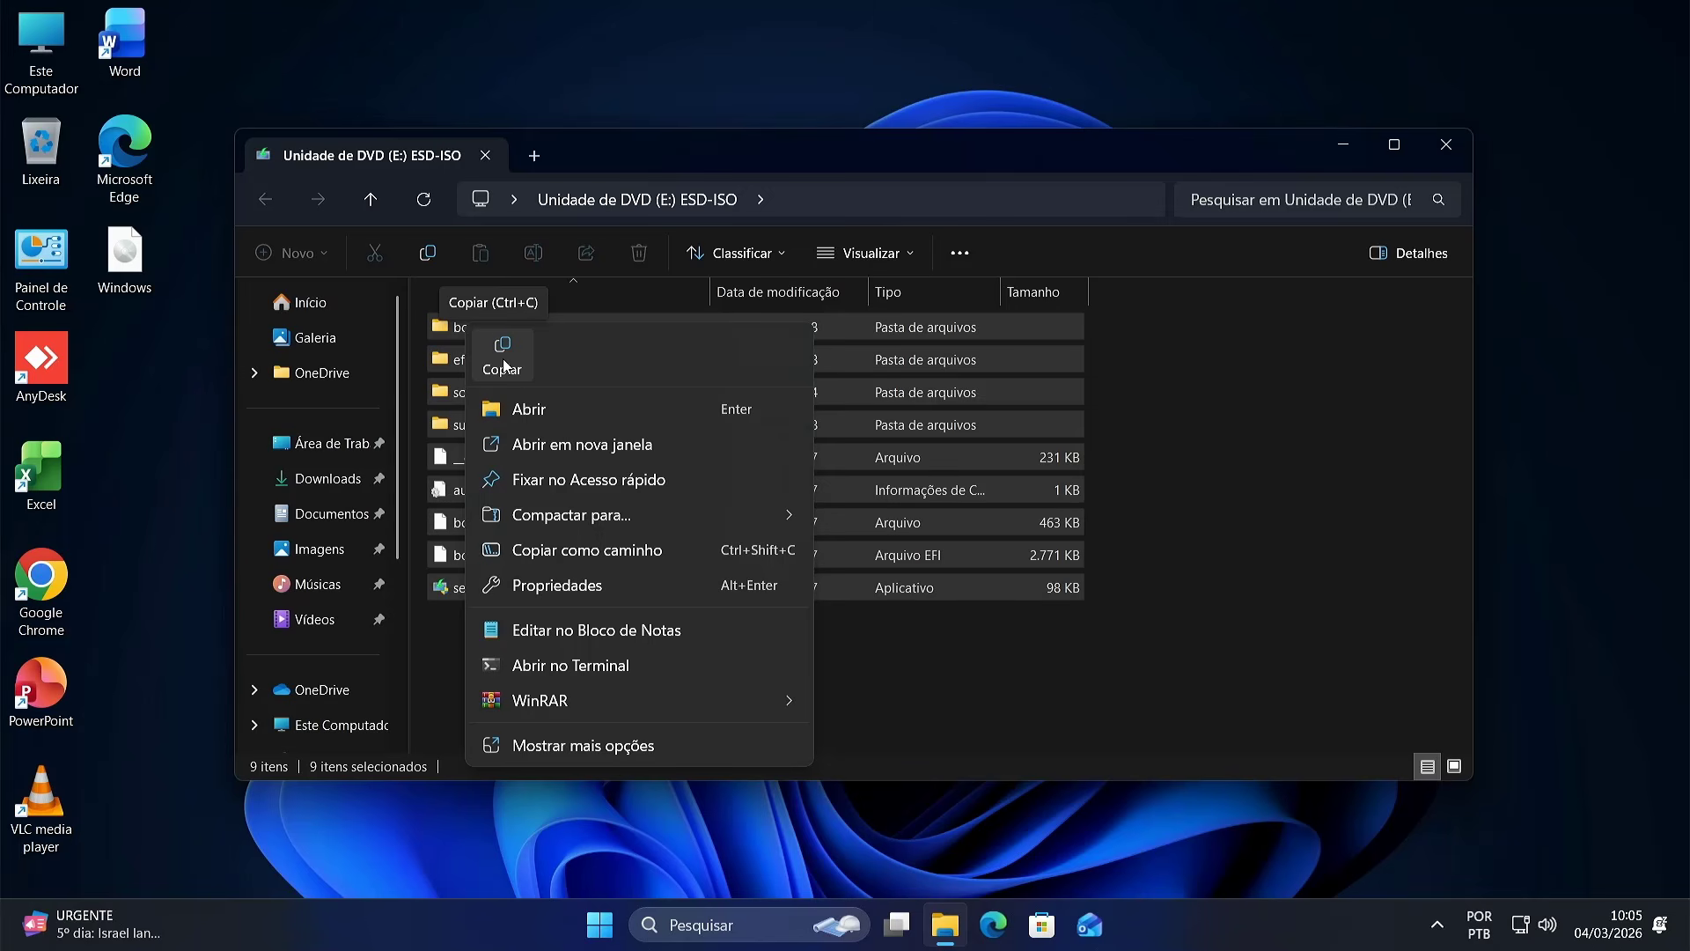
click(504, 363)
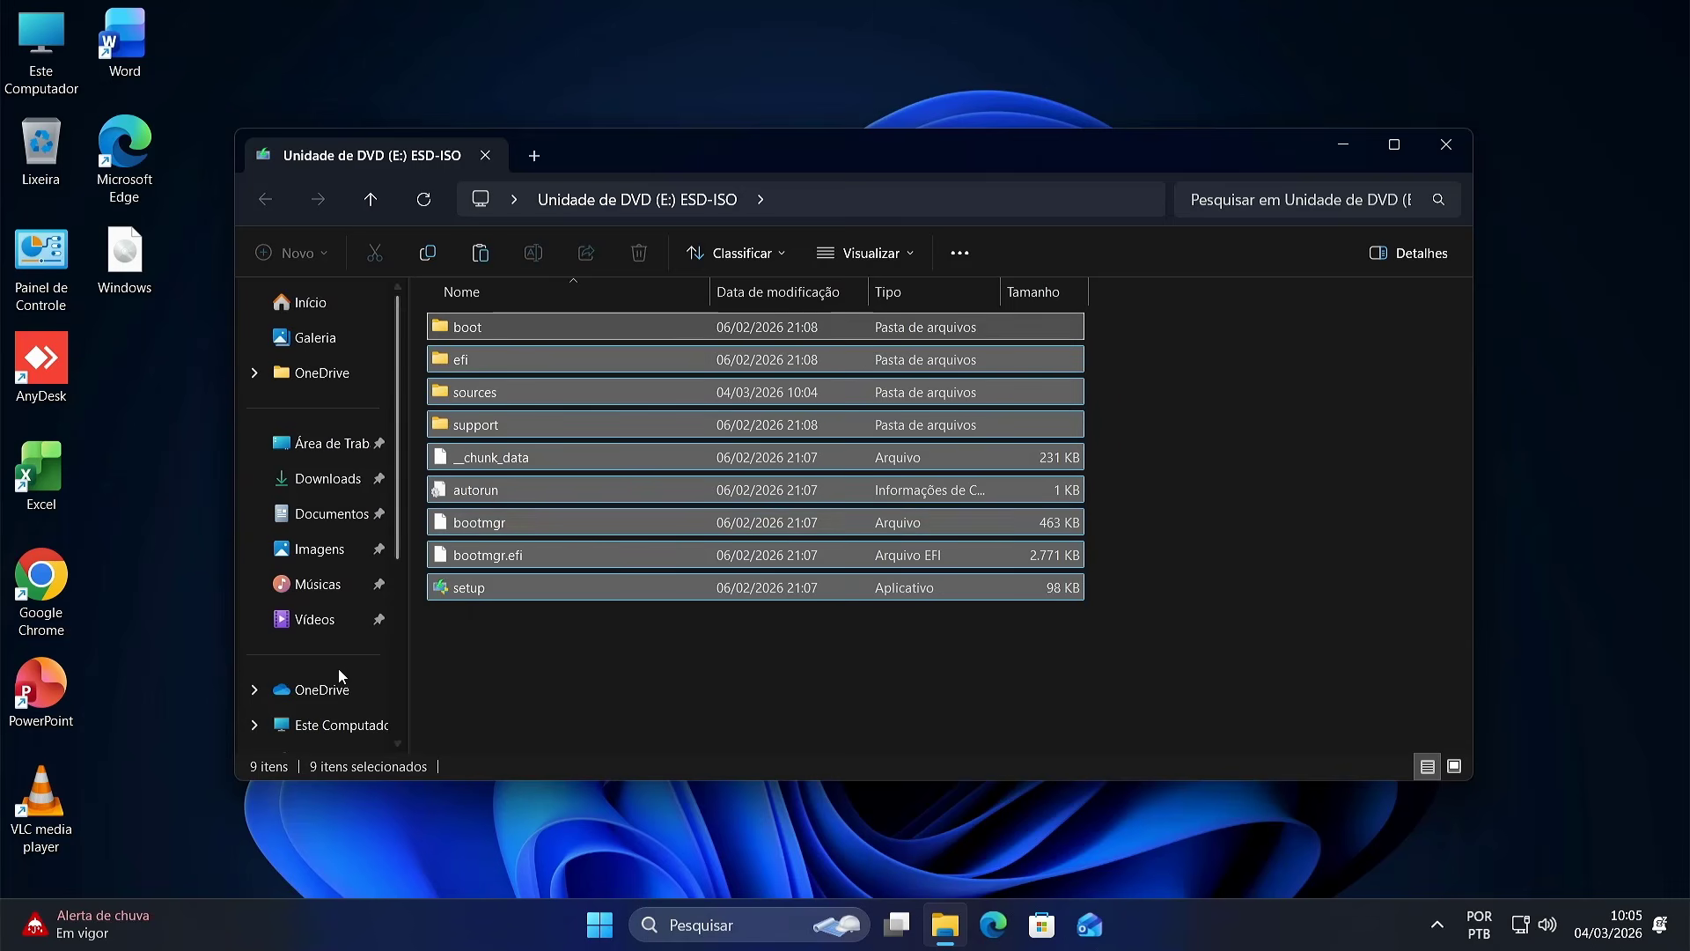
- Create a folder named ISO in the root of drive C: and paste the copied installation files into it
click(354, 724)
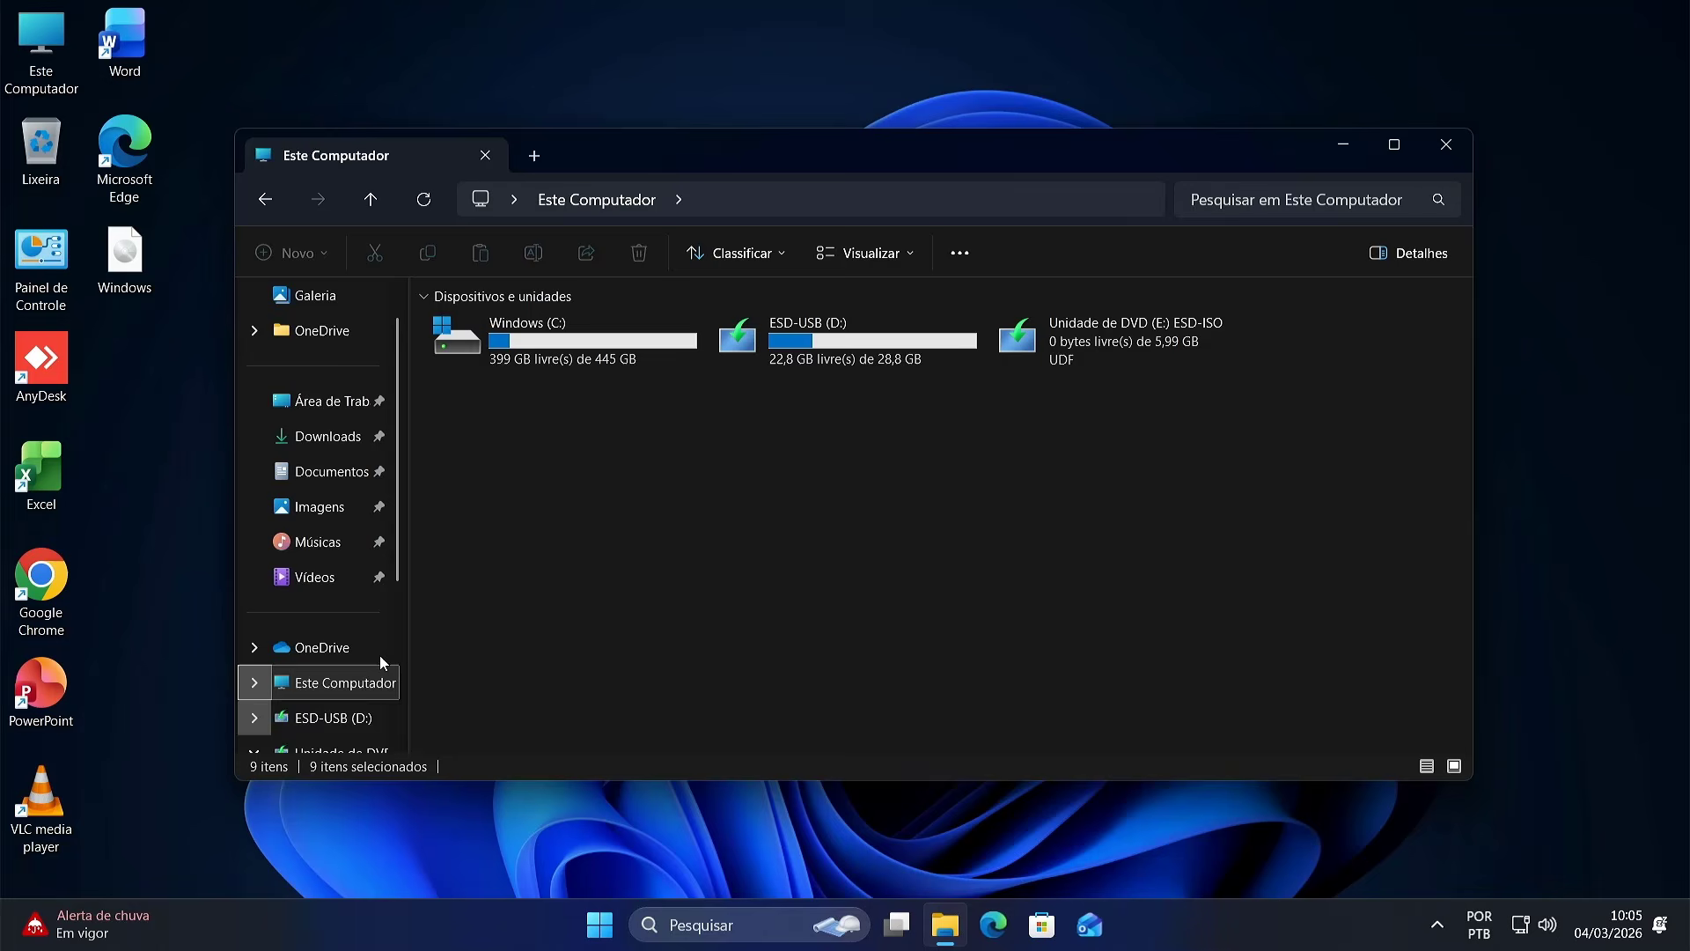
double_click(563, 366)
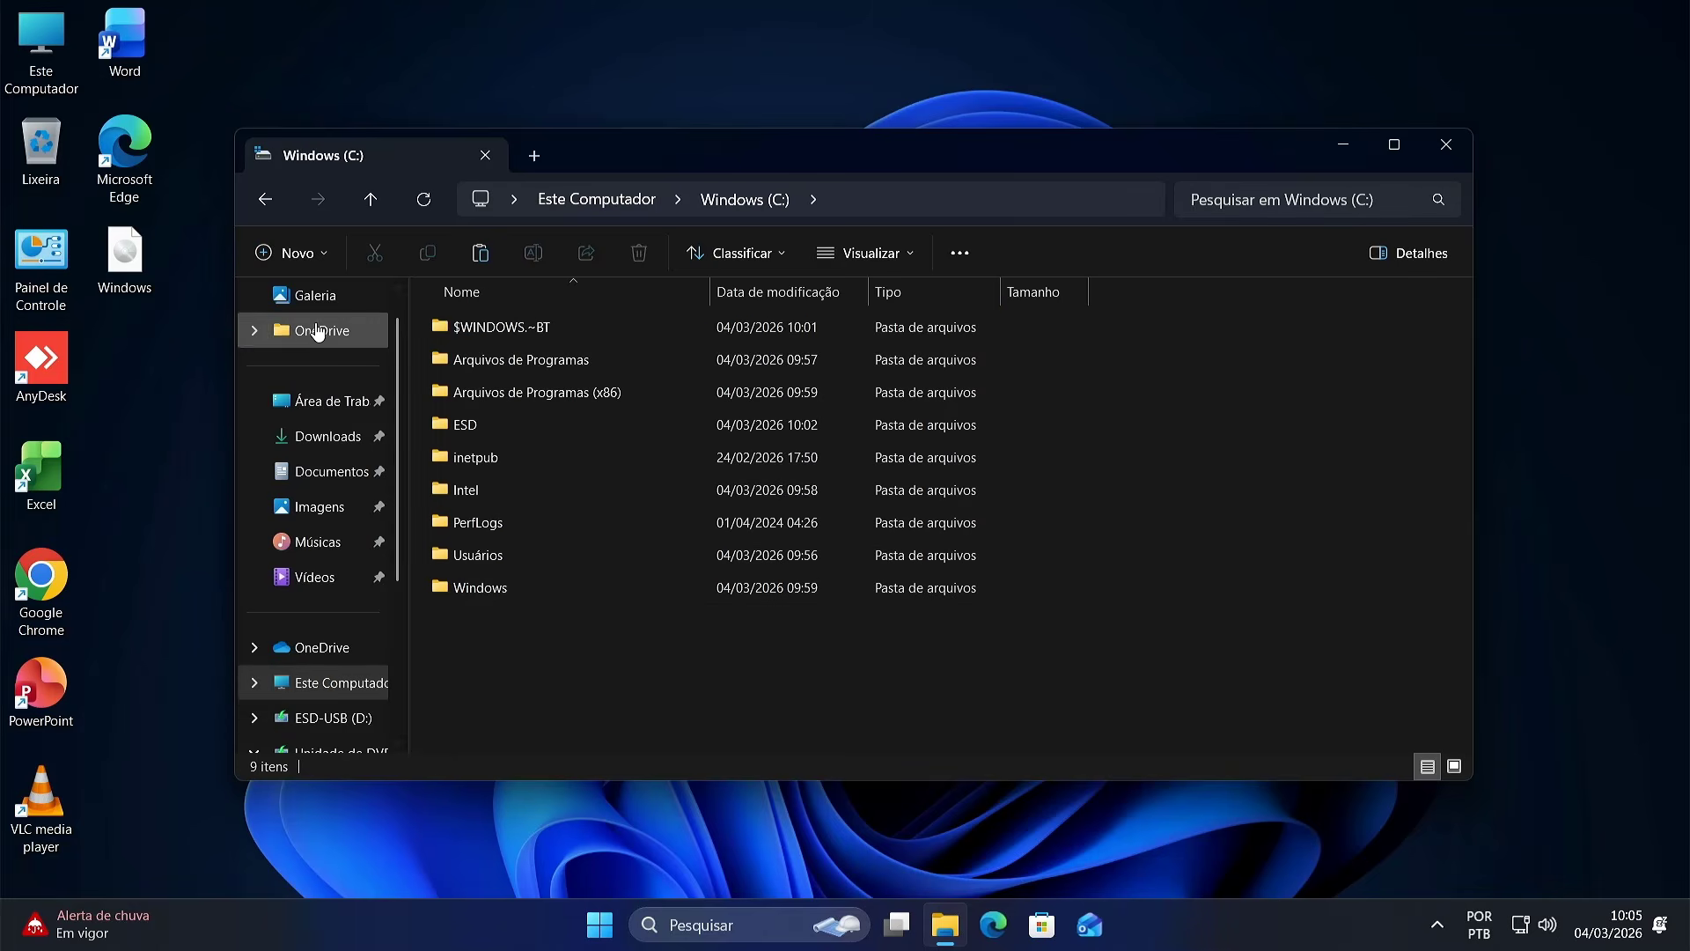
click(294, 252)
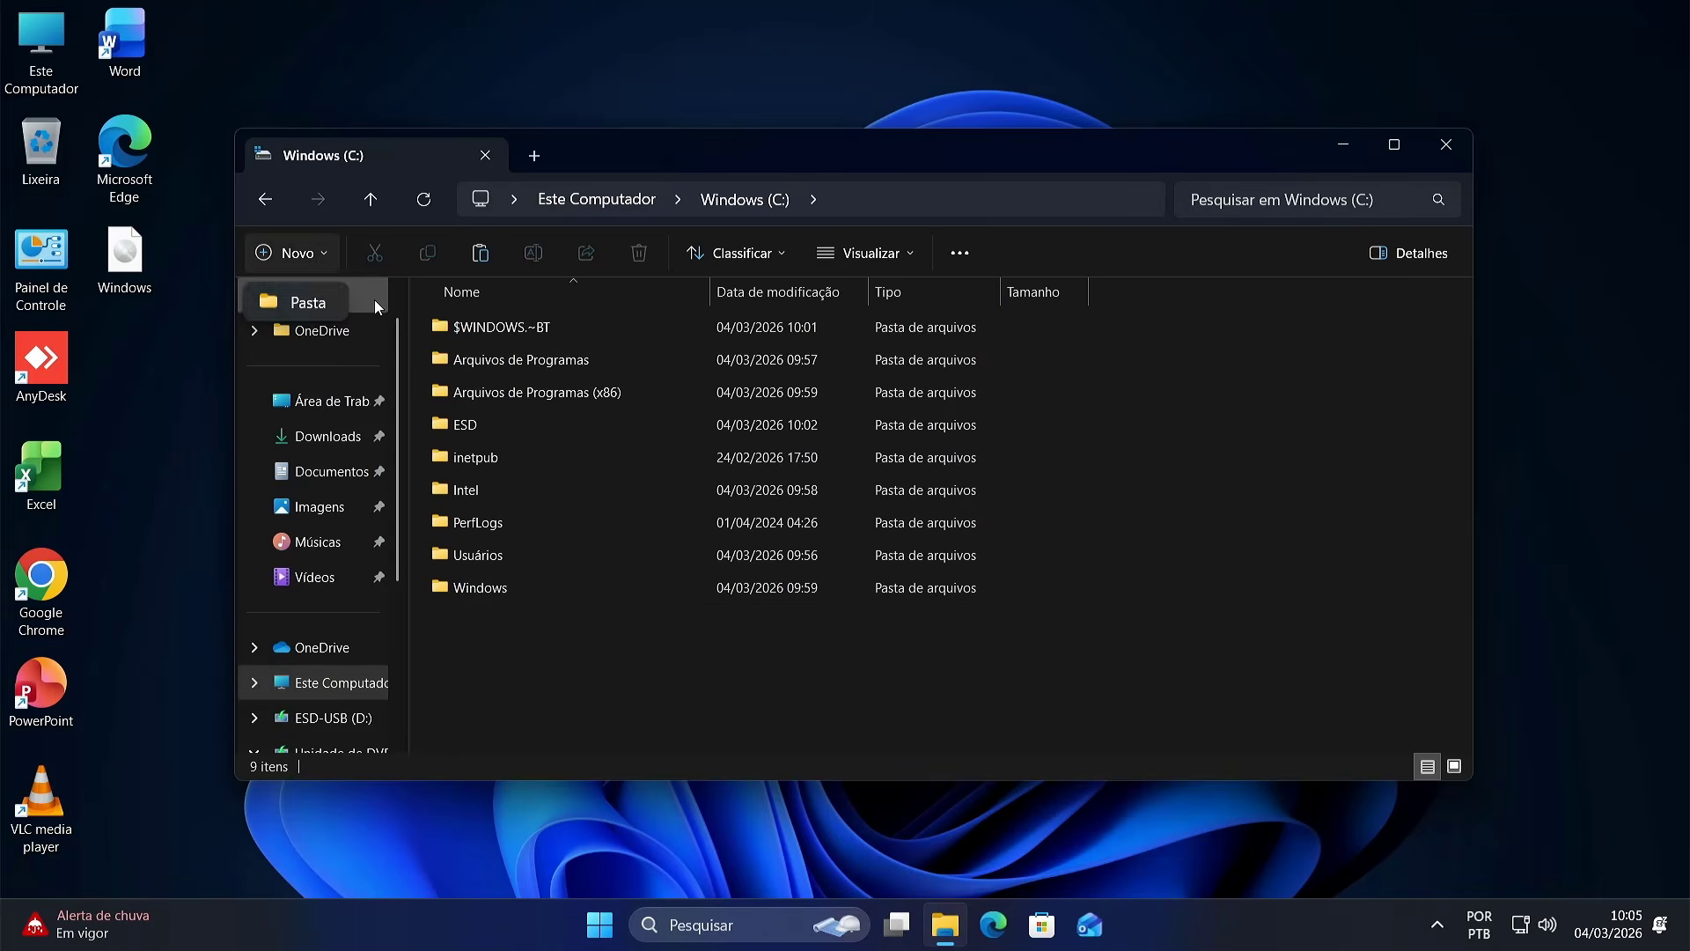
click(322, 304)
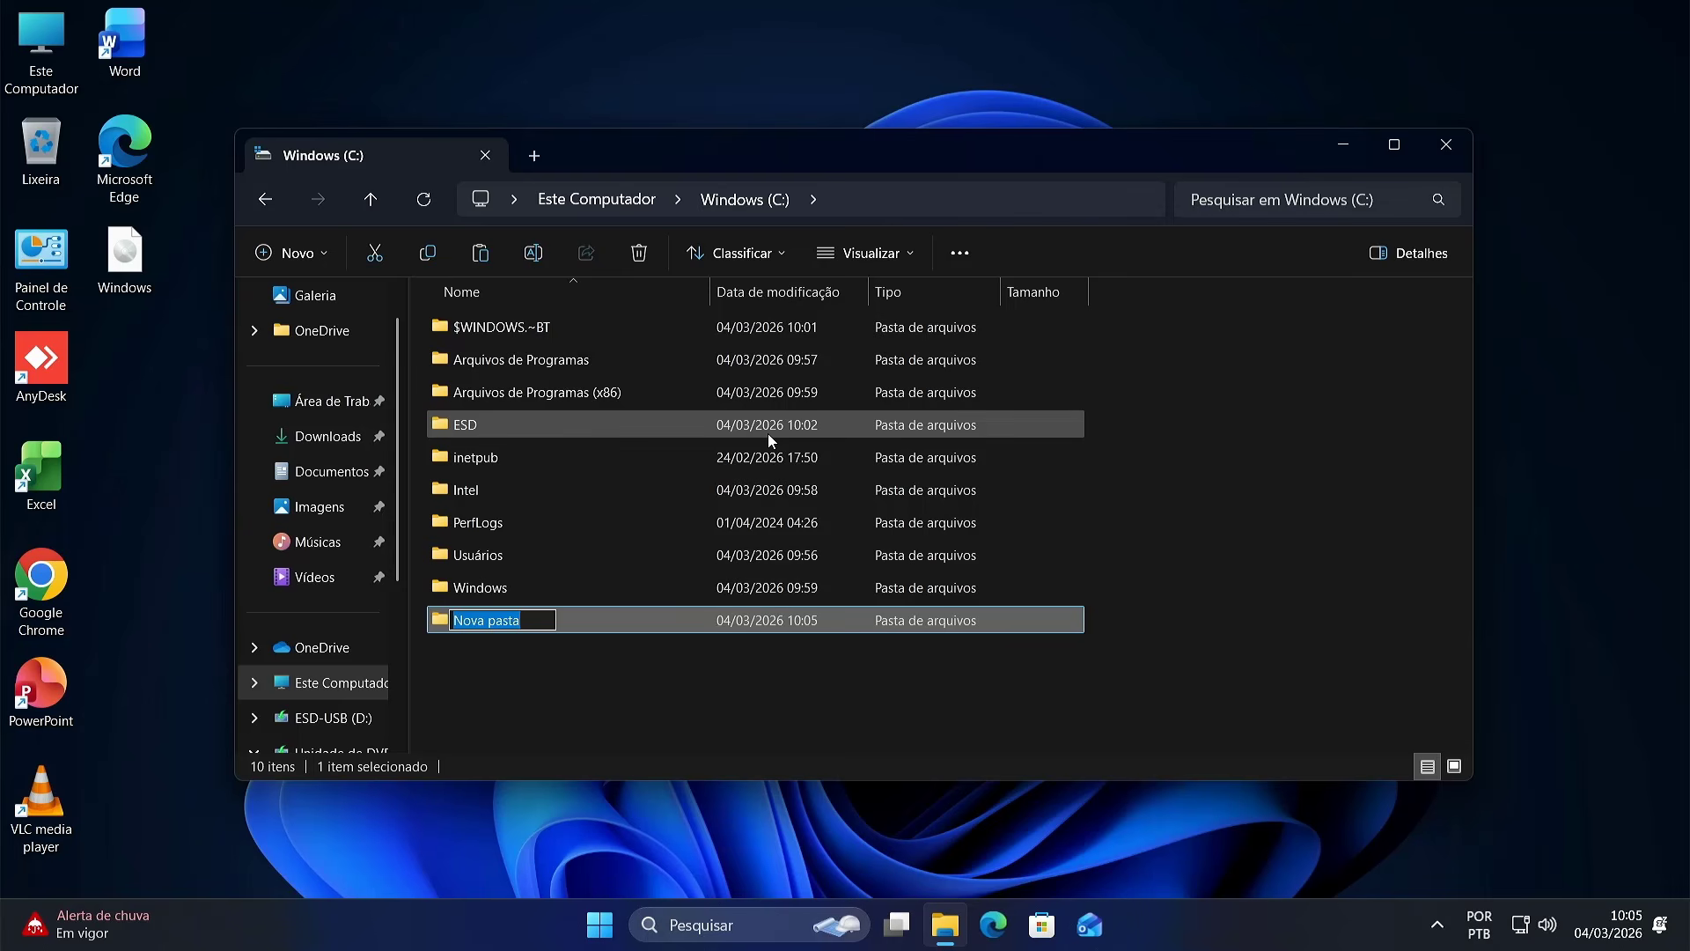
text(ISO)
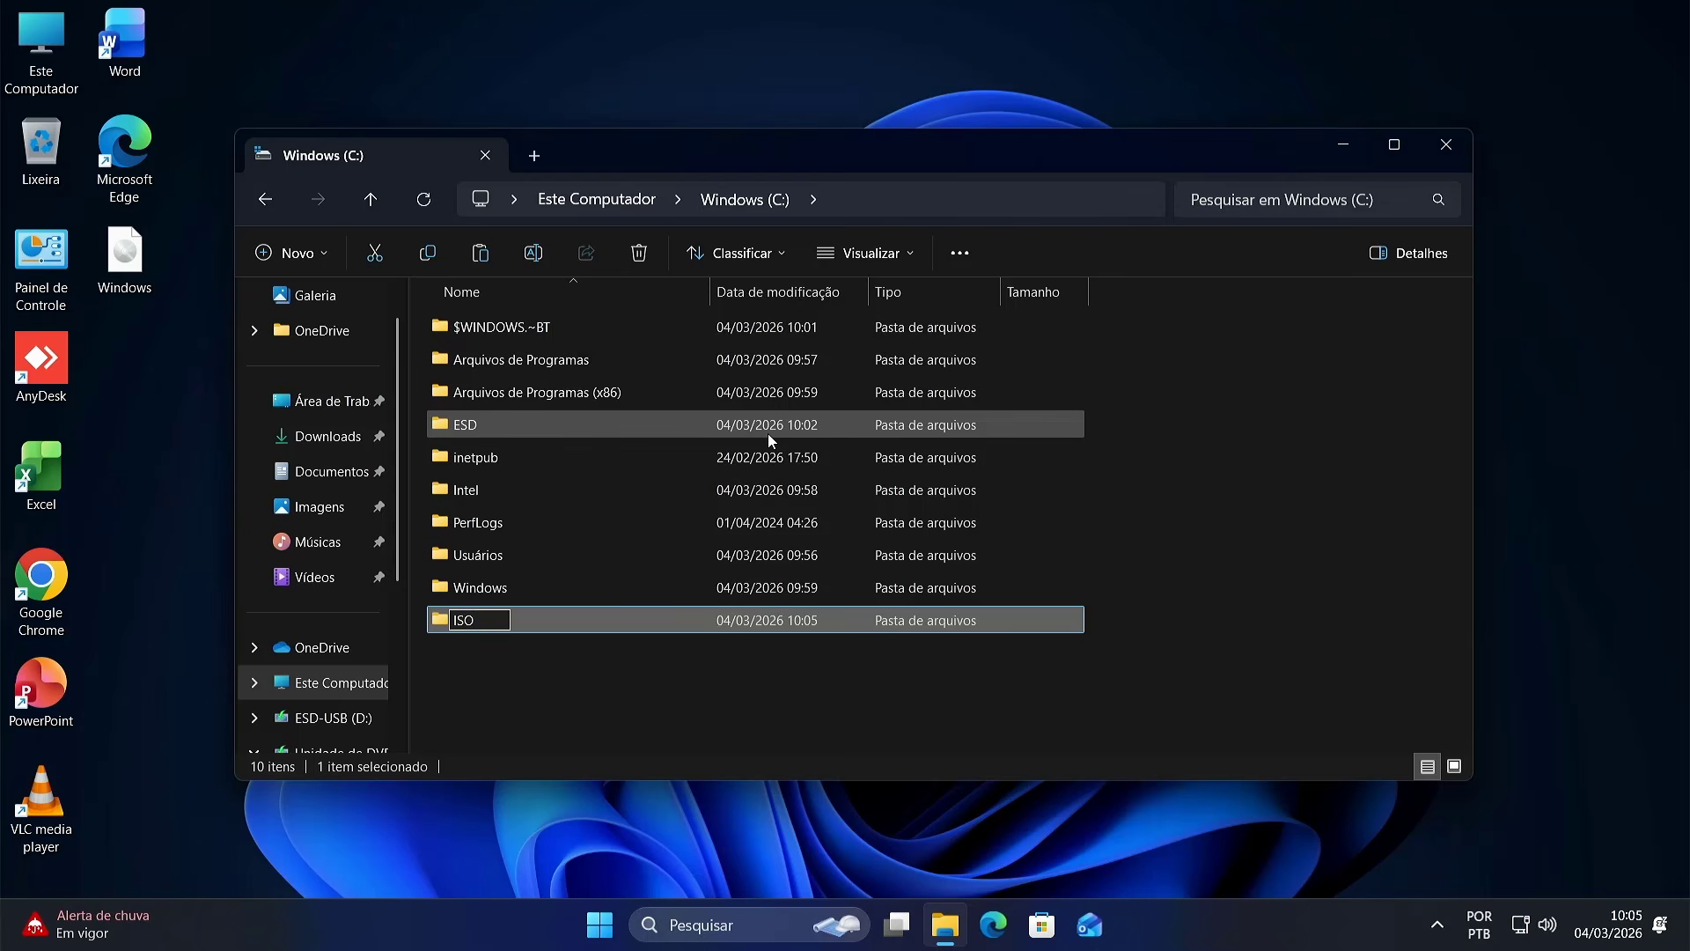
key(Return)
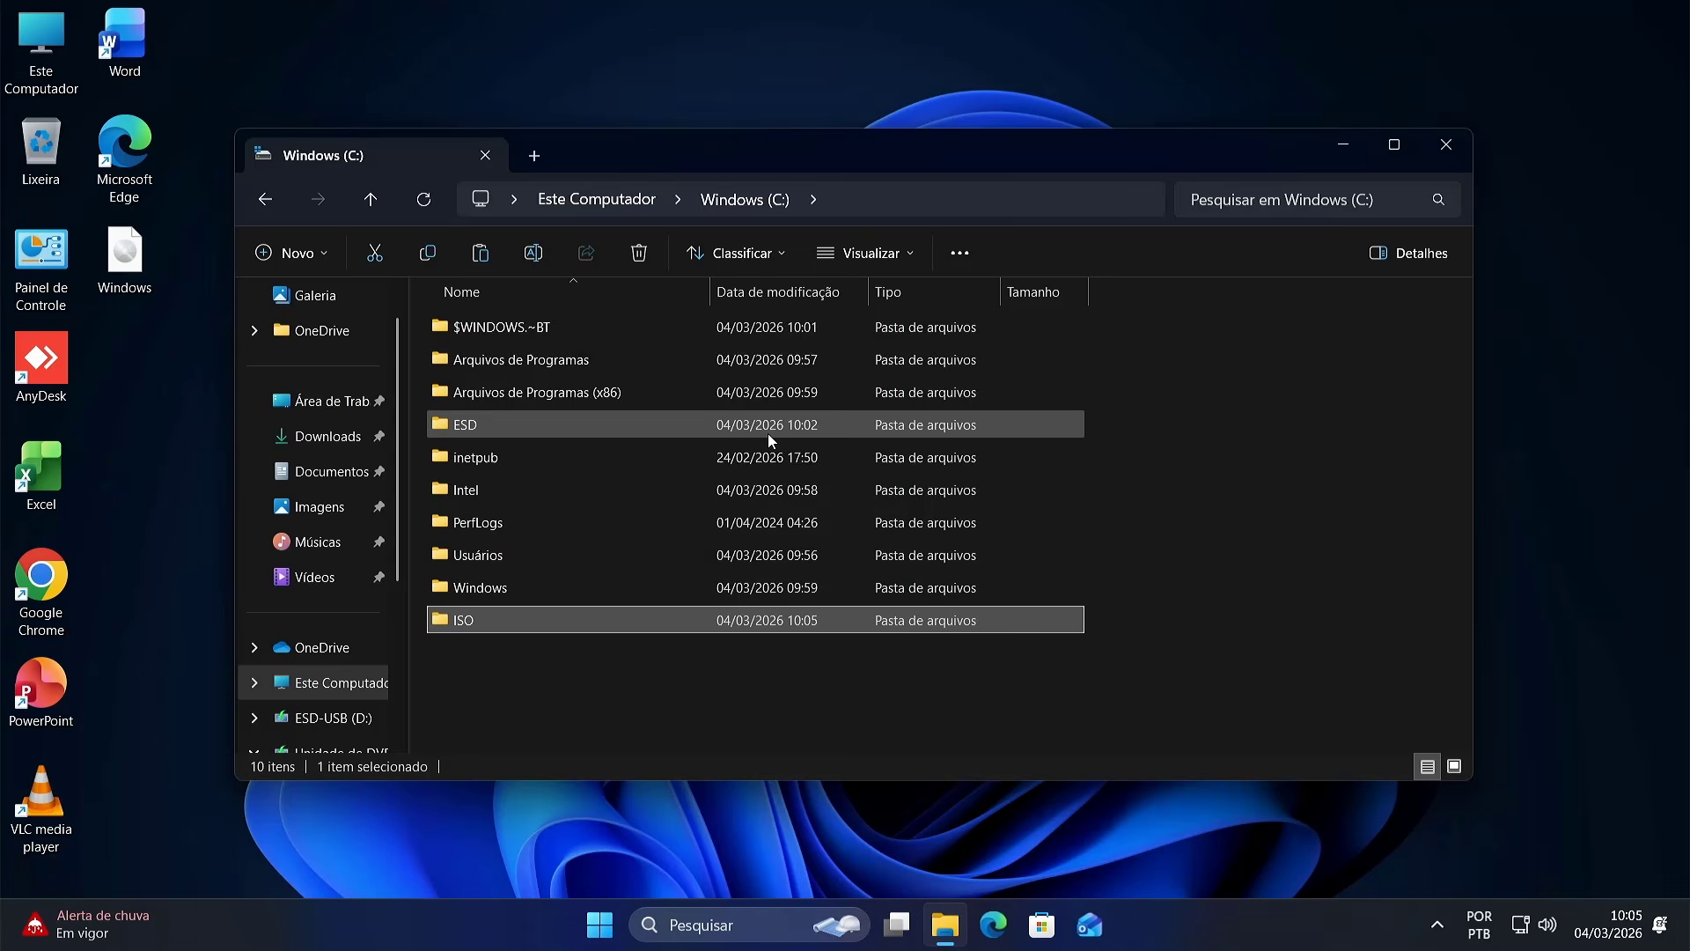
key(Return)
key(ctrl+v)
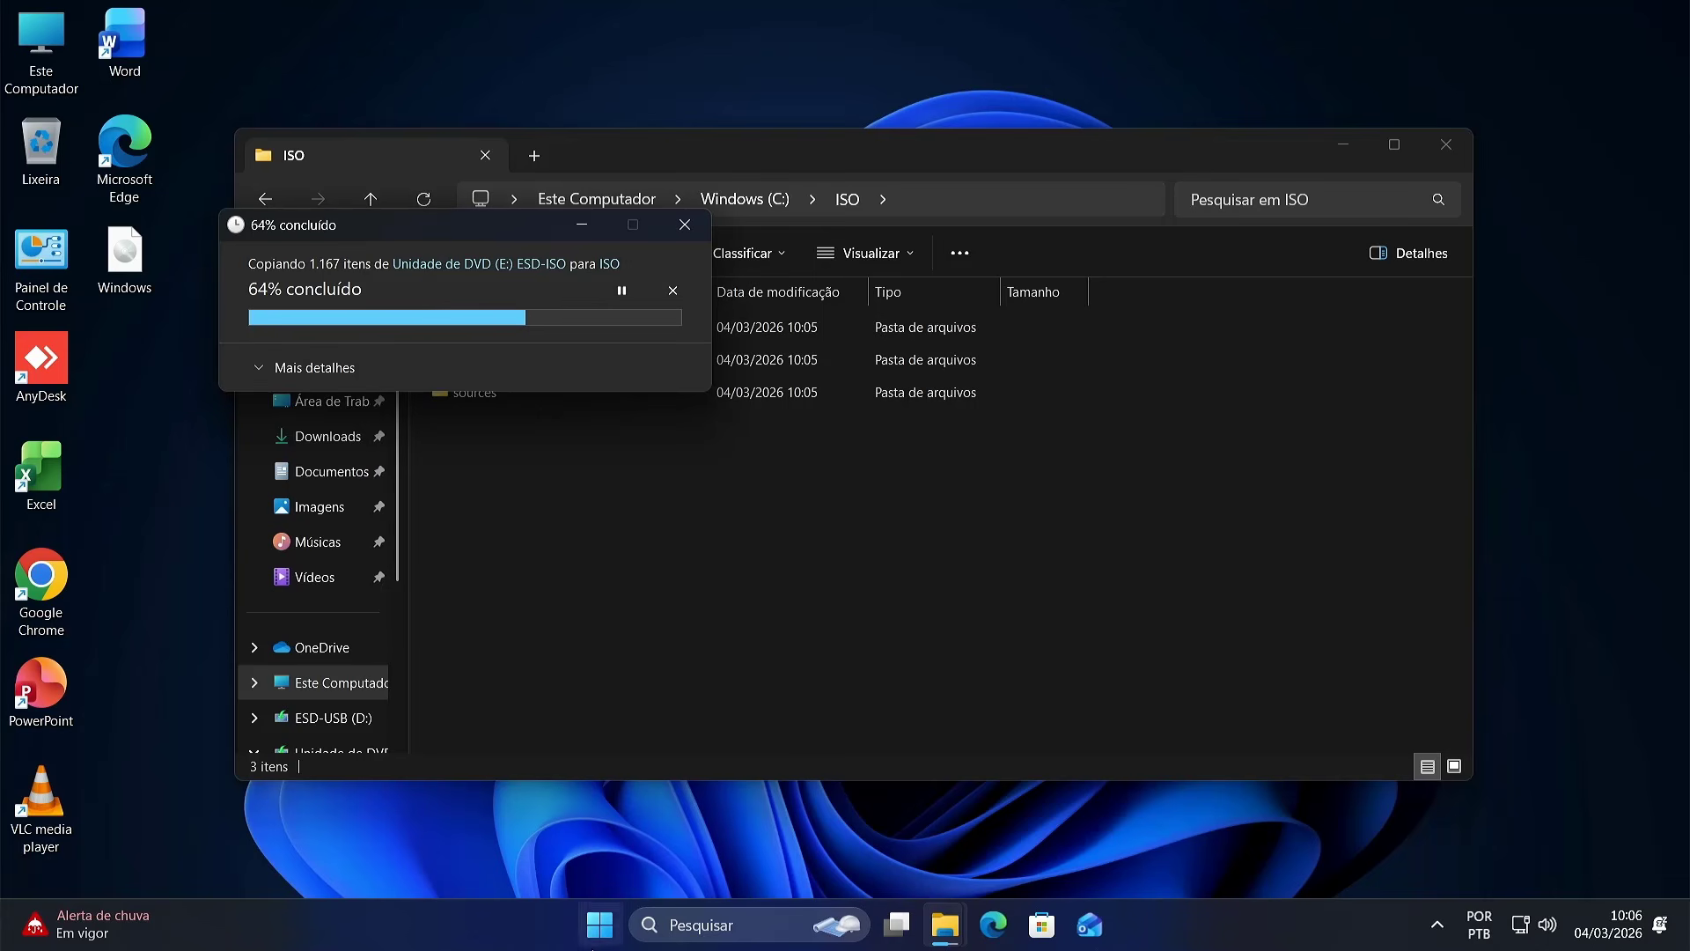
- Check the removable Disk 1 and its ESD-USB (D:) partition in Disk Management, and close it
right_click(599, 924)
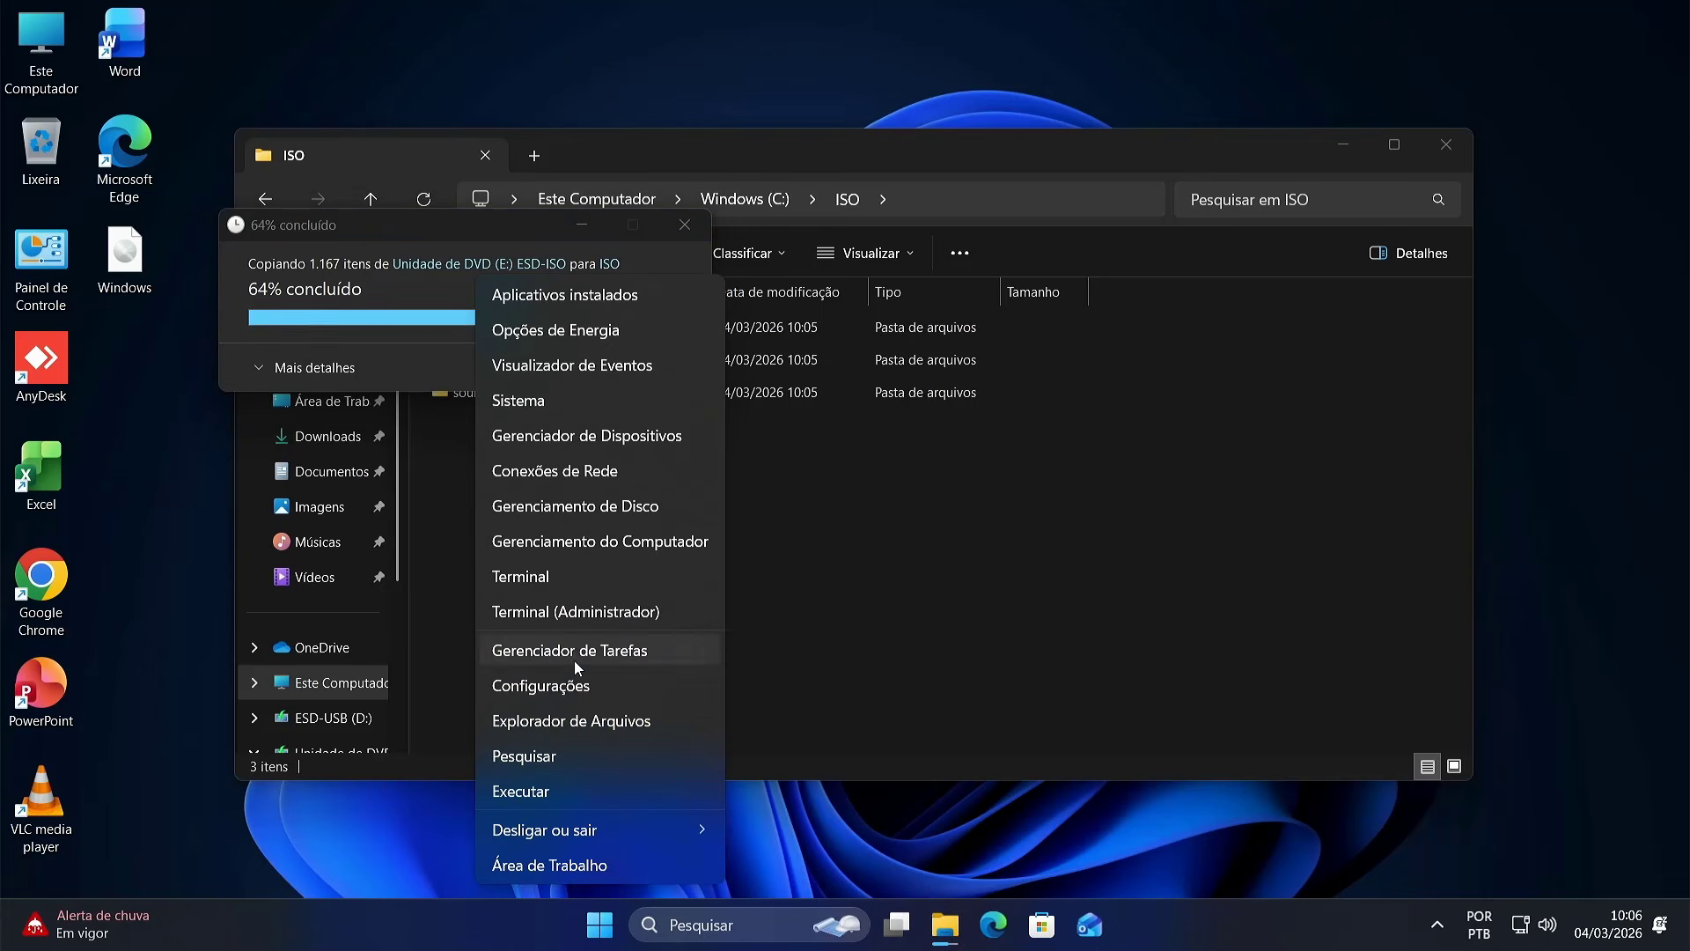
click(572, 506)
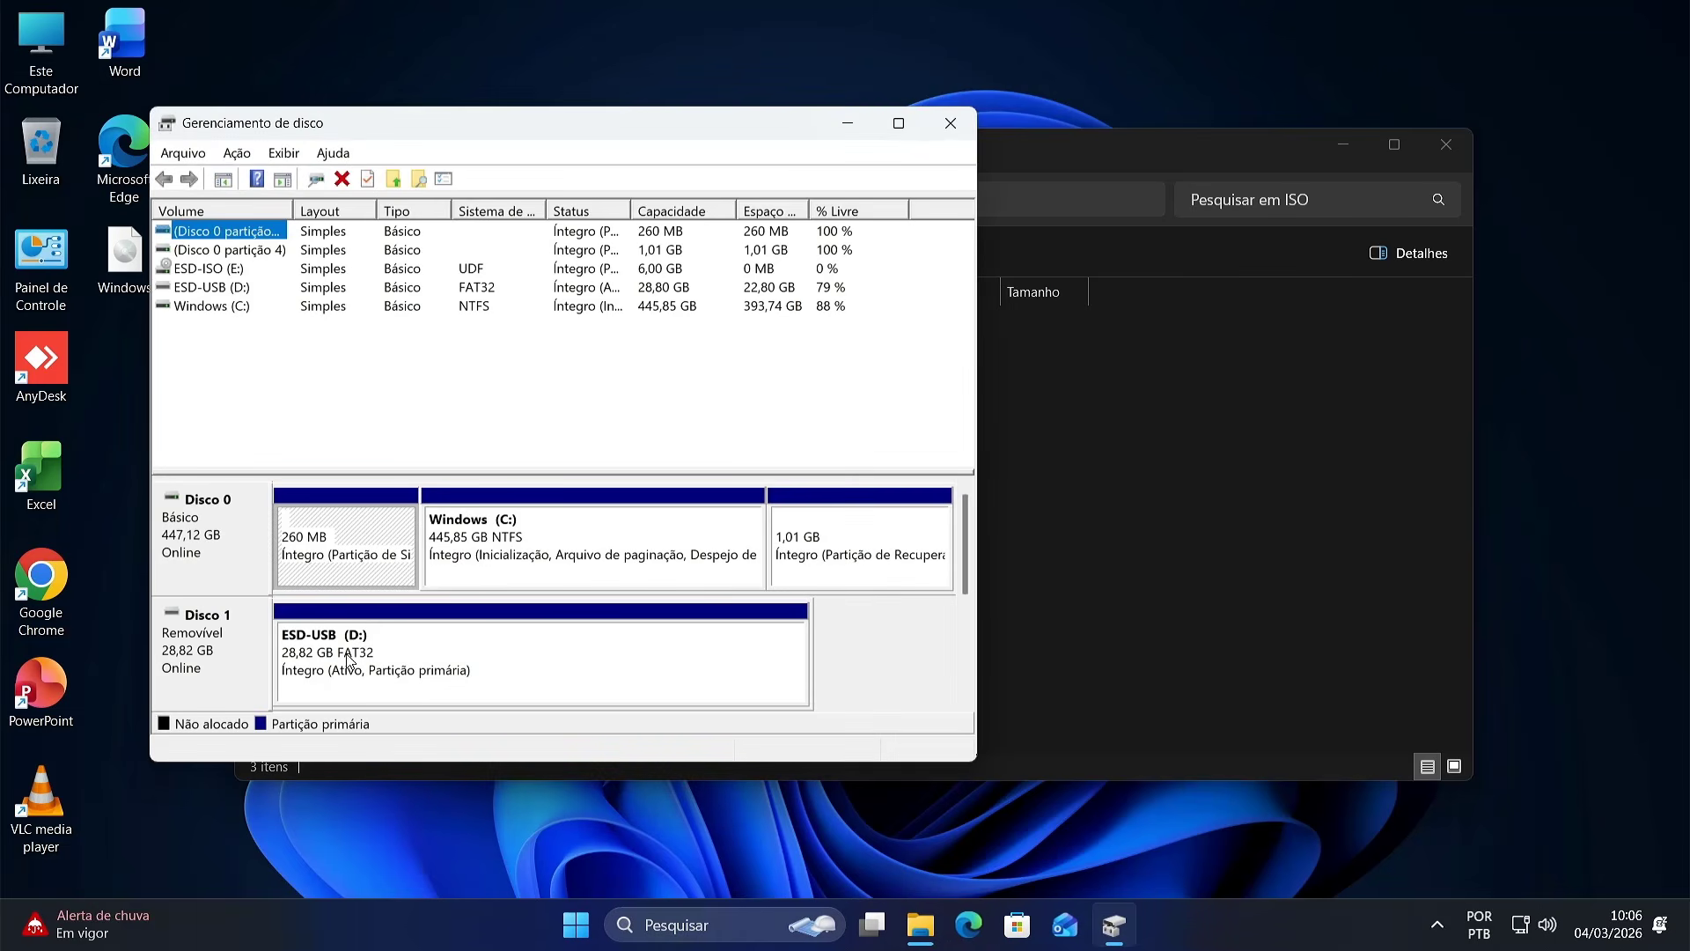
click(448, 657)
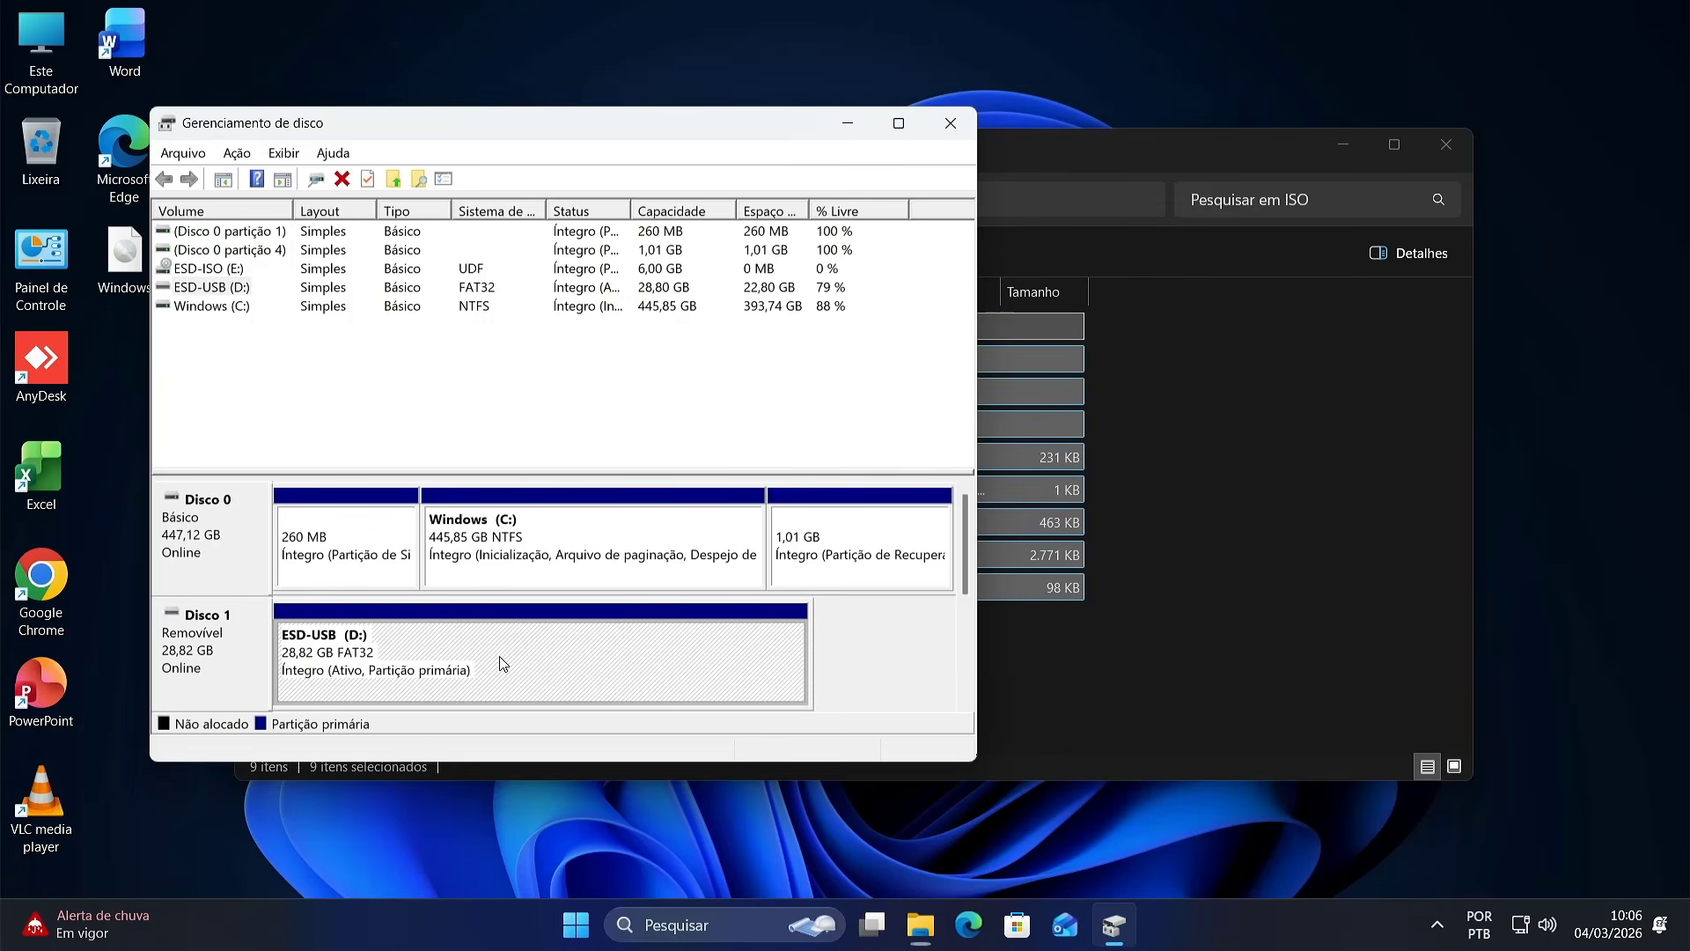
click(222, 653)
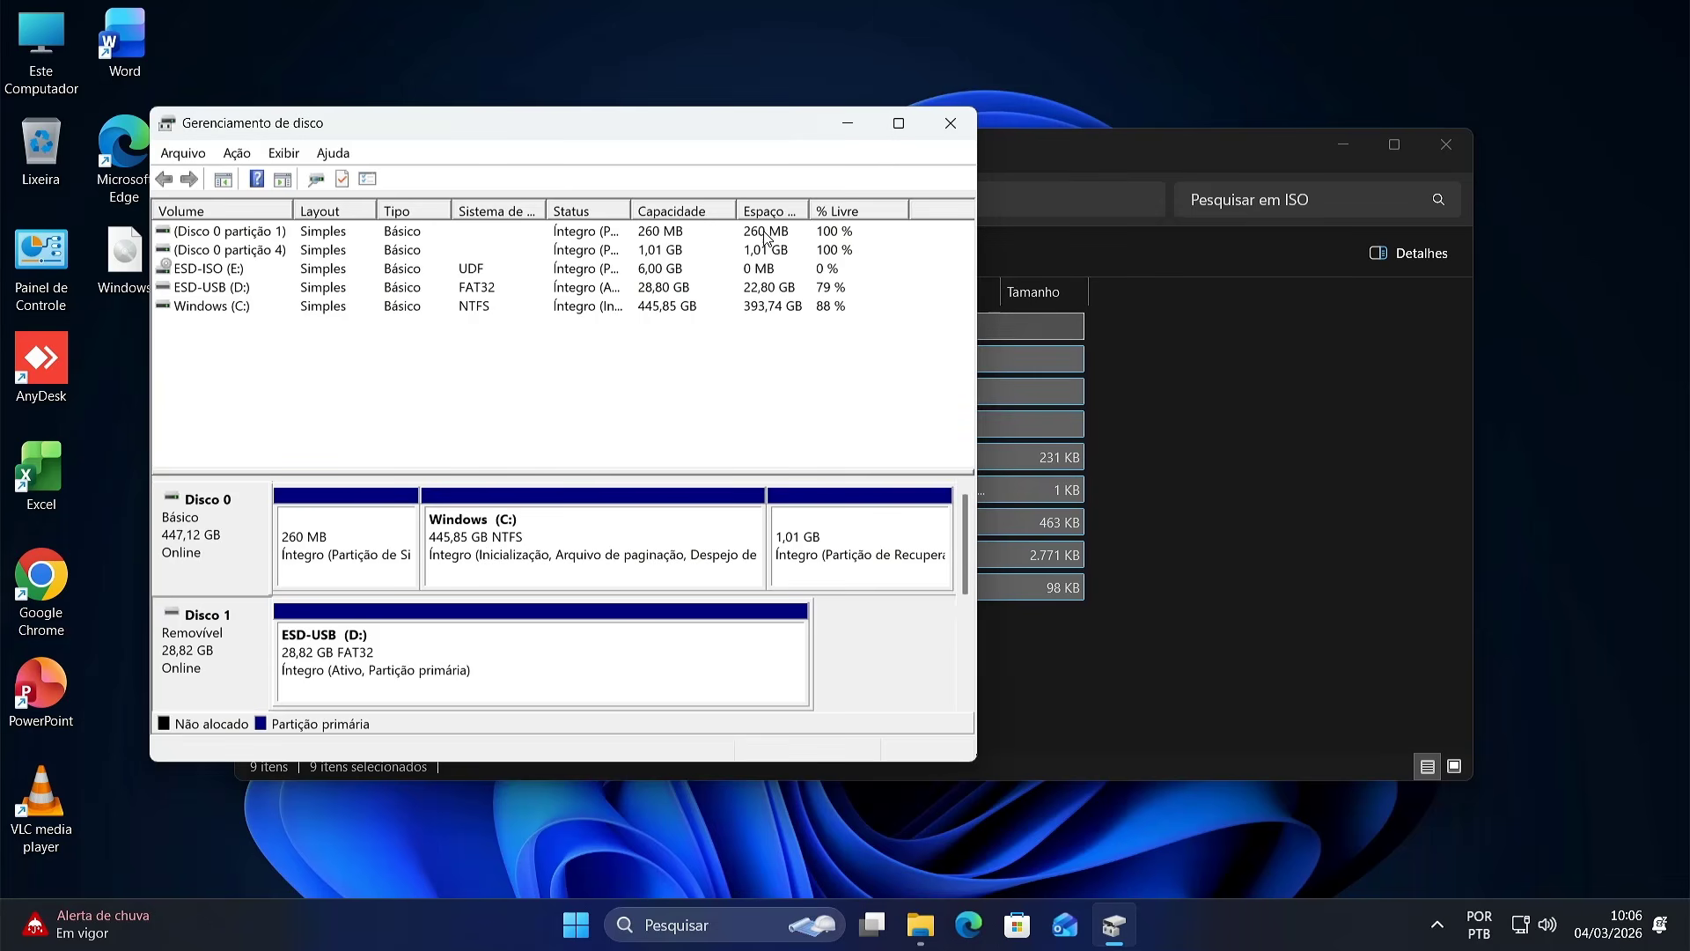
click(951, 124)
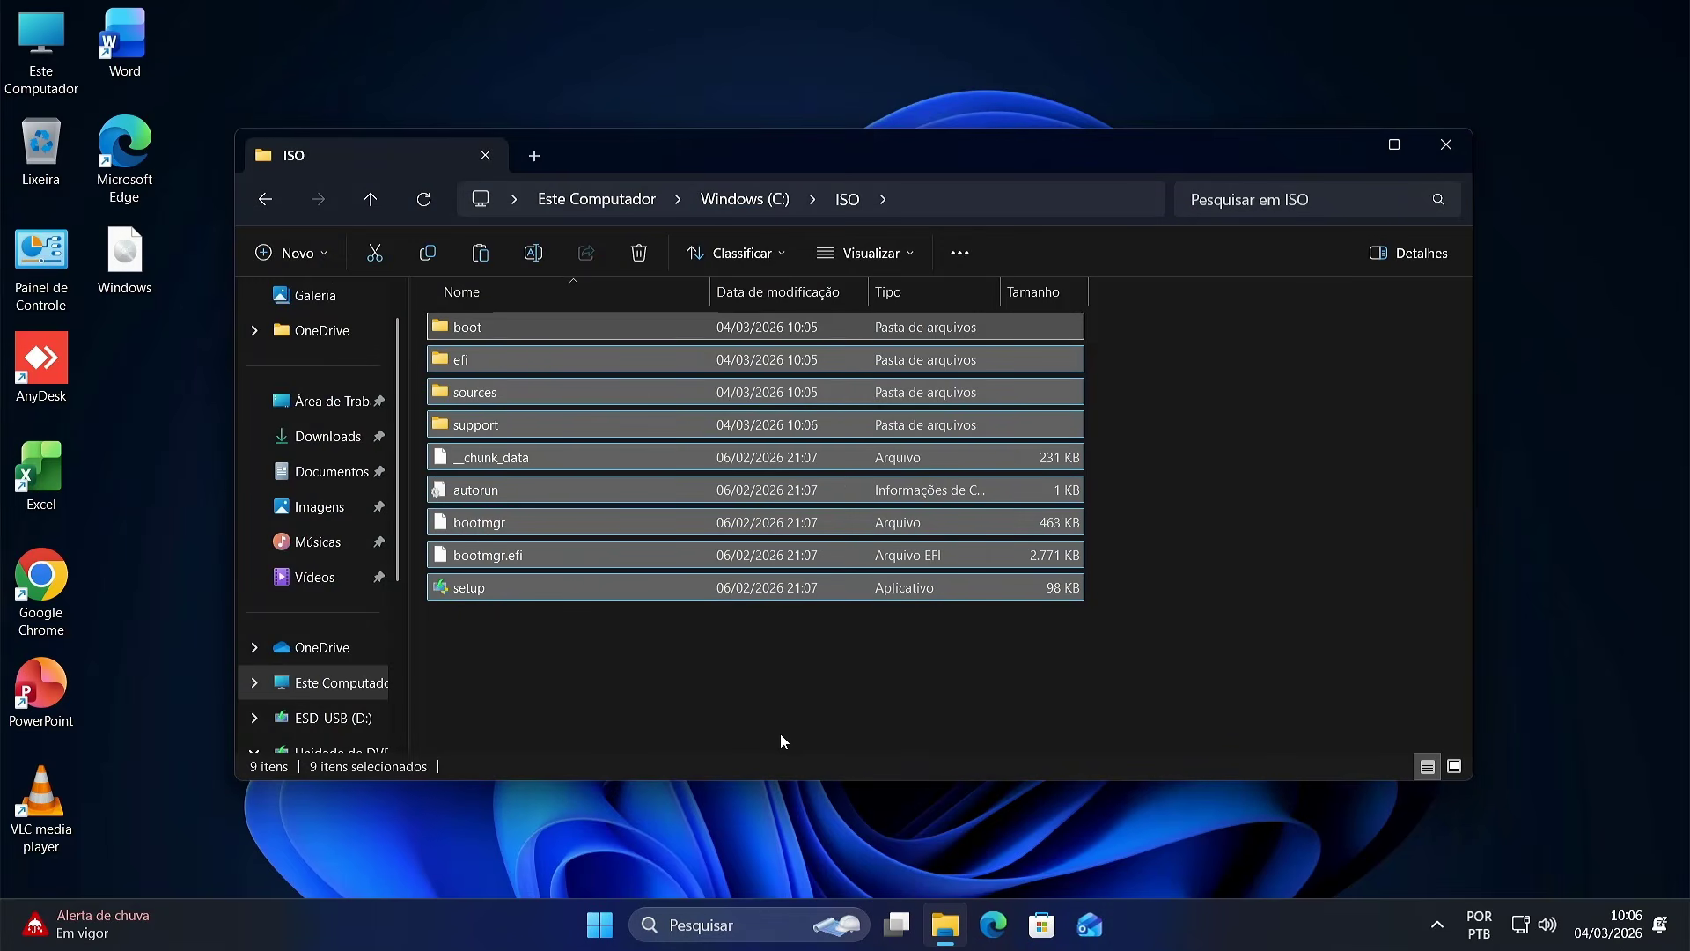
- Eject the mounted ESD-ISO virtual DVD drive (E:)
click(343, 683)
right_click(1067, 354)
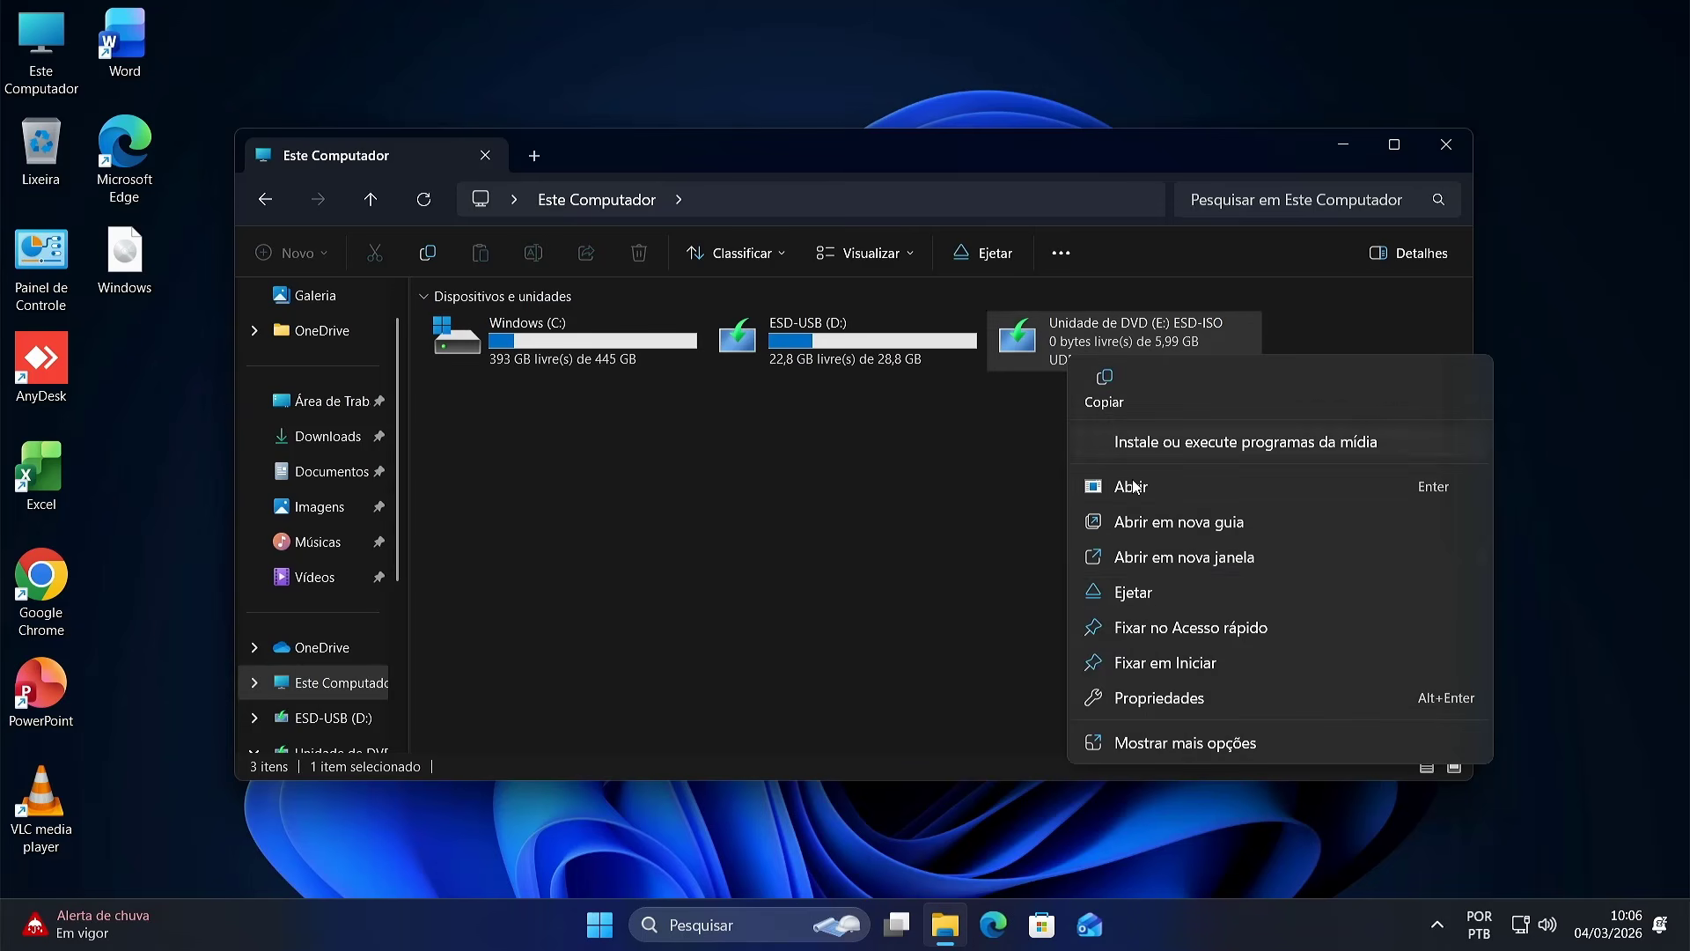
click(1142, 588)
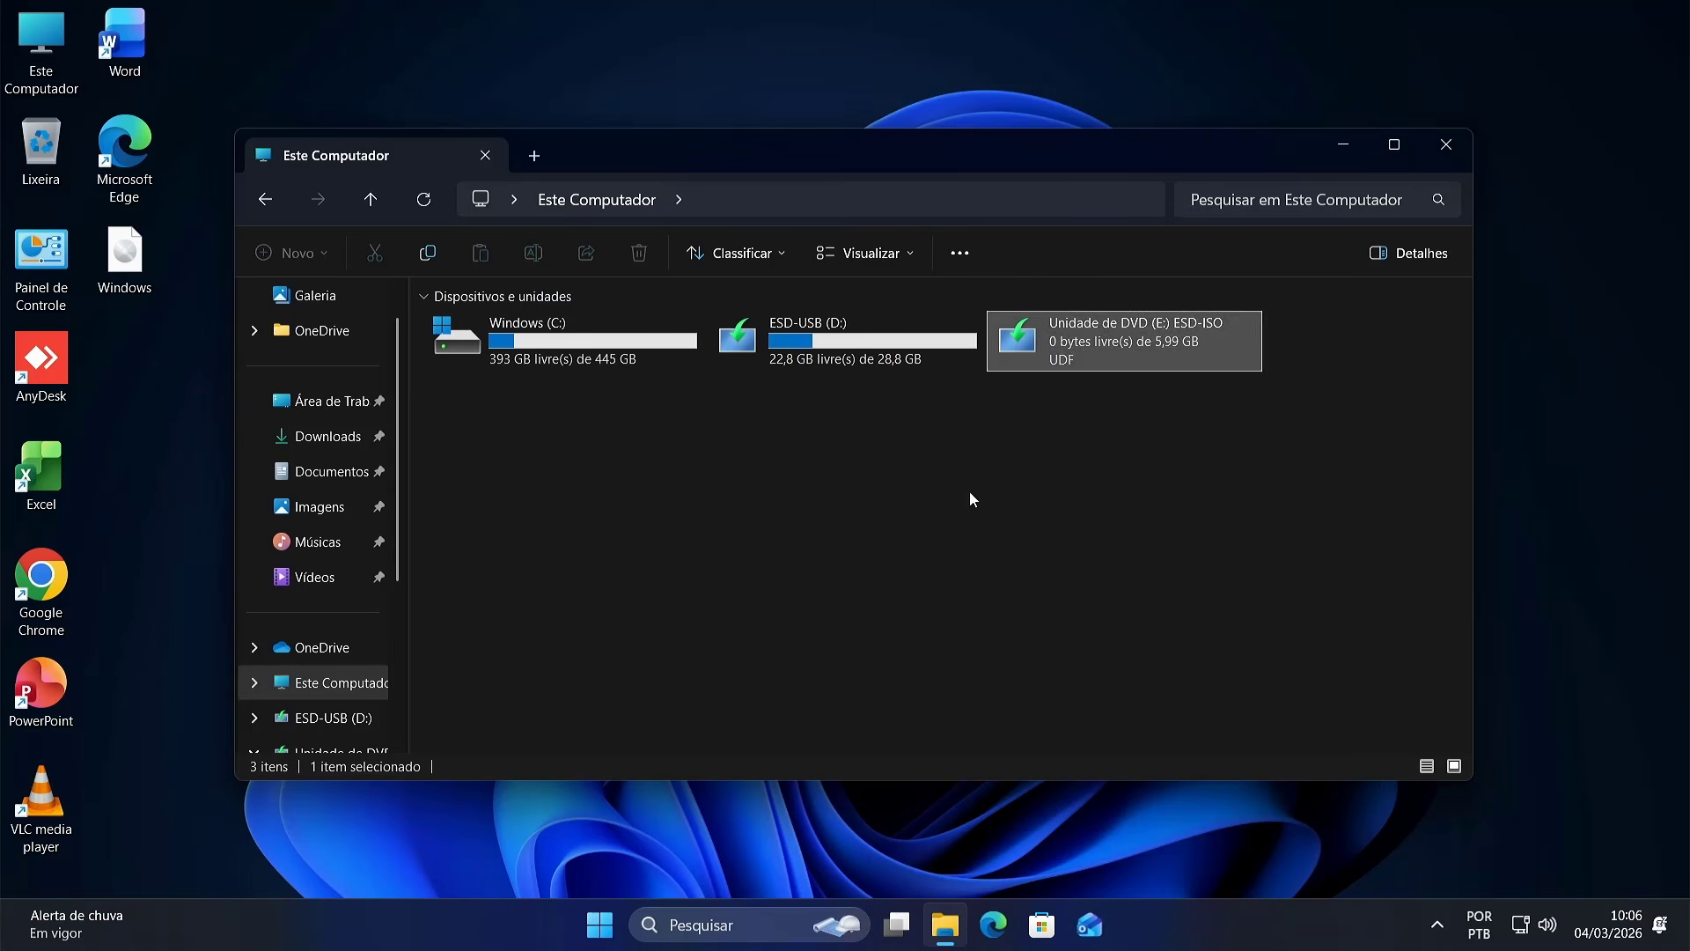
- Quick-format the USB drive (D:) as FAT32, keeping the 16-kilobyte allocation size and the volume label ESD-USB
right_click(857, 354)
click(938, 580)
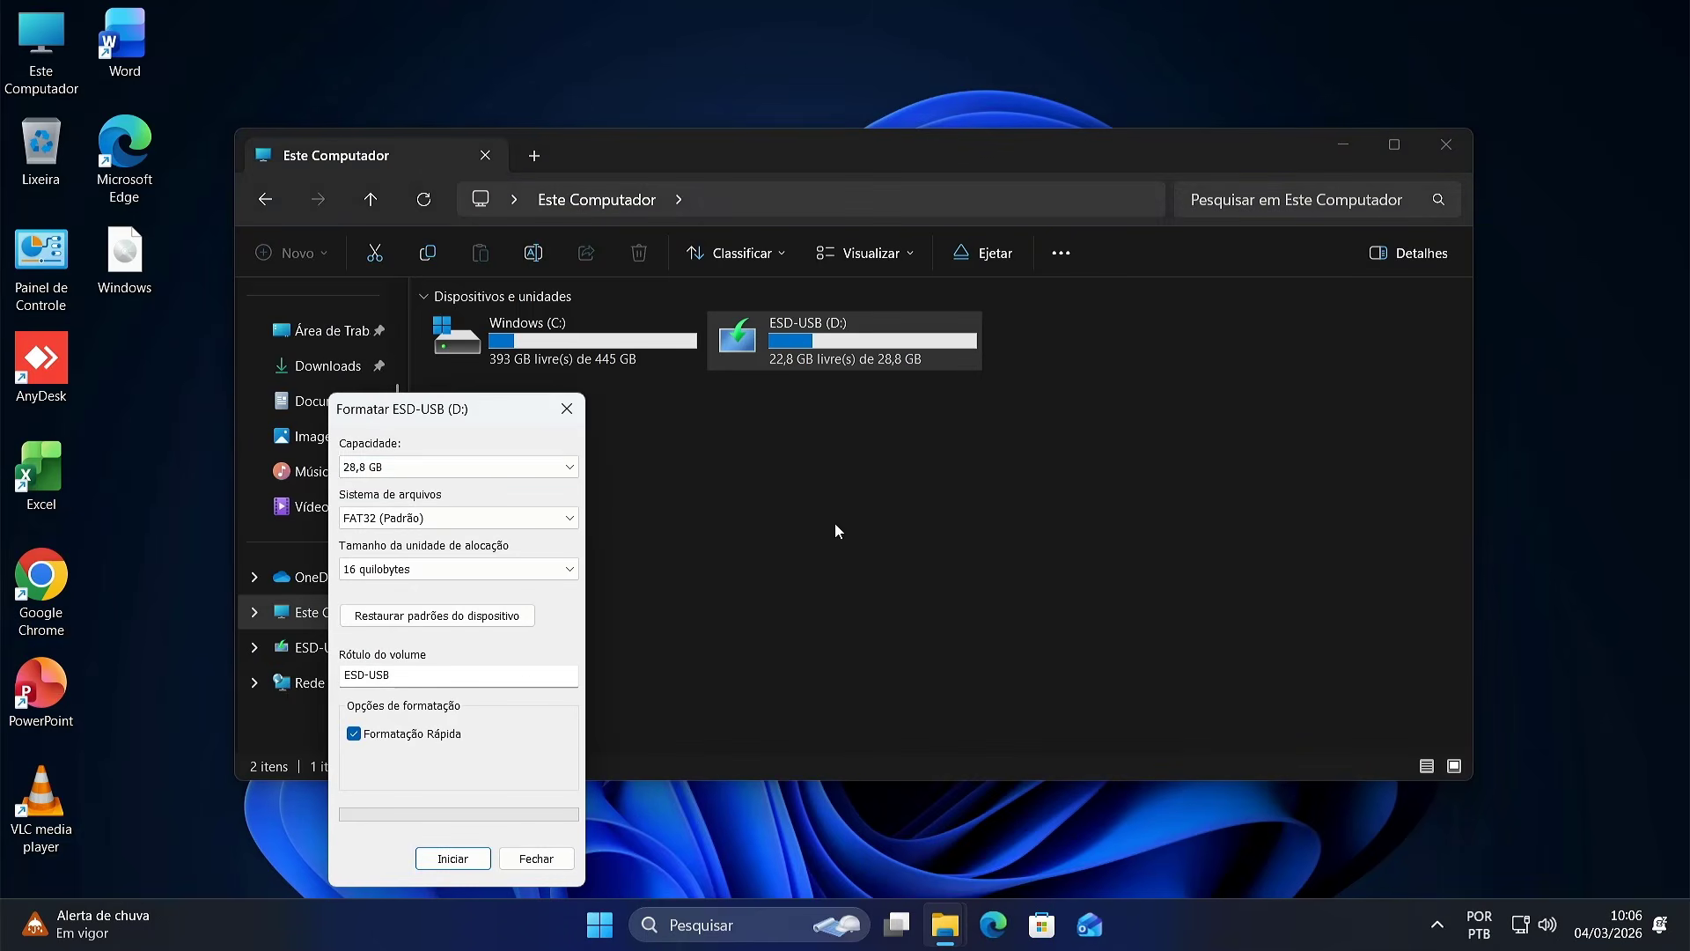
click(418, 519)
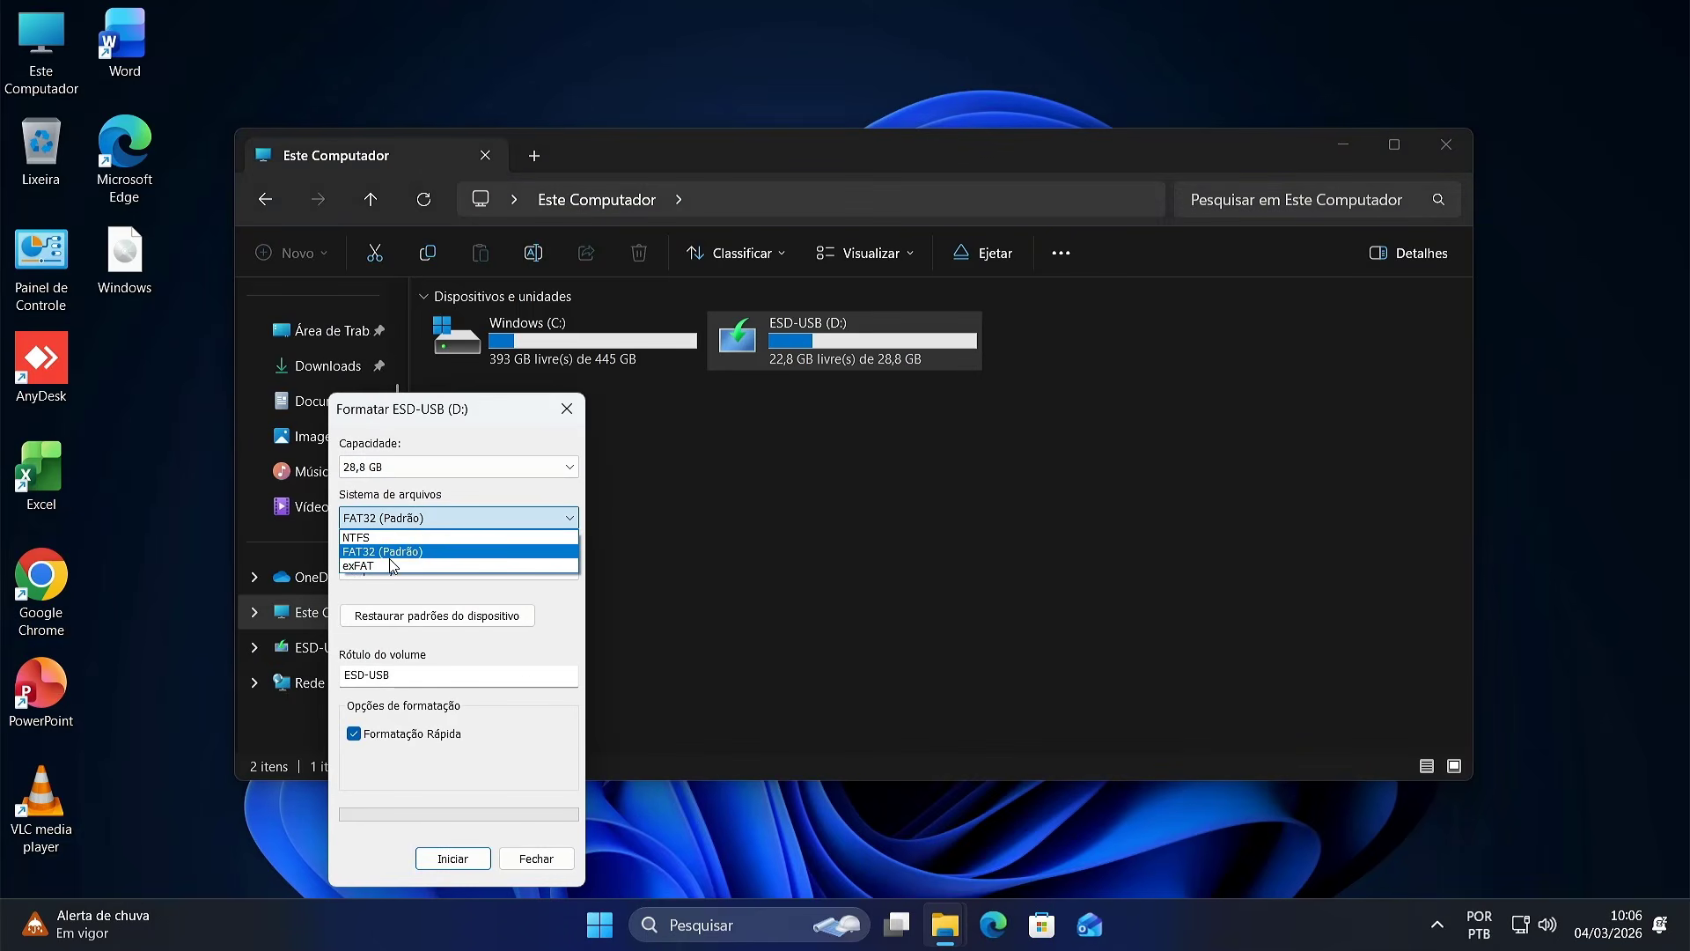
click(401, 551)
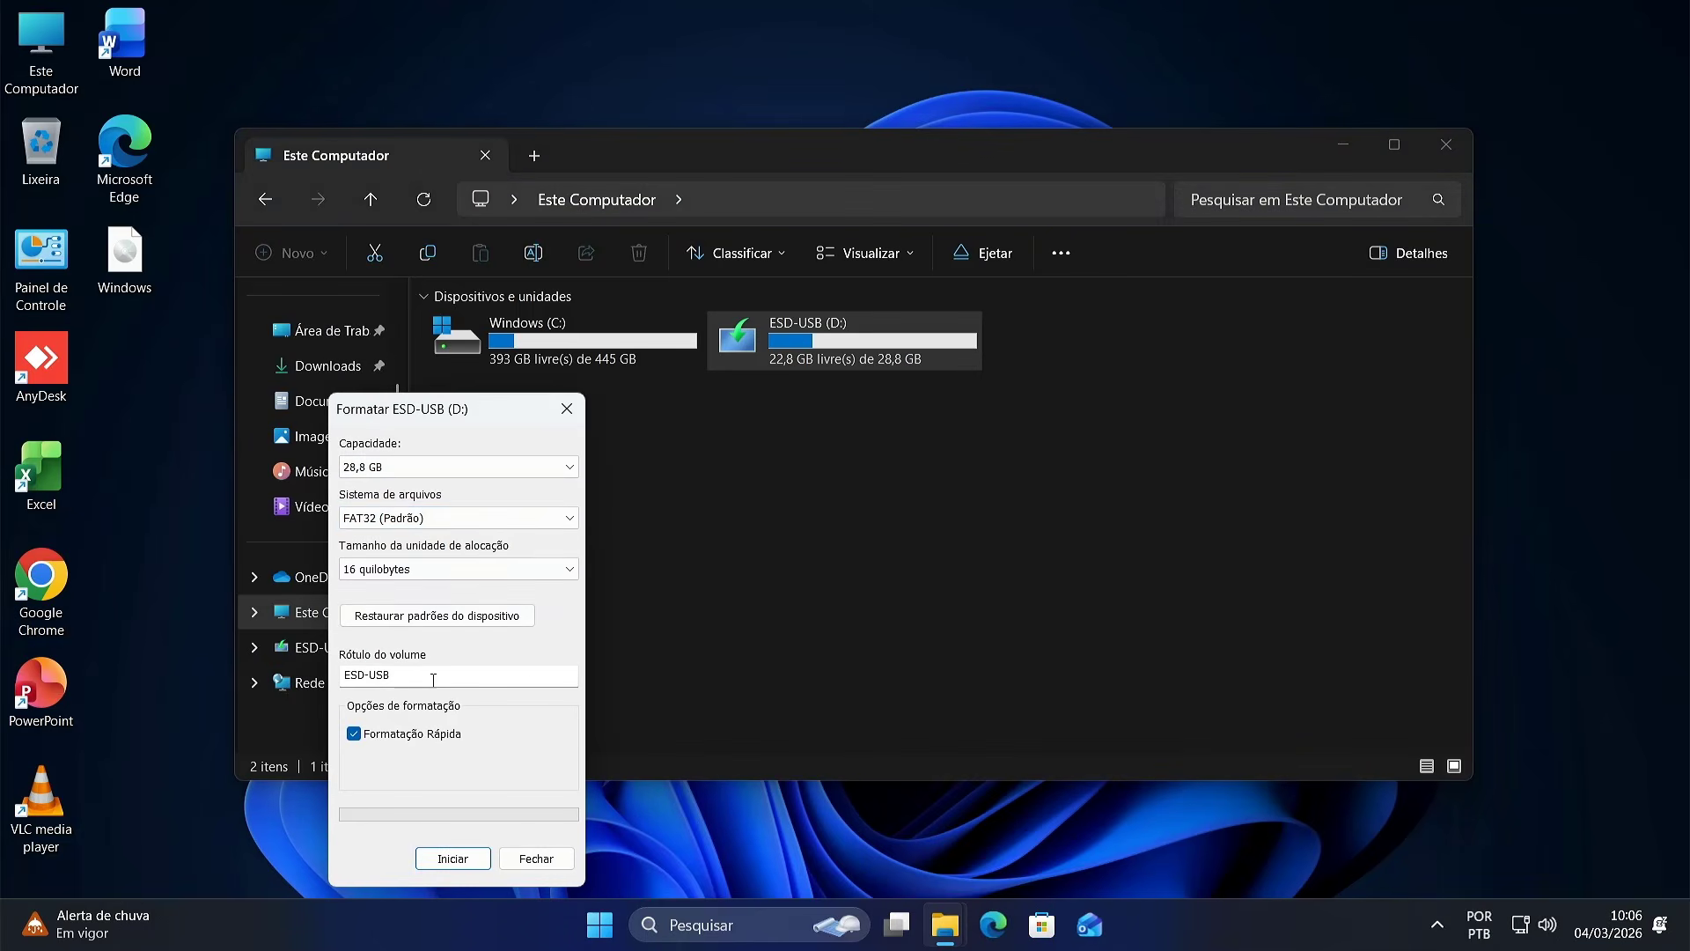
drag(434, 682, 333, 674)
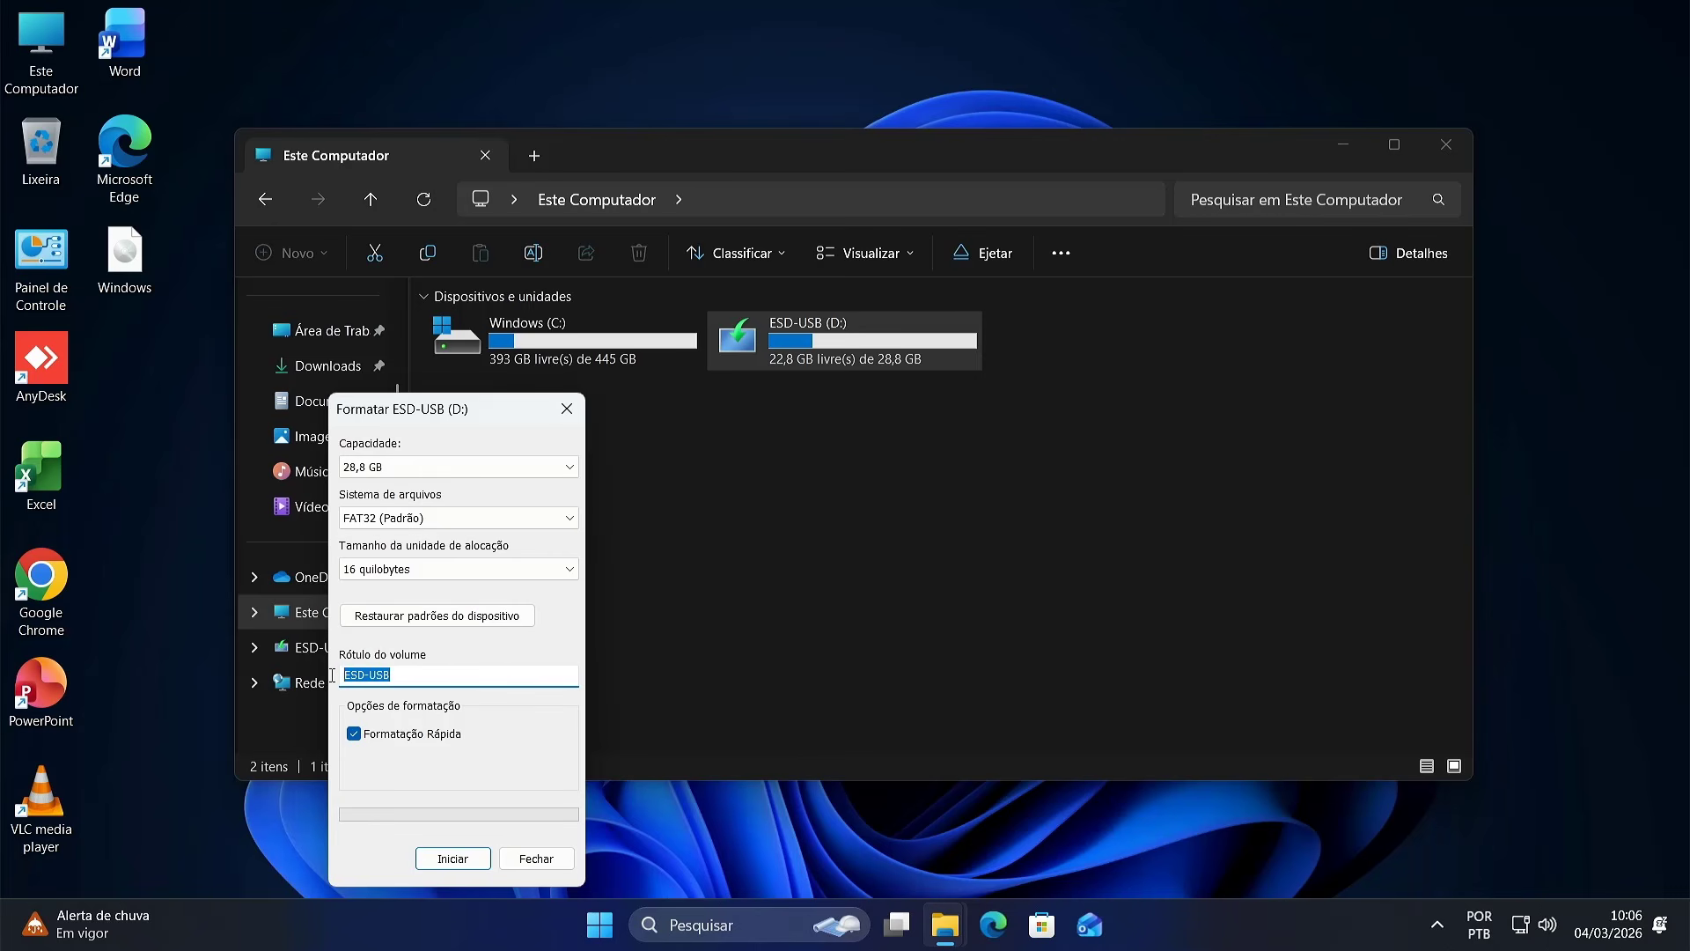
click(437, 856)
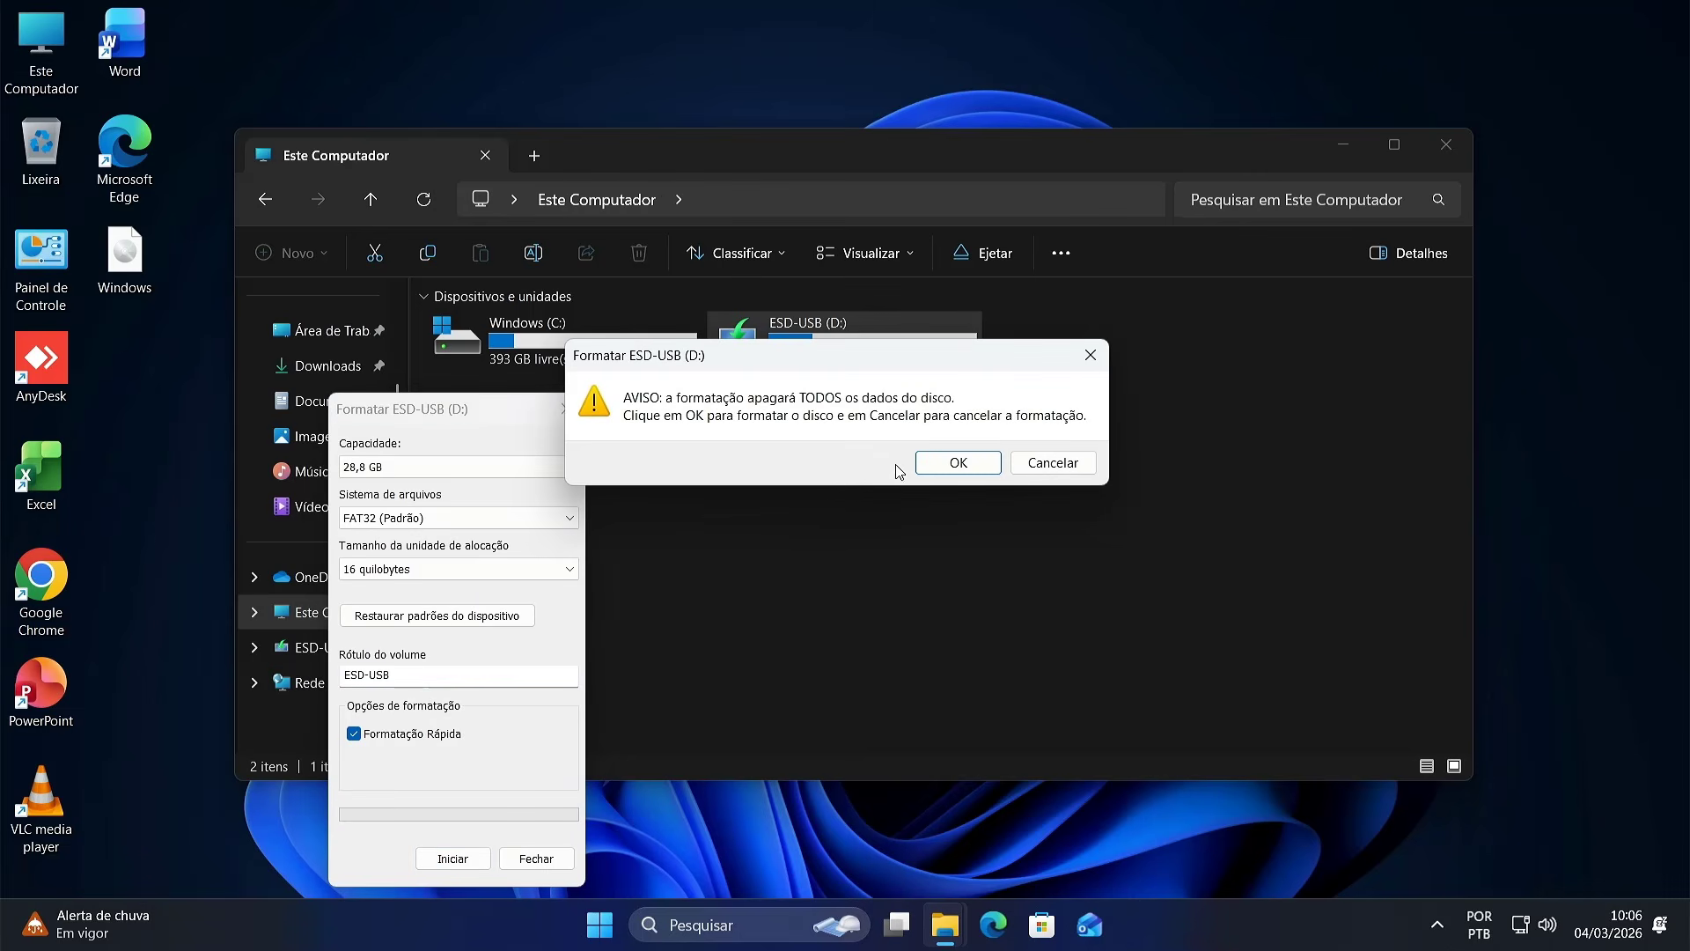
click(956, 462)
drag(479, 409, 1206, 309)
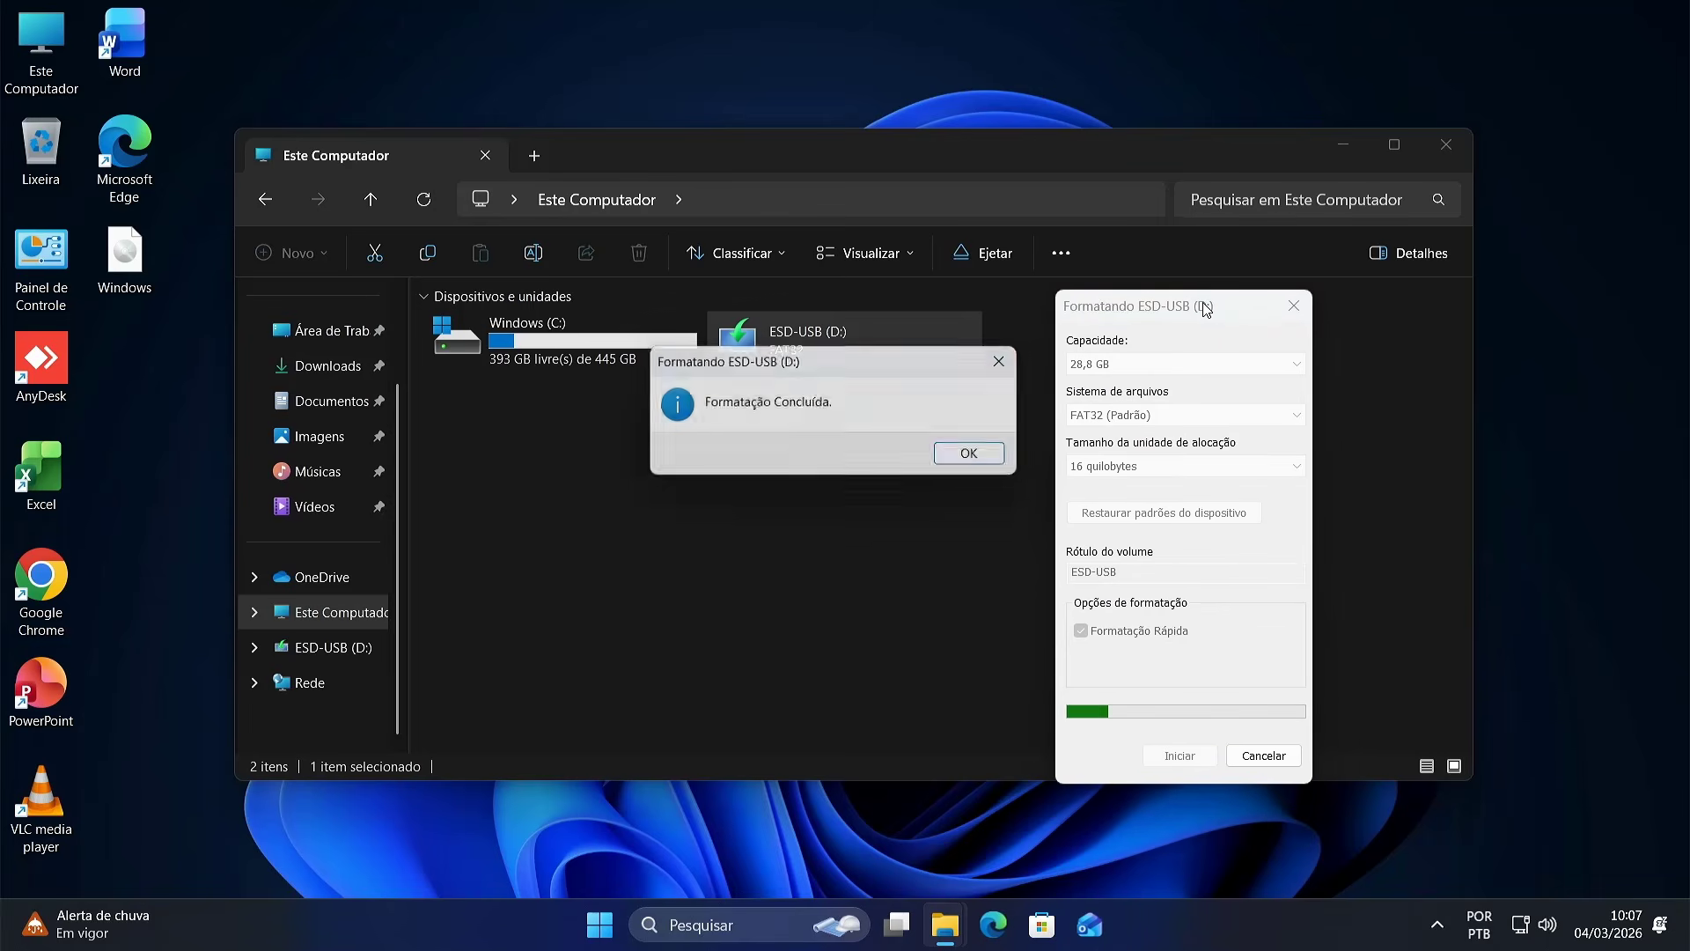
click(974, 472)
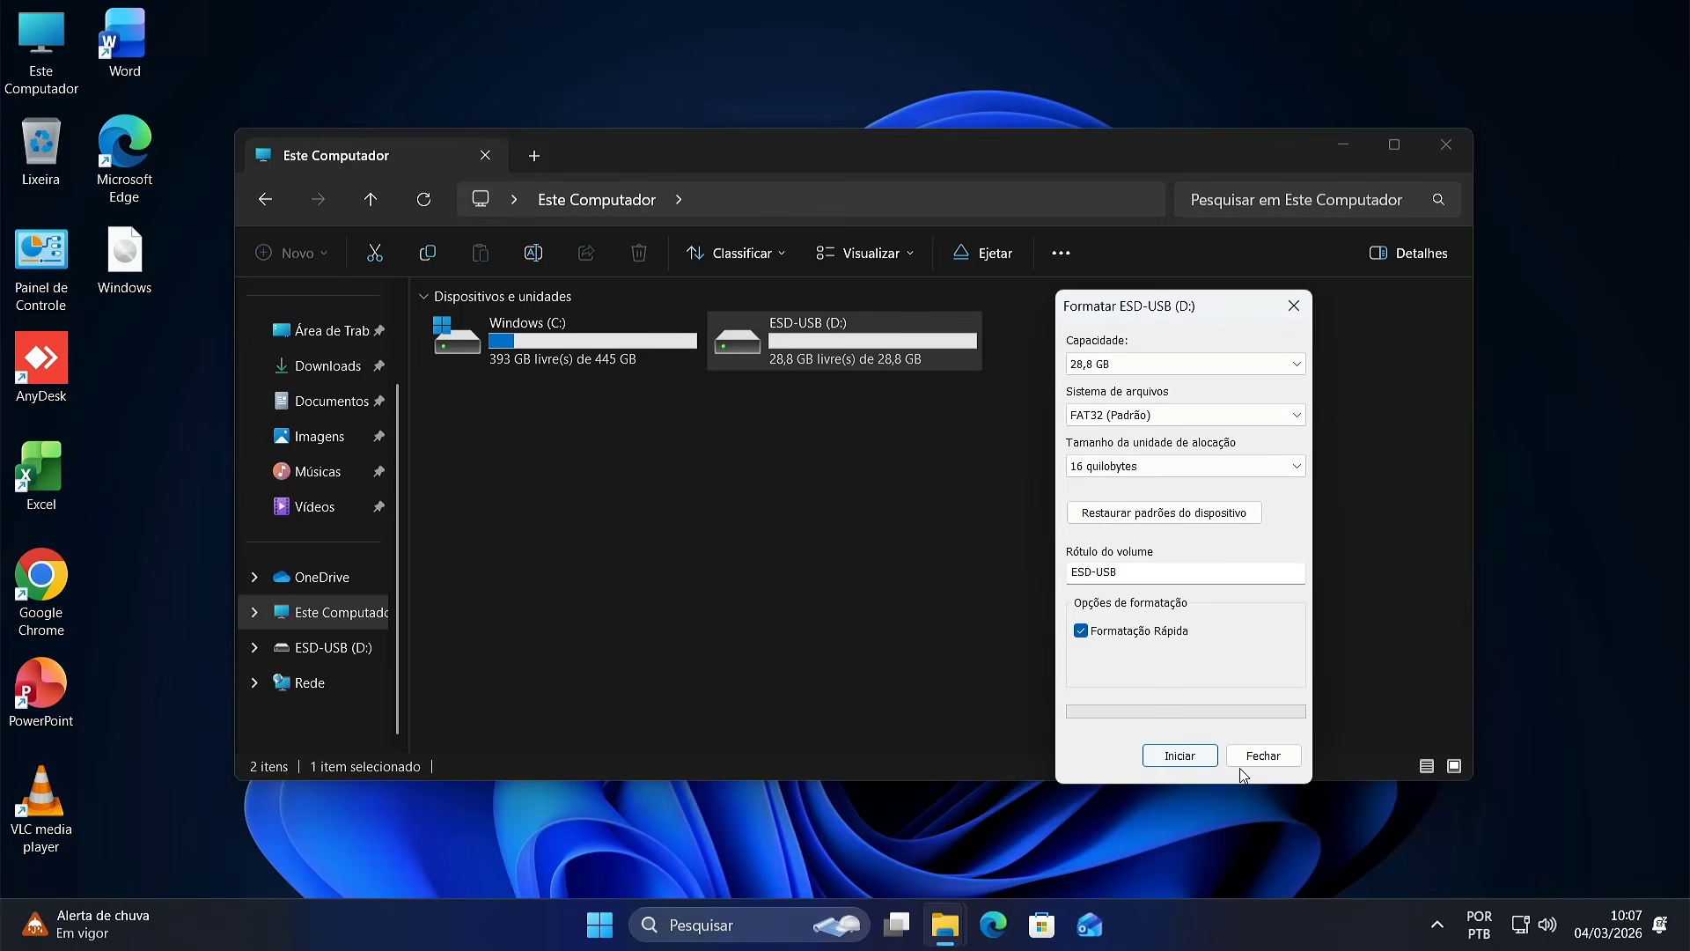
click(1261, 757)
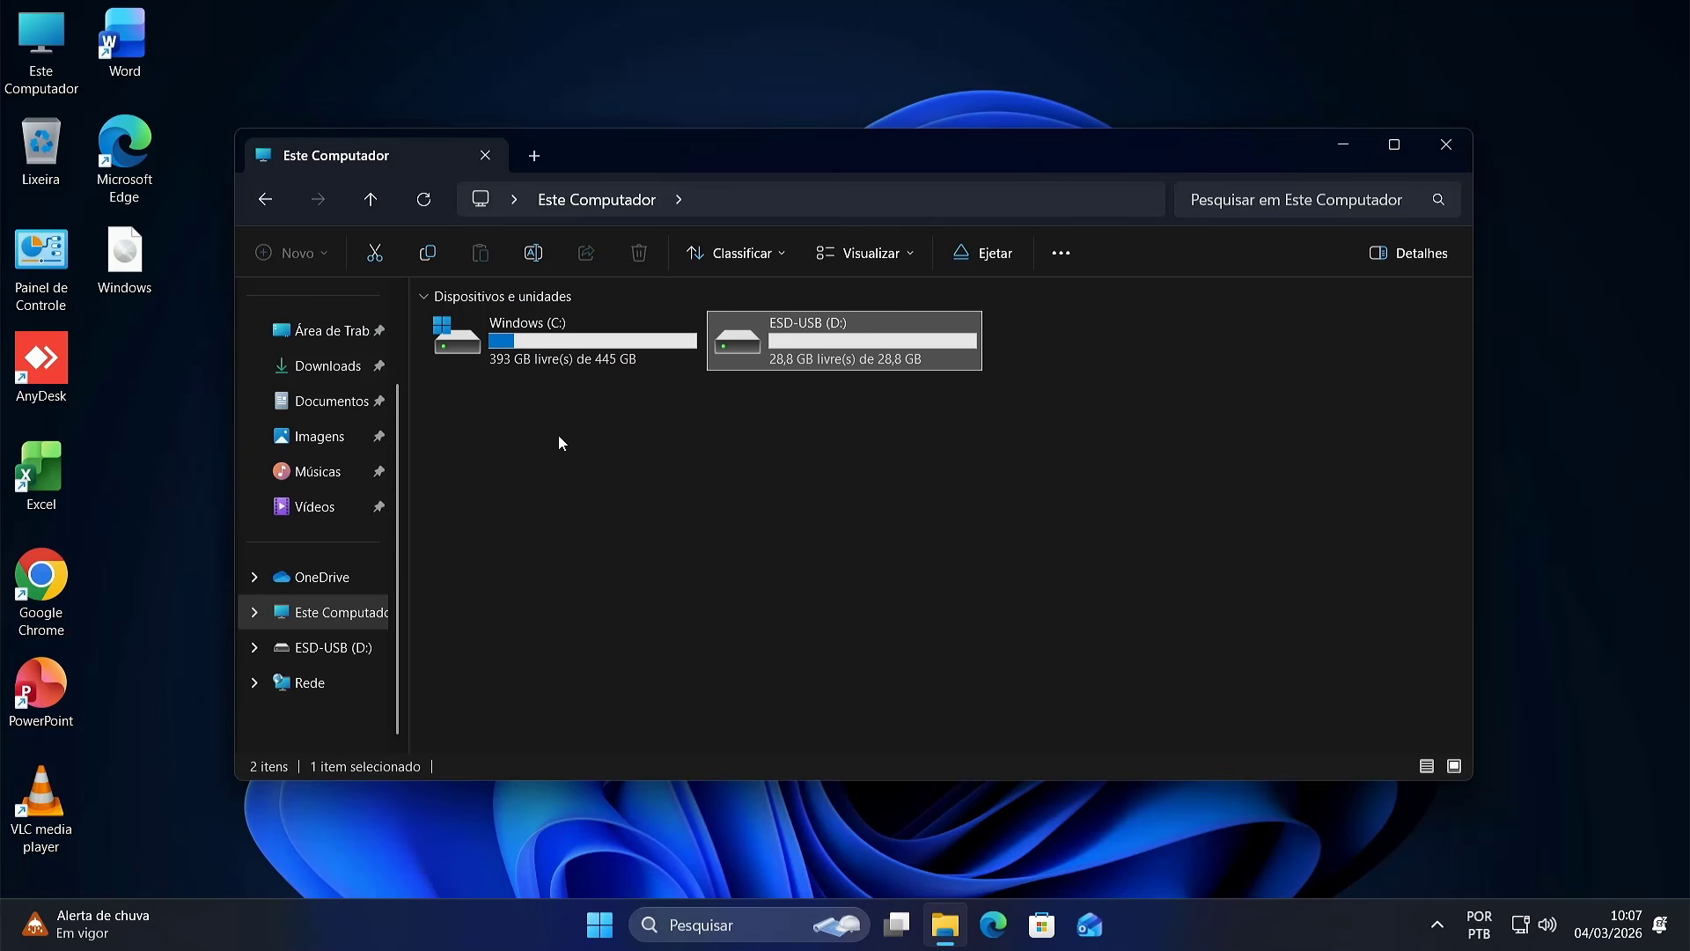
- Open the sources folder inside C:\ISO and locate the install.esd file
double_click(549, 372)
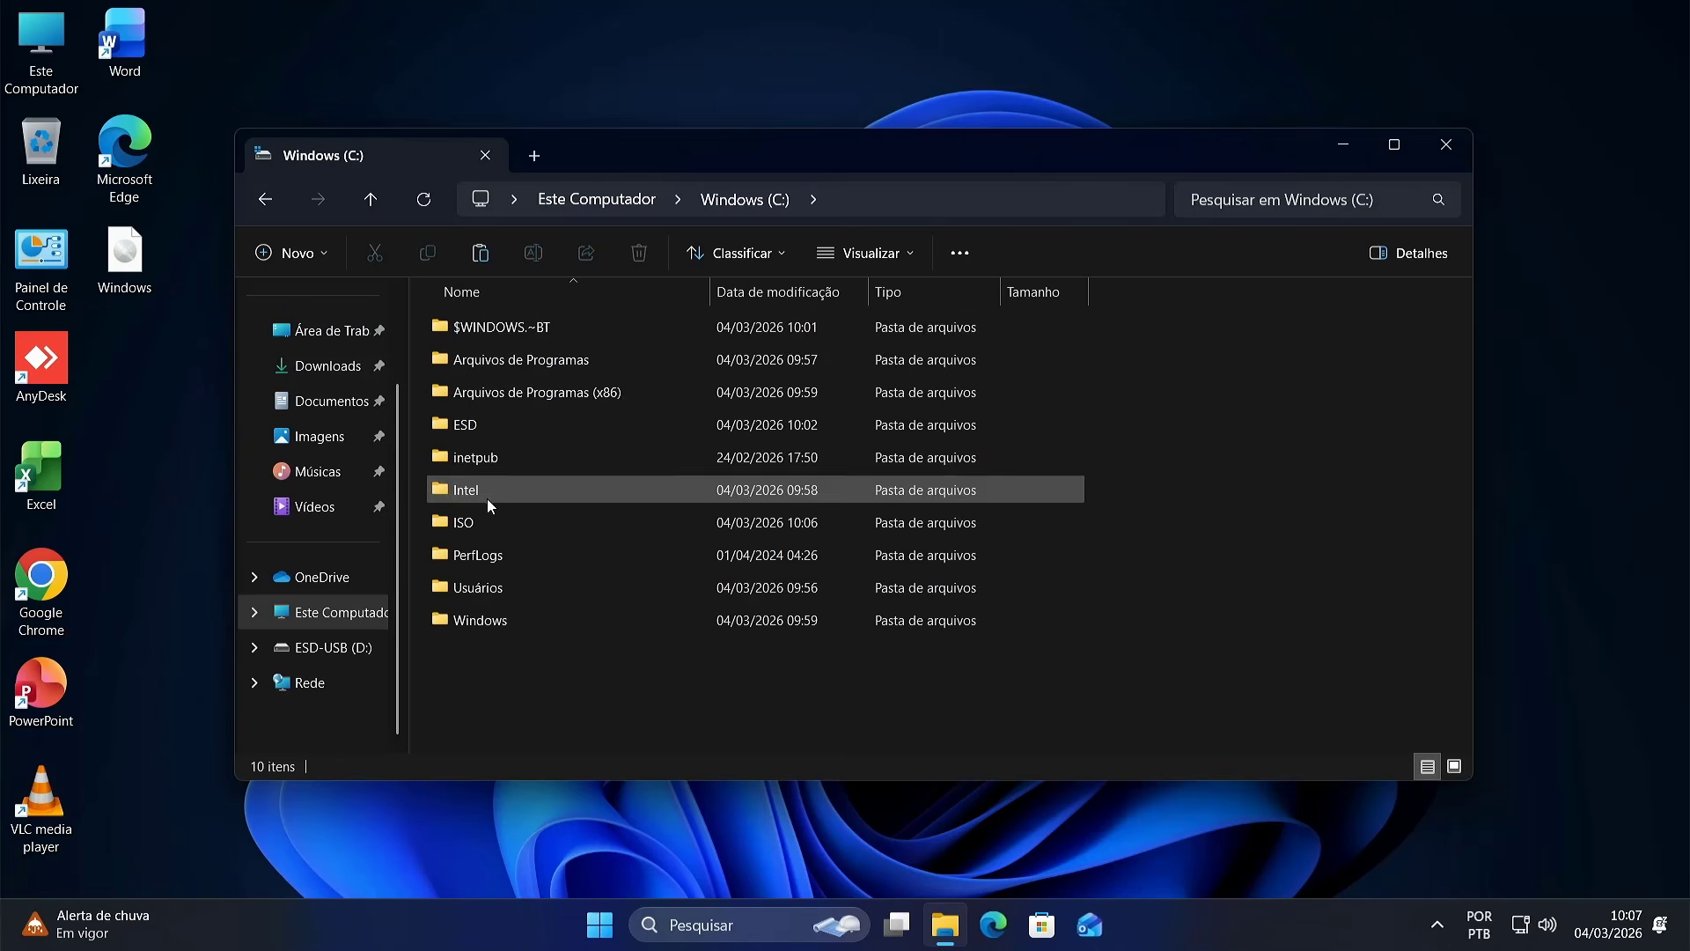
click(485, 523)
double_click(485, 523)
double_click(489, 392)
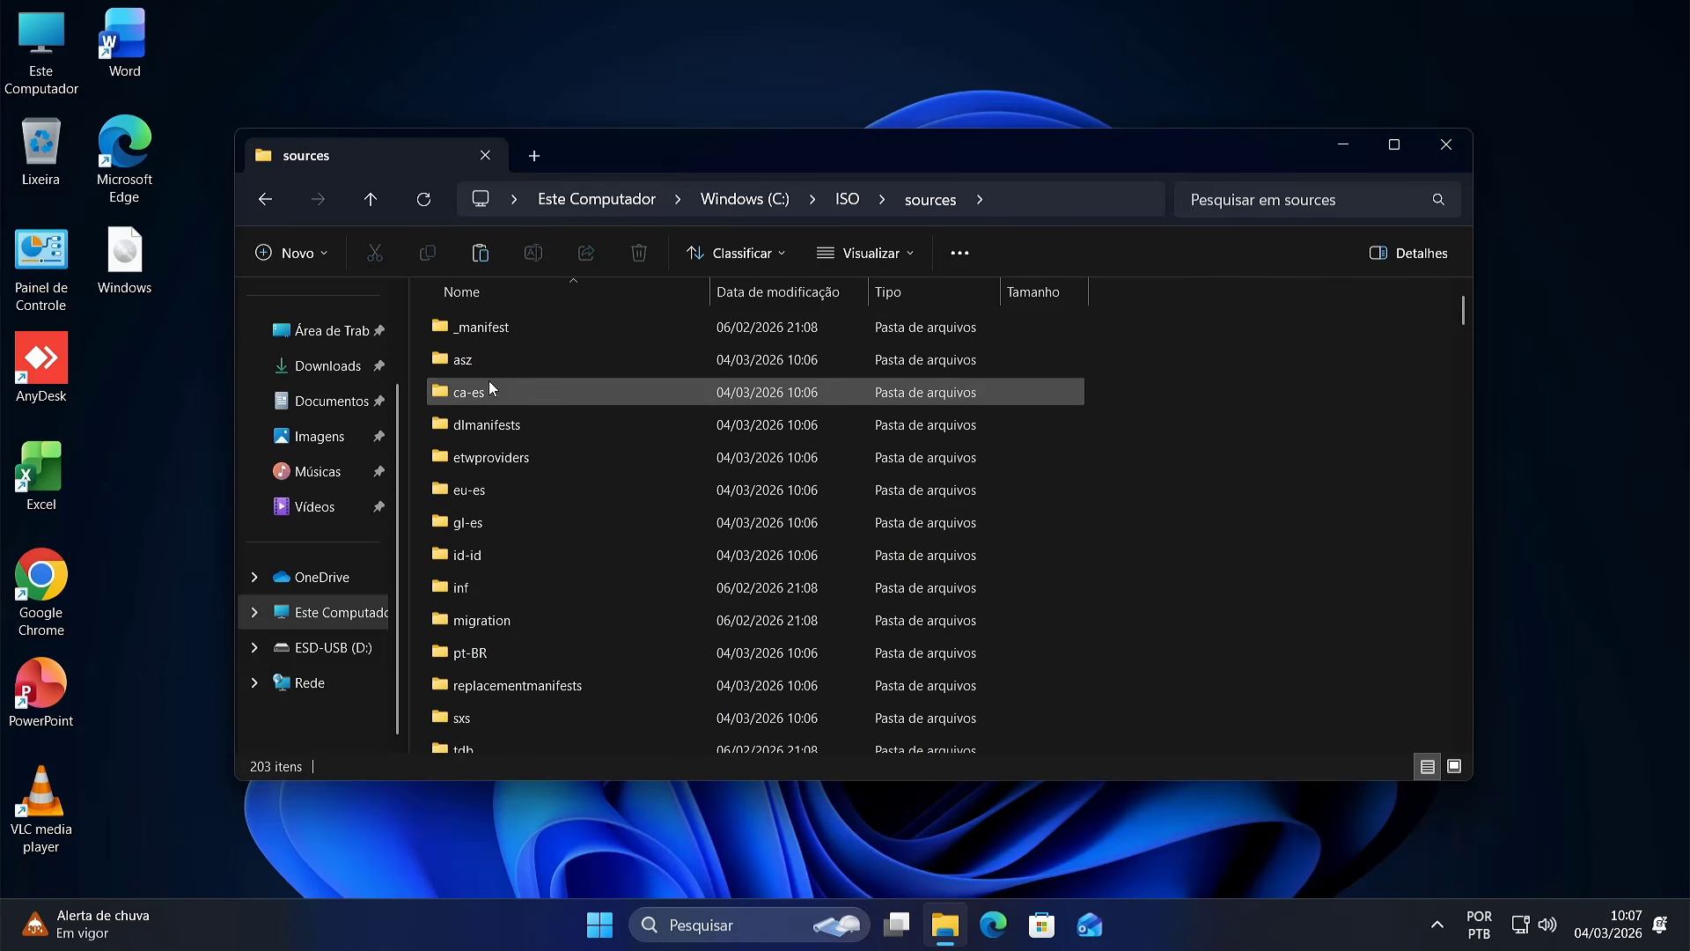
text(ini)
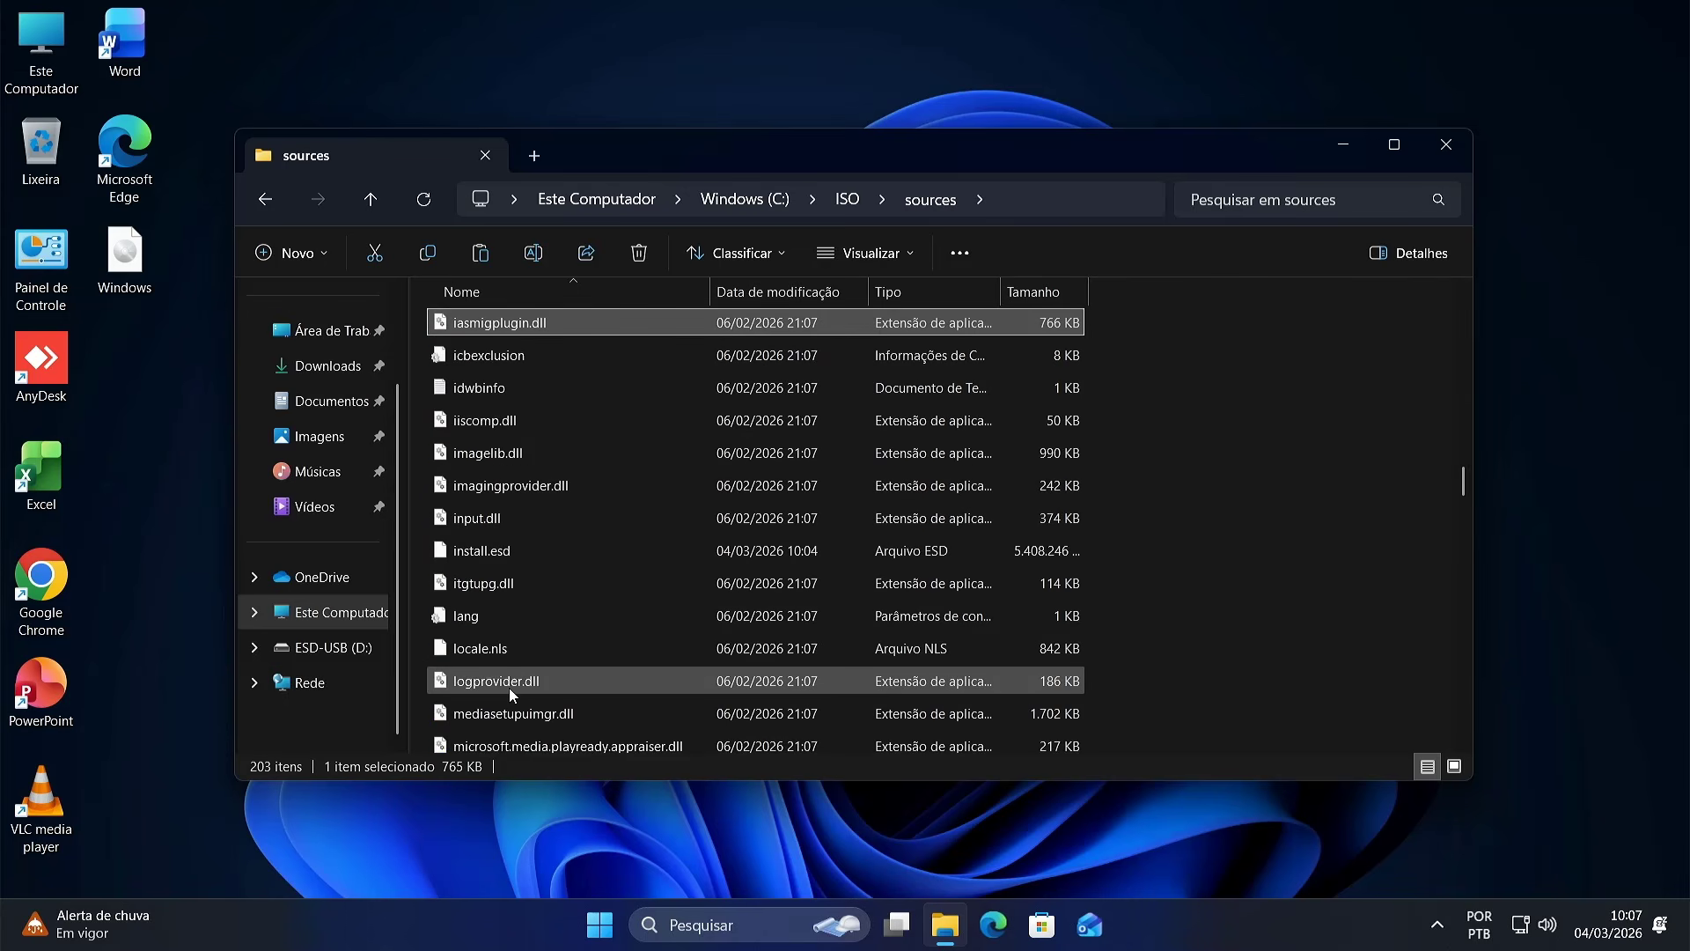
- Check the size of install.esd in its file properties, and close them
click(499, 549)
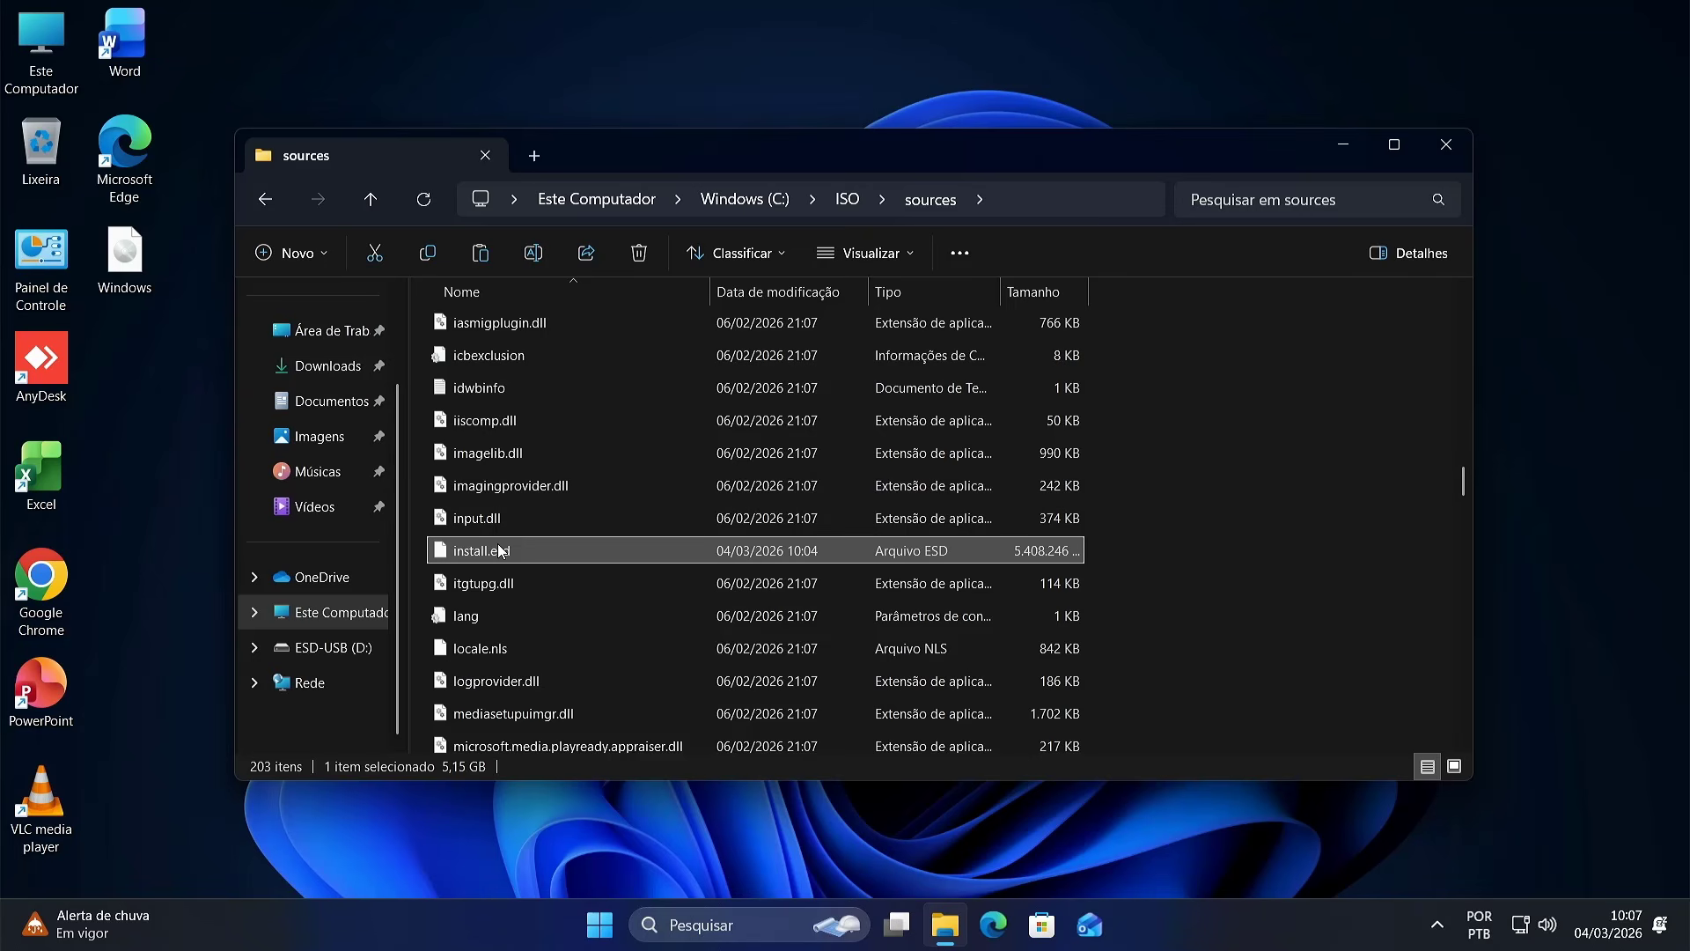
right_click(498, 549)
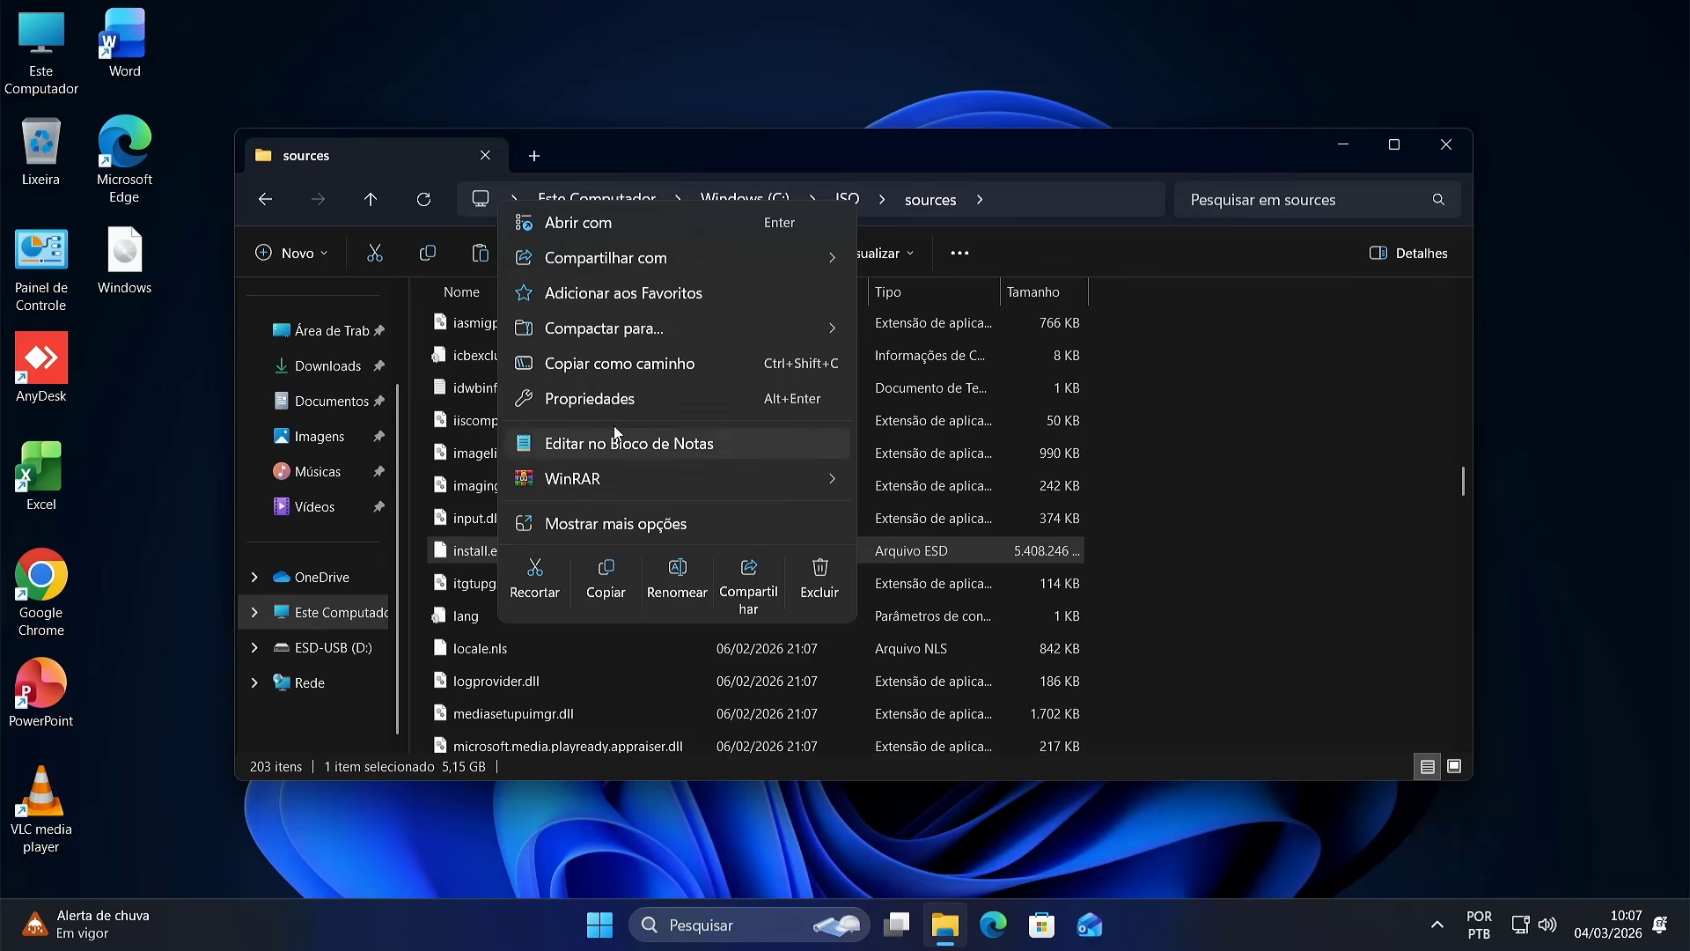
click(627, 405)
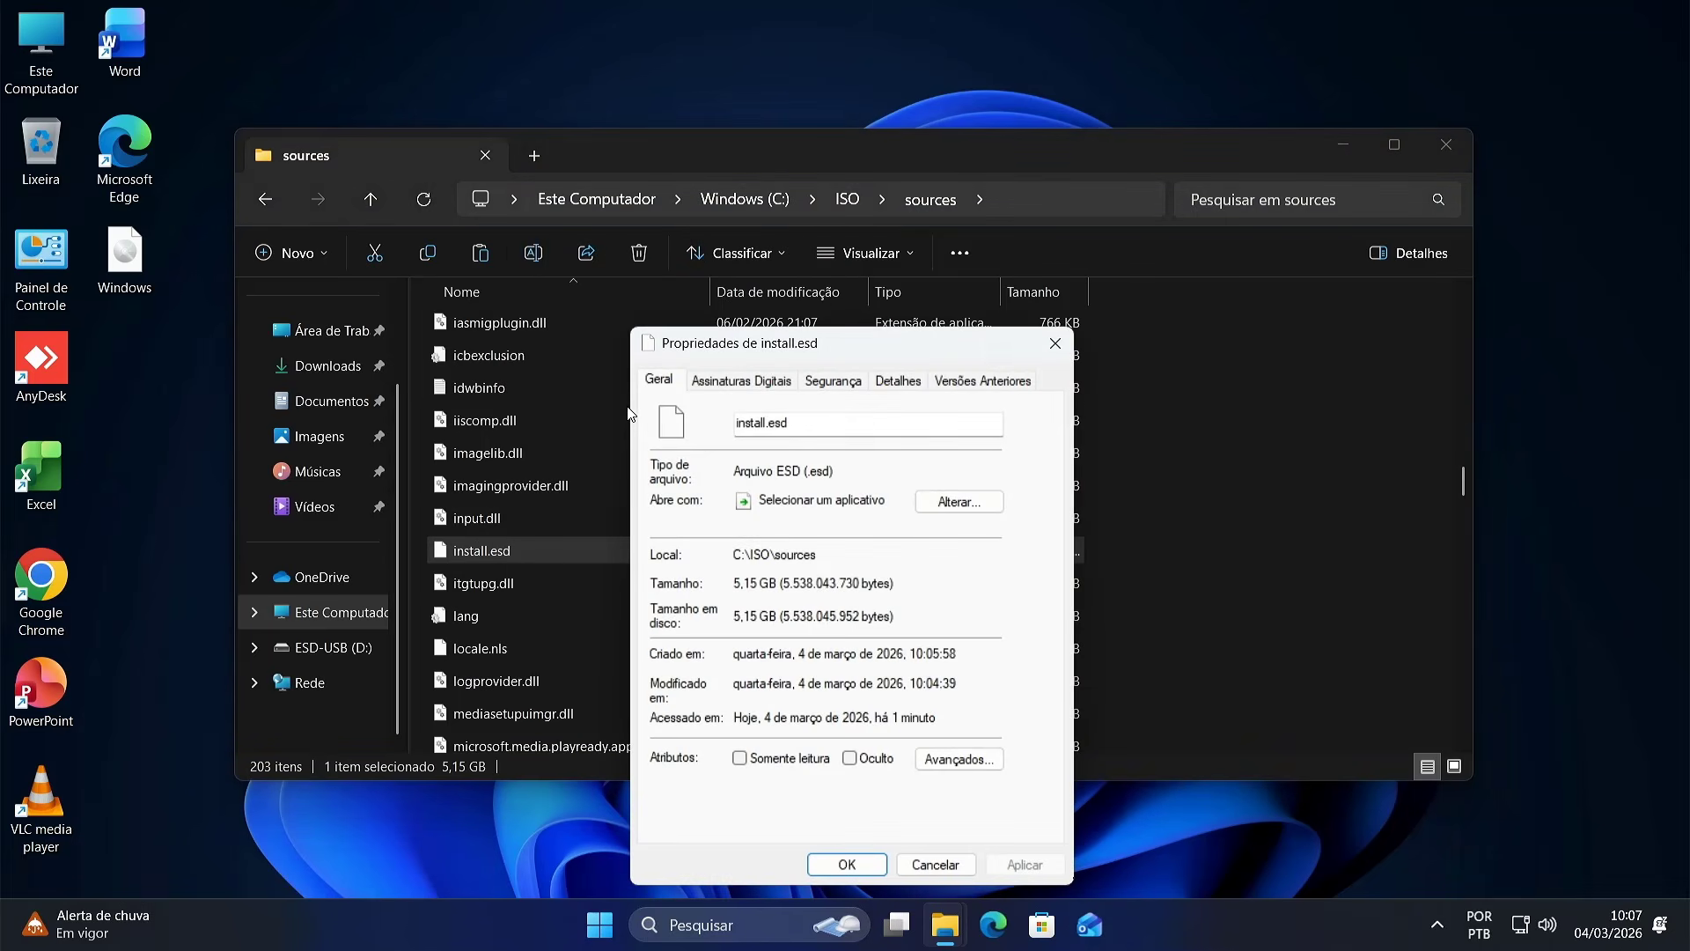
drag(731, 350, 959, 319)
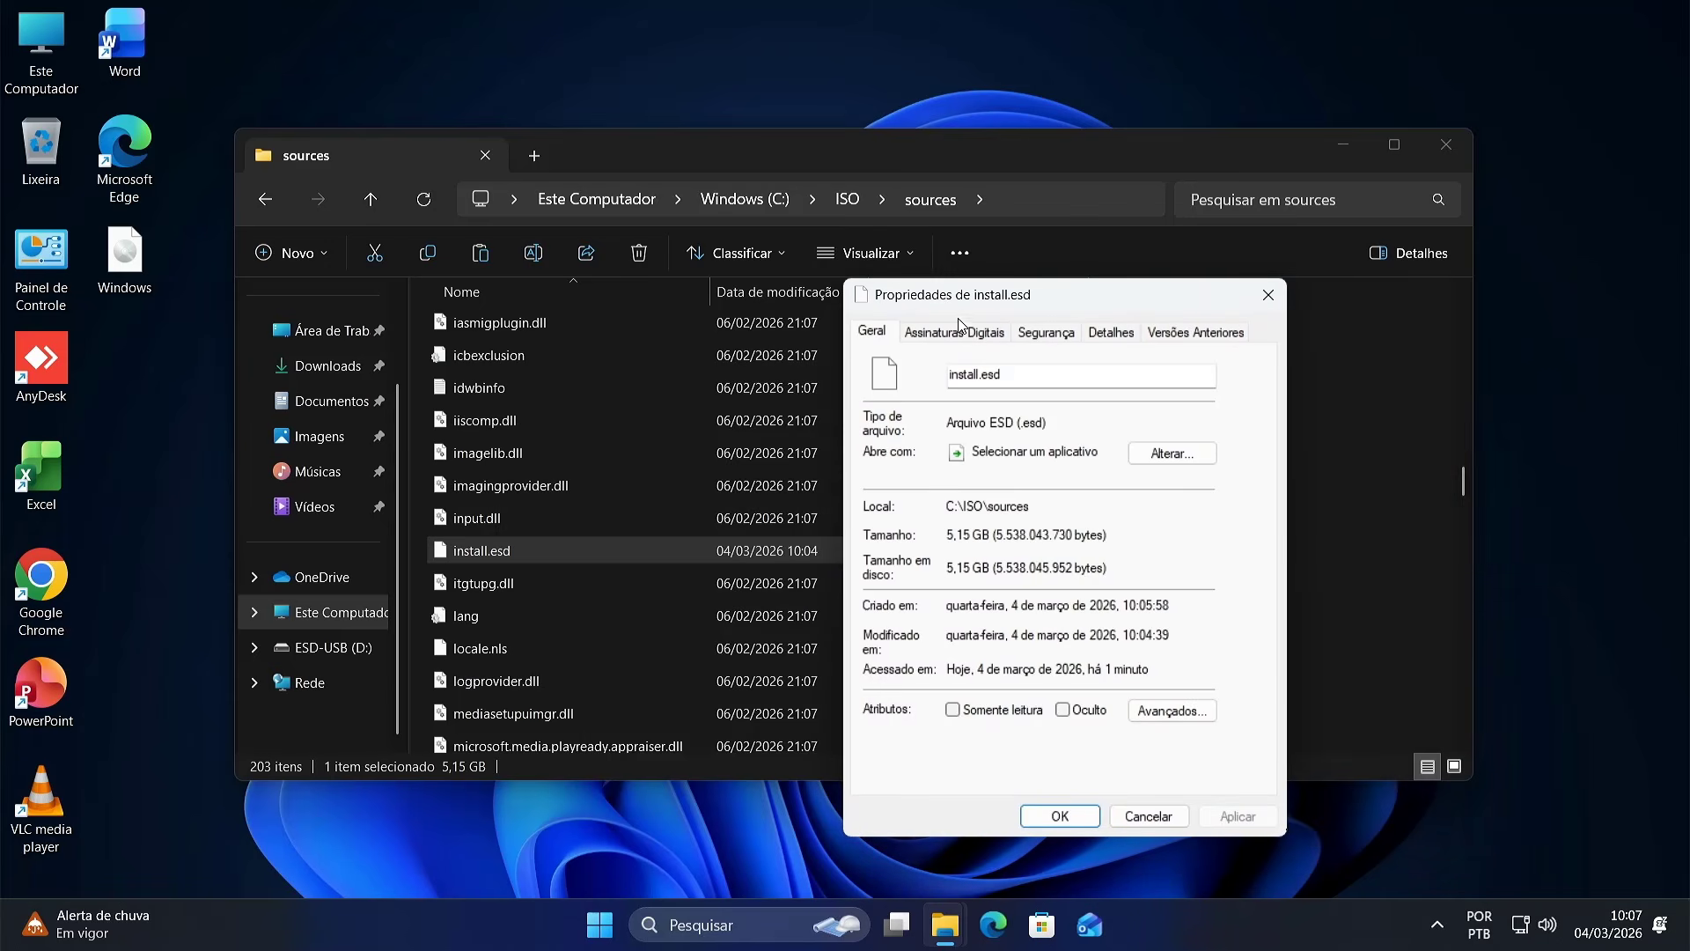
click(1268, 295)
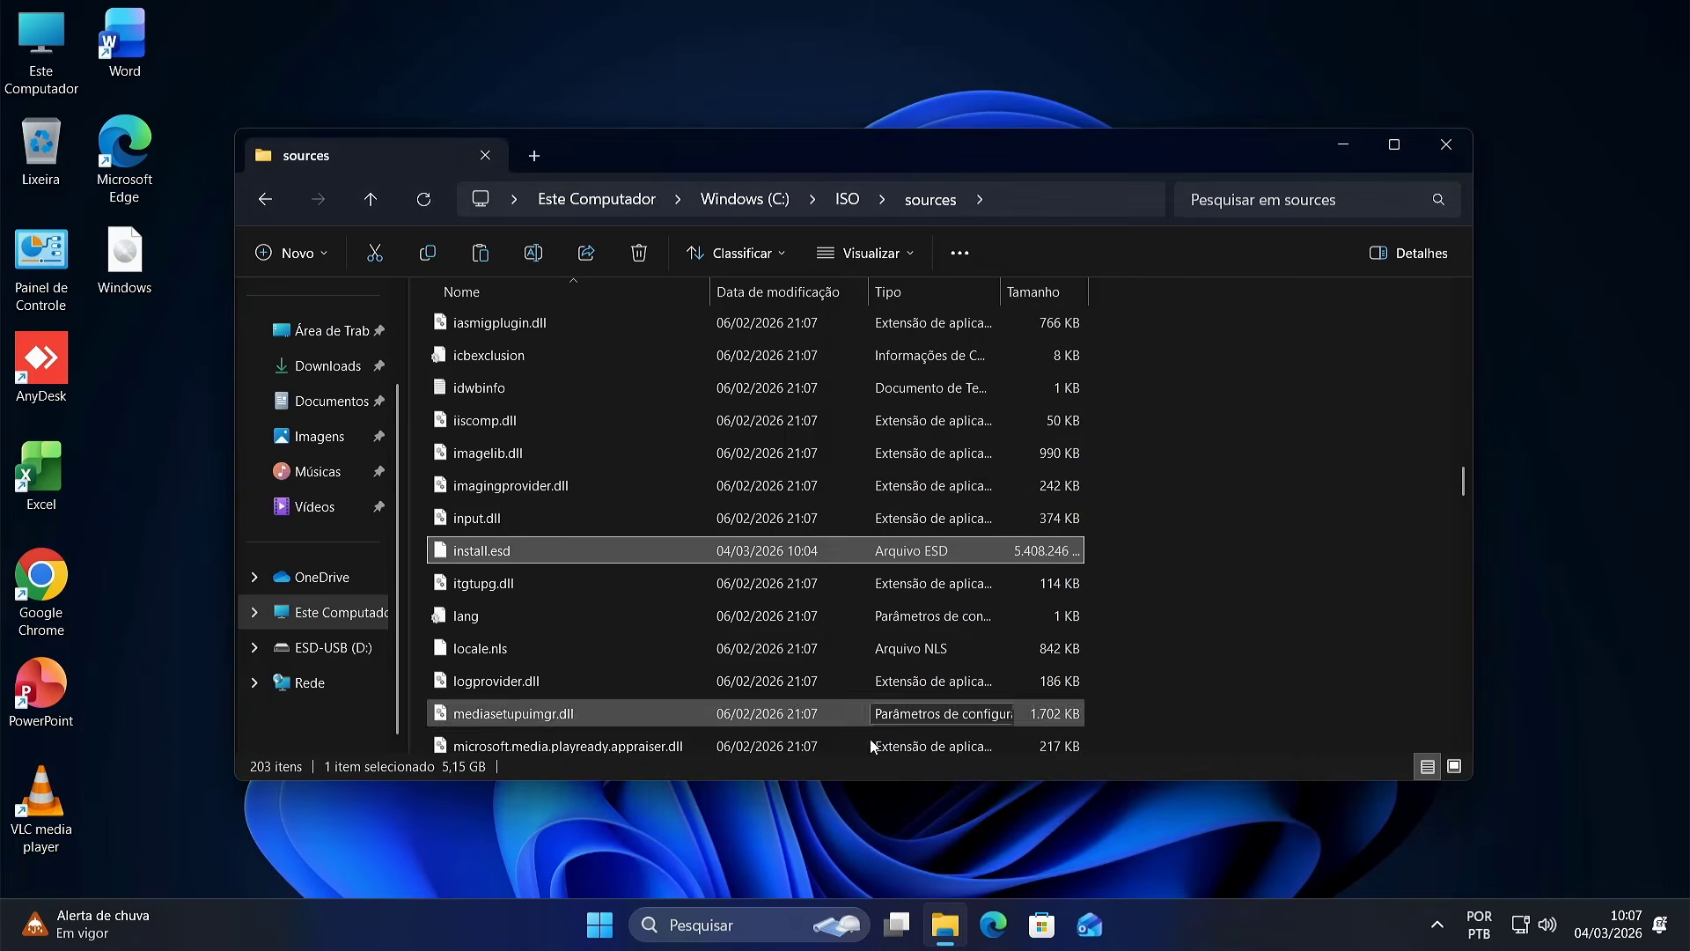
- Open the Command Prompt as administrator and allow it to make changes to the device
click(759, 923)
text(cmd)
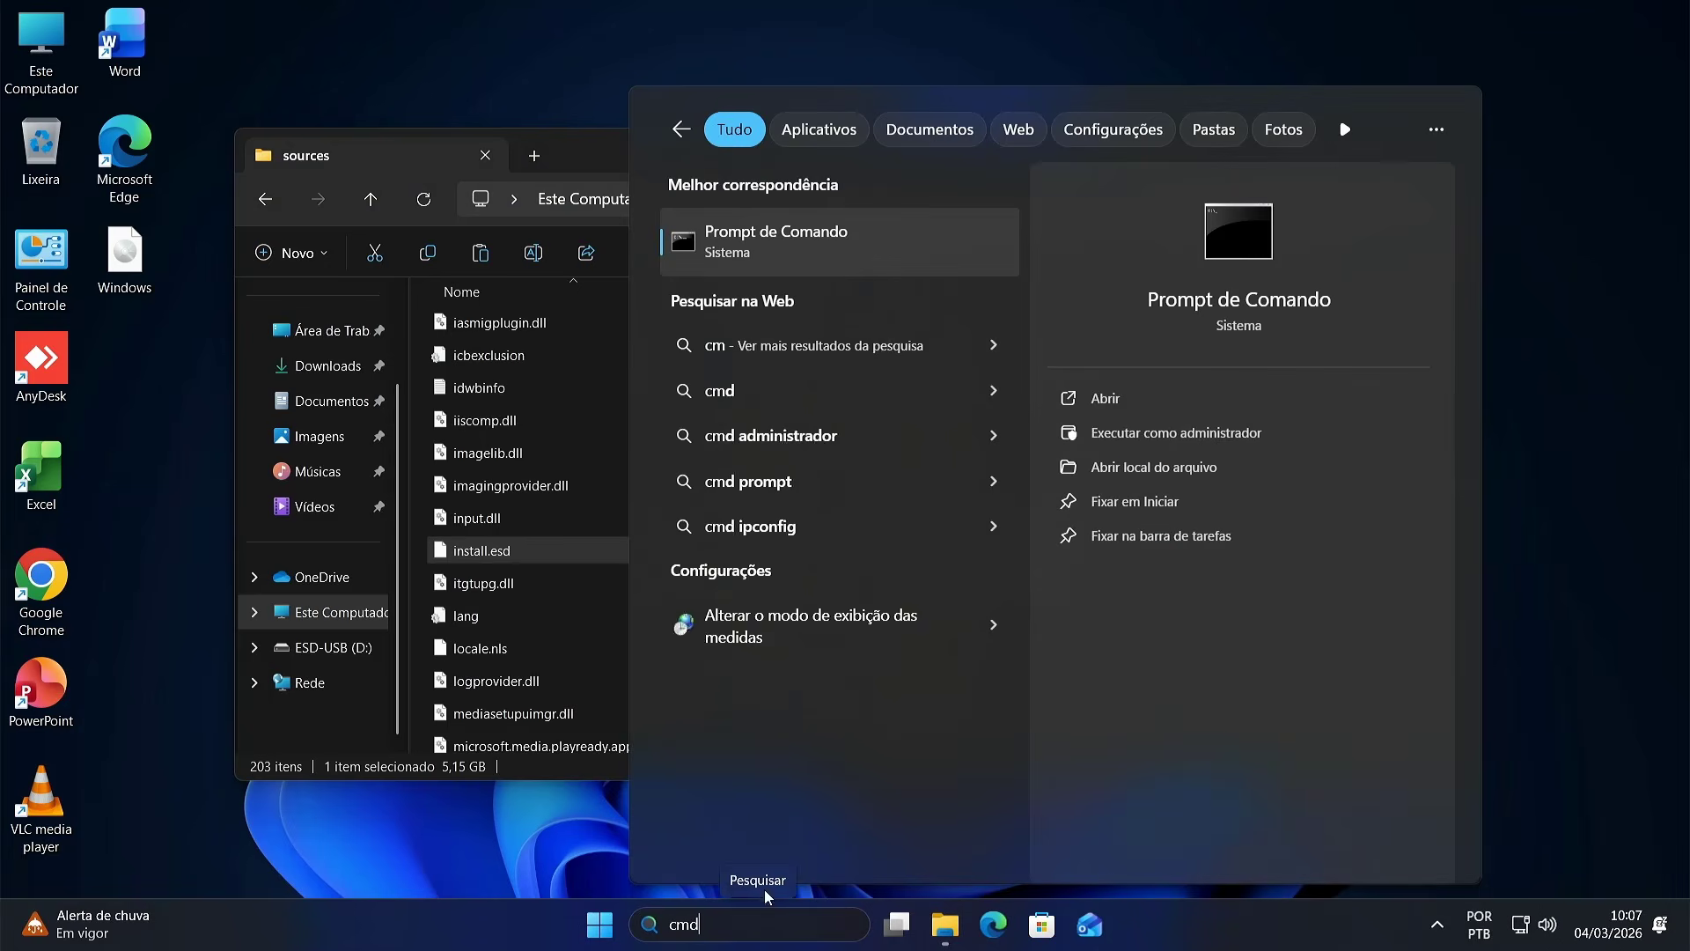
click(1149, 433)
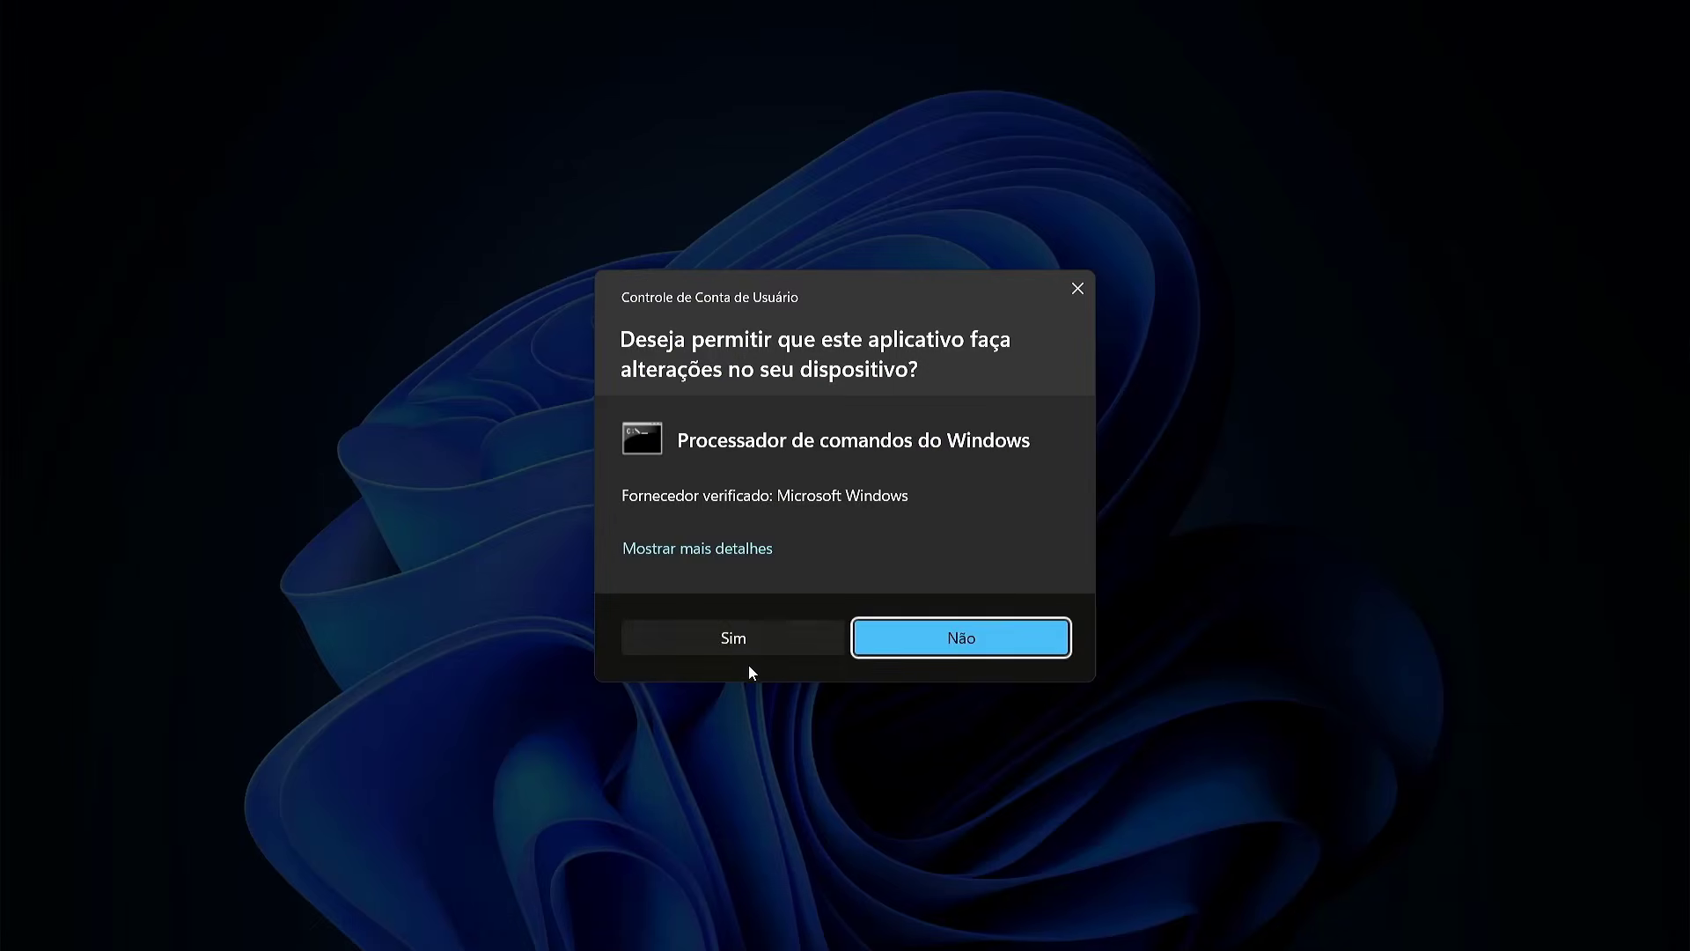
click(756, 638)
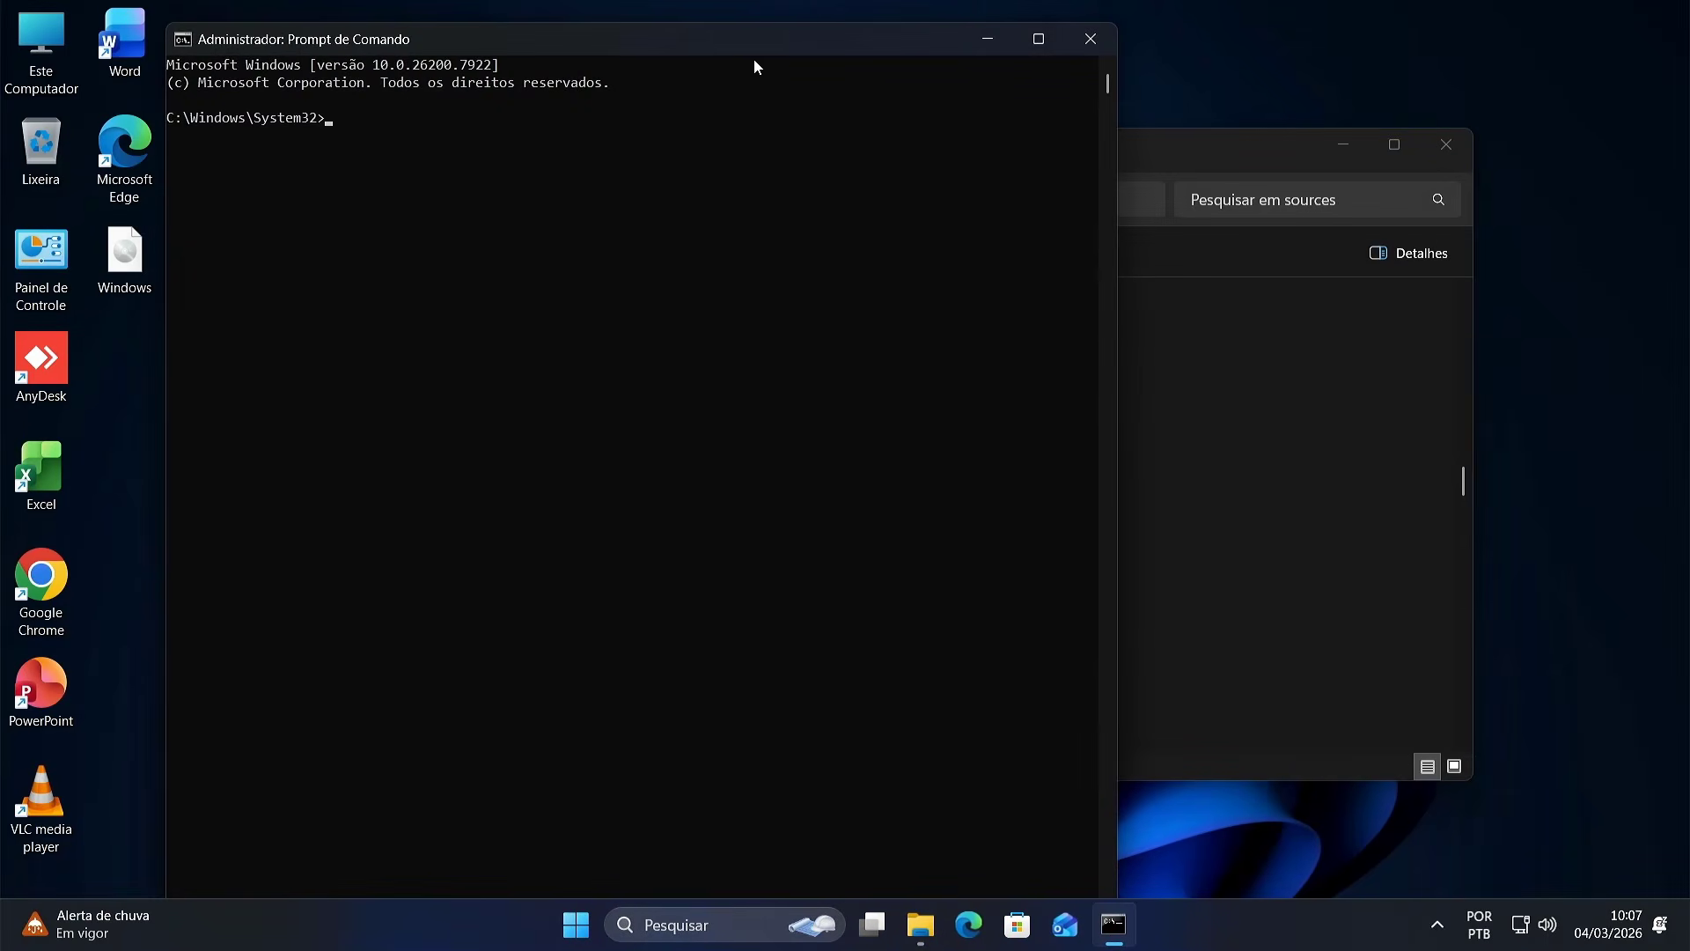
- Enlarge the Command Prompt window and run dism /Split-Image /ImageFile:C:\ISO\sources\install.esd /SWMFile:C:\ISO\sources\install.swm /FileSize:3000
drag(743, 223, 1091, 181)
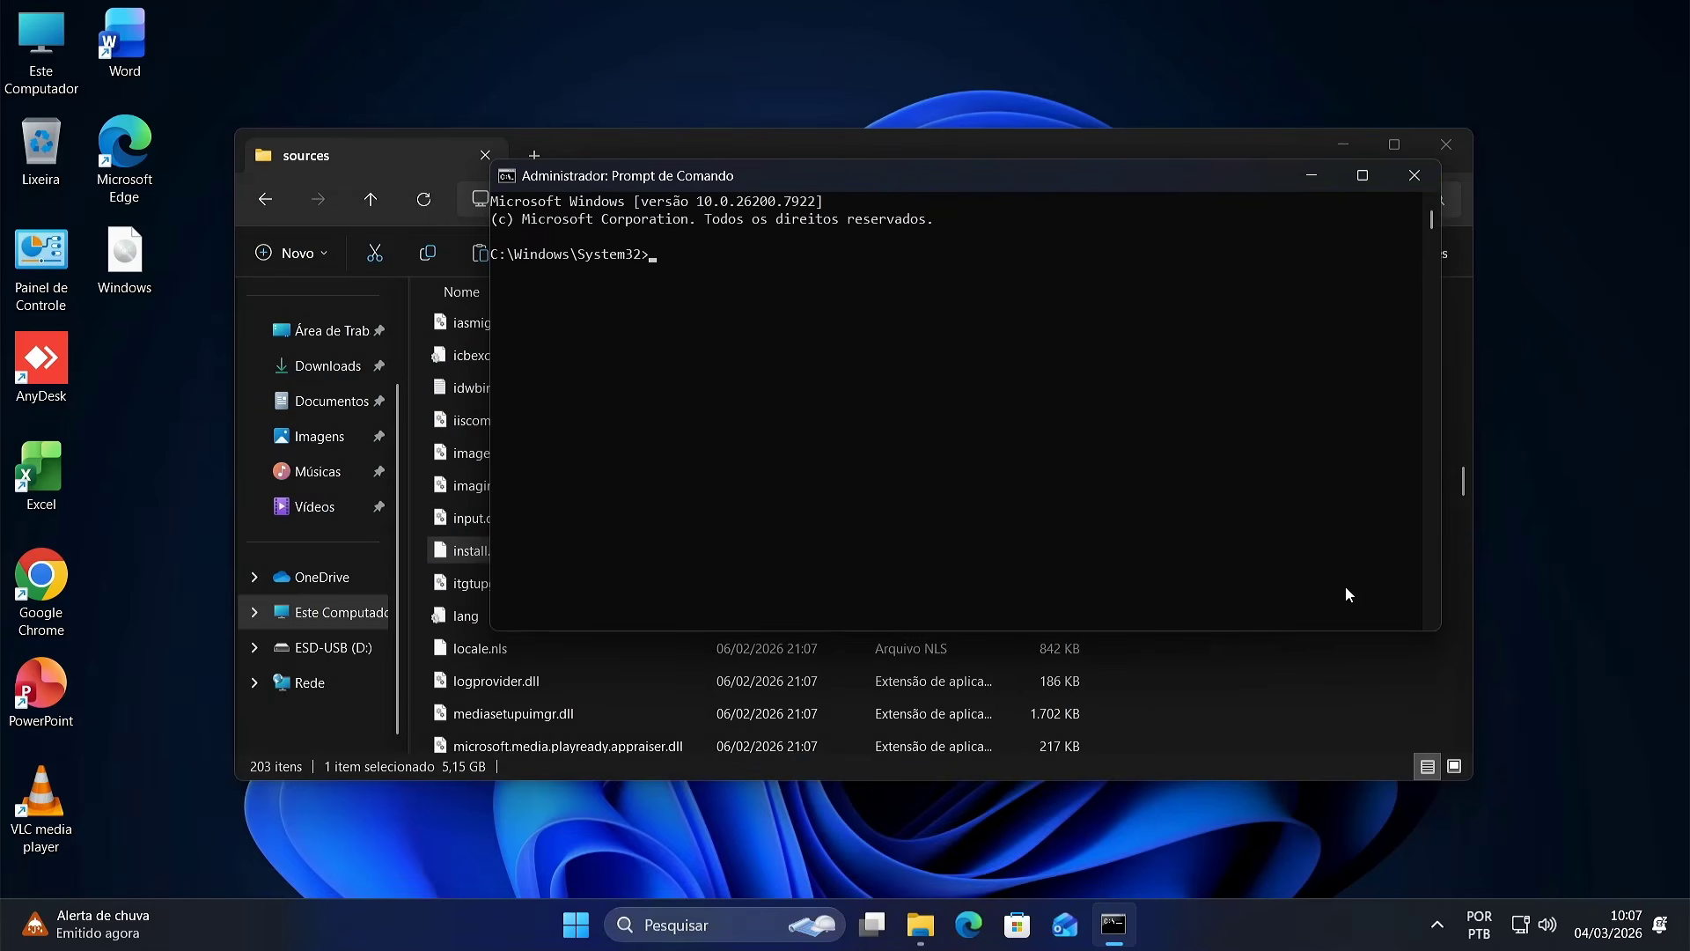
drag(1453, 643, 1530, 818)
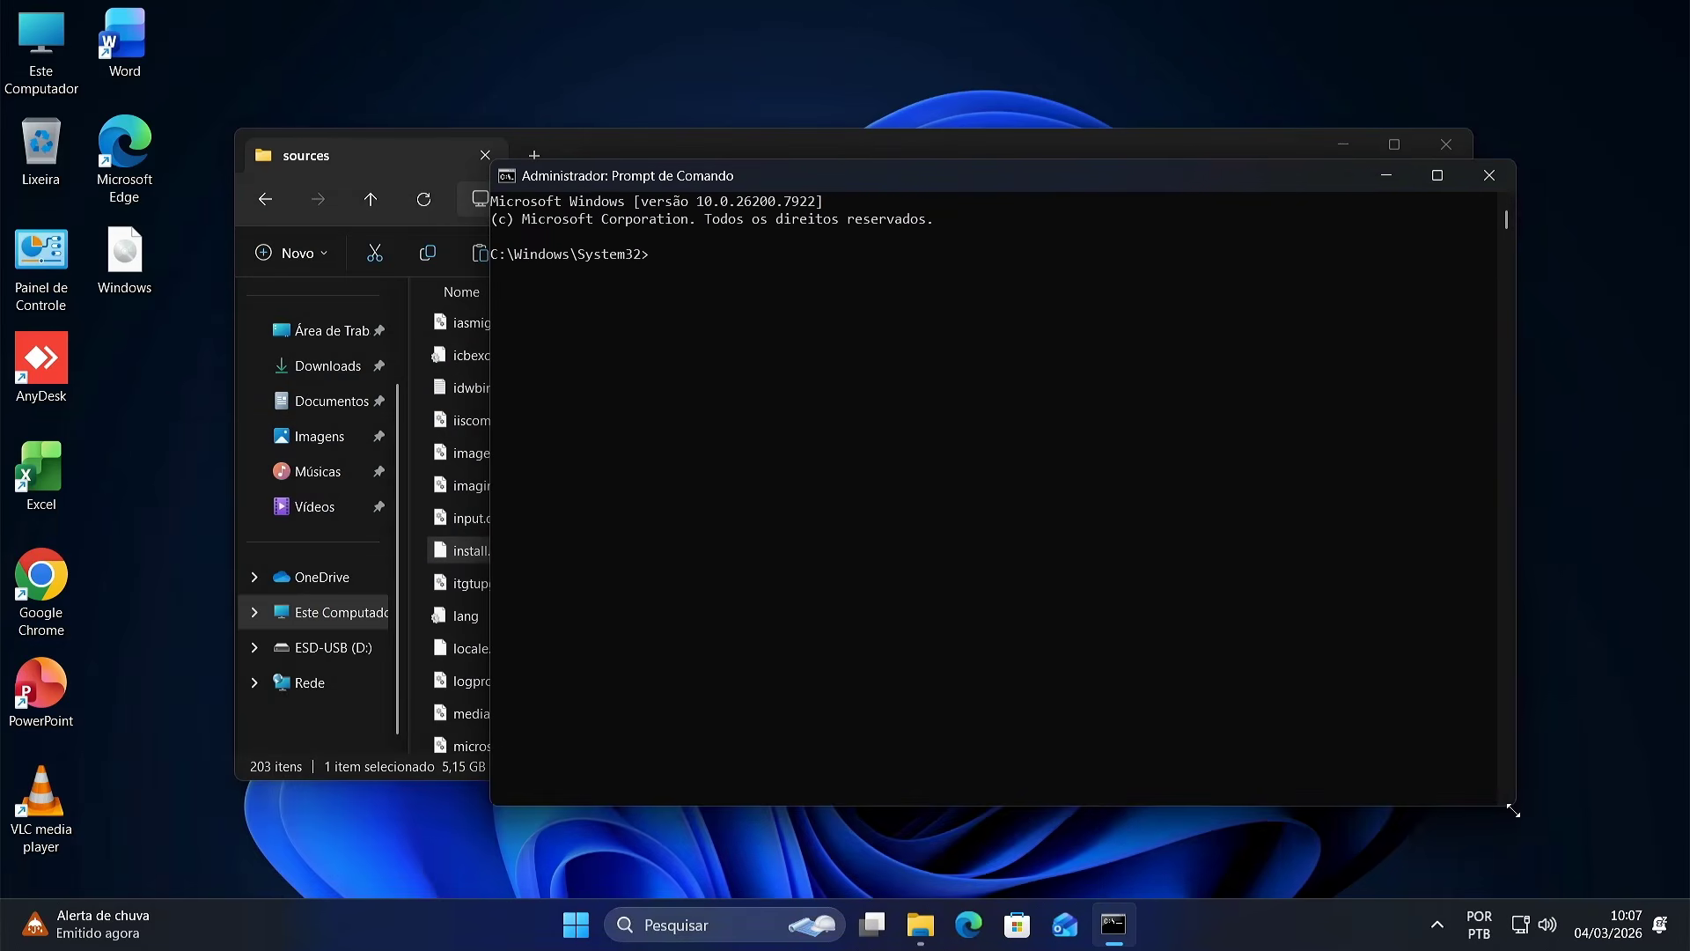
text(dism /Split-Image /ImageFile:C:\ISO\sources\install.esd /SWMFile:C:\ISO\sources\install.swm /FileSize:3000)
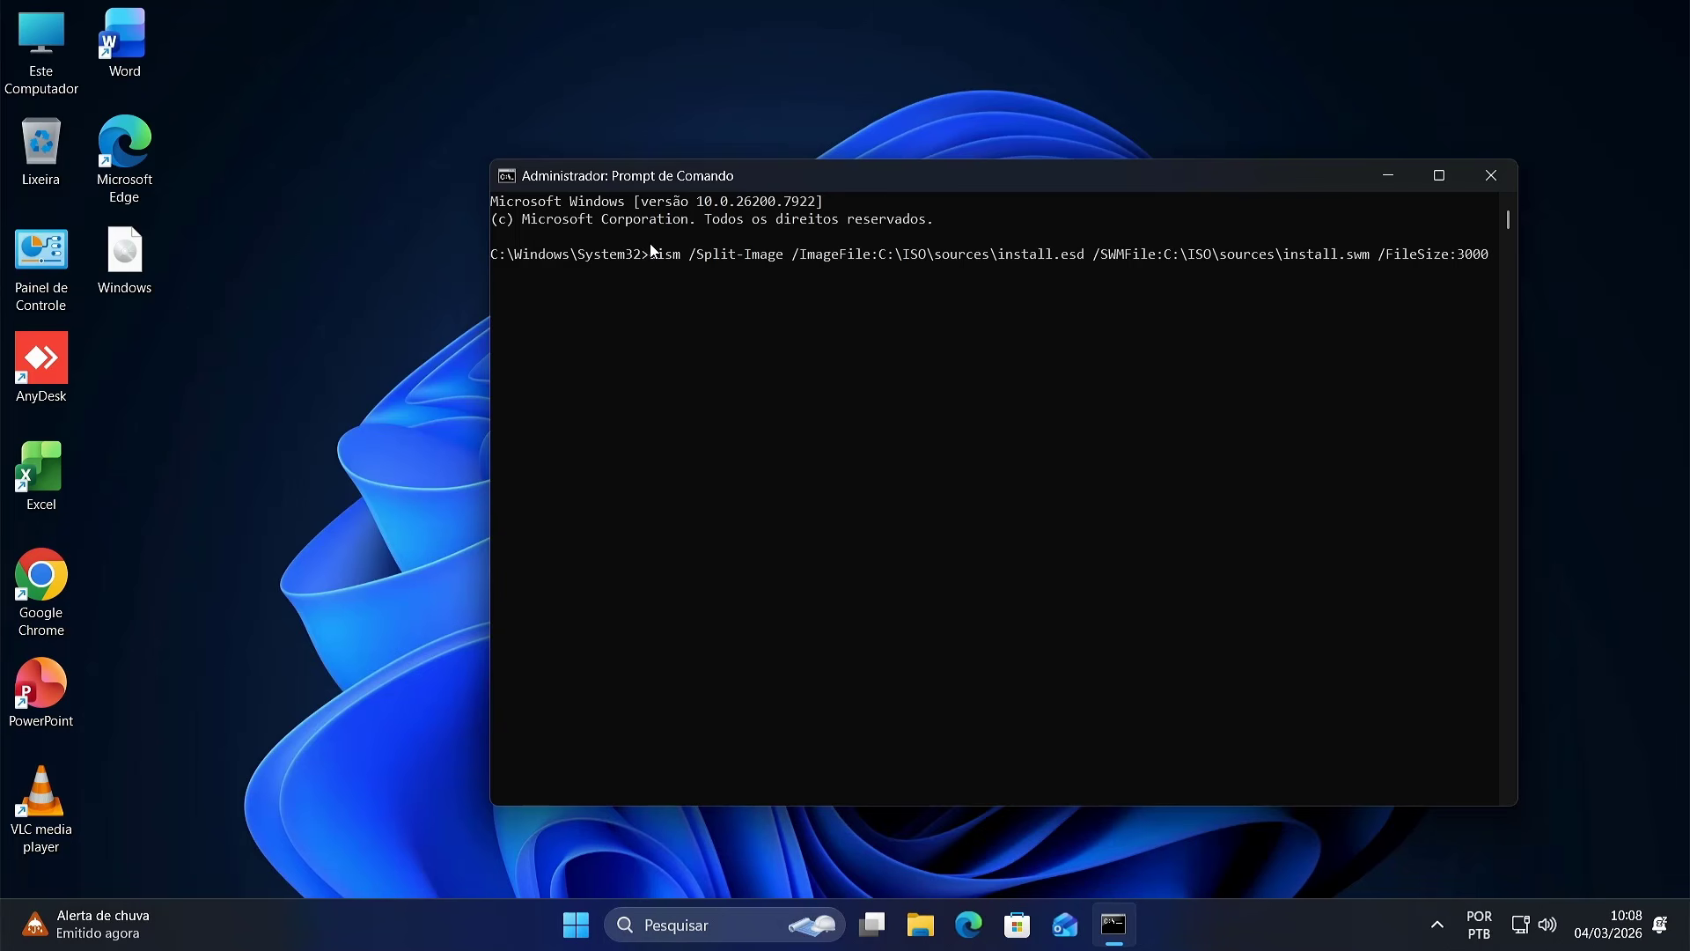
key(Return)
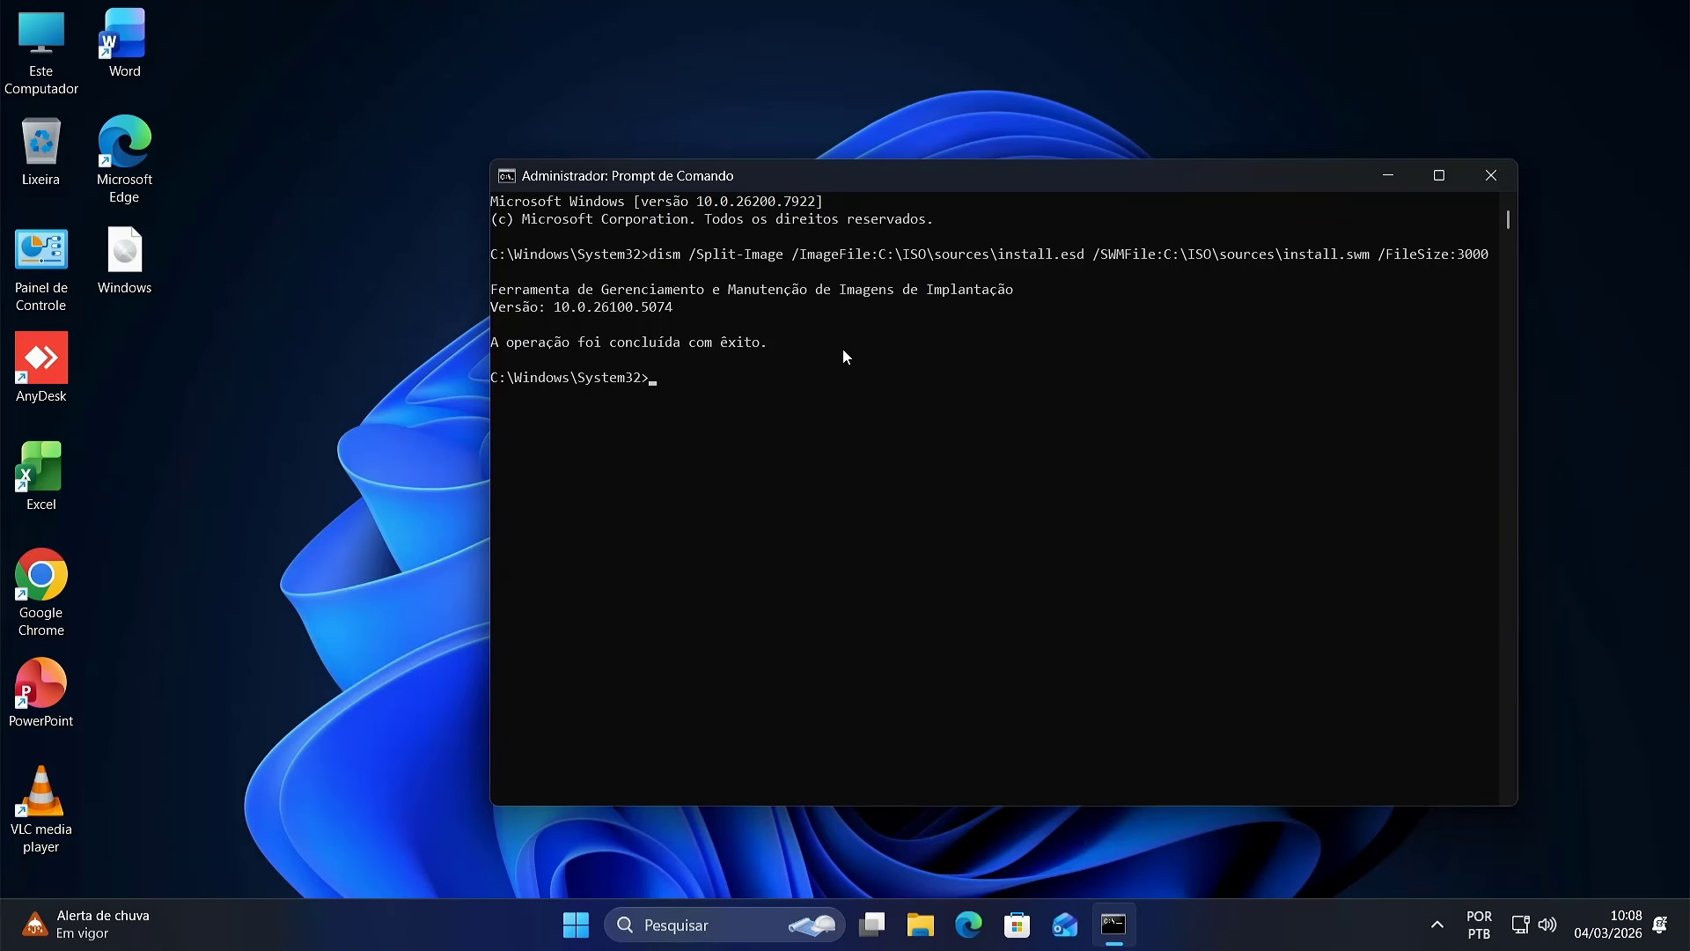
- Permanently delete install.esd from the C:\ISO\sources folder
key(super+e)
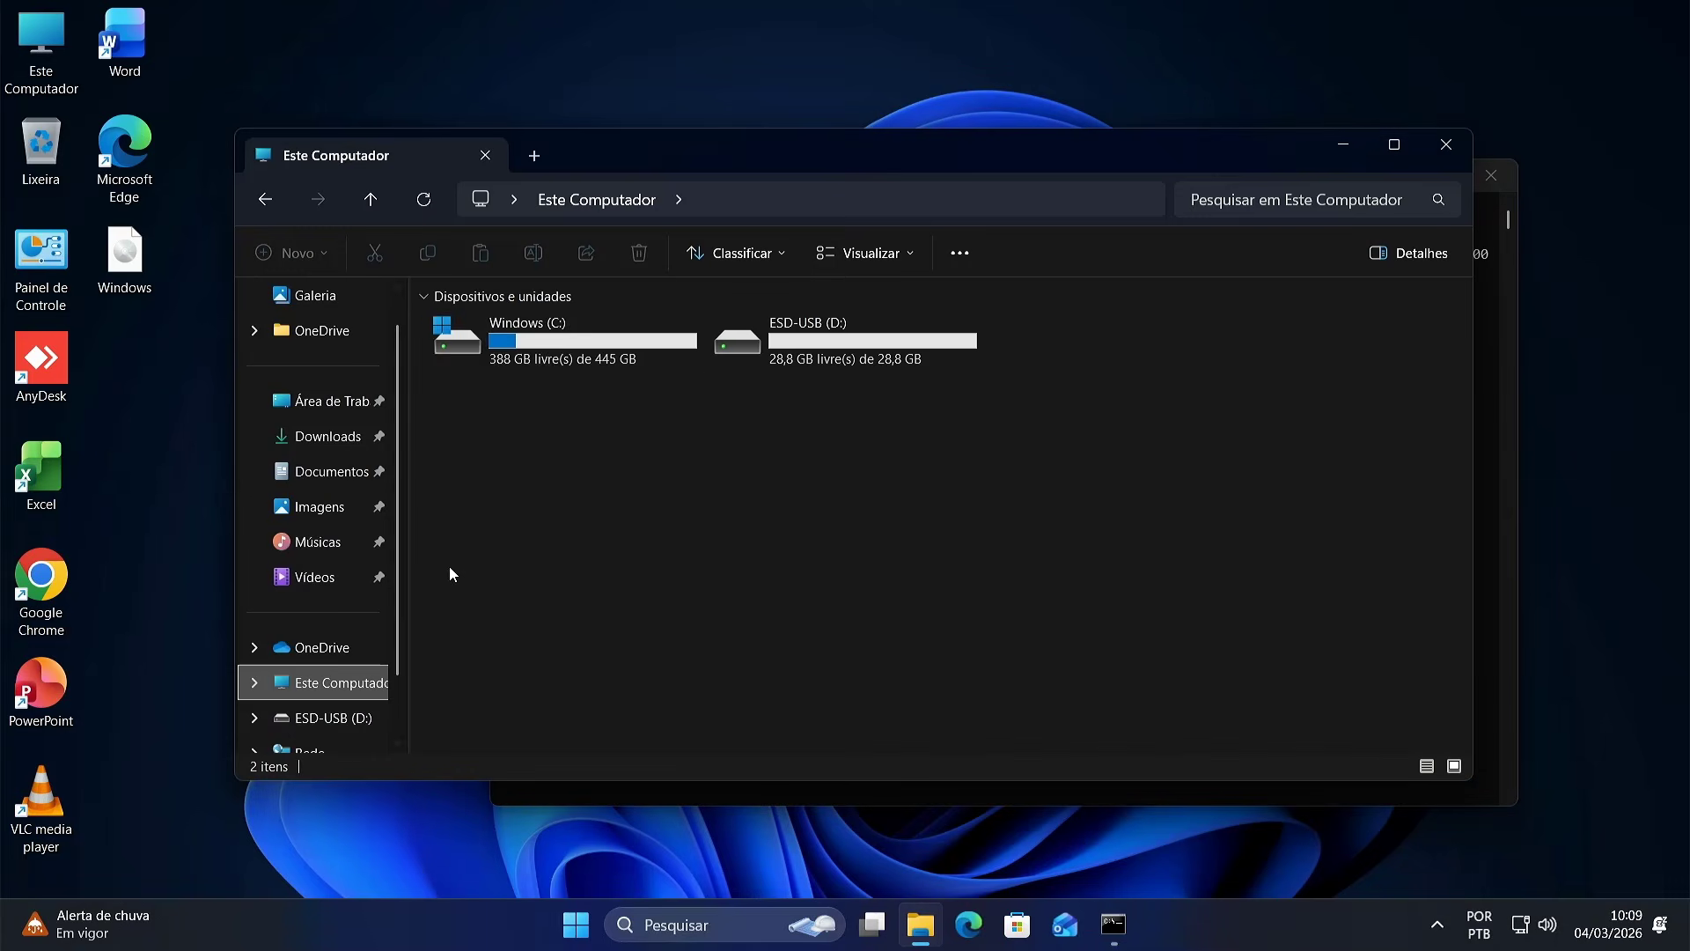
click(516, 357)
double_click(515, 354)
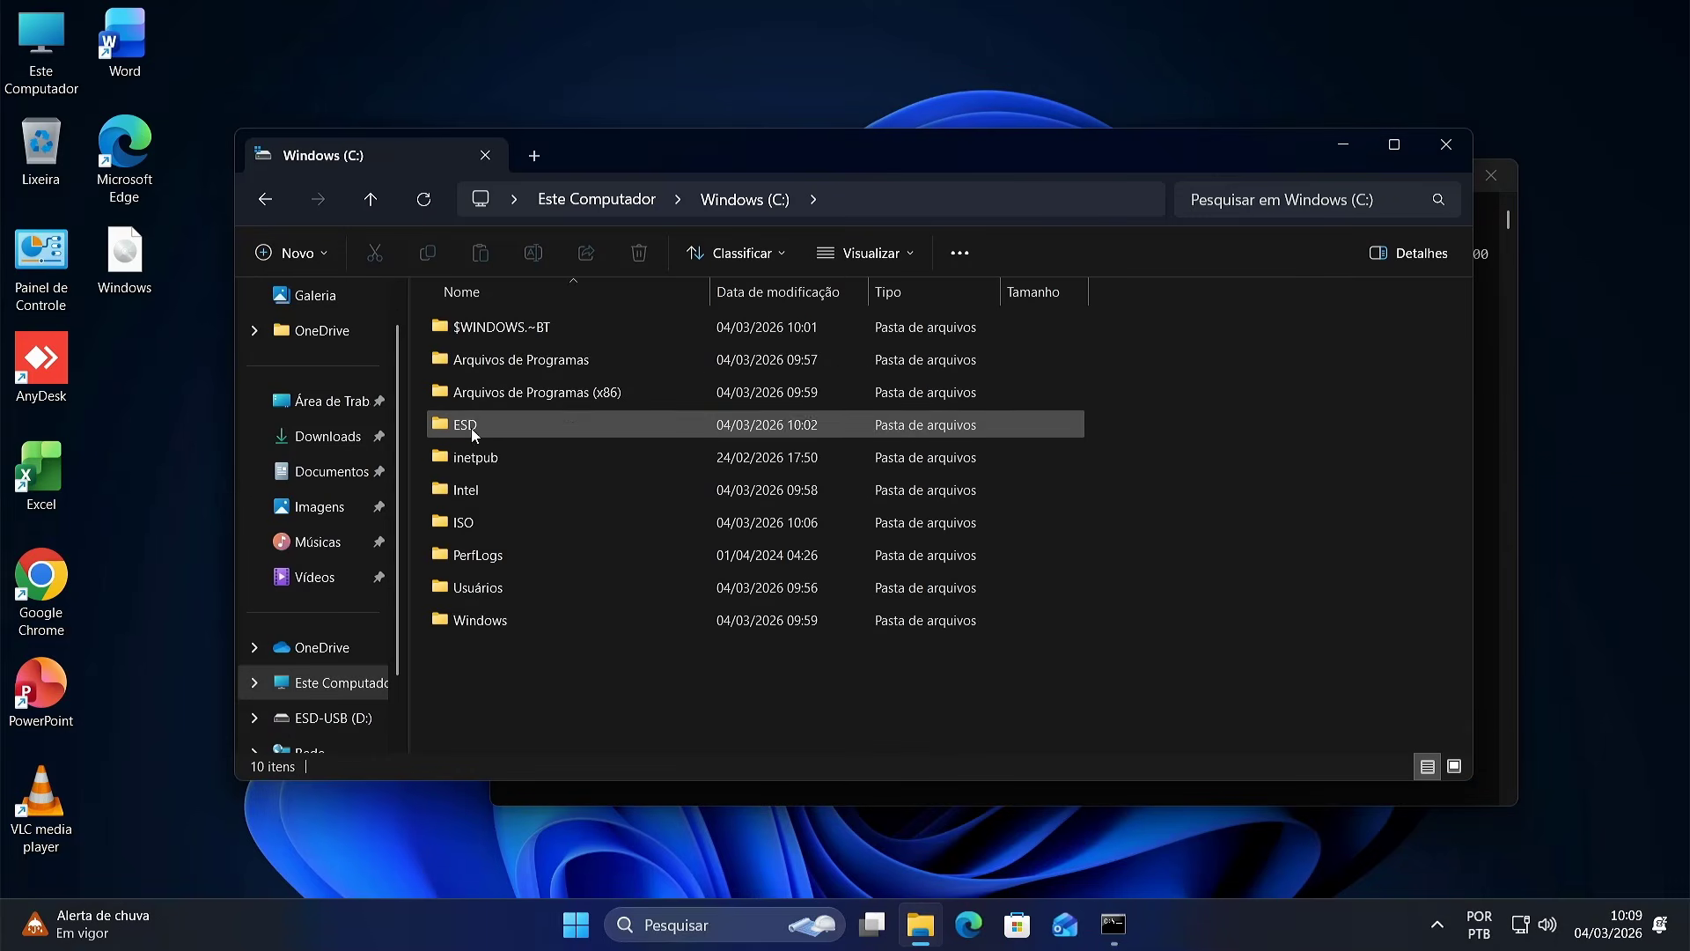
double_click(470, 528)
double_click(472, 388)
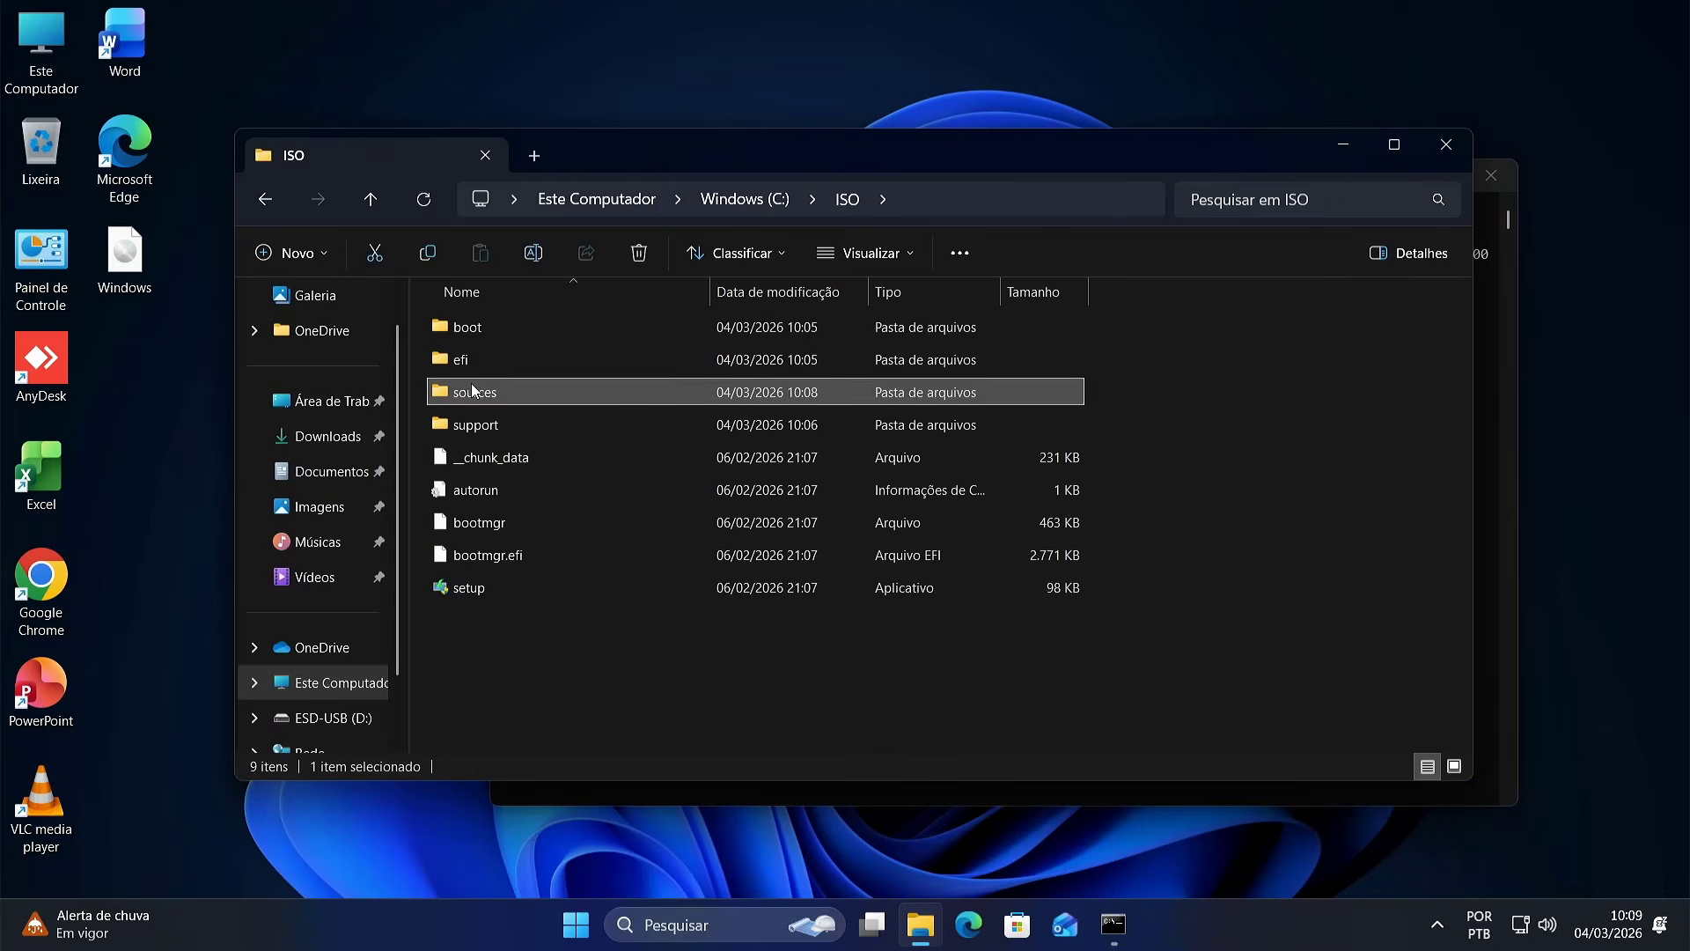
key(i)
key(i)
key(i)
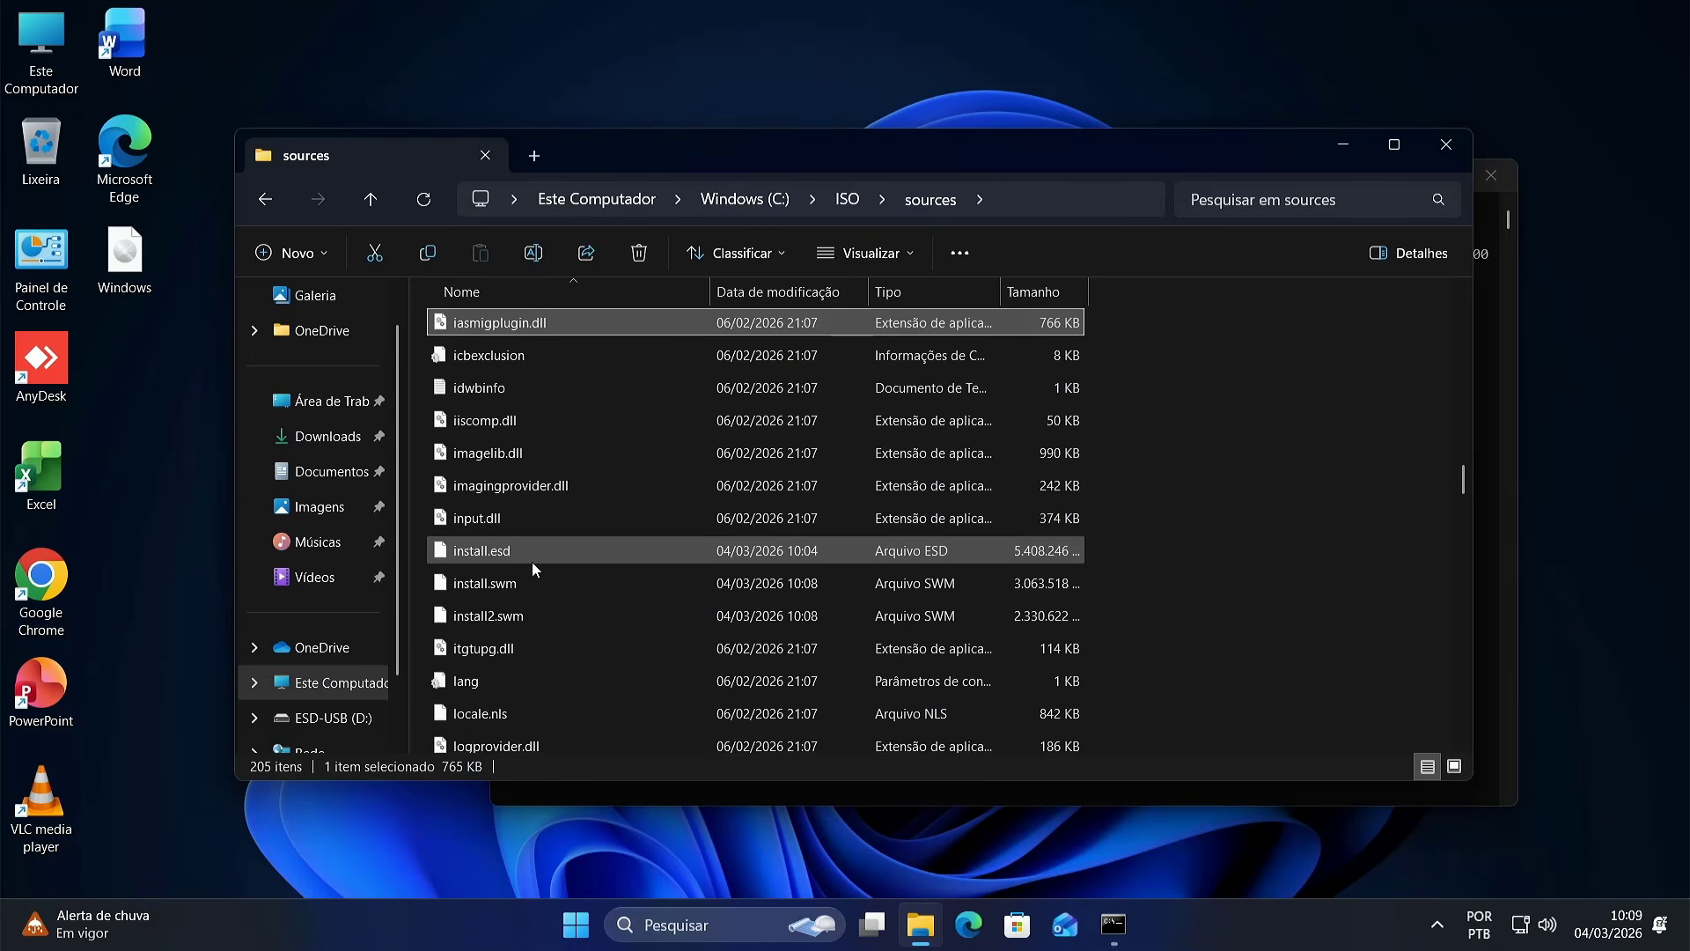
click(503, 553)
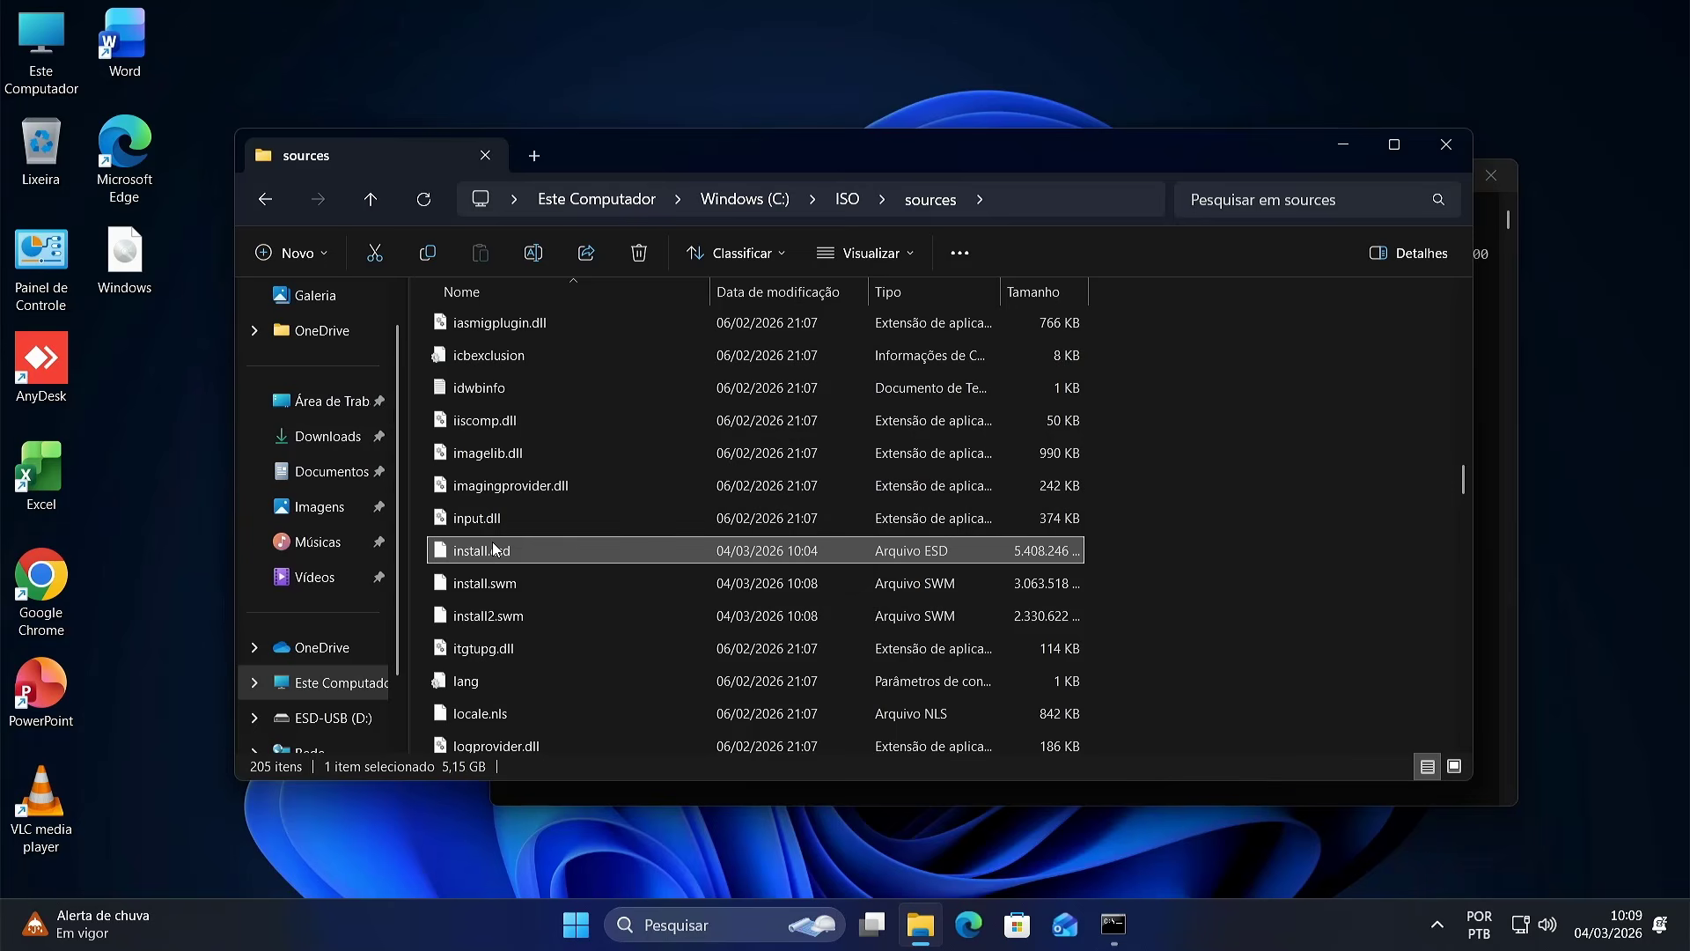
key(shift+Delete)
key(Return)
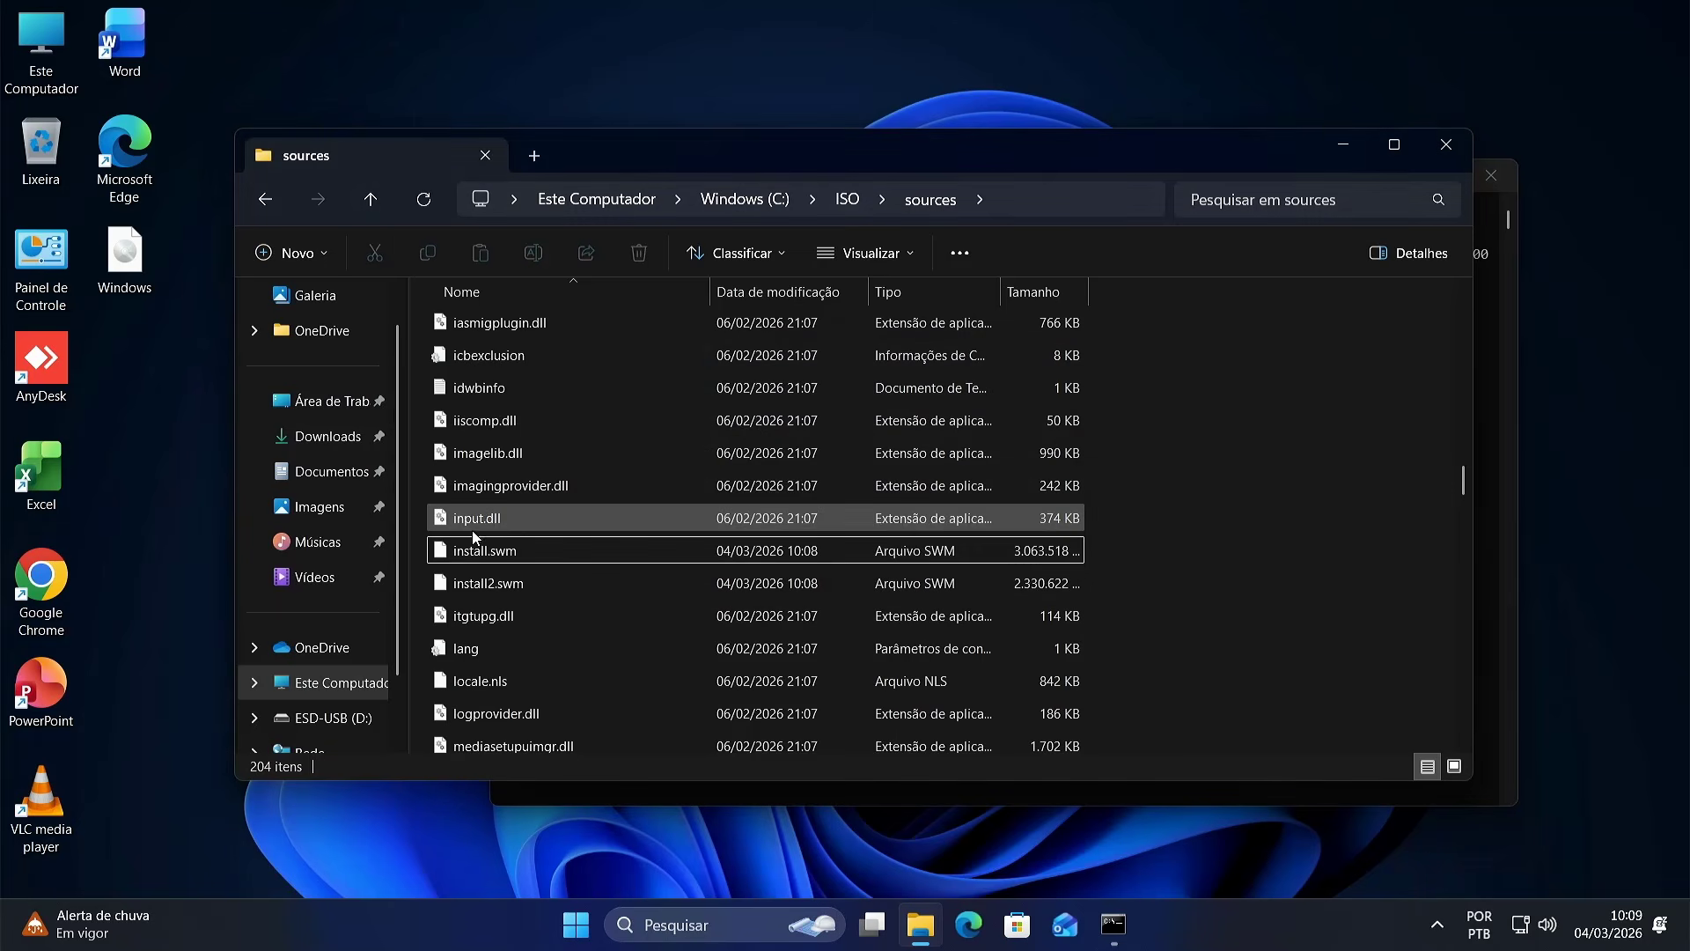
- Check the combined properties of install.swm and install2.swm, and close the properties and the folder window
click(480, 551)
shift+click(493, 584)
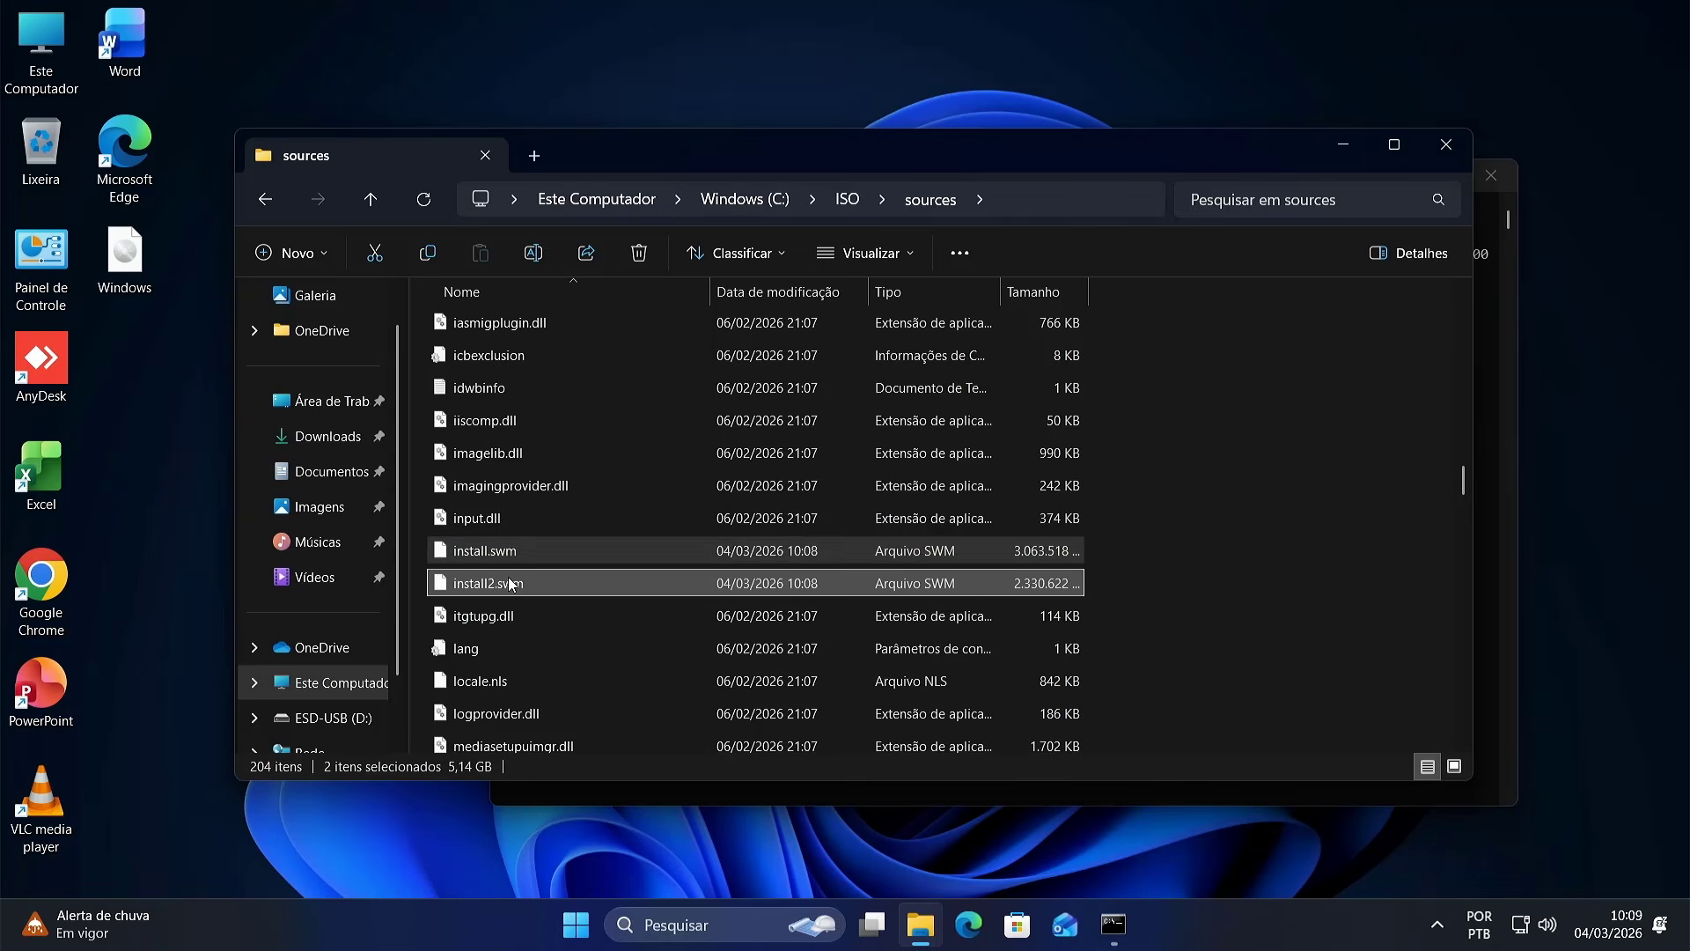
right_click(513, 582)
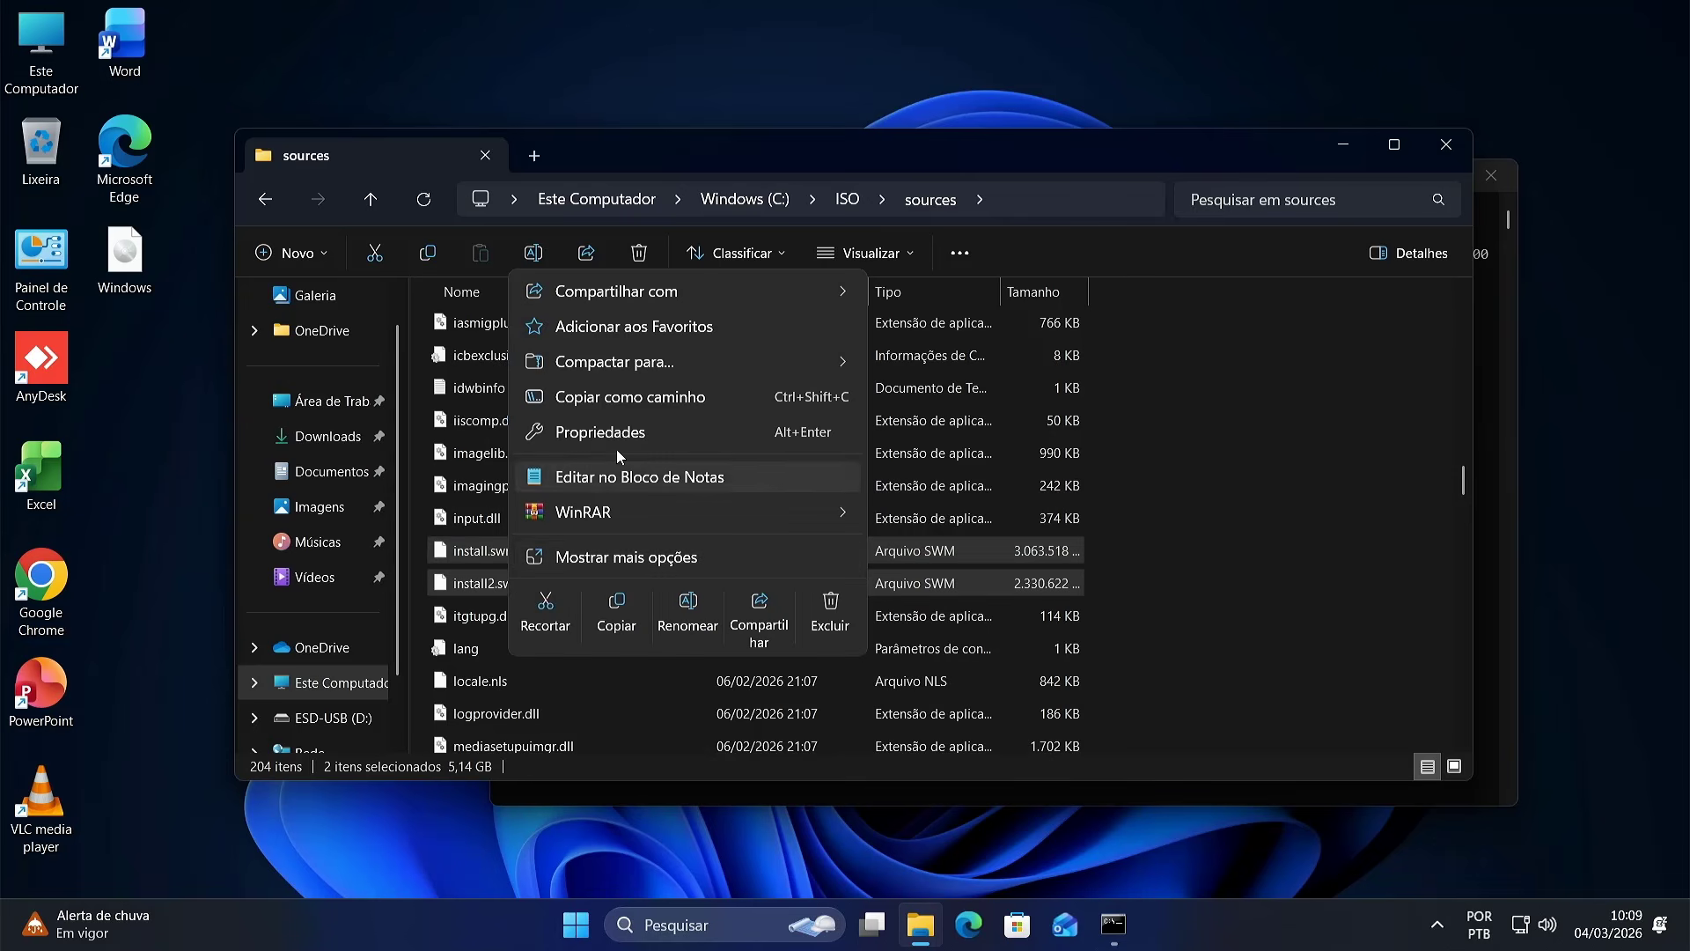
click(604, 430)
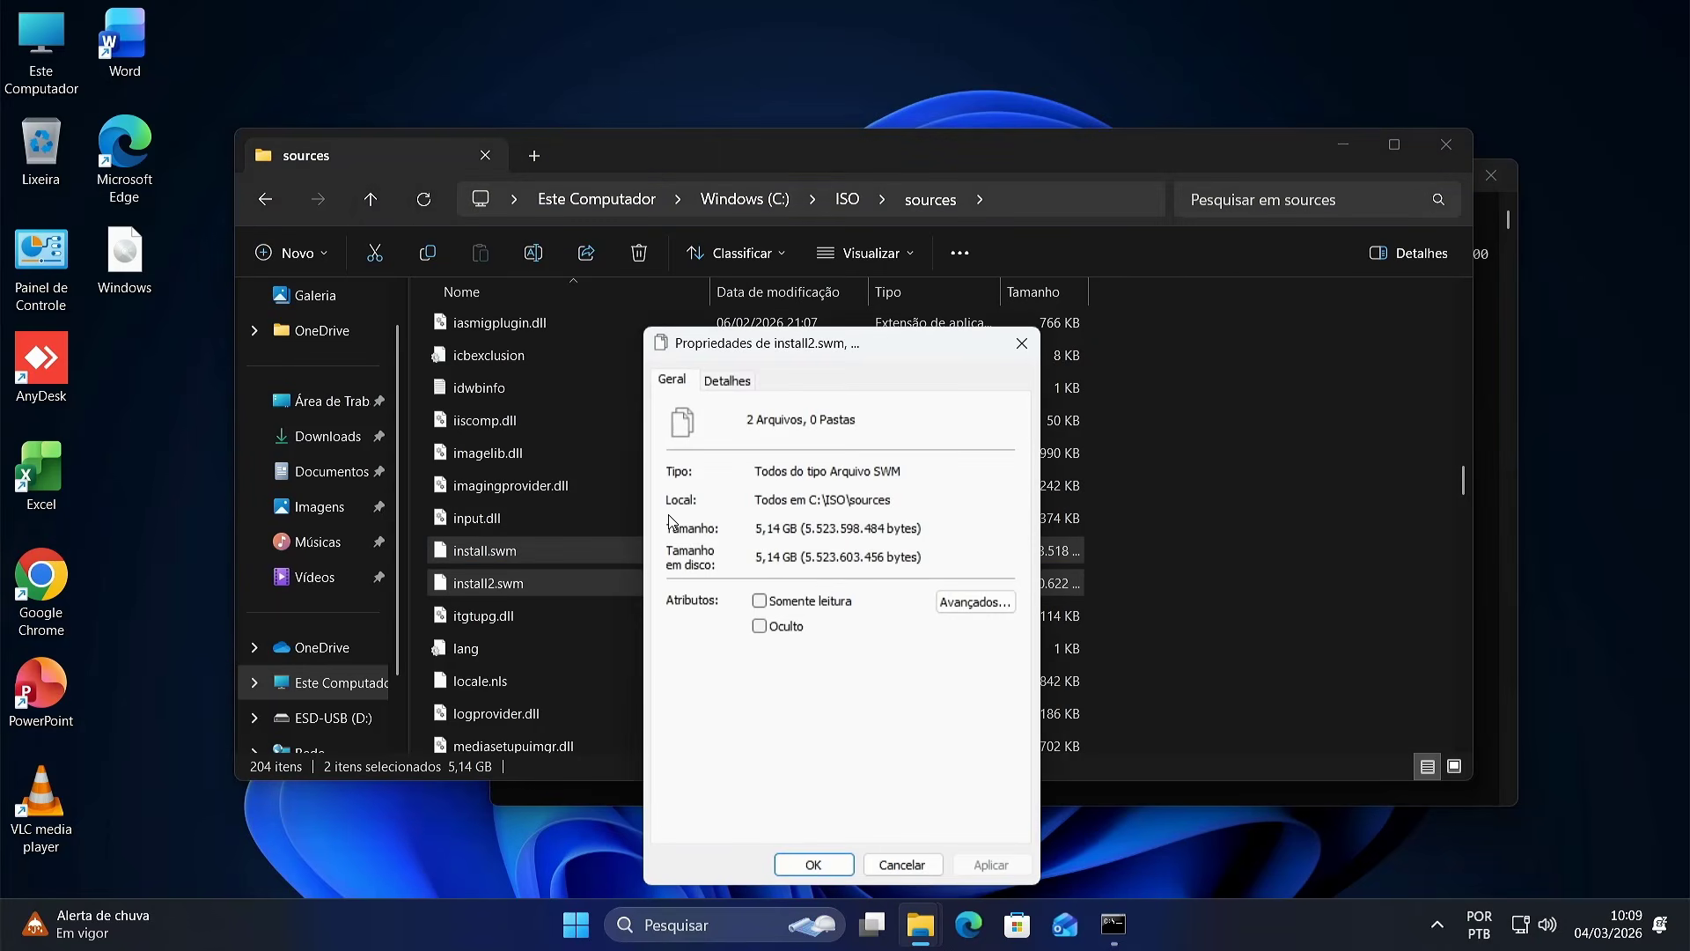
click(1022, 342)
click(1447, 145)
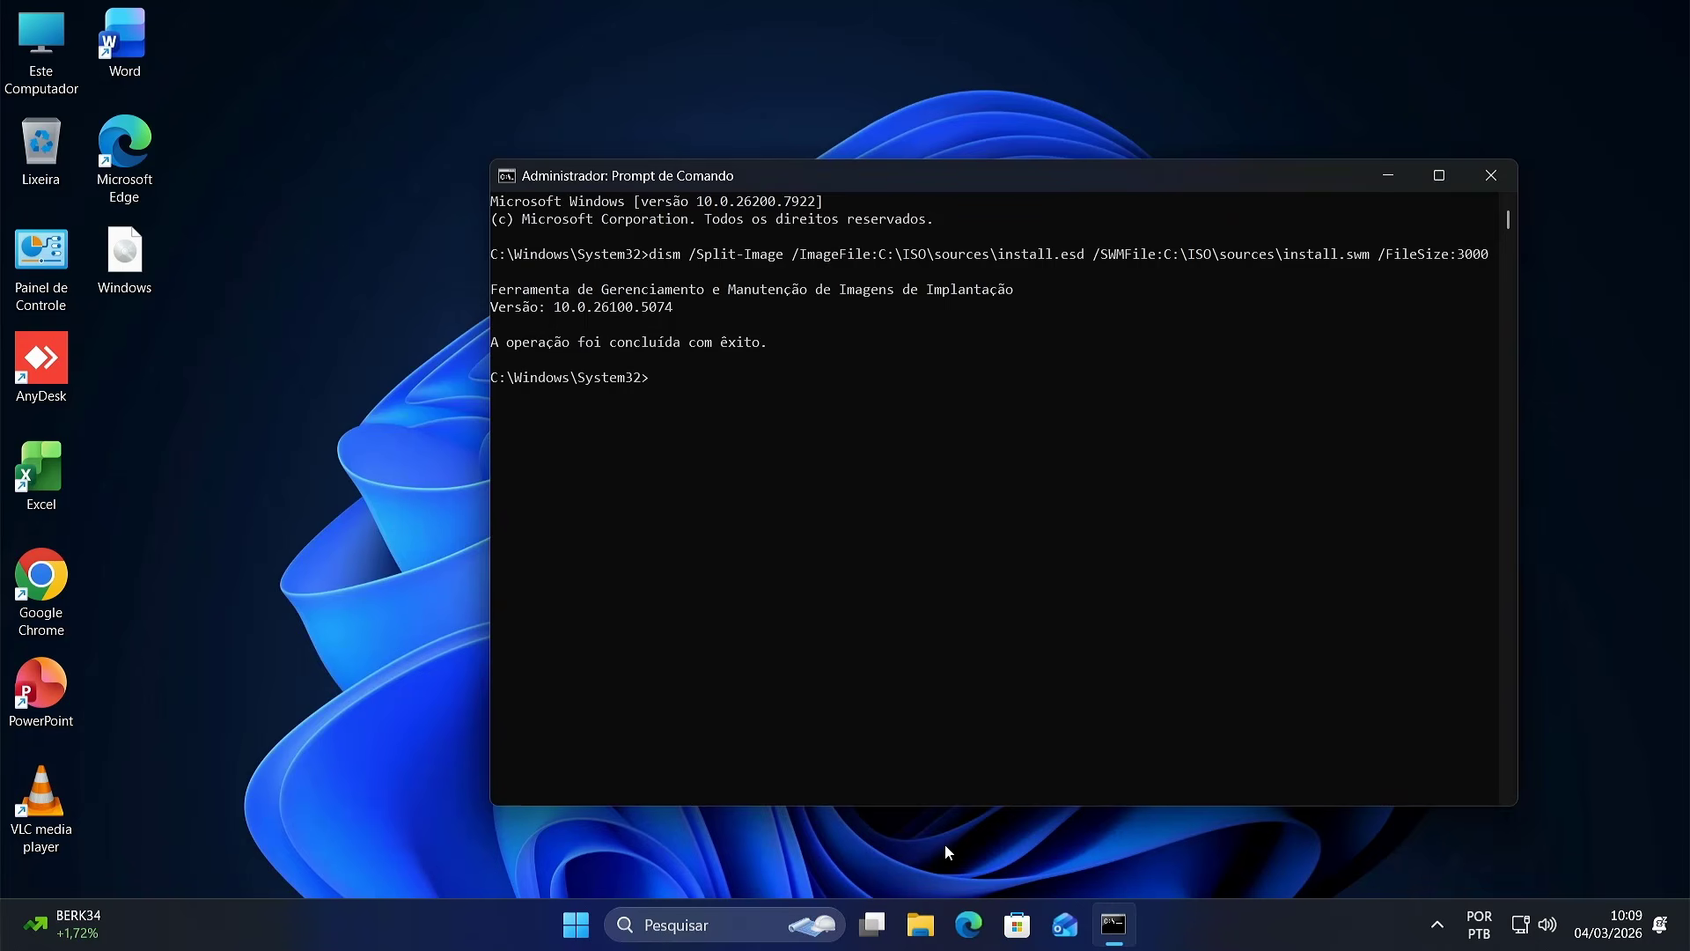
- Check the USB drive's letter and write its boot code from the Command Prompt with bootsect /nt60 D: /force /mbr
key(super+e)
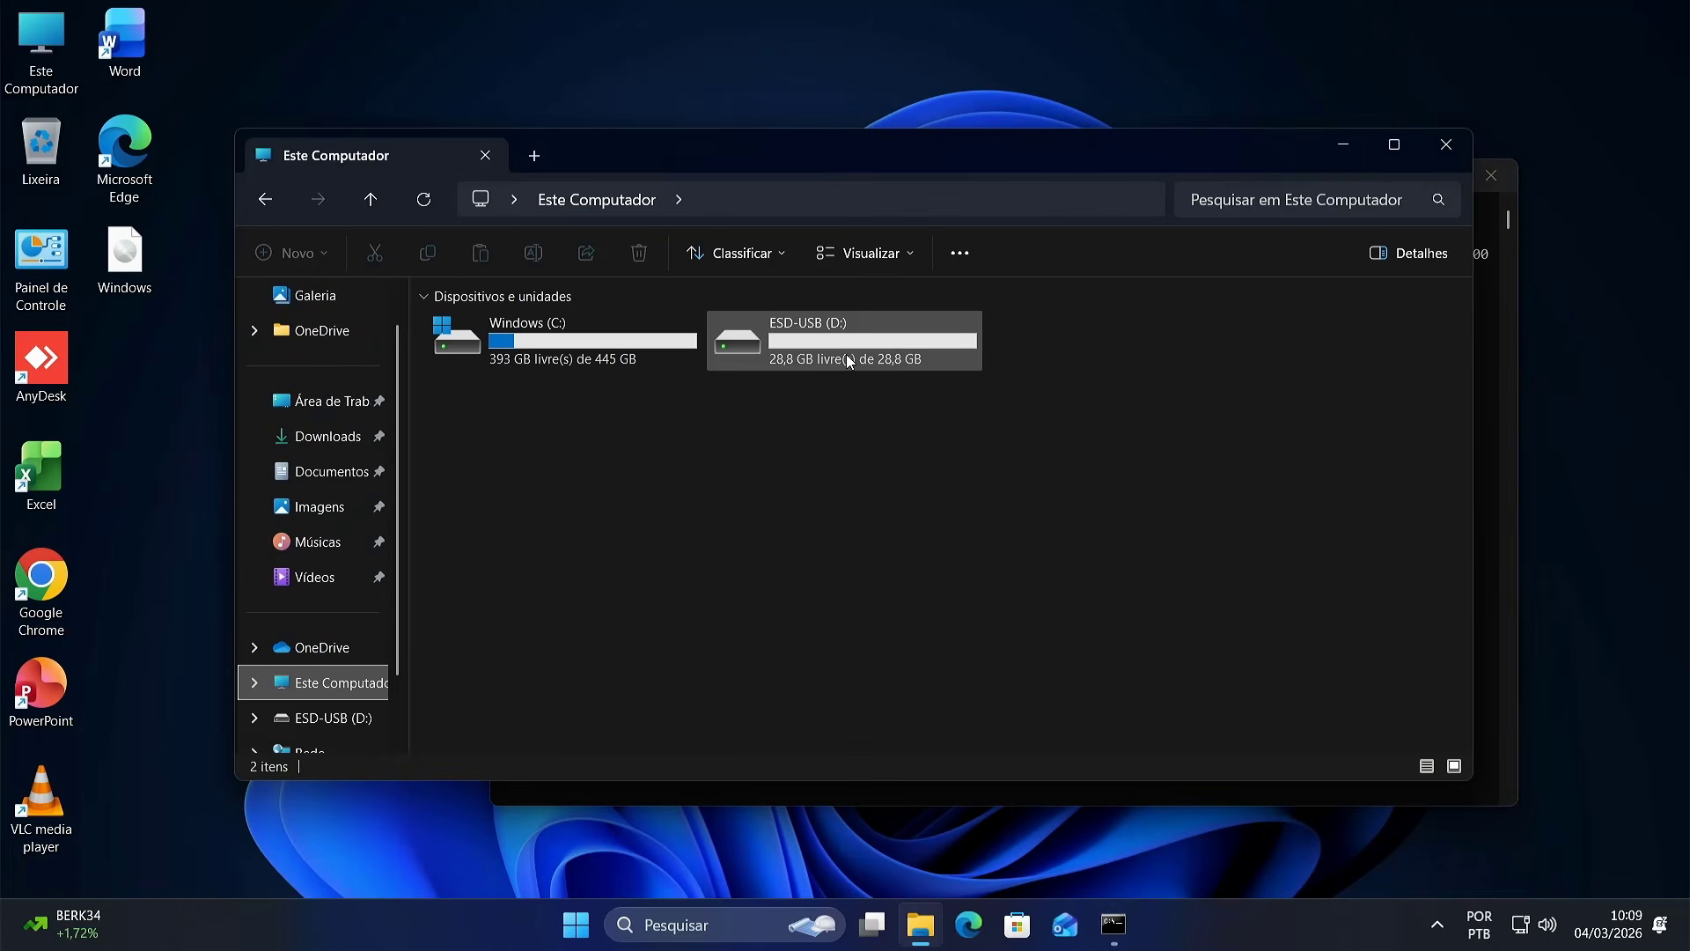
click(891, 357)
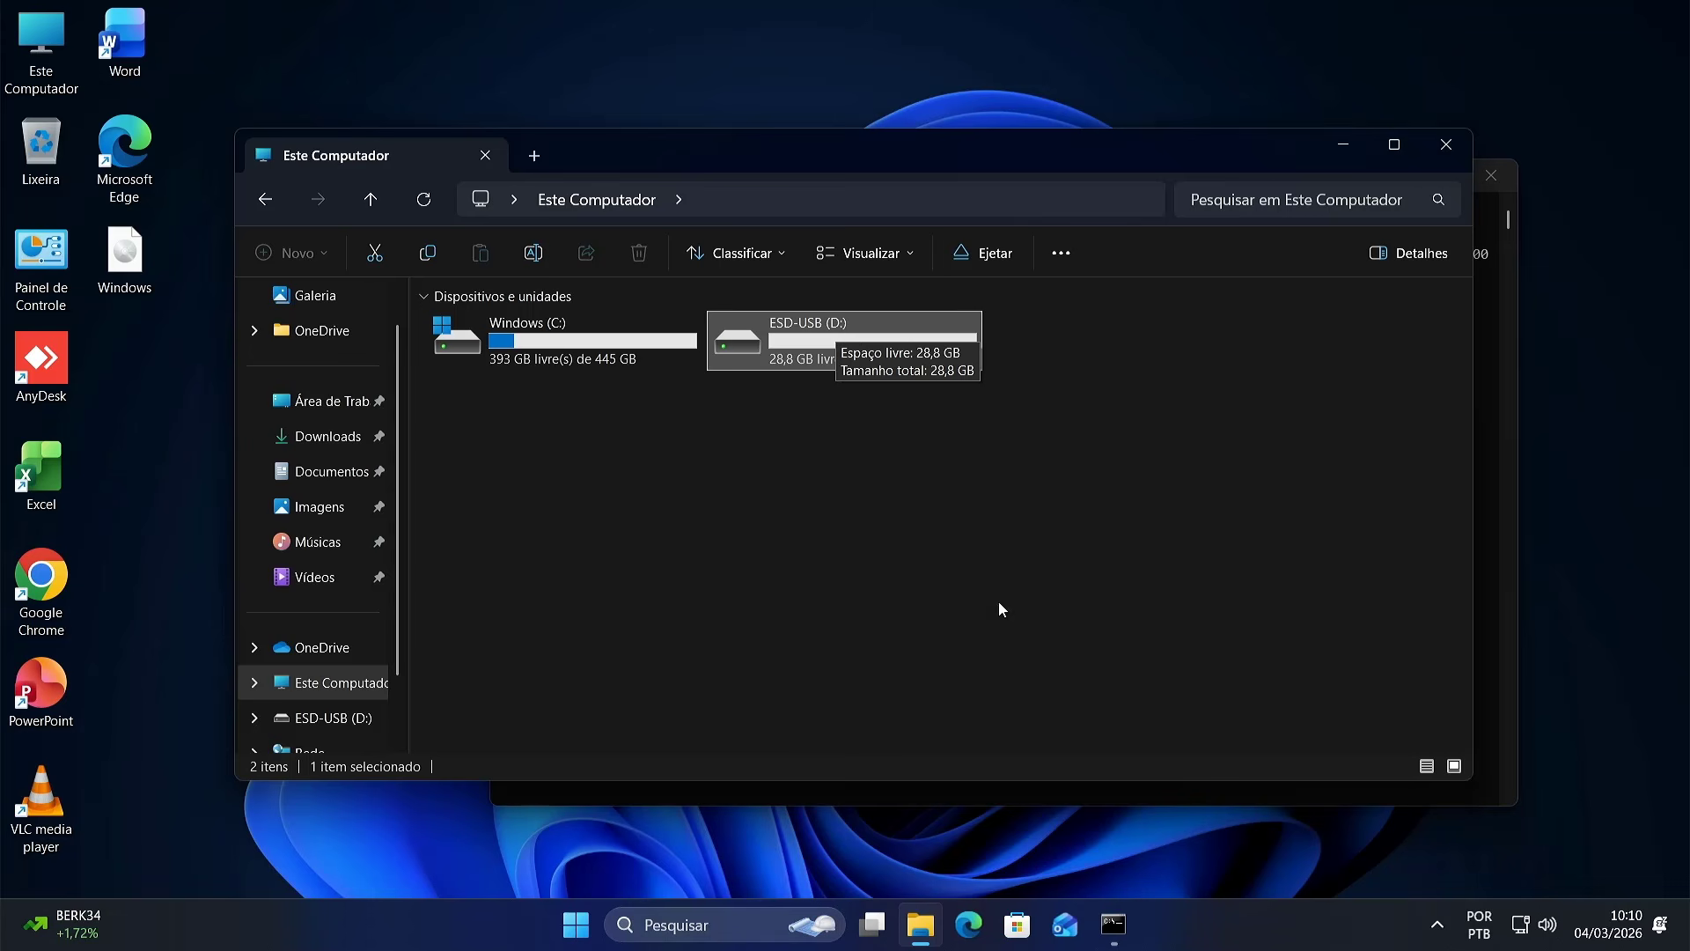
click(1113, 923)
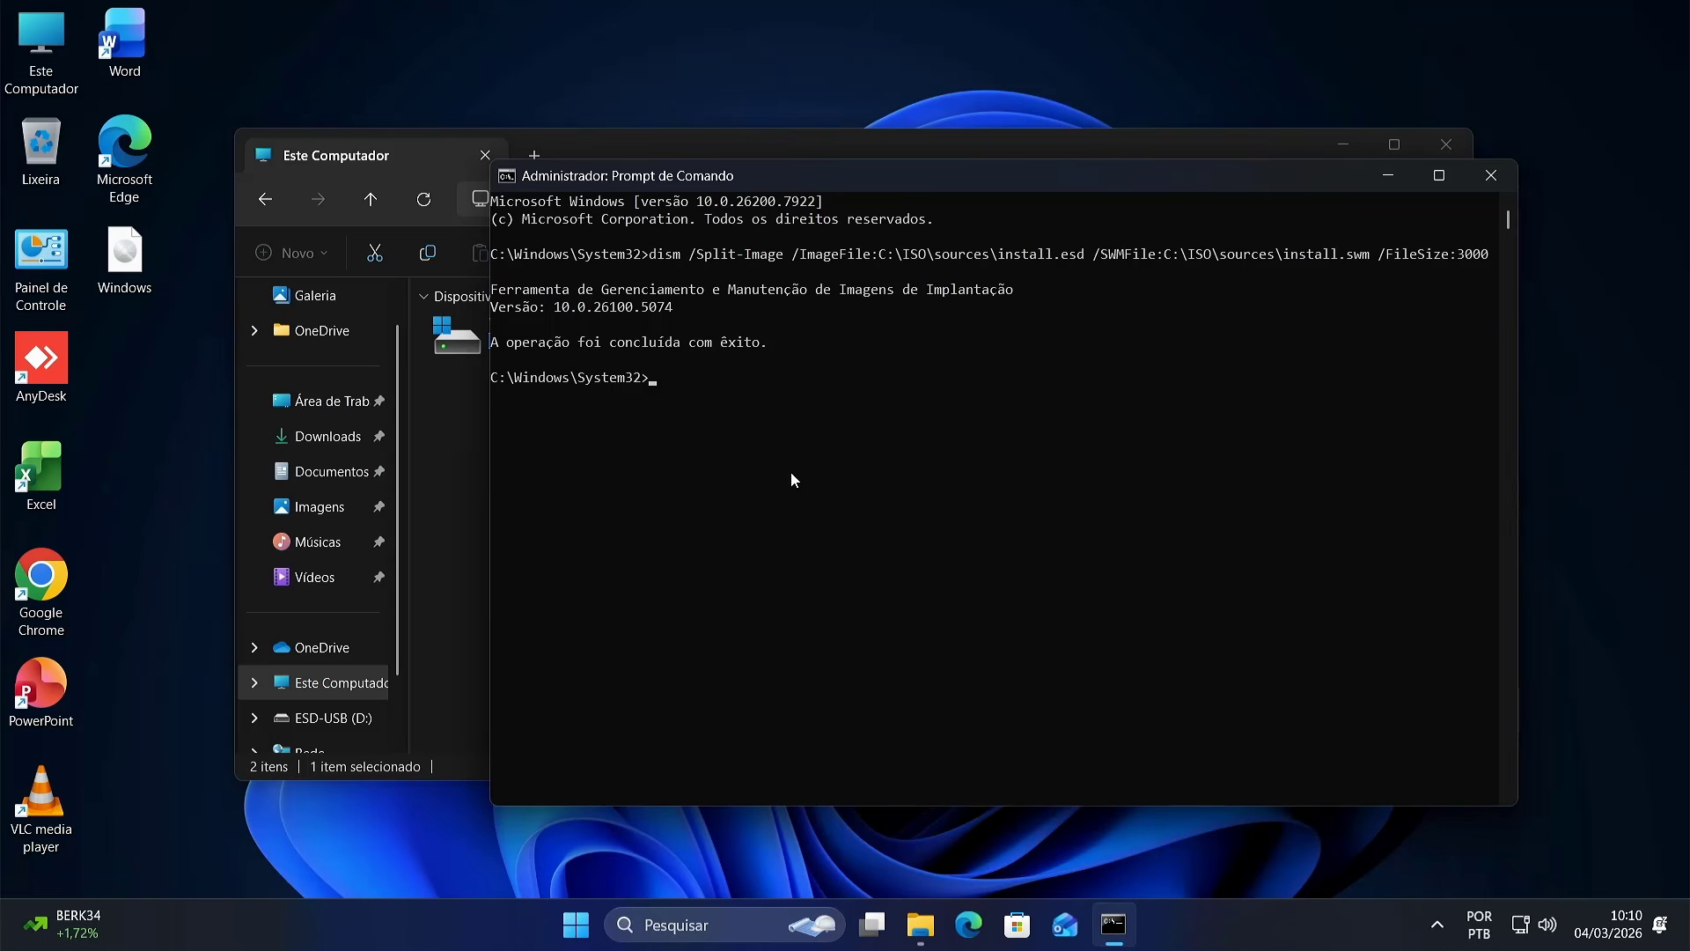
text(bootsect /nt60 D: /force /mbr)
click(773, 382)
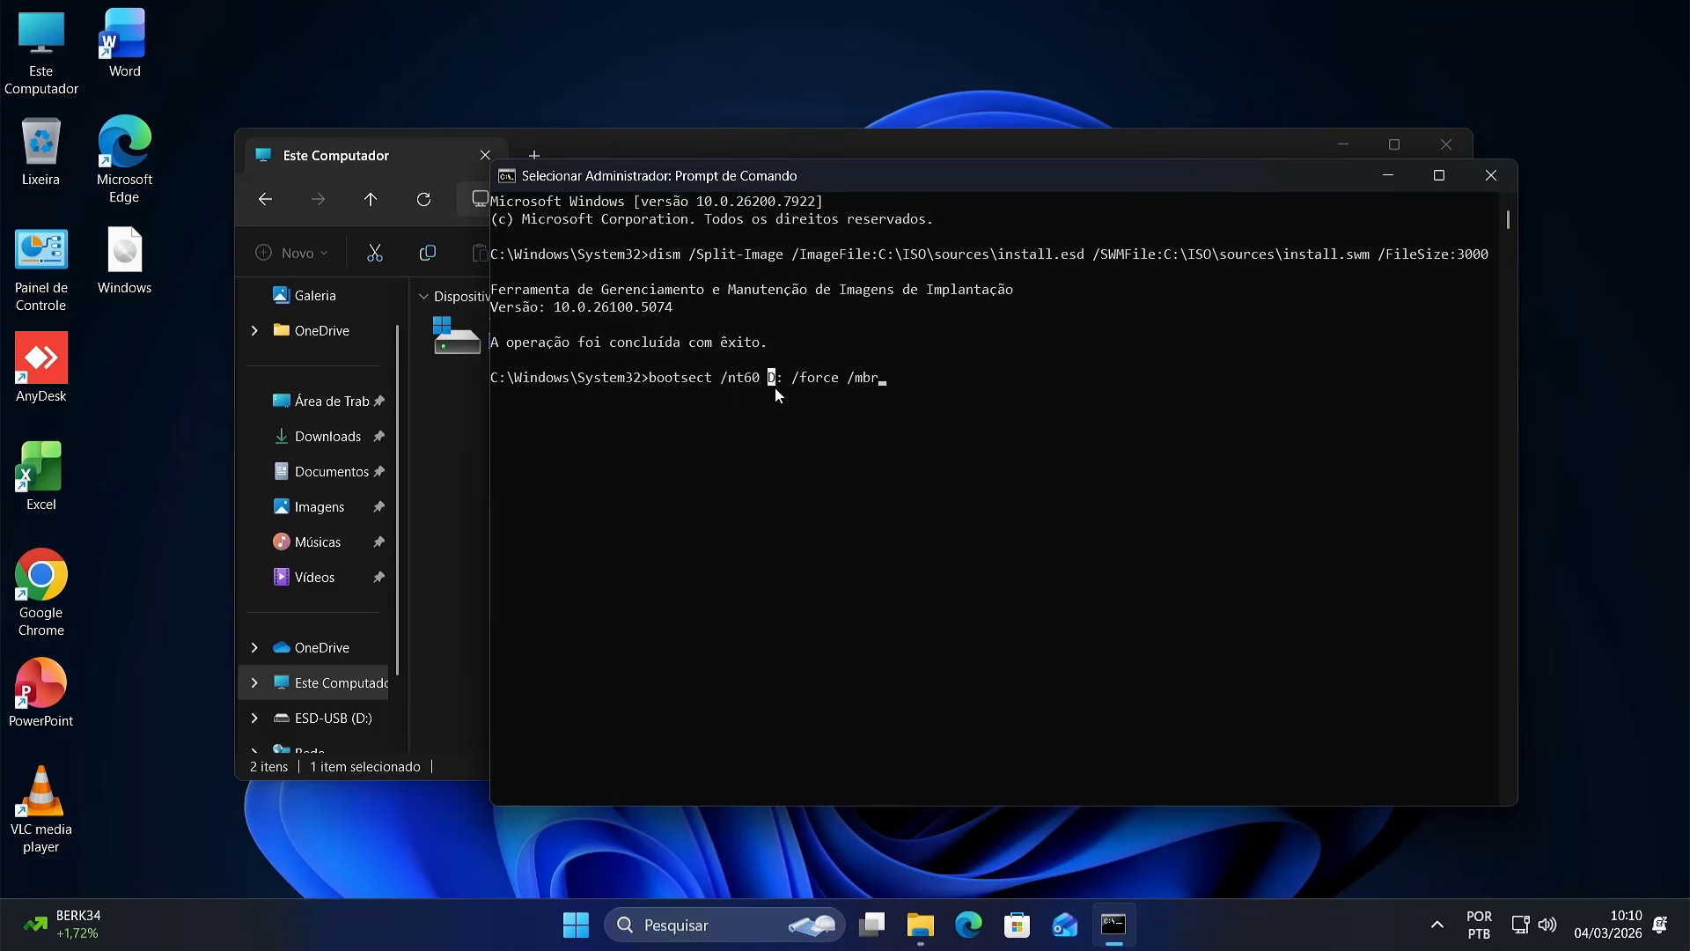
text(C)
key(BackSpace)
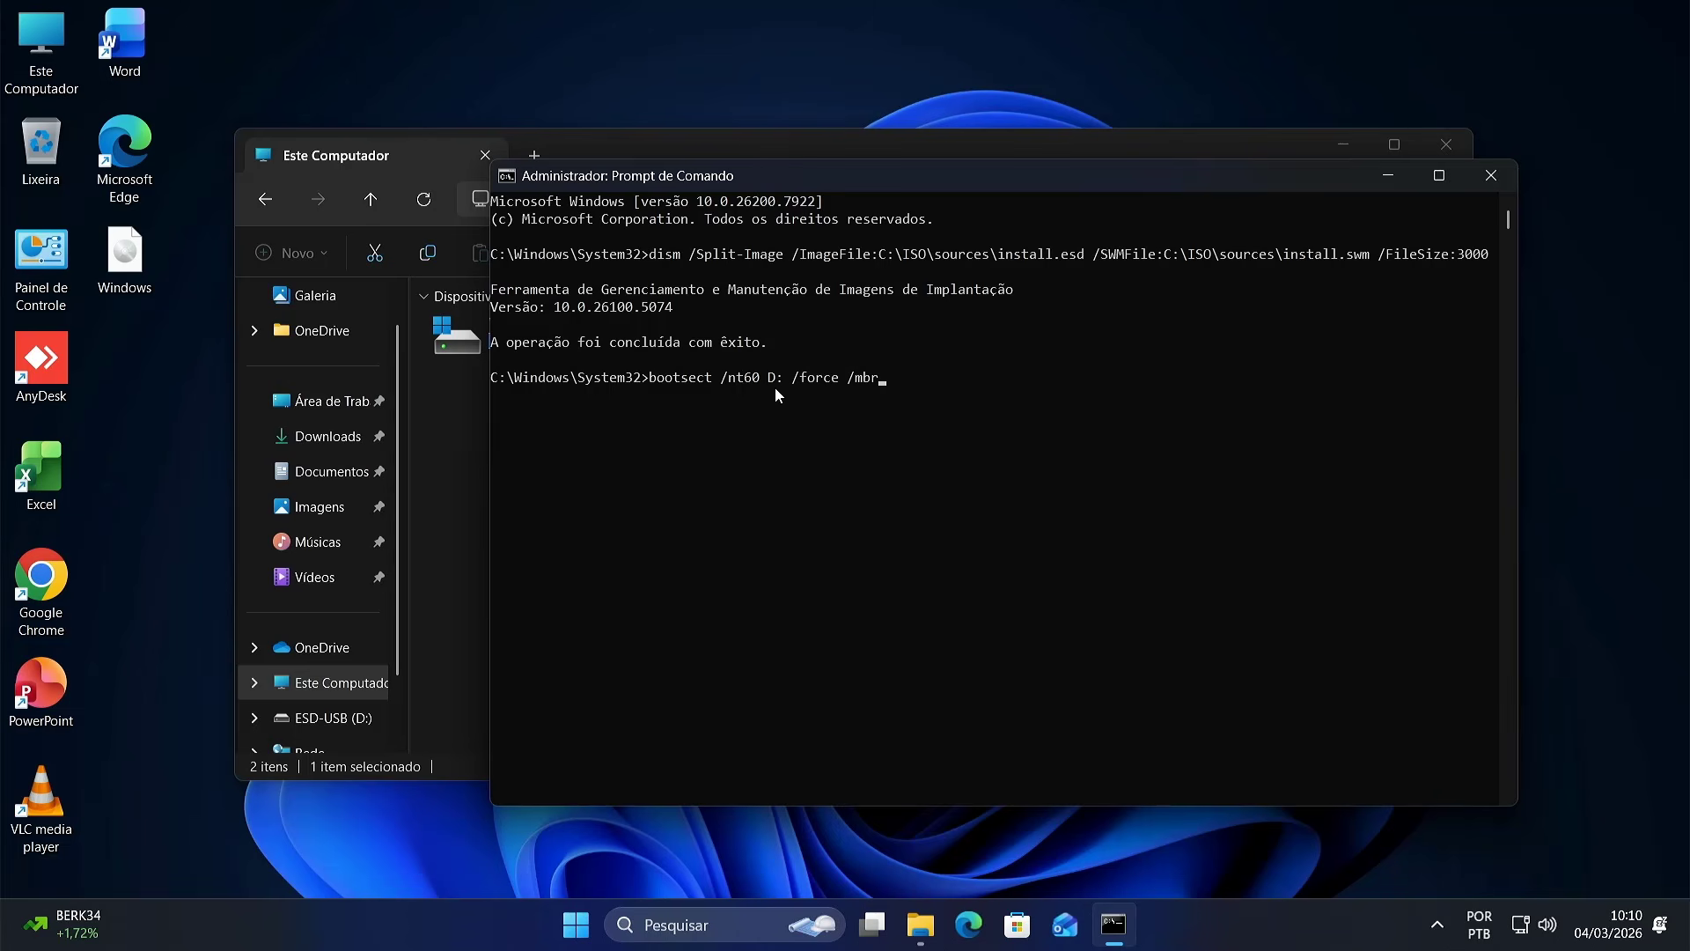
key(Return)
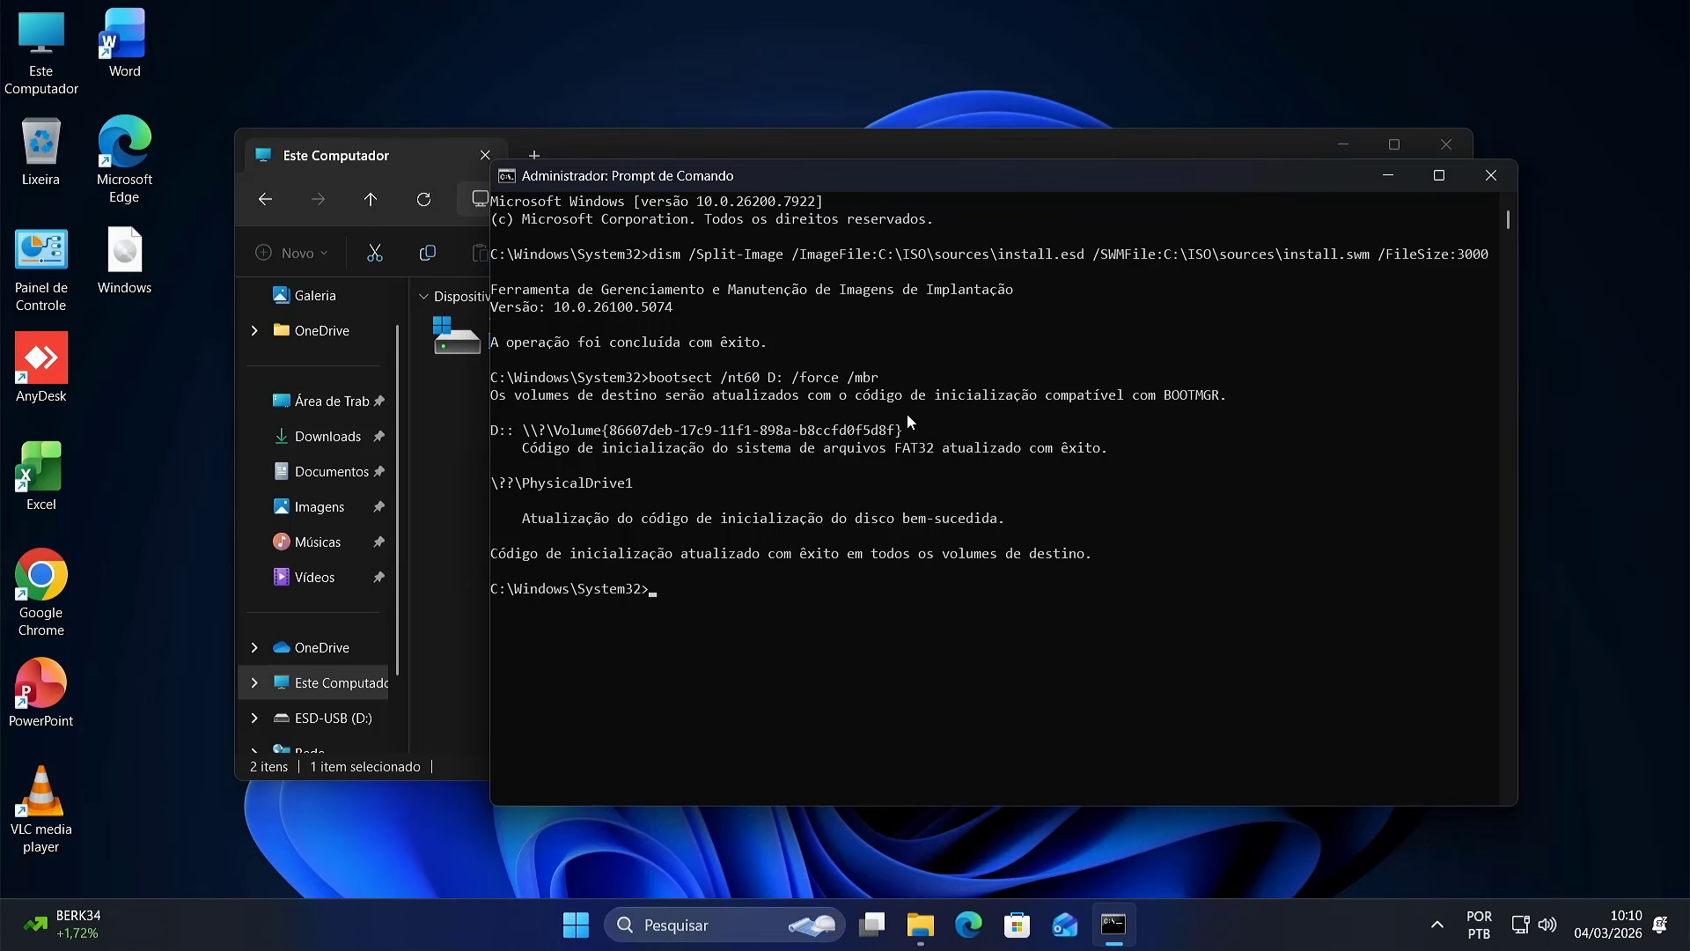
- Review the bootsect output lines about the target volumes, the FAT32 file system and the boot code update
drag(935, 395, 1037, 395)
drag(888, 448, 1068, 449)
drag(831, 553, 1076, 553)
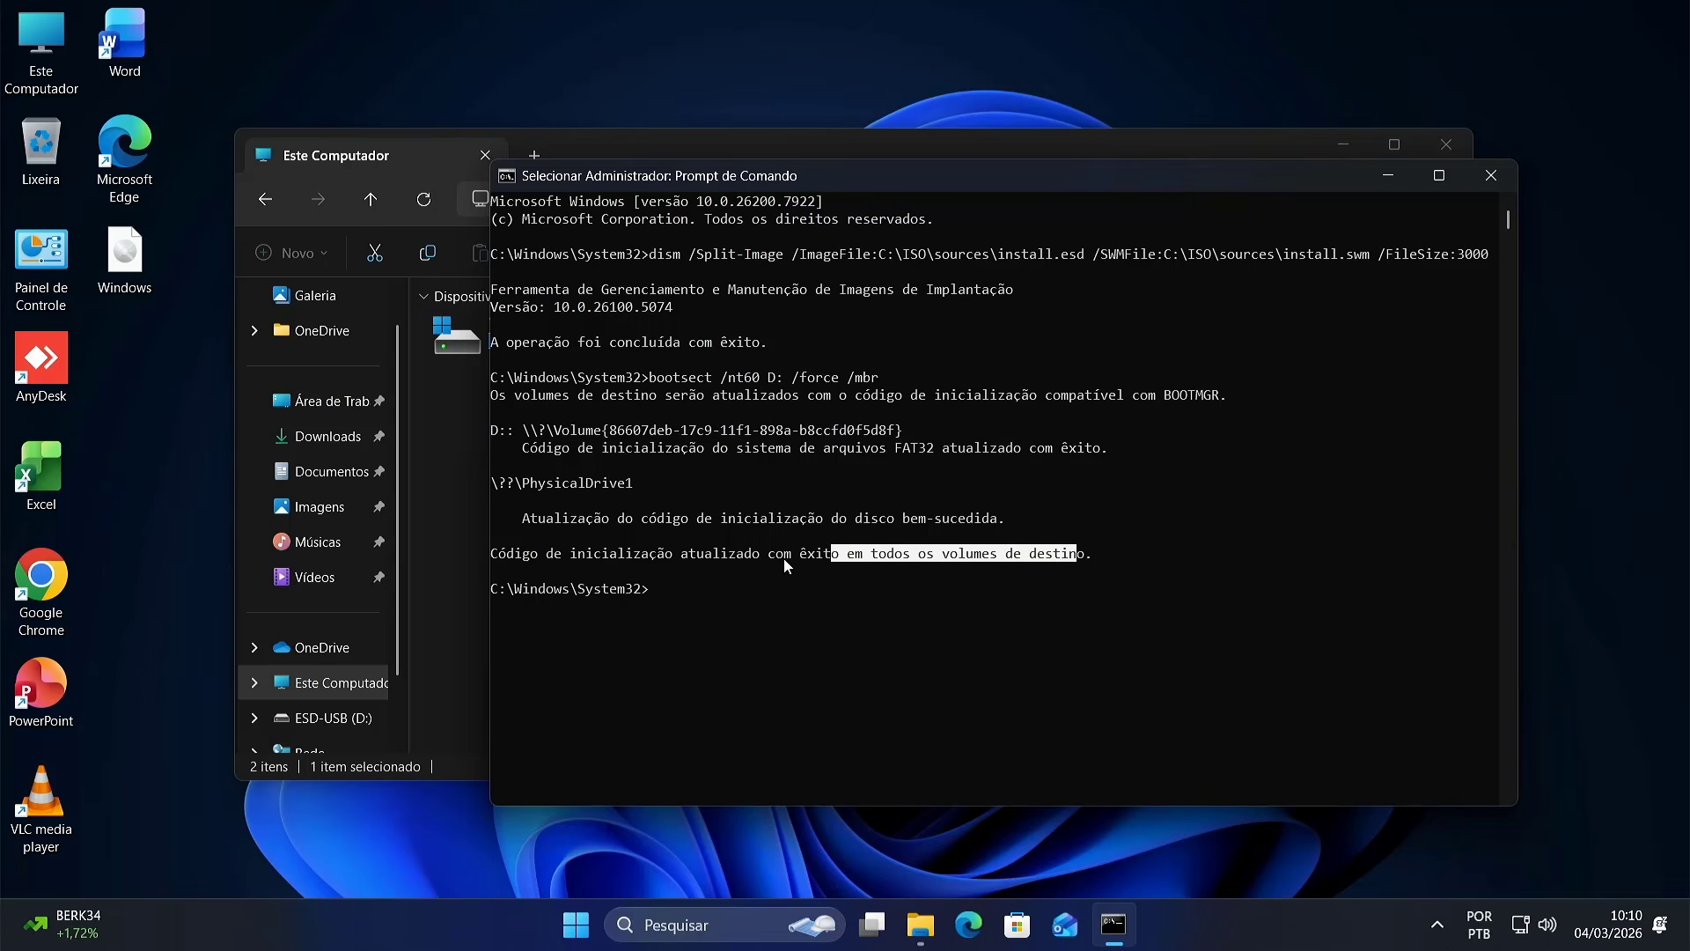
drag(666, 553, 847, 555)
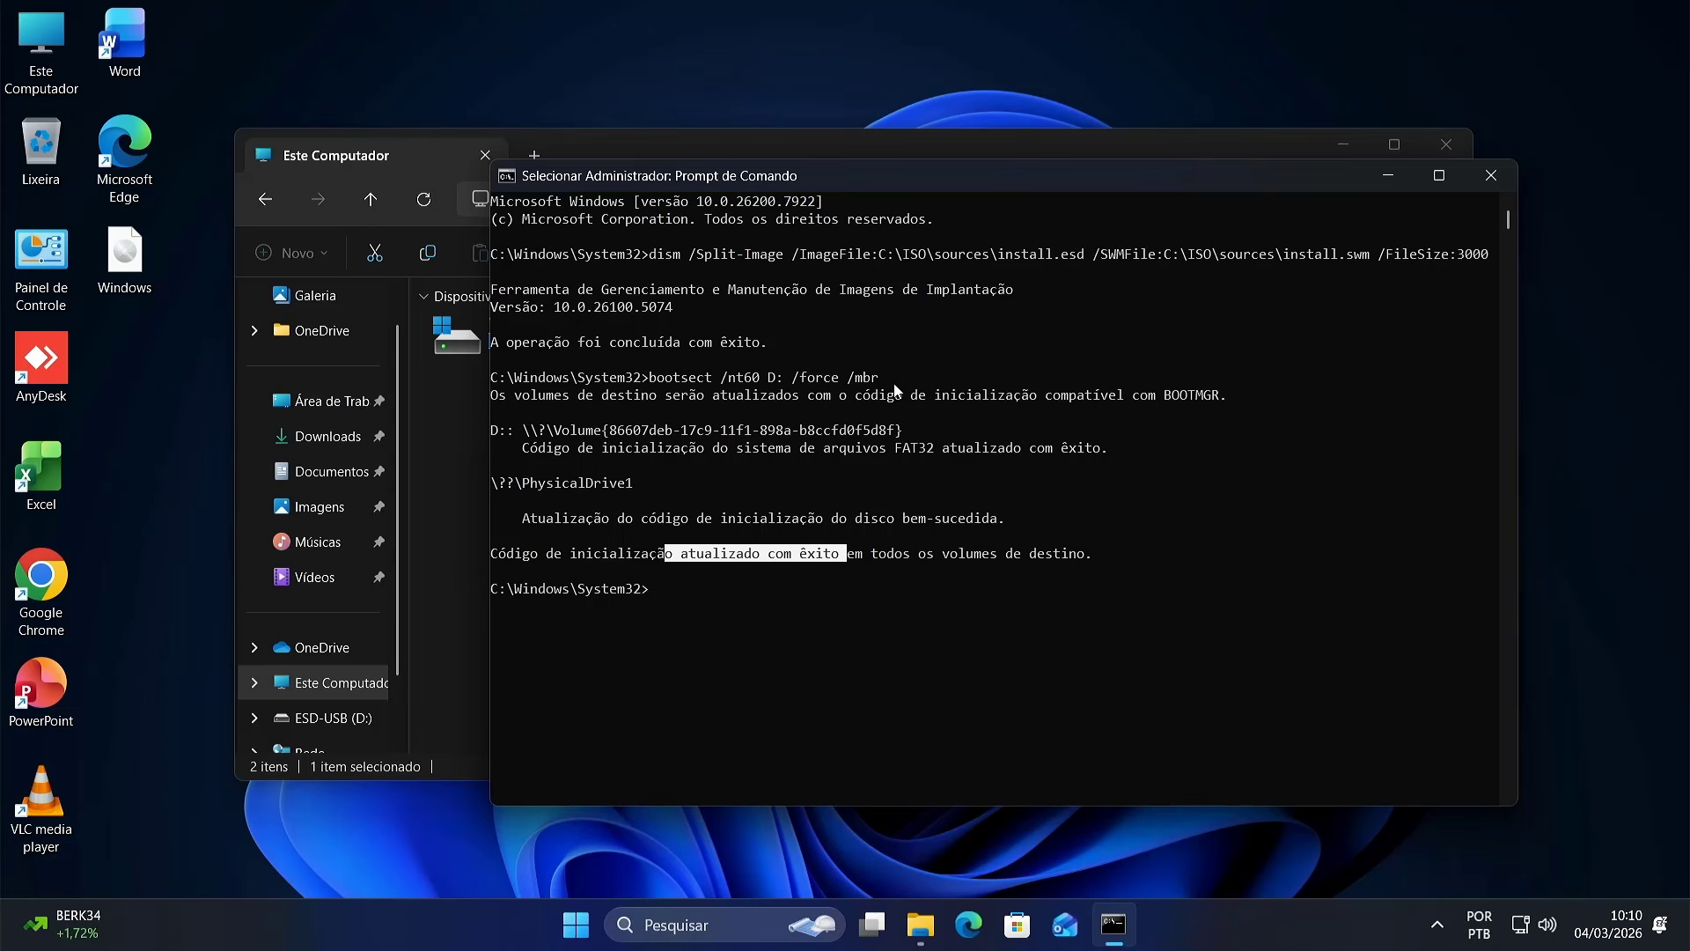
drag(887, 395, 1171, 409)
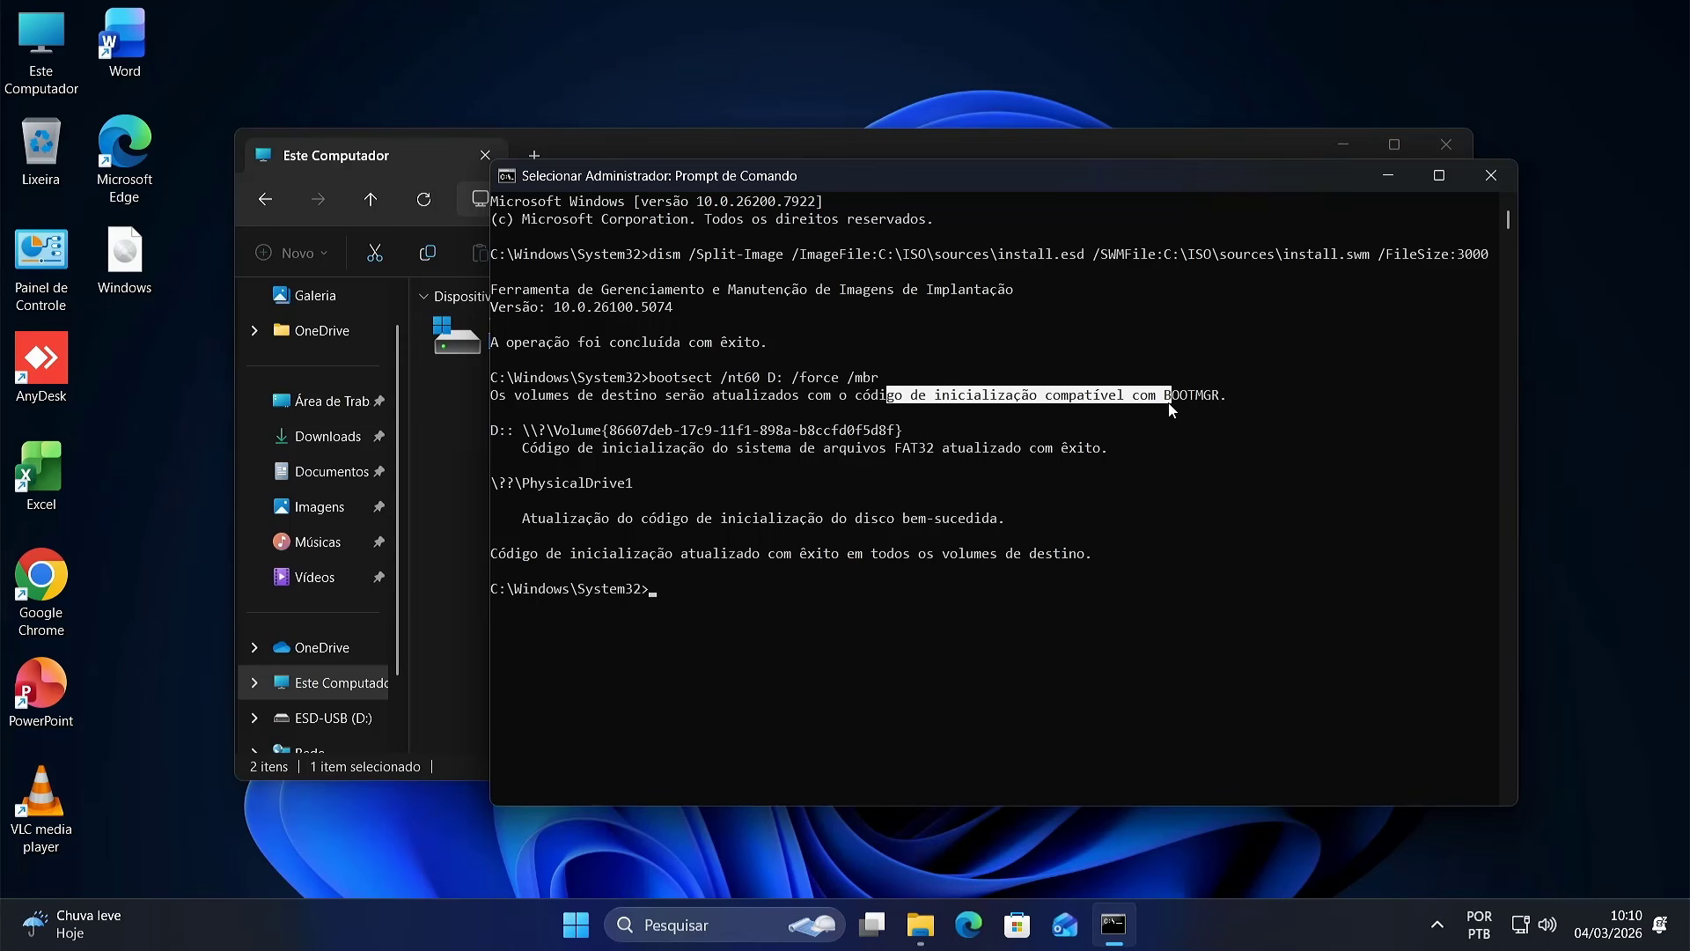
- Copy all the files and folders inside C:\ISO
click(433, 499)
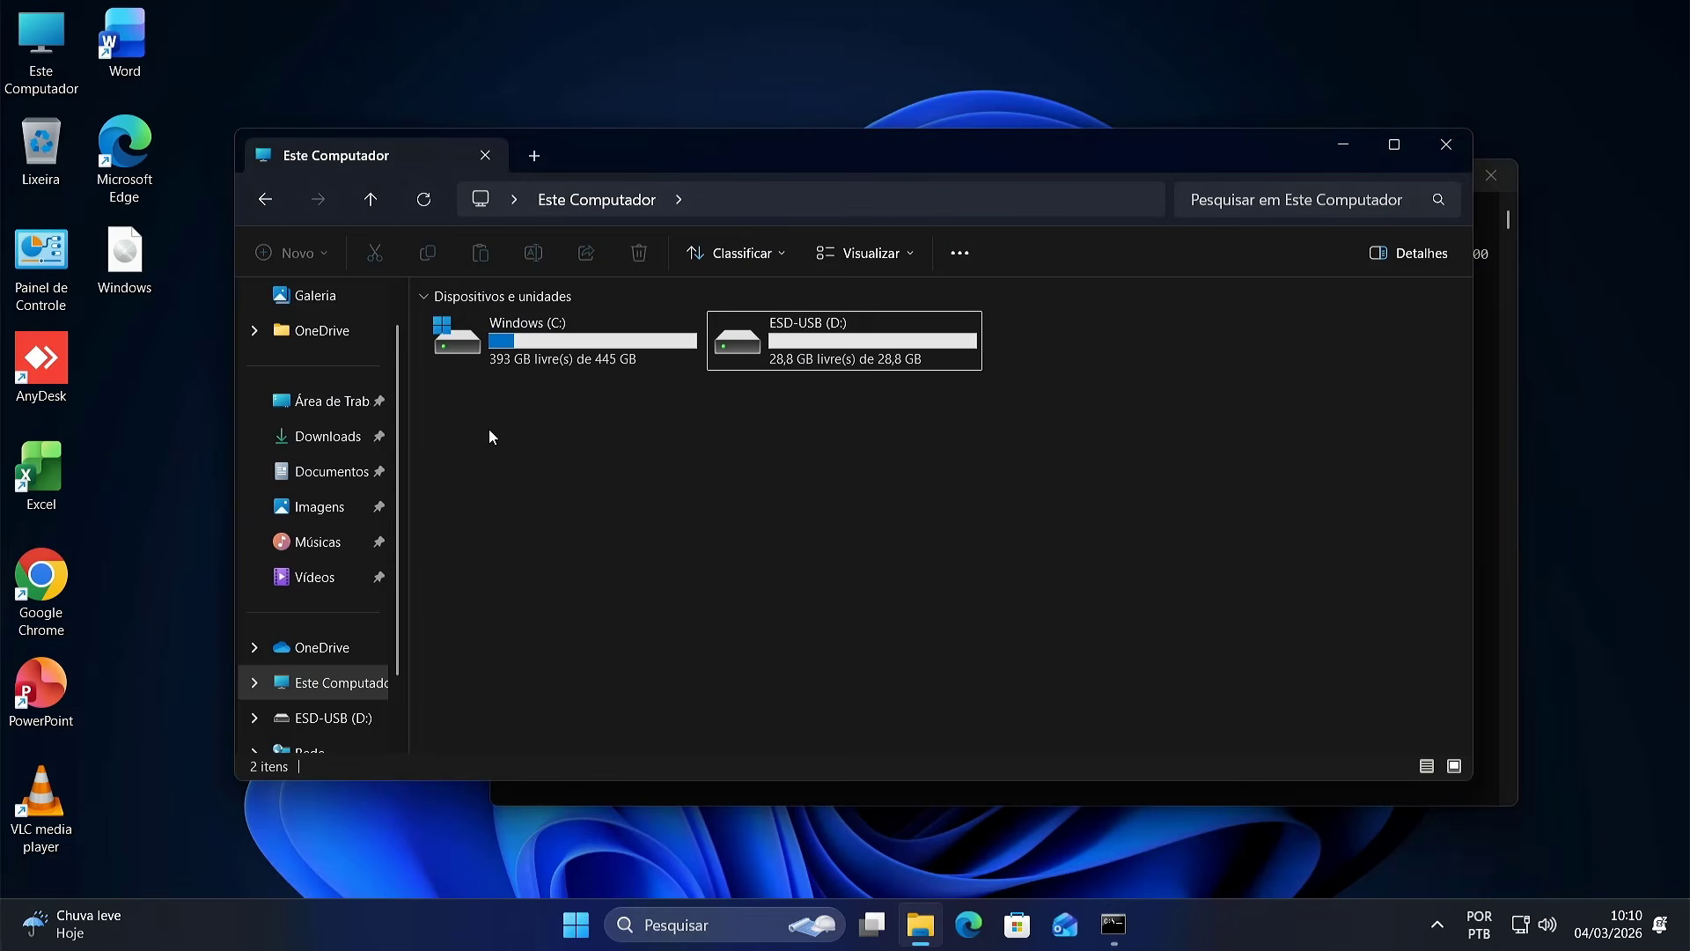
double_click(552, 352)
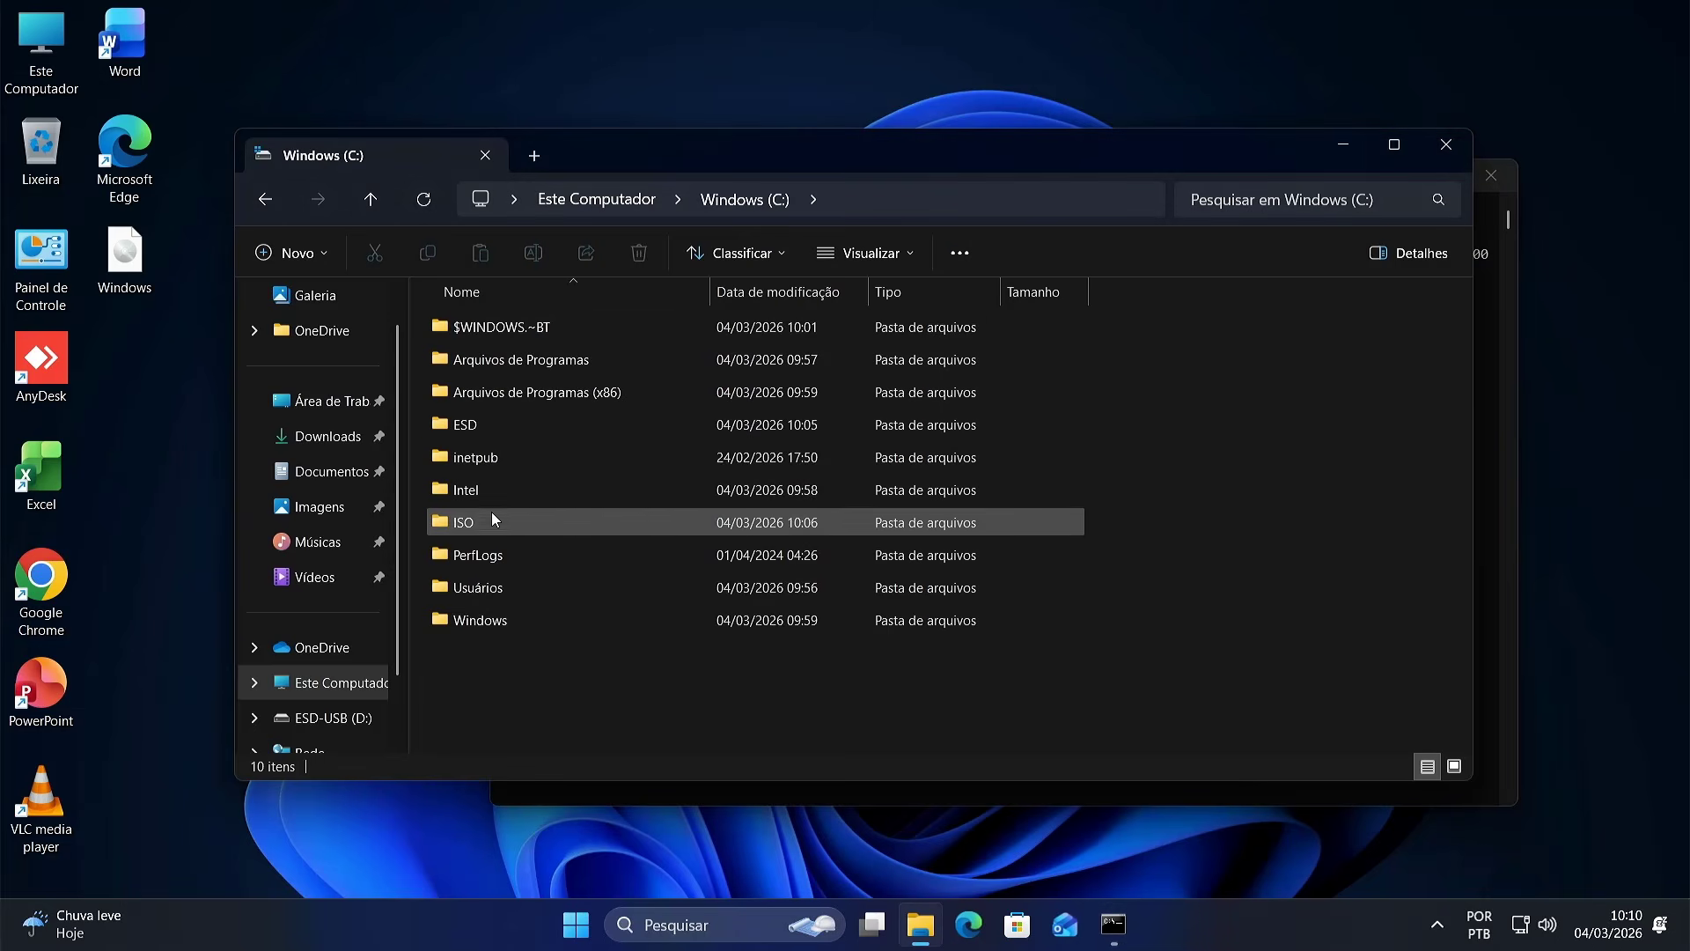
double_click(484, 520)
drag(637, 669, 452, 325)
right_click(453, 326)
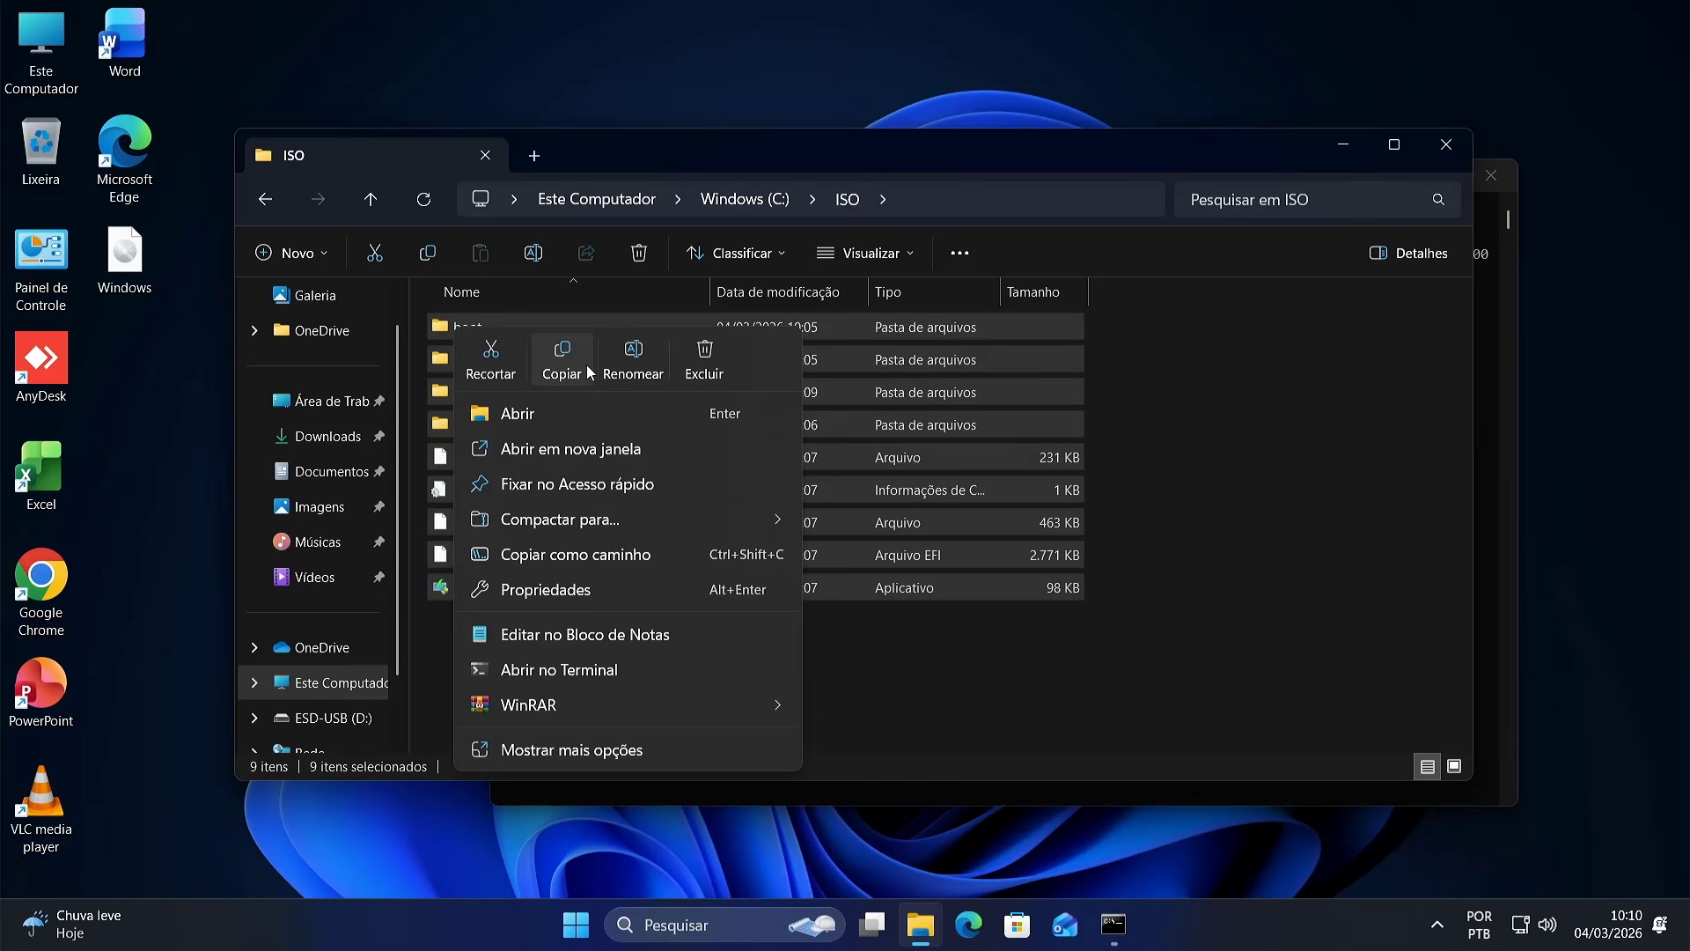
click(560, 366)
- Paste the copied installation files into the root of the ESD-USB (D:) drive and expand the copy progress details
click(356, 718)
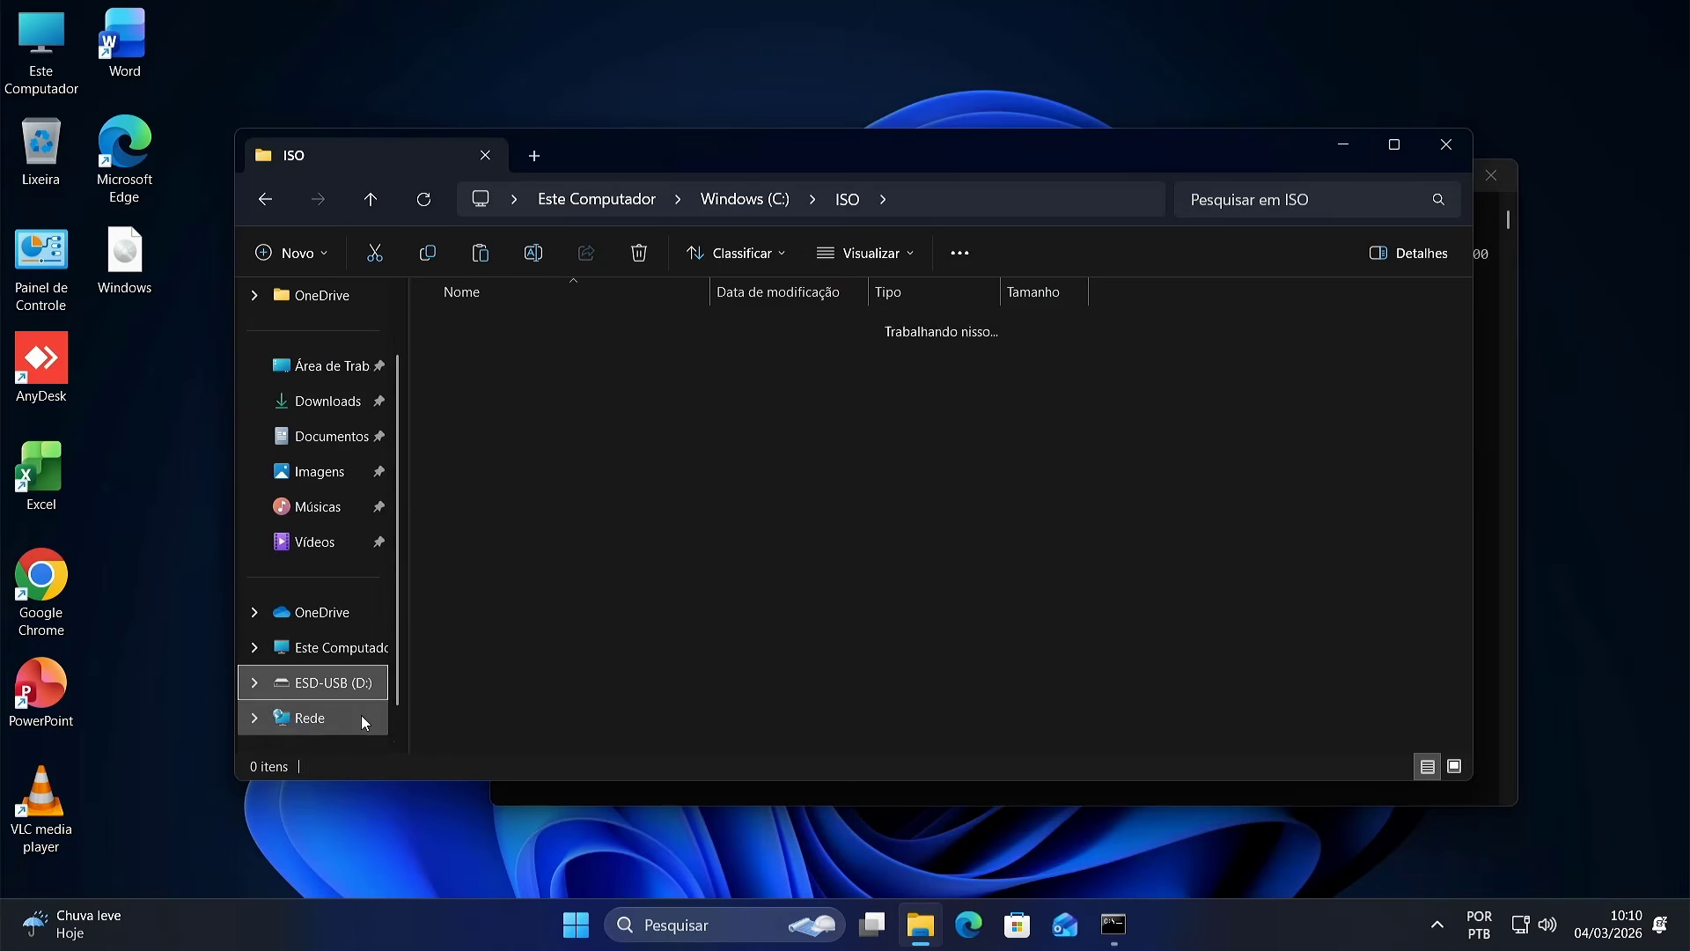
click(343, 656)
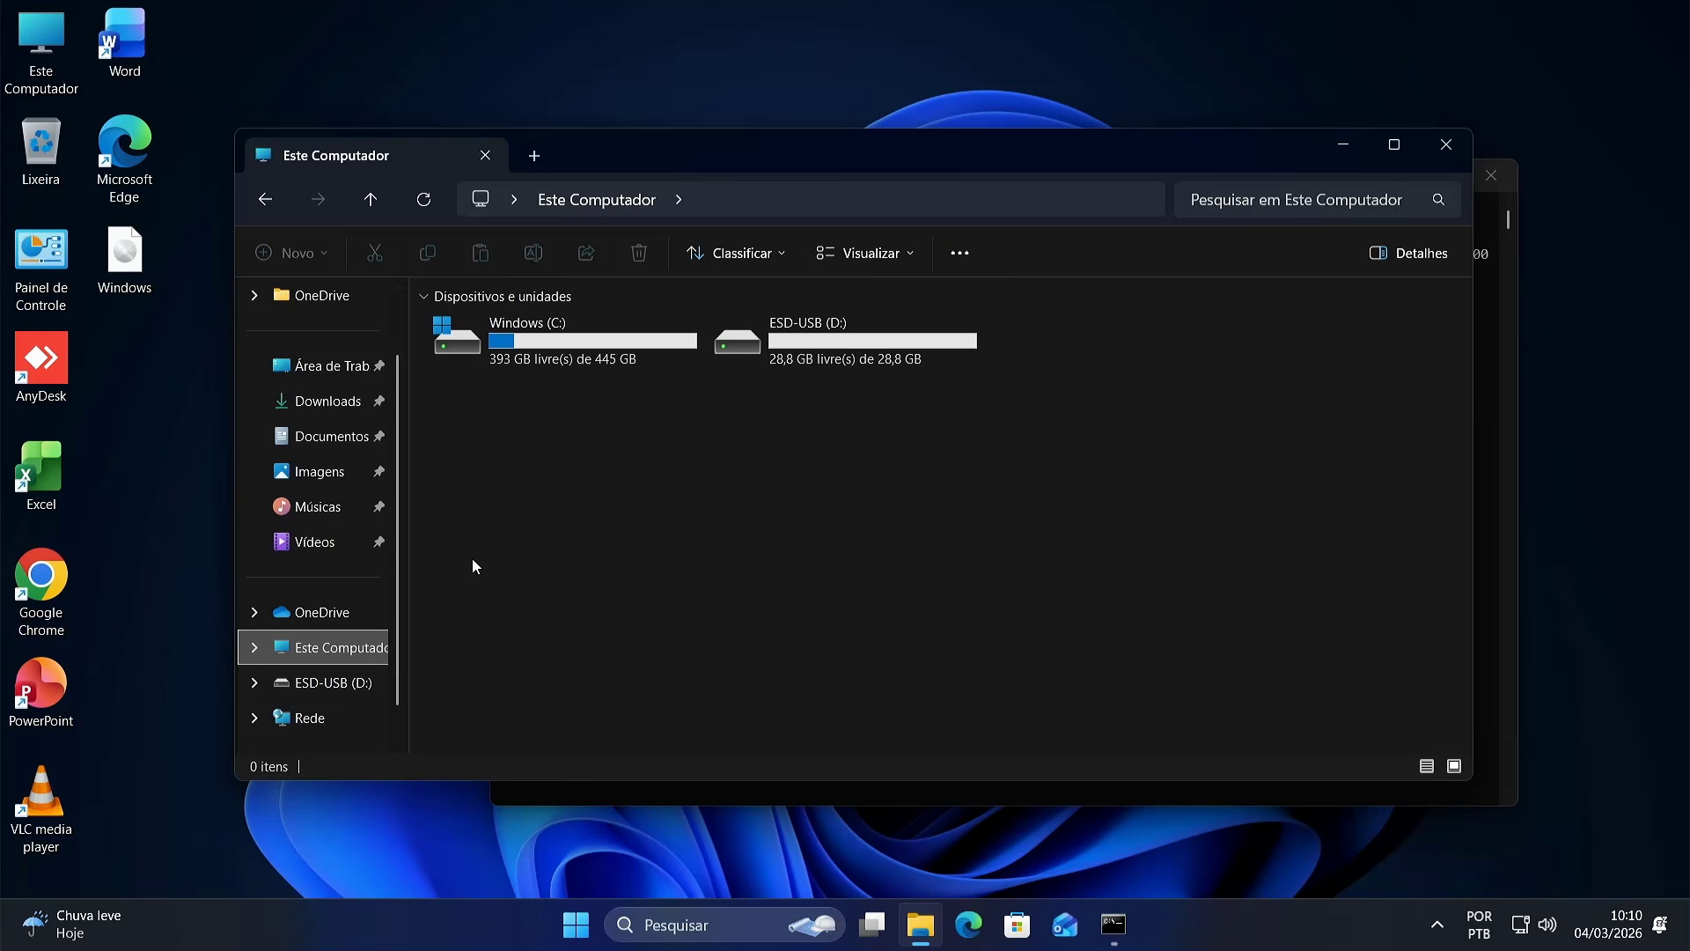
double_click(789, 343)
right_click(753, 378)
click(773, 401)
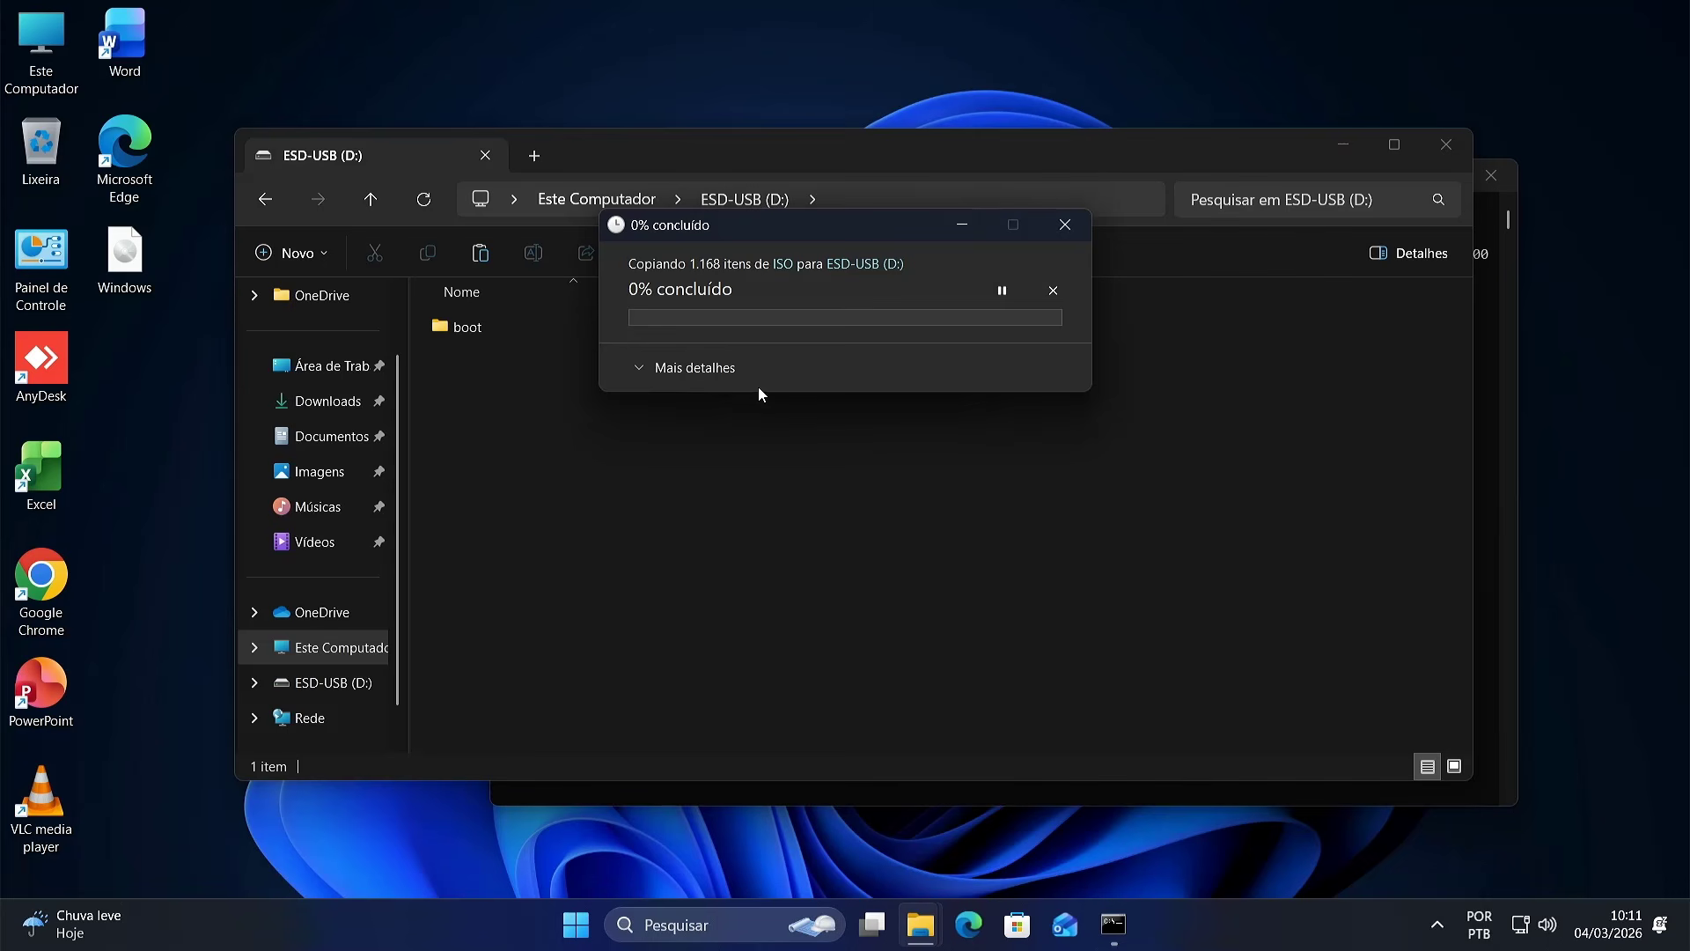
click(682, 368)
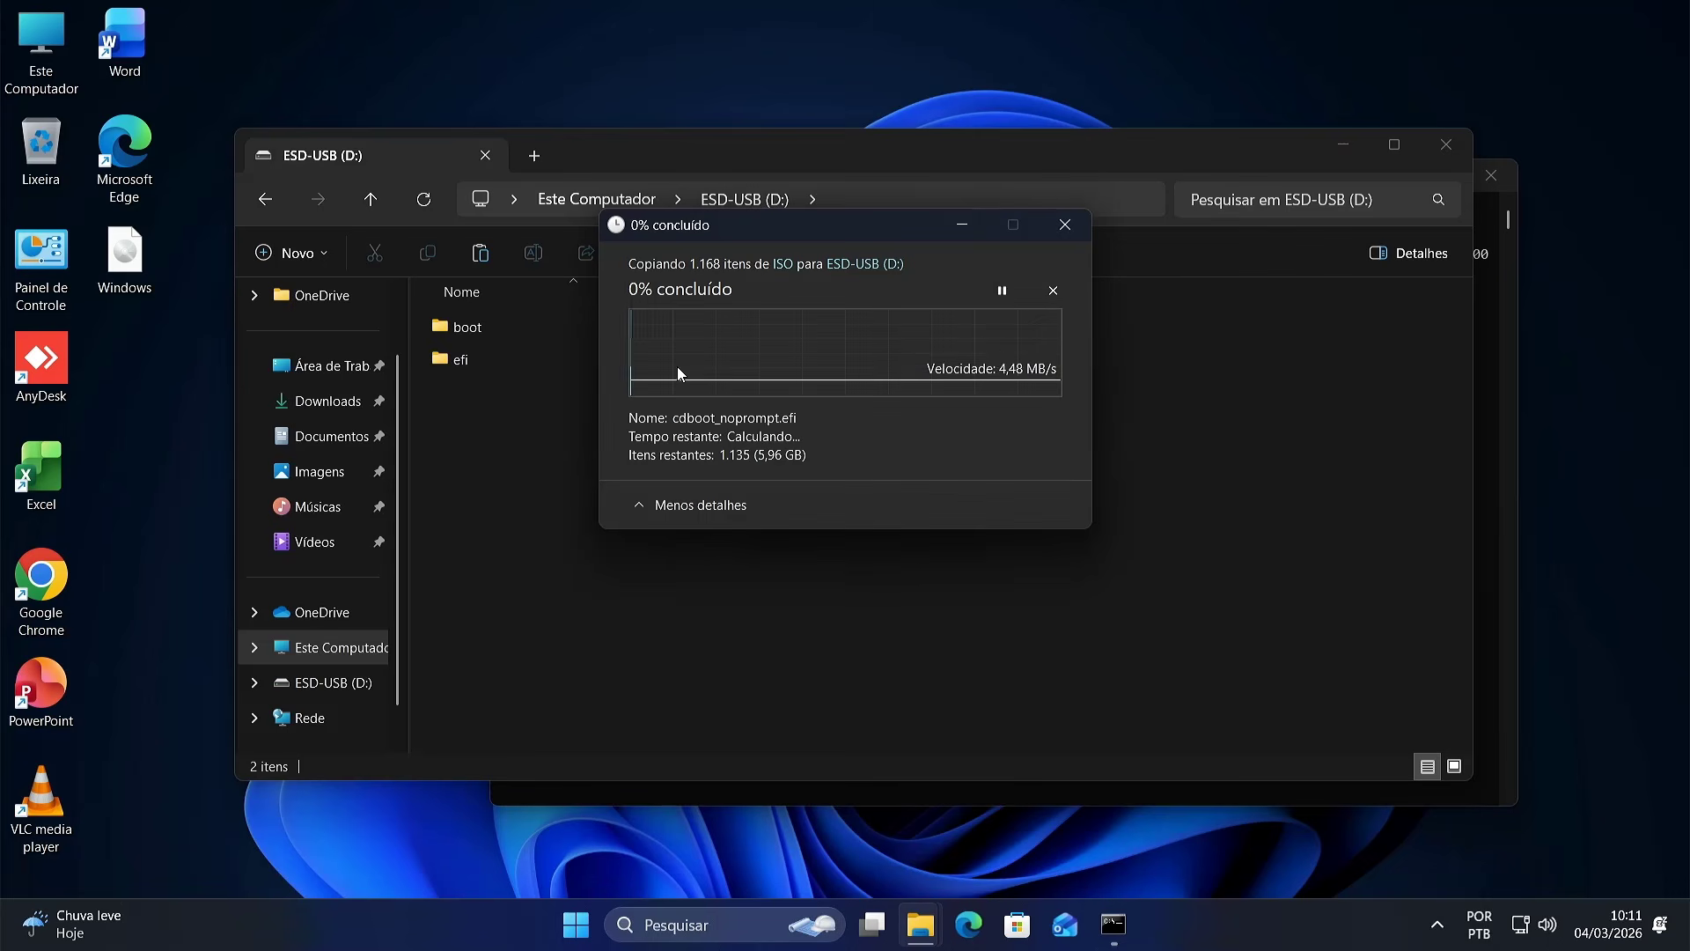
- Return to the Command Prompt and re-read the bootsect line about the BOOTMGR-compatible boot code
click(1113, 925)
click(1065, 395)
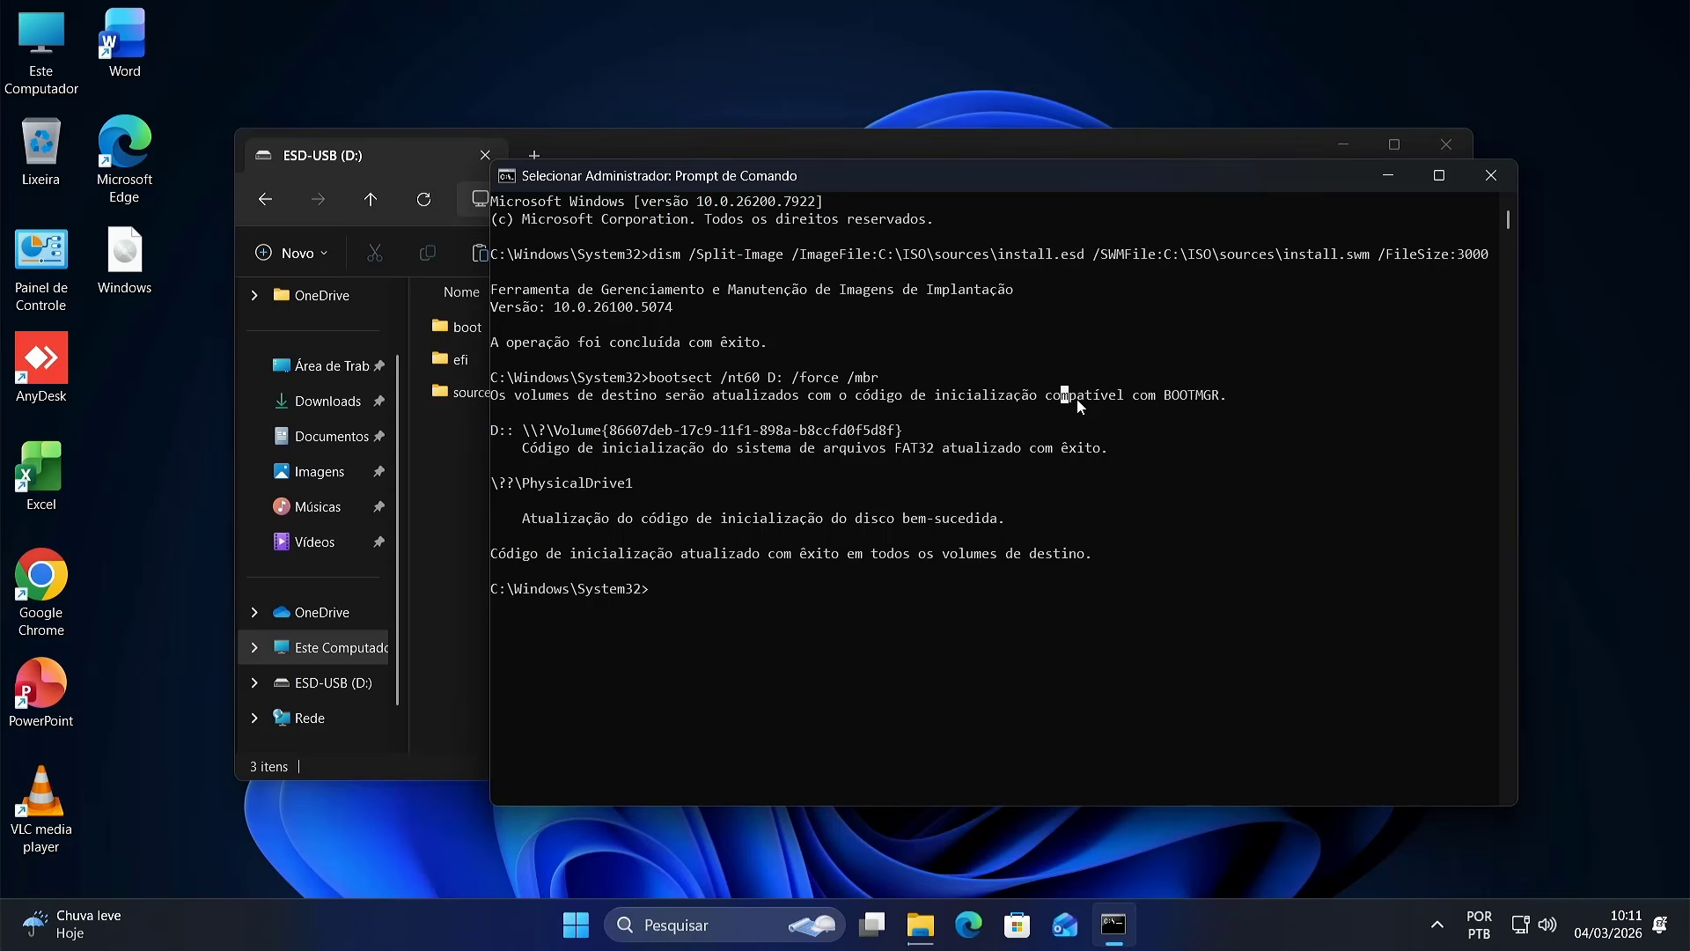
double_click(1164, 398)
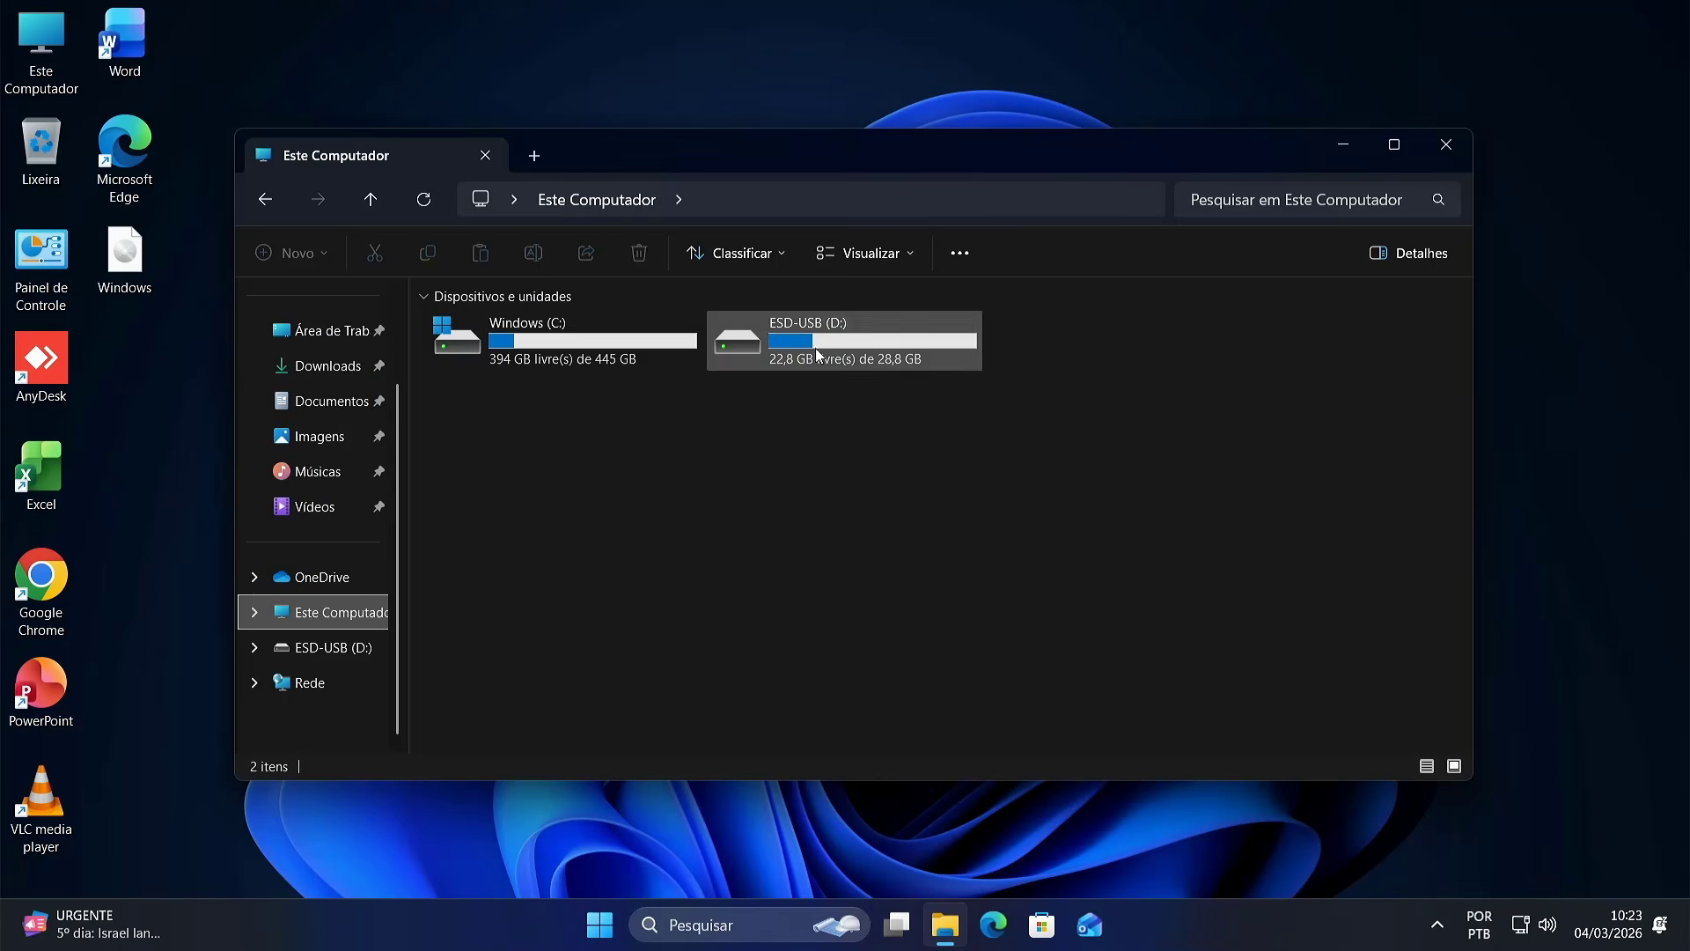
- Open the ESD-USB (D:) drive and check the copied installation files
double_click(826, 347)
drag(736, 636, 504, 323)
click(690, 643)
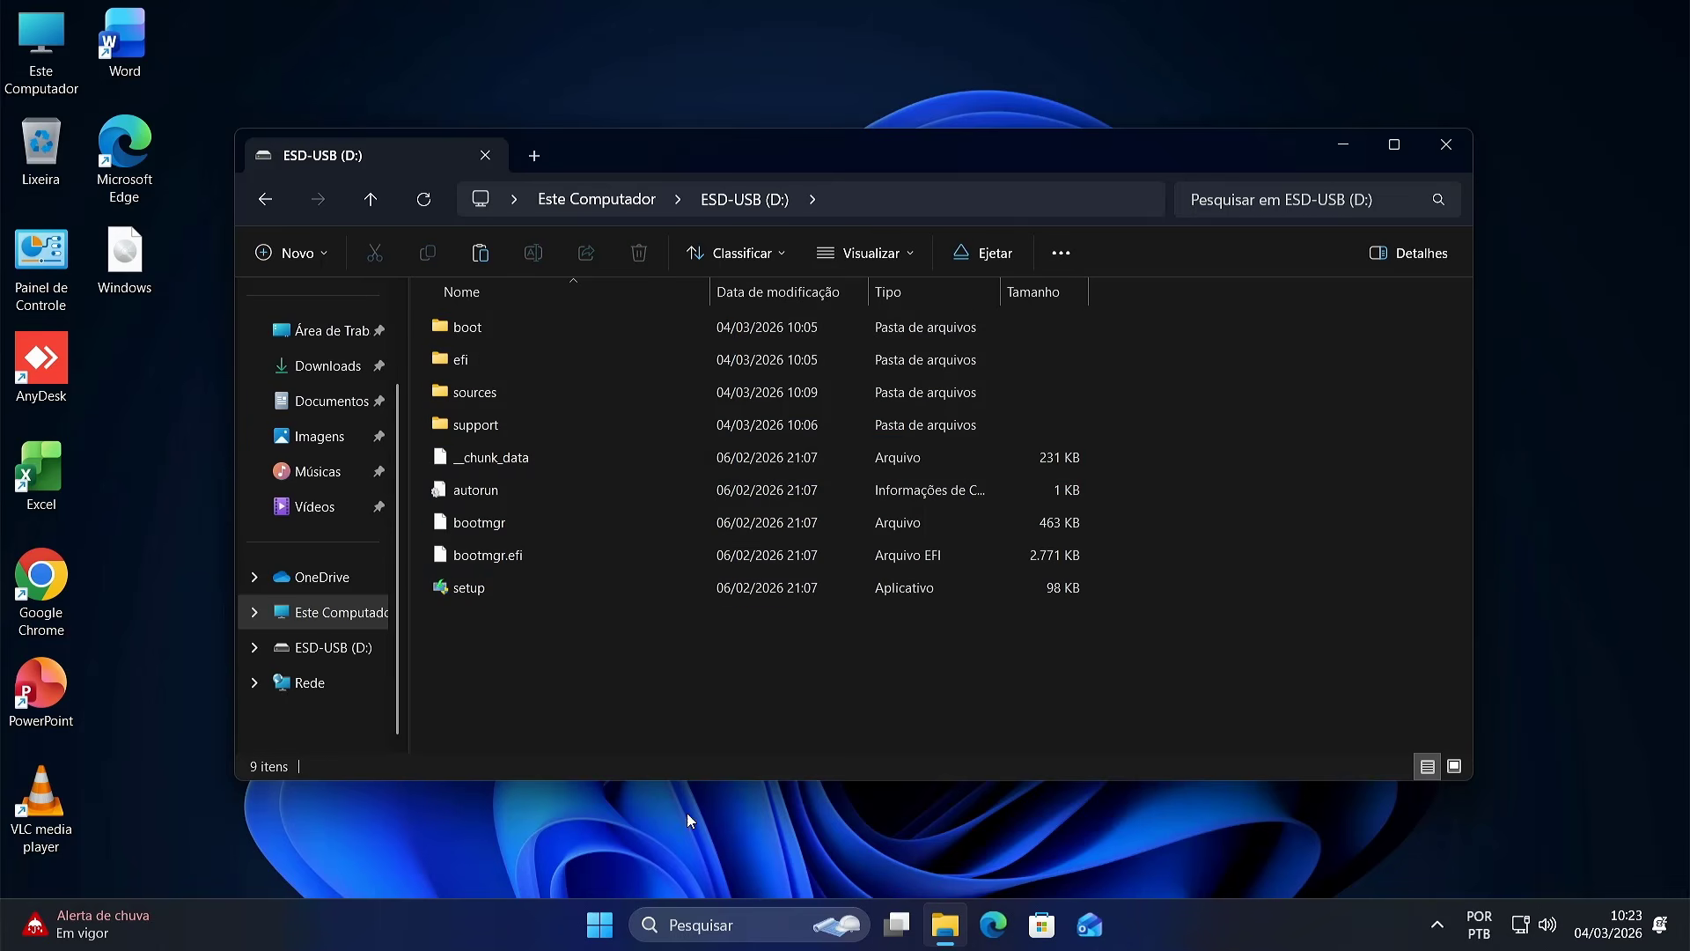
- Restart the computer
click(607, 940)
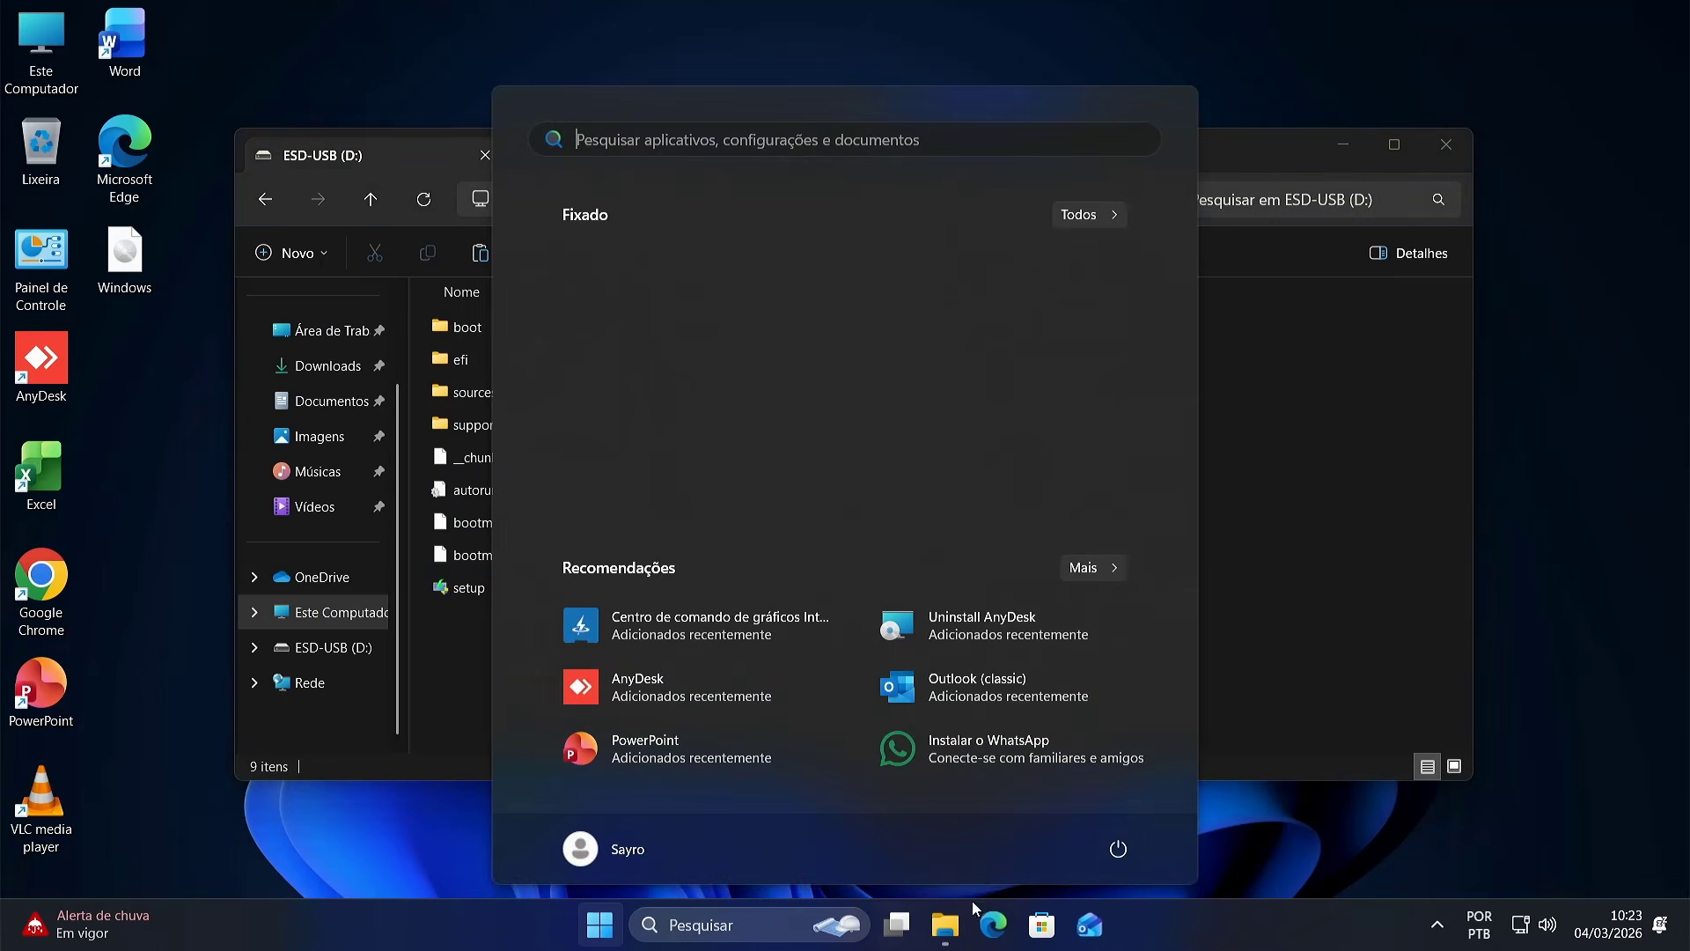
click(1120, 847)
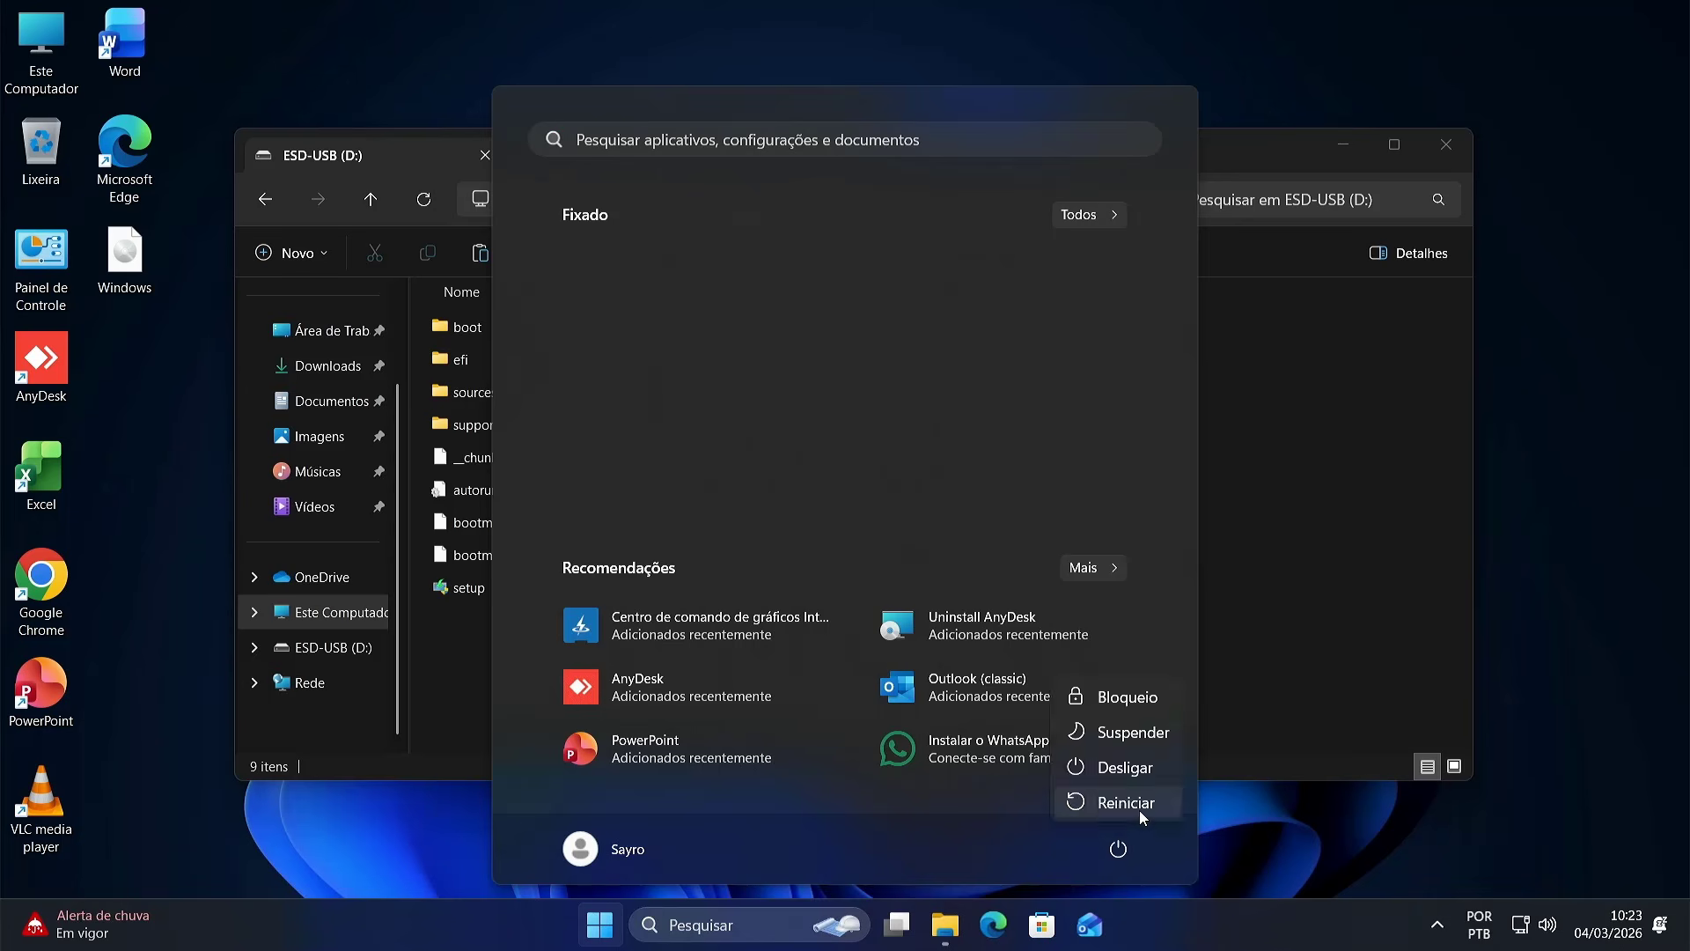
click(1139, 802)
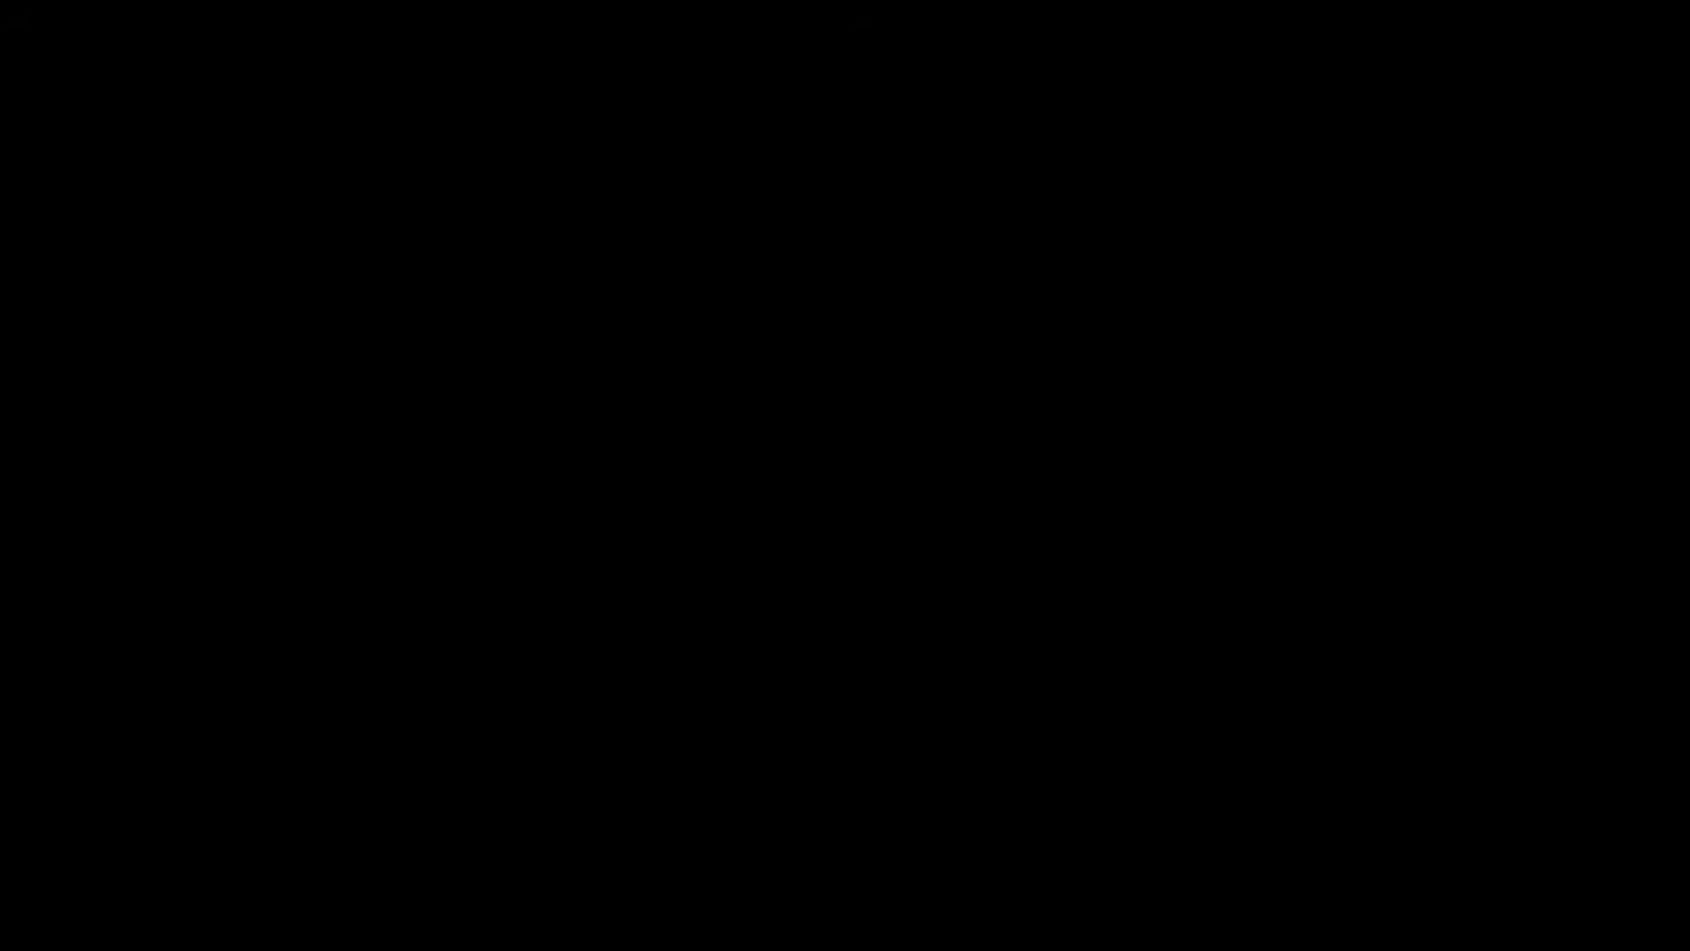
- Enter the boot device menu during startup and boot from UEFI: KingstonDataTraveler 3.0, Partition 1
key(F12)
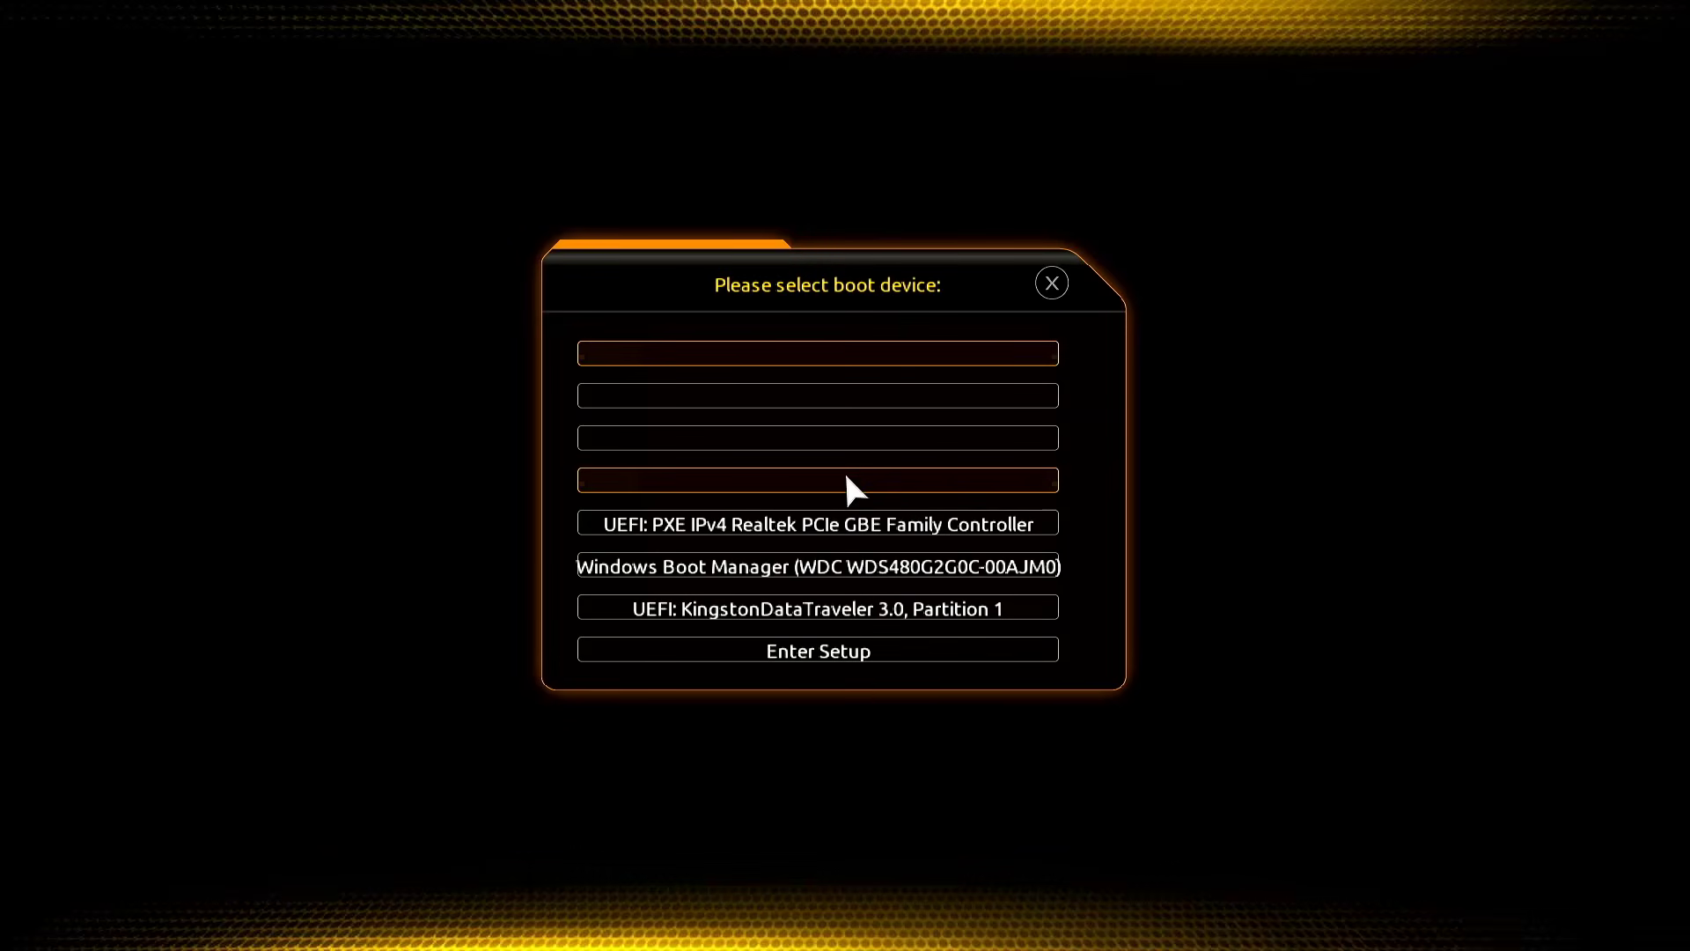
key(Down)
key(Down)
key(Down)
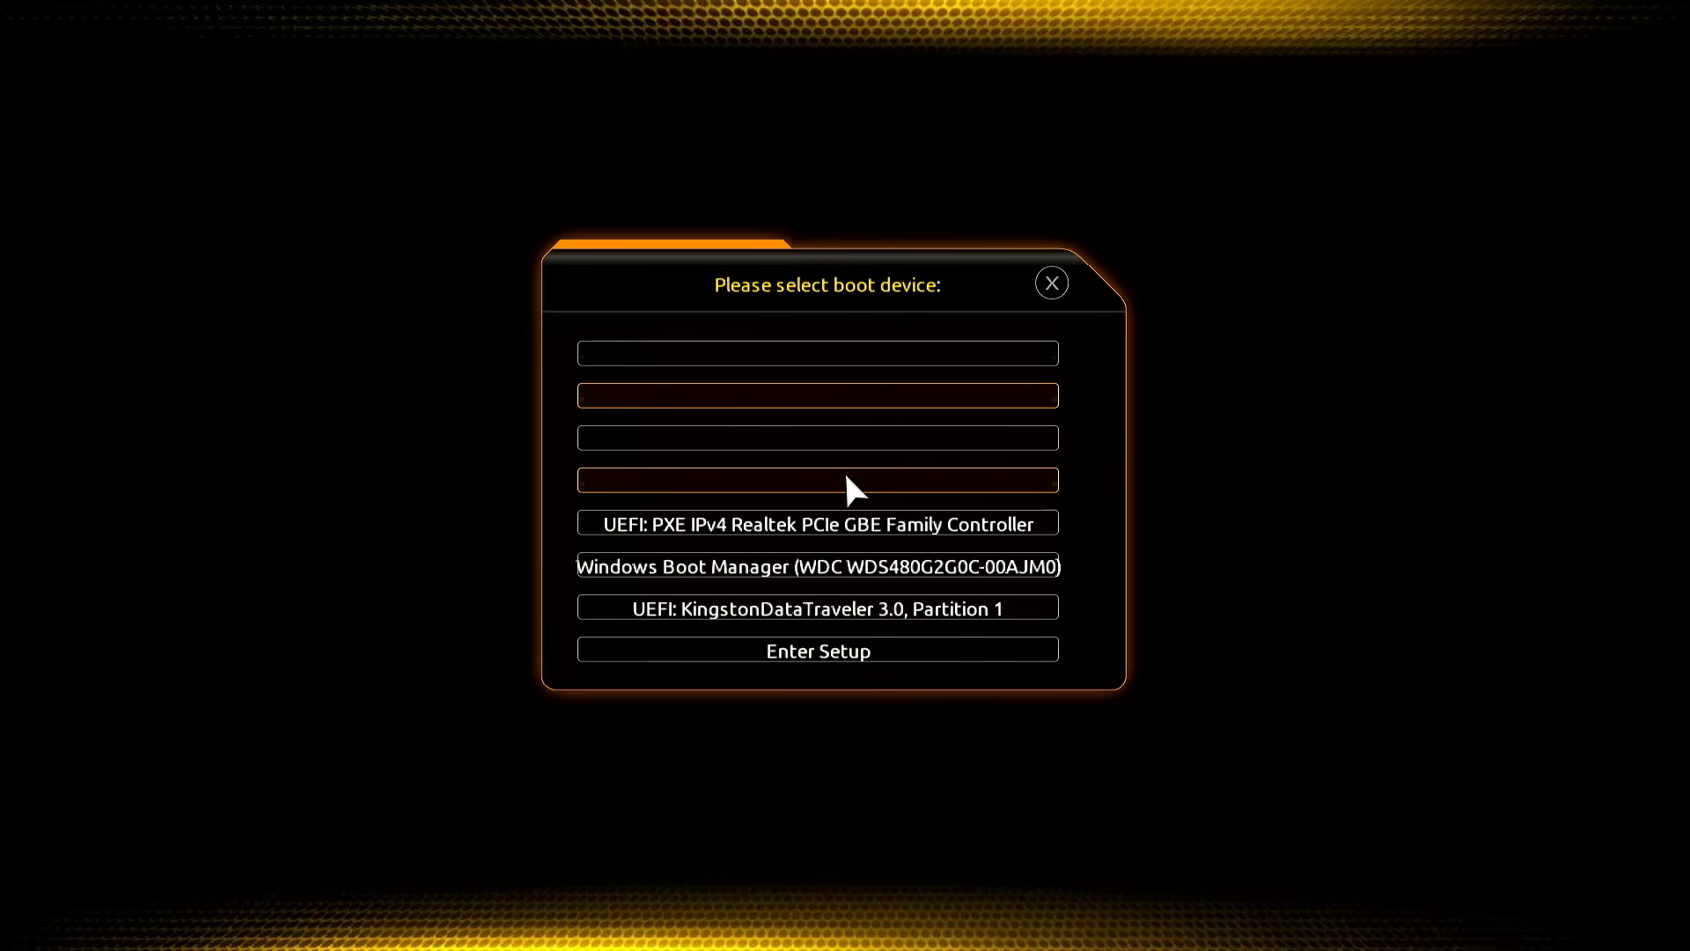
key(Down)
key(Down)
key(Down)
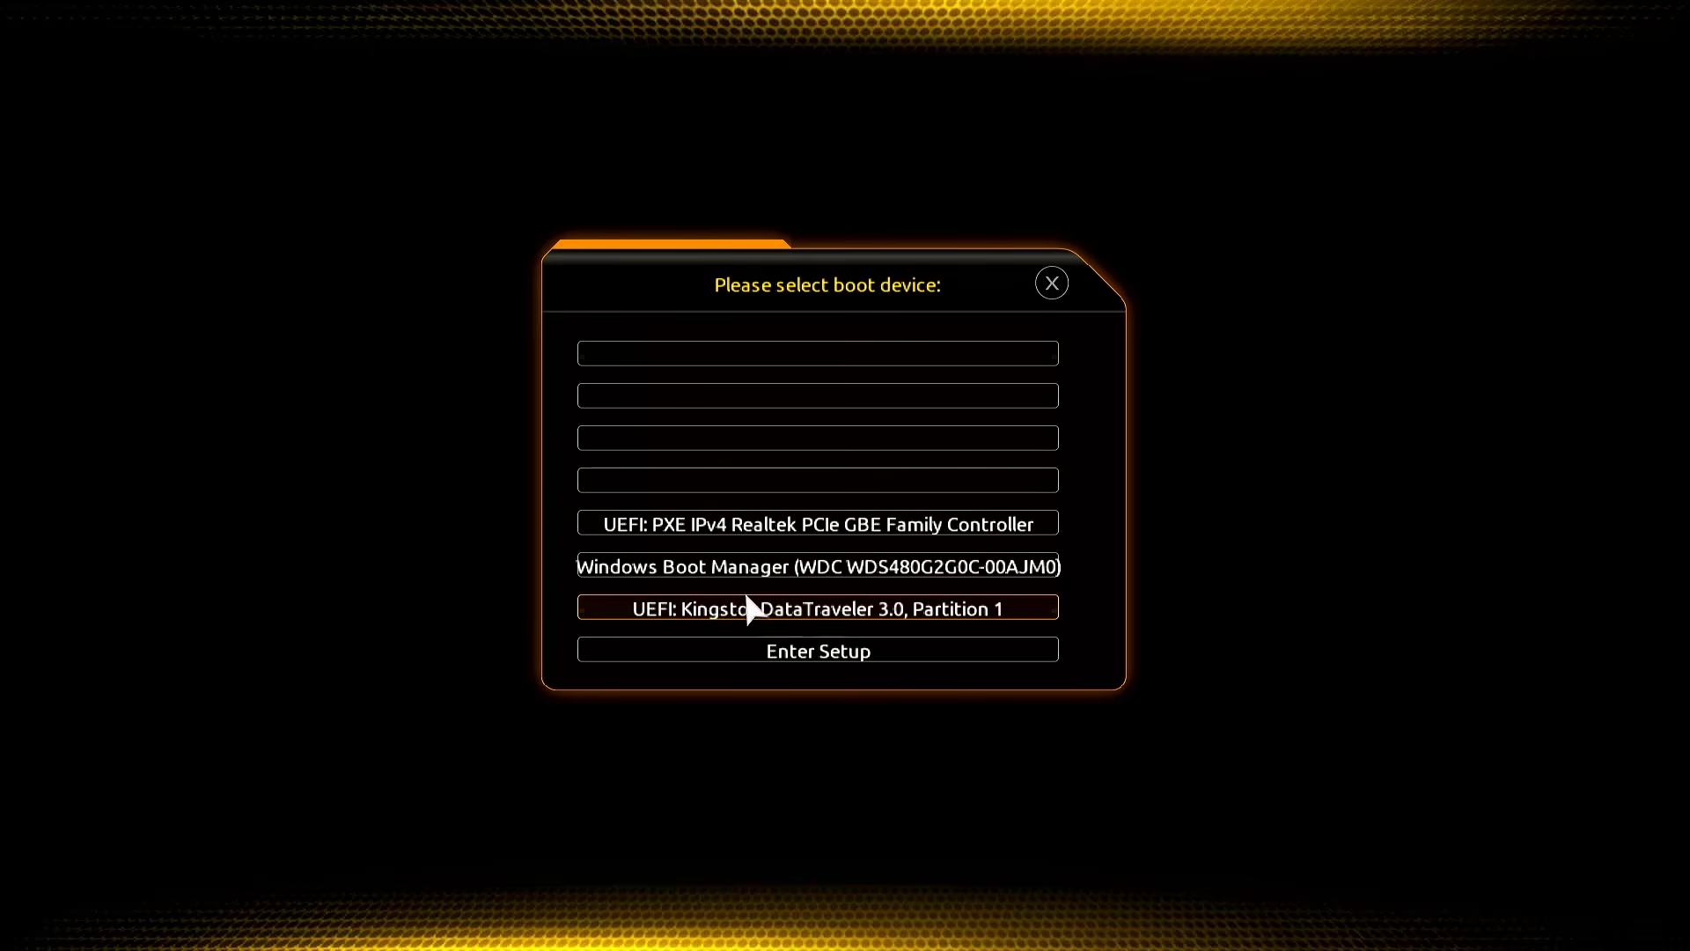
click(759, 608)
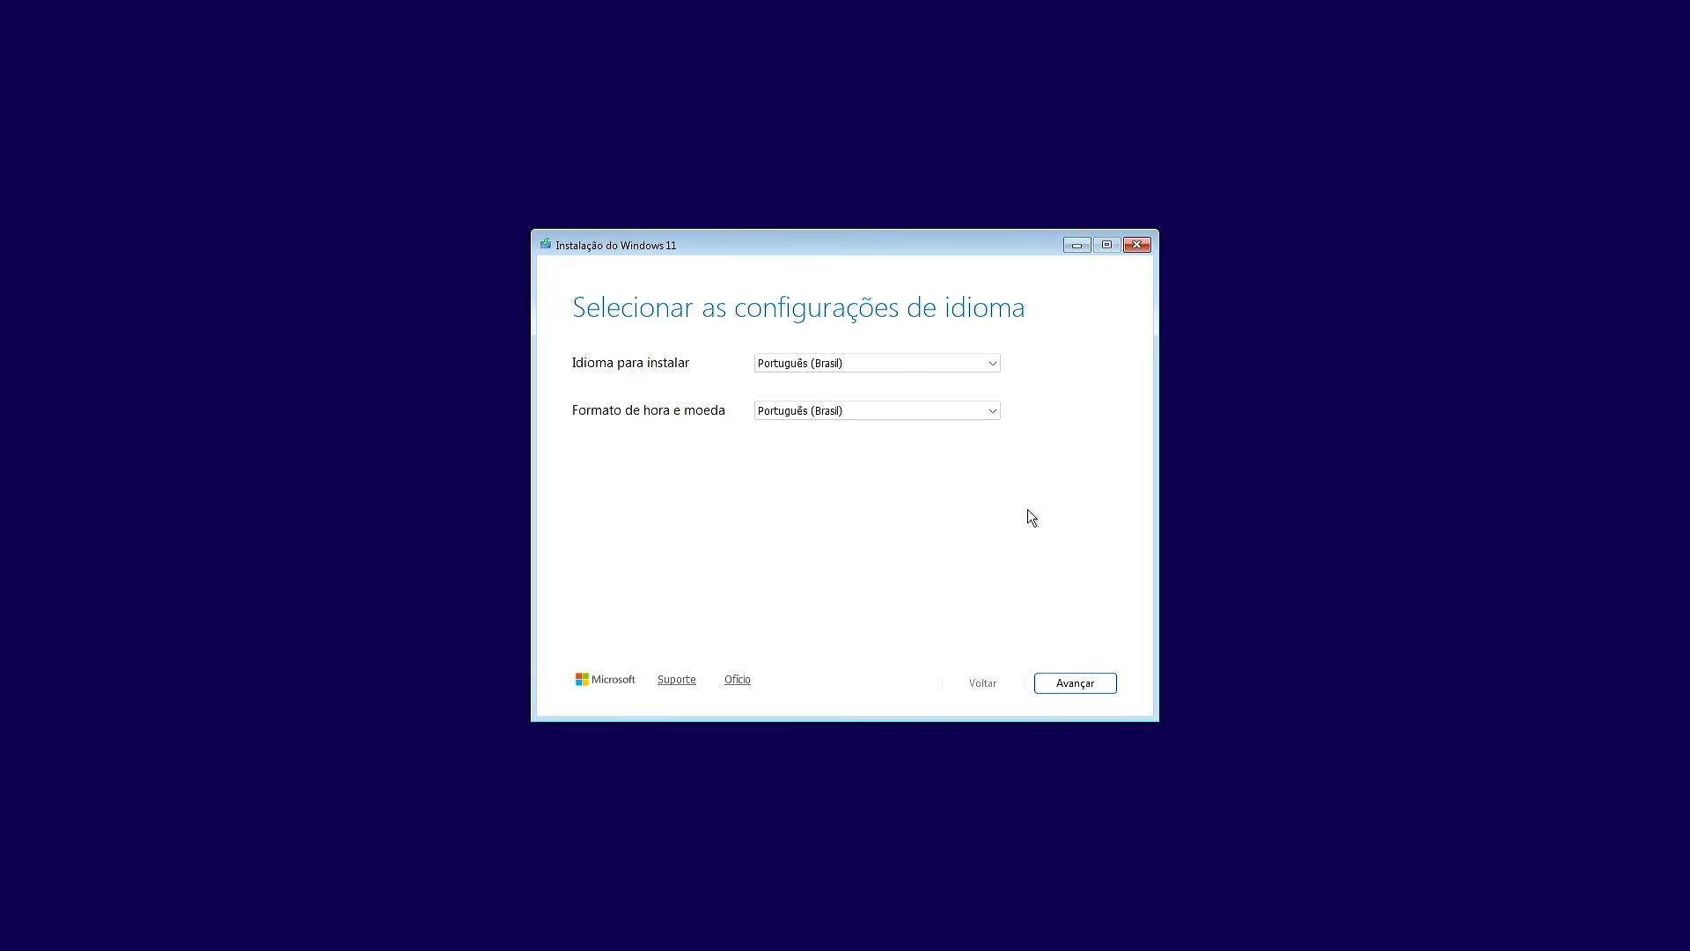
- Accept the Português (Brasil) language settings in Windows 11 Setup and set the keyboard to Português (Brasil ABNT2)
click(1062, 688)
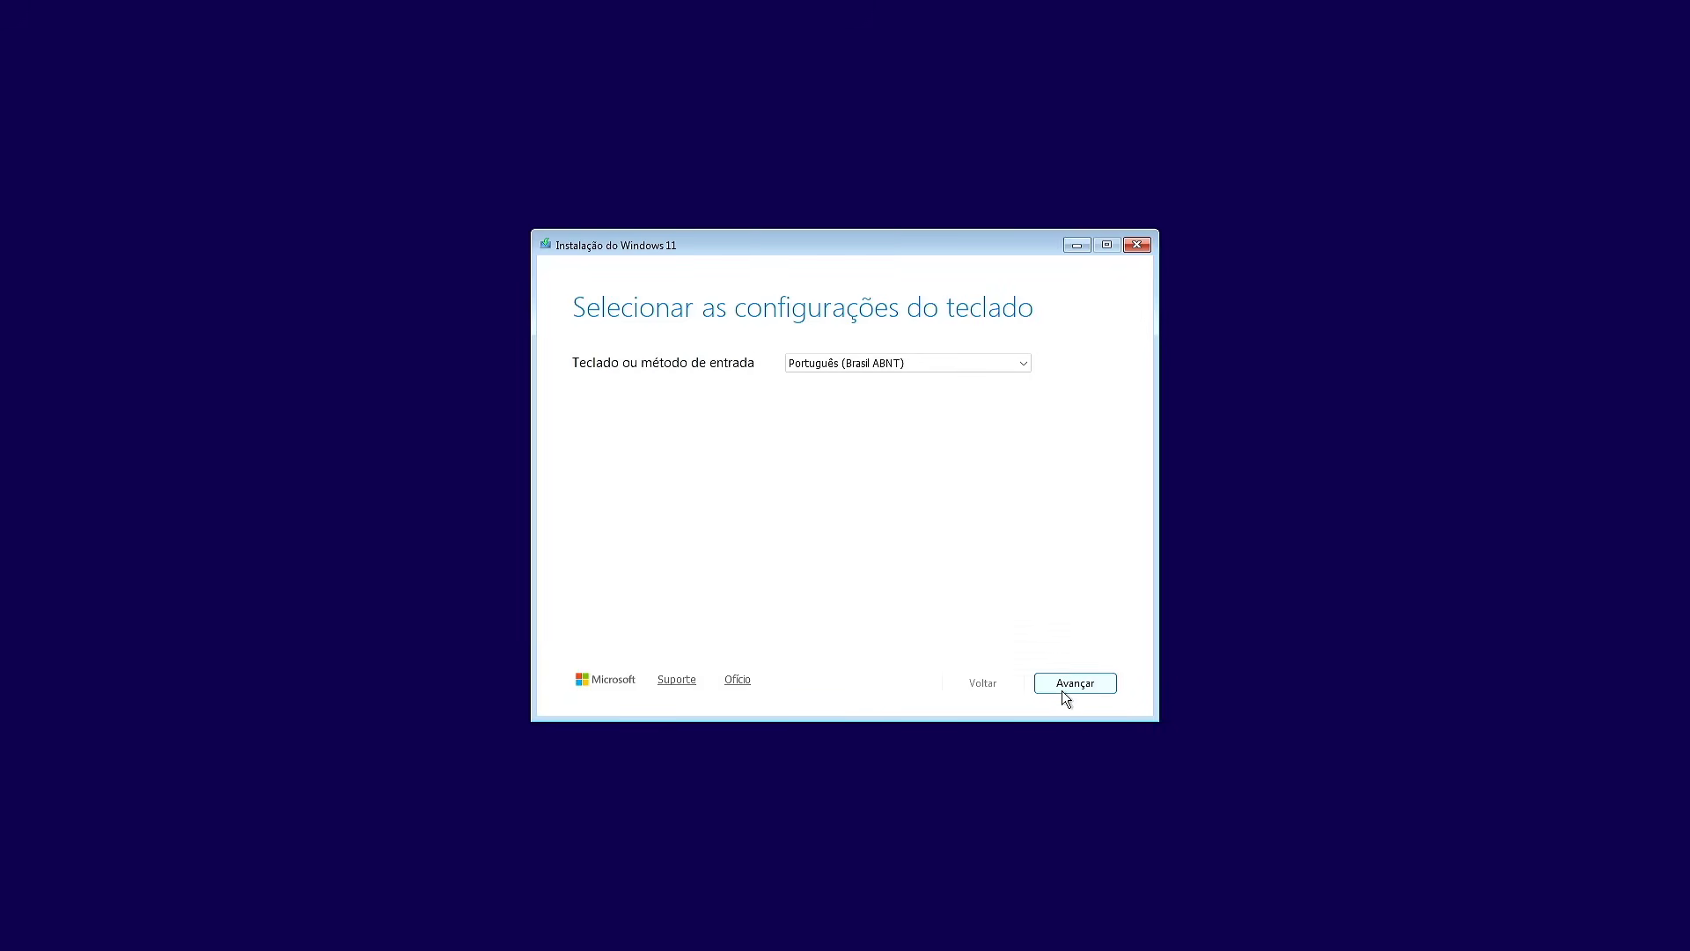
click(908, 368)
click(904, 394)
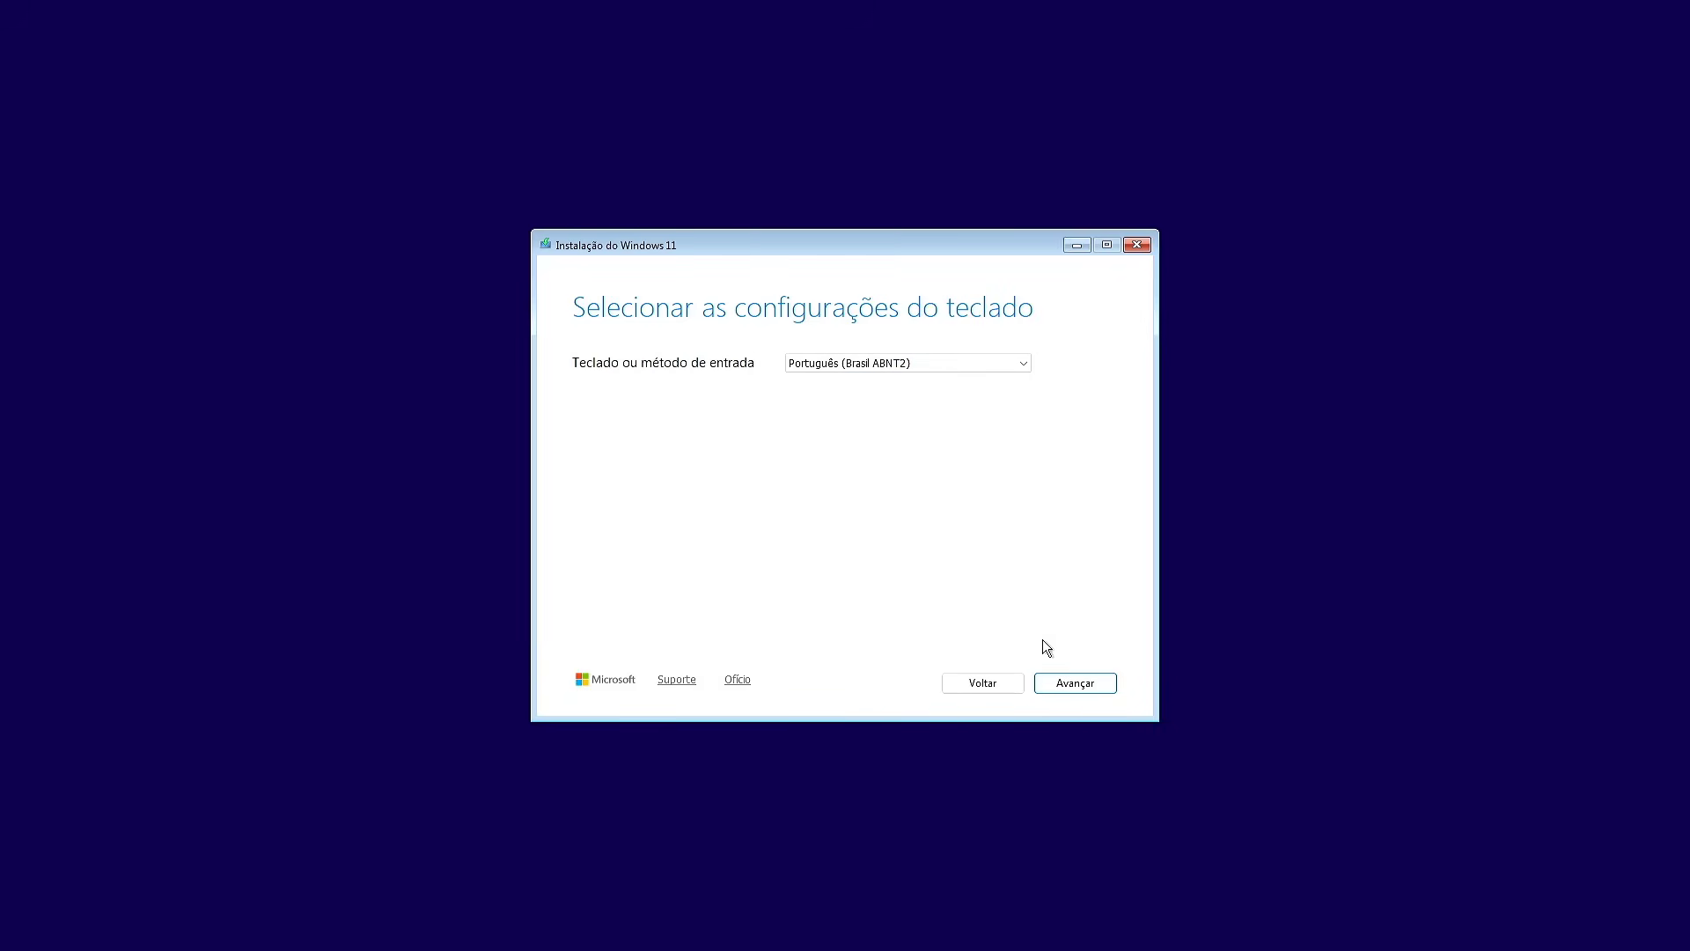
click(1074, 689)
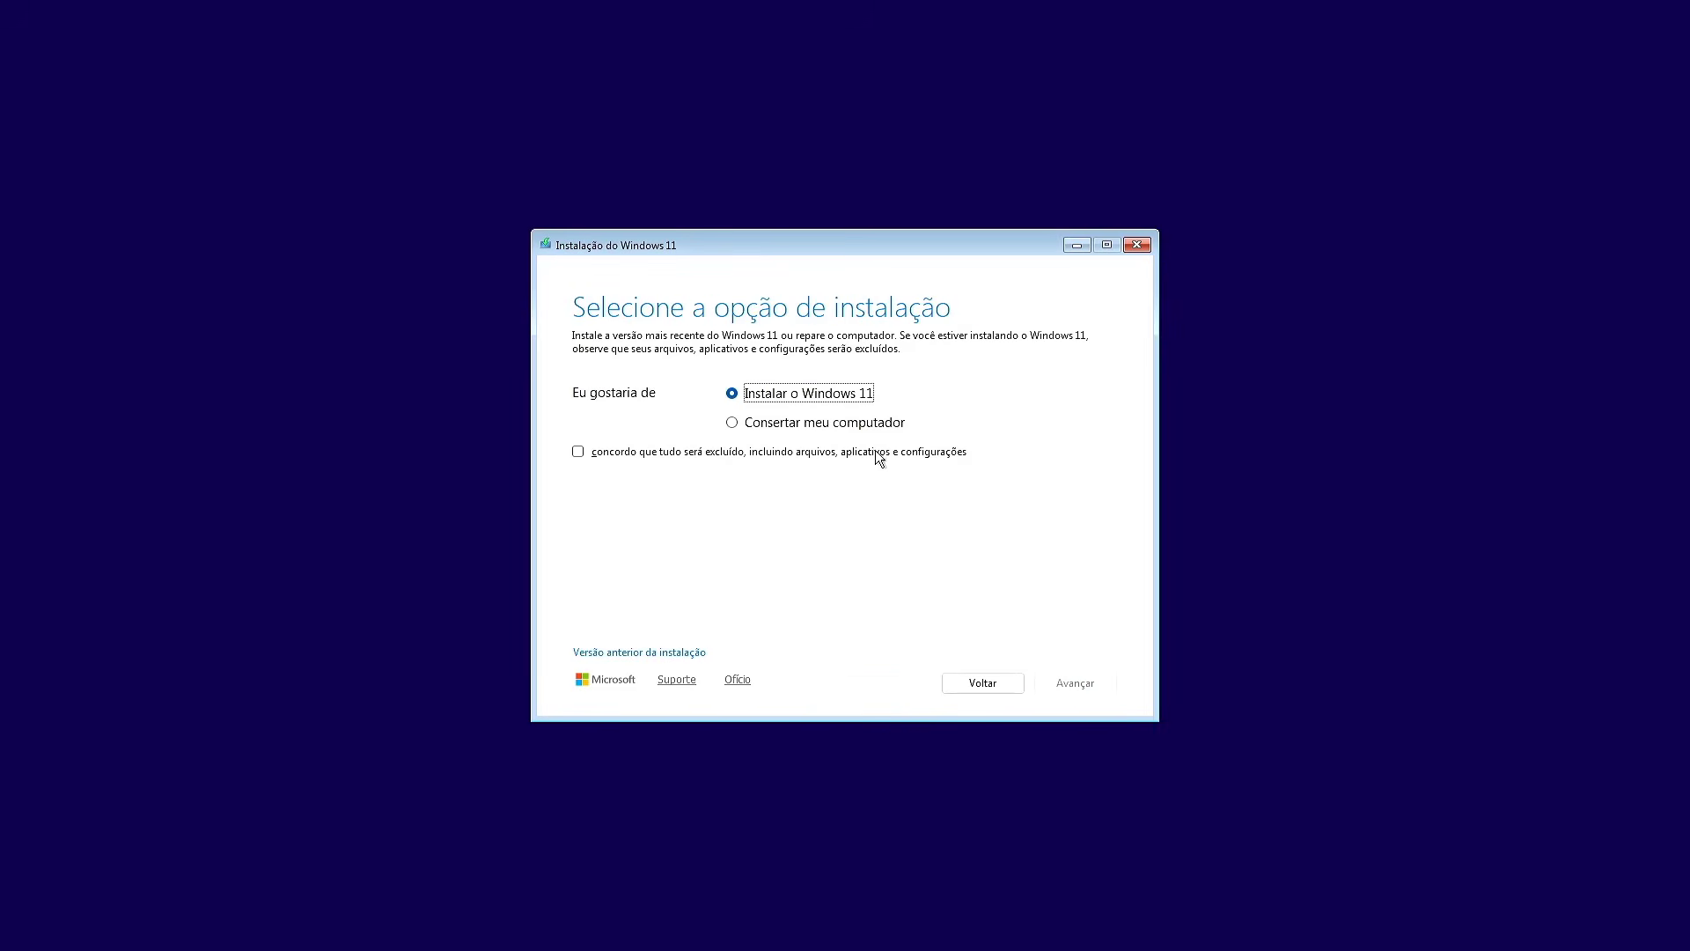
- Agree that all files, apps and settings will be deleted and continue the Windows 11 installation without a product key
click(875, 453)
click(1071, 683)
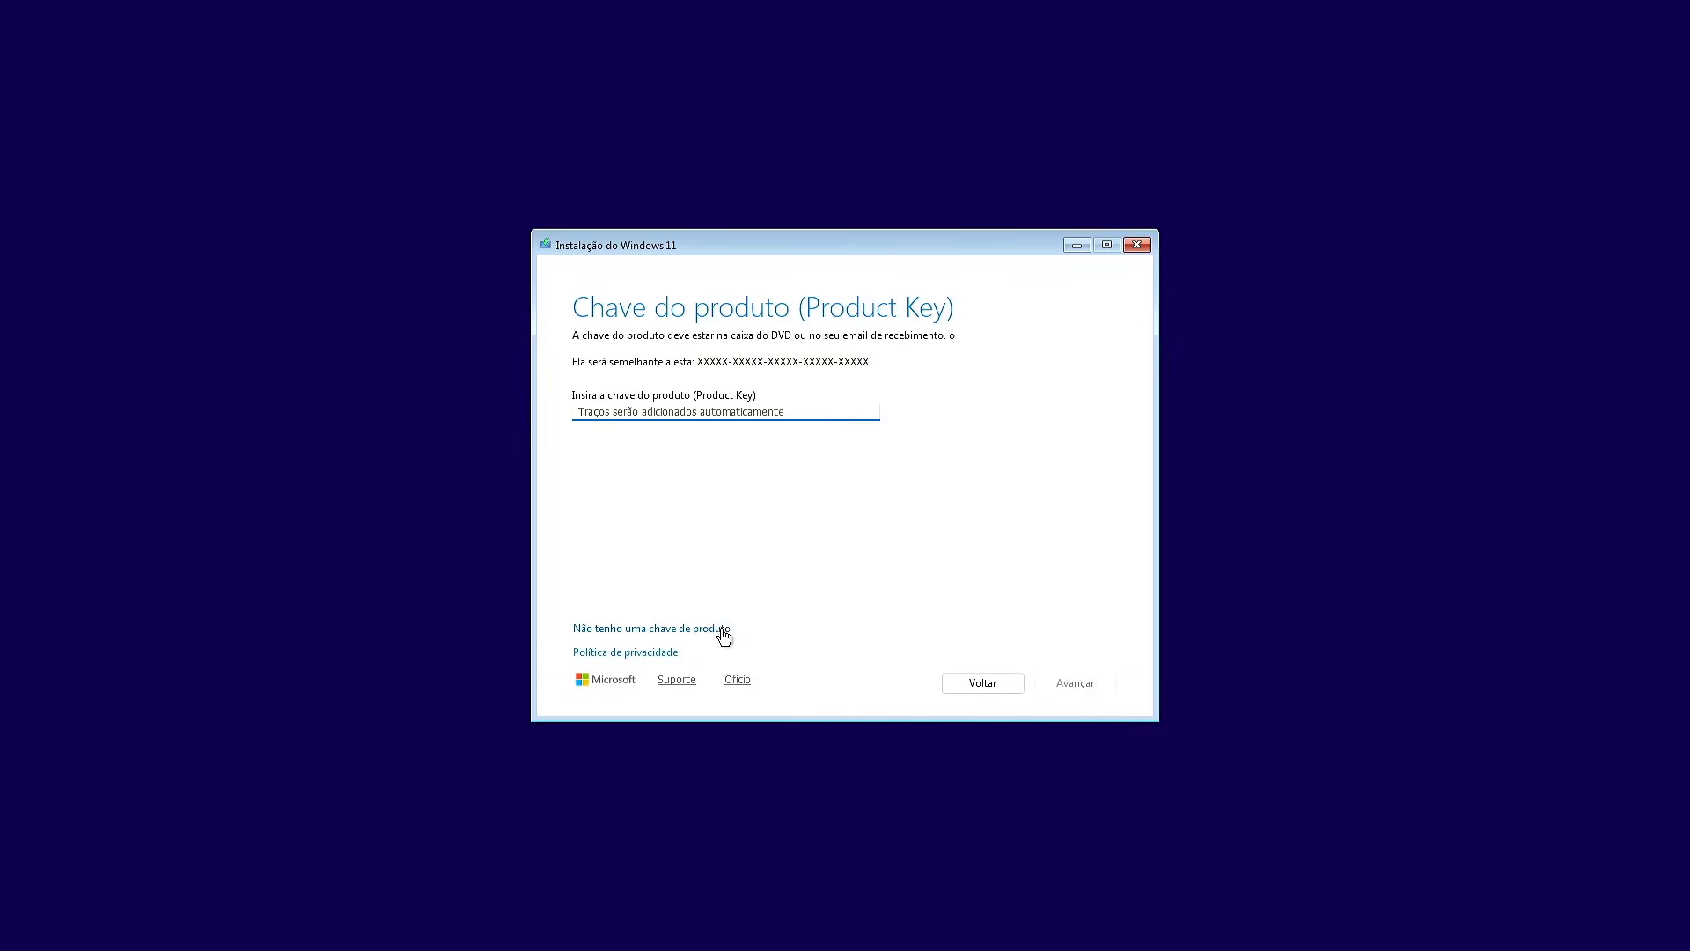
click(722, 630)
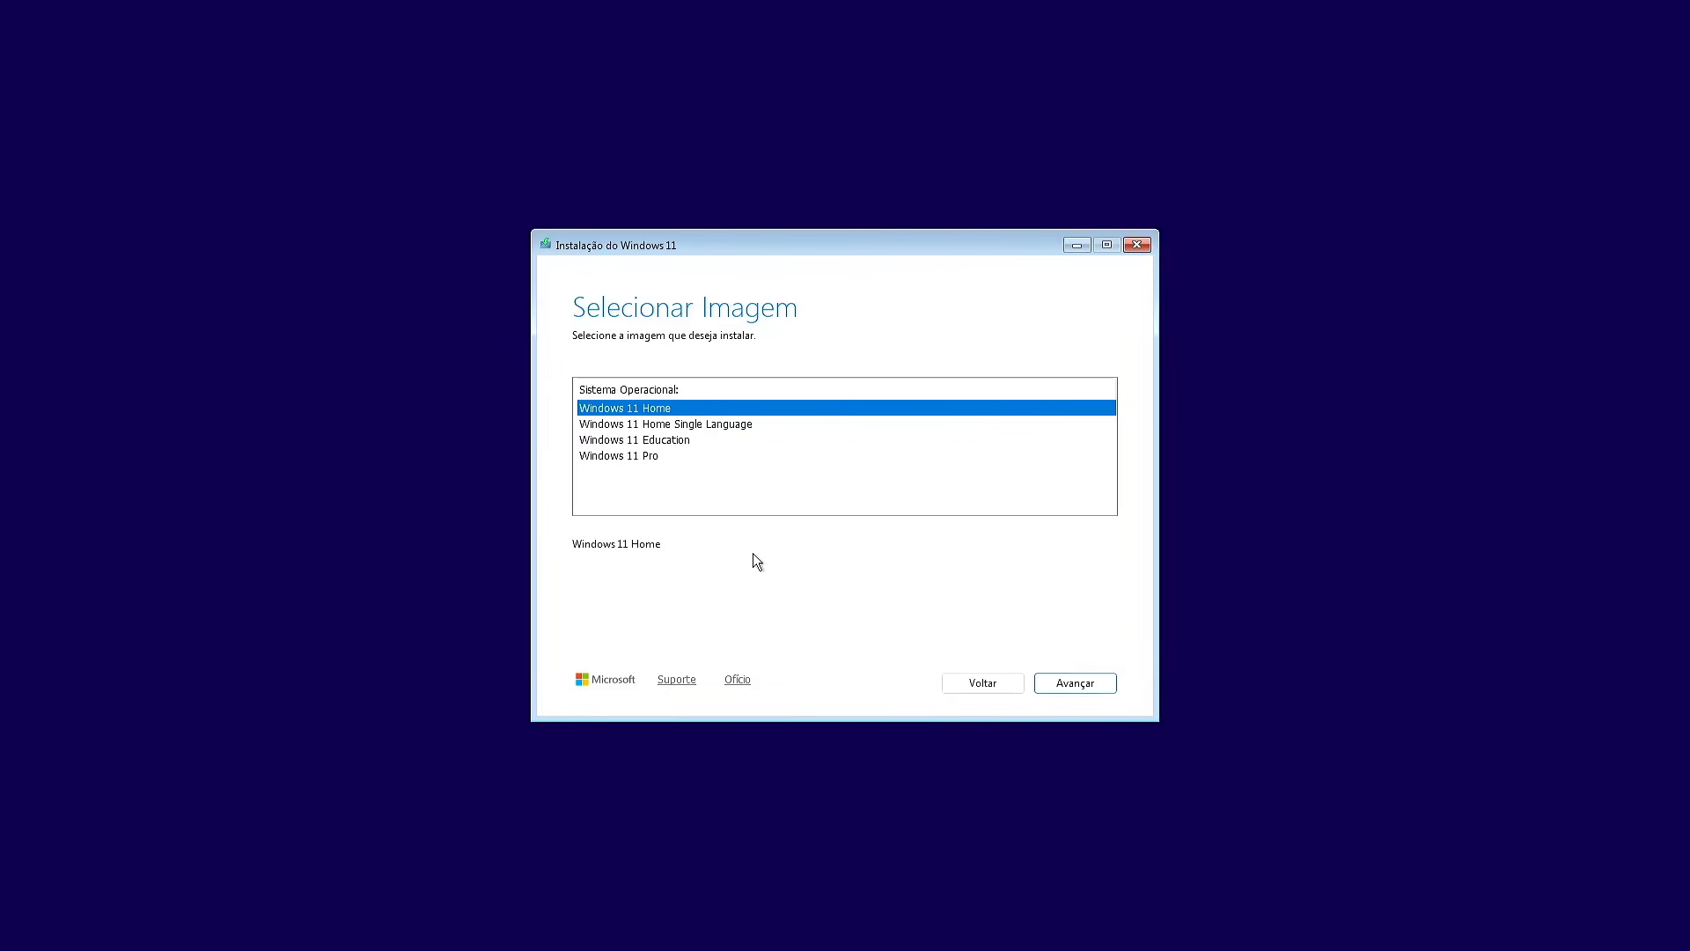
- Choose the Windows 11 Pro image for installation and continue
click(688, 454)
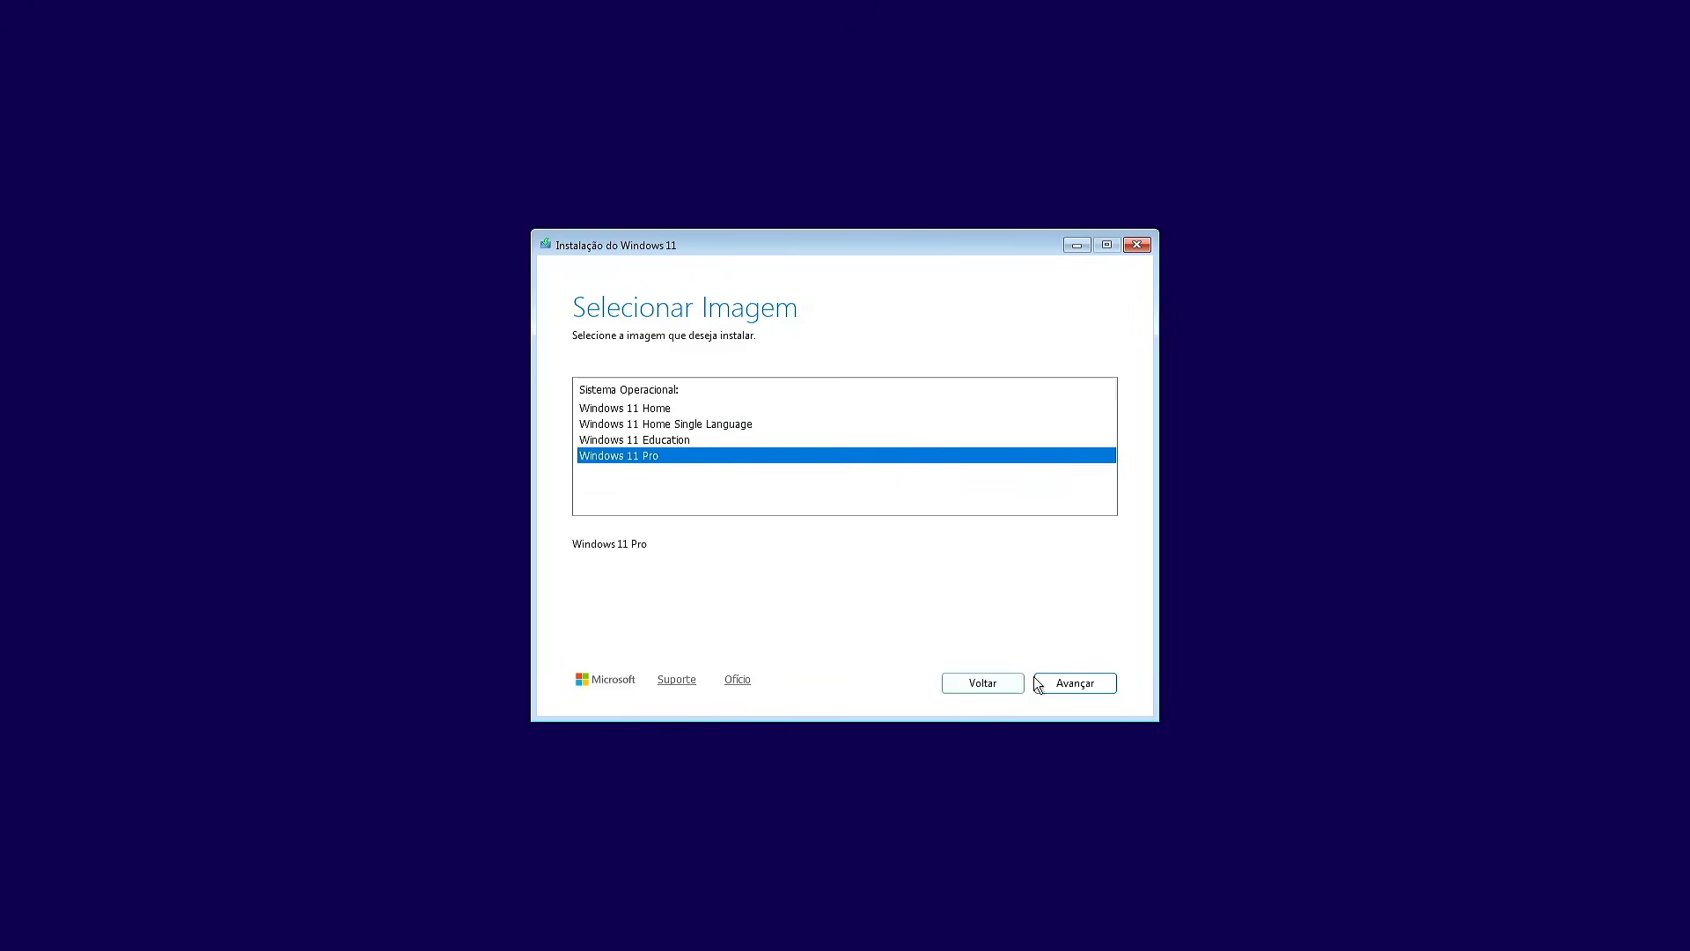
click(1073, 684)
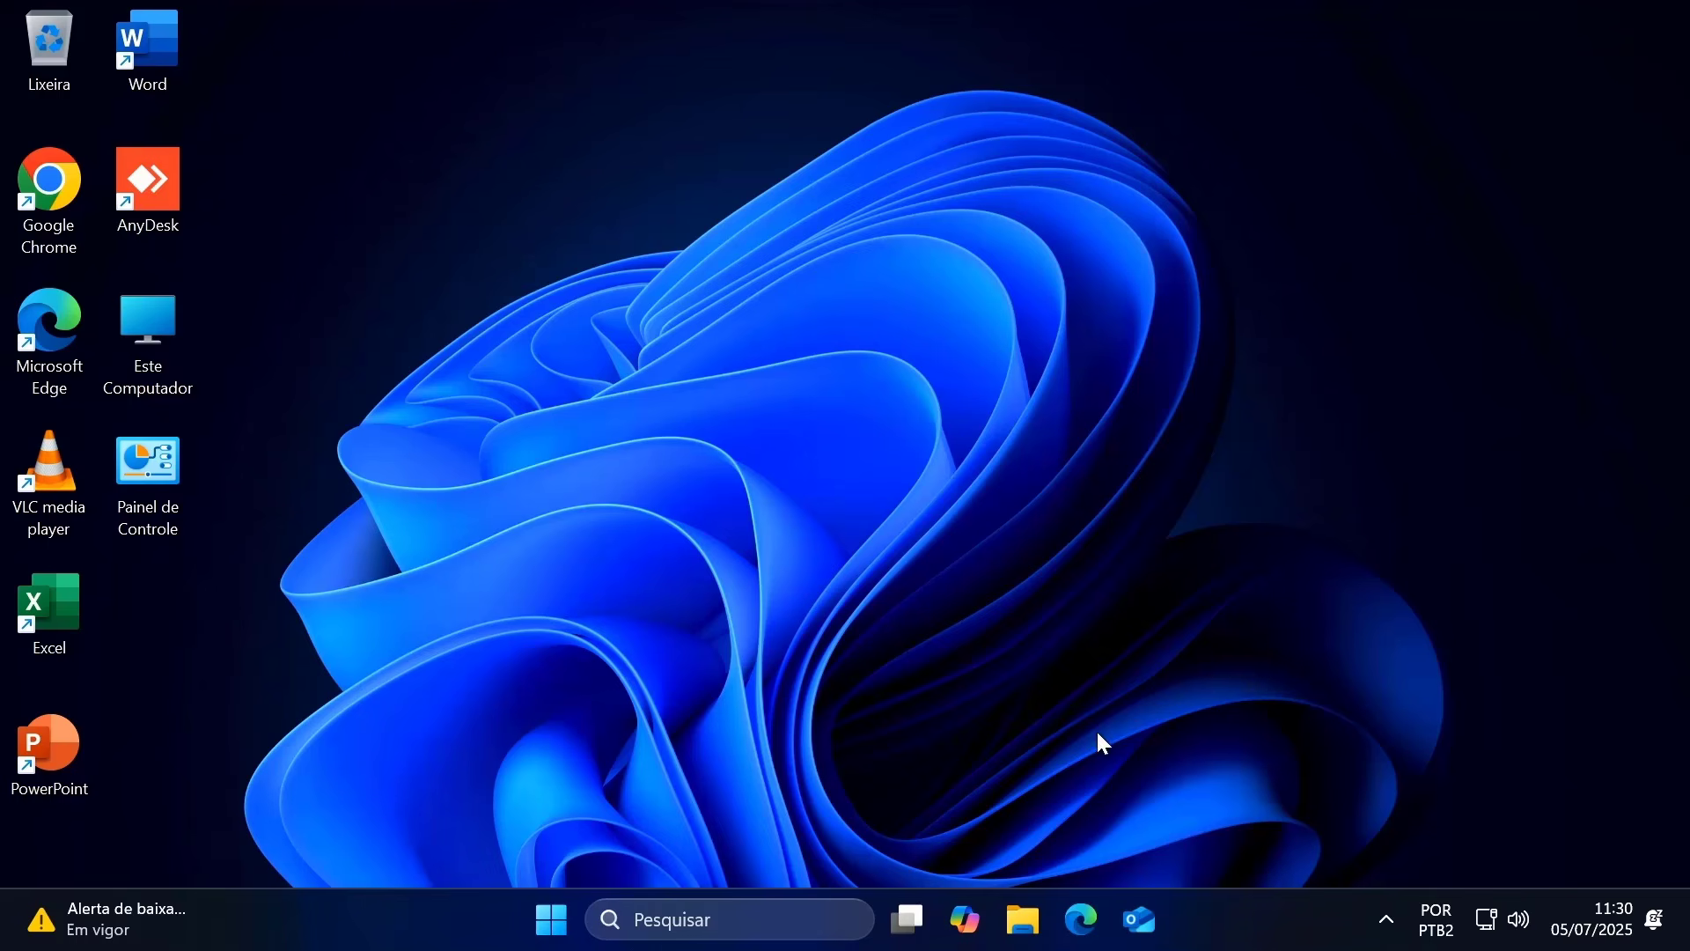
- Open the Downloads folder in a new File Explorer window and check the Windows ISO image file
key(super+e)
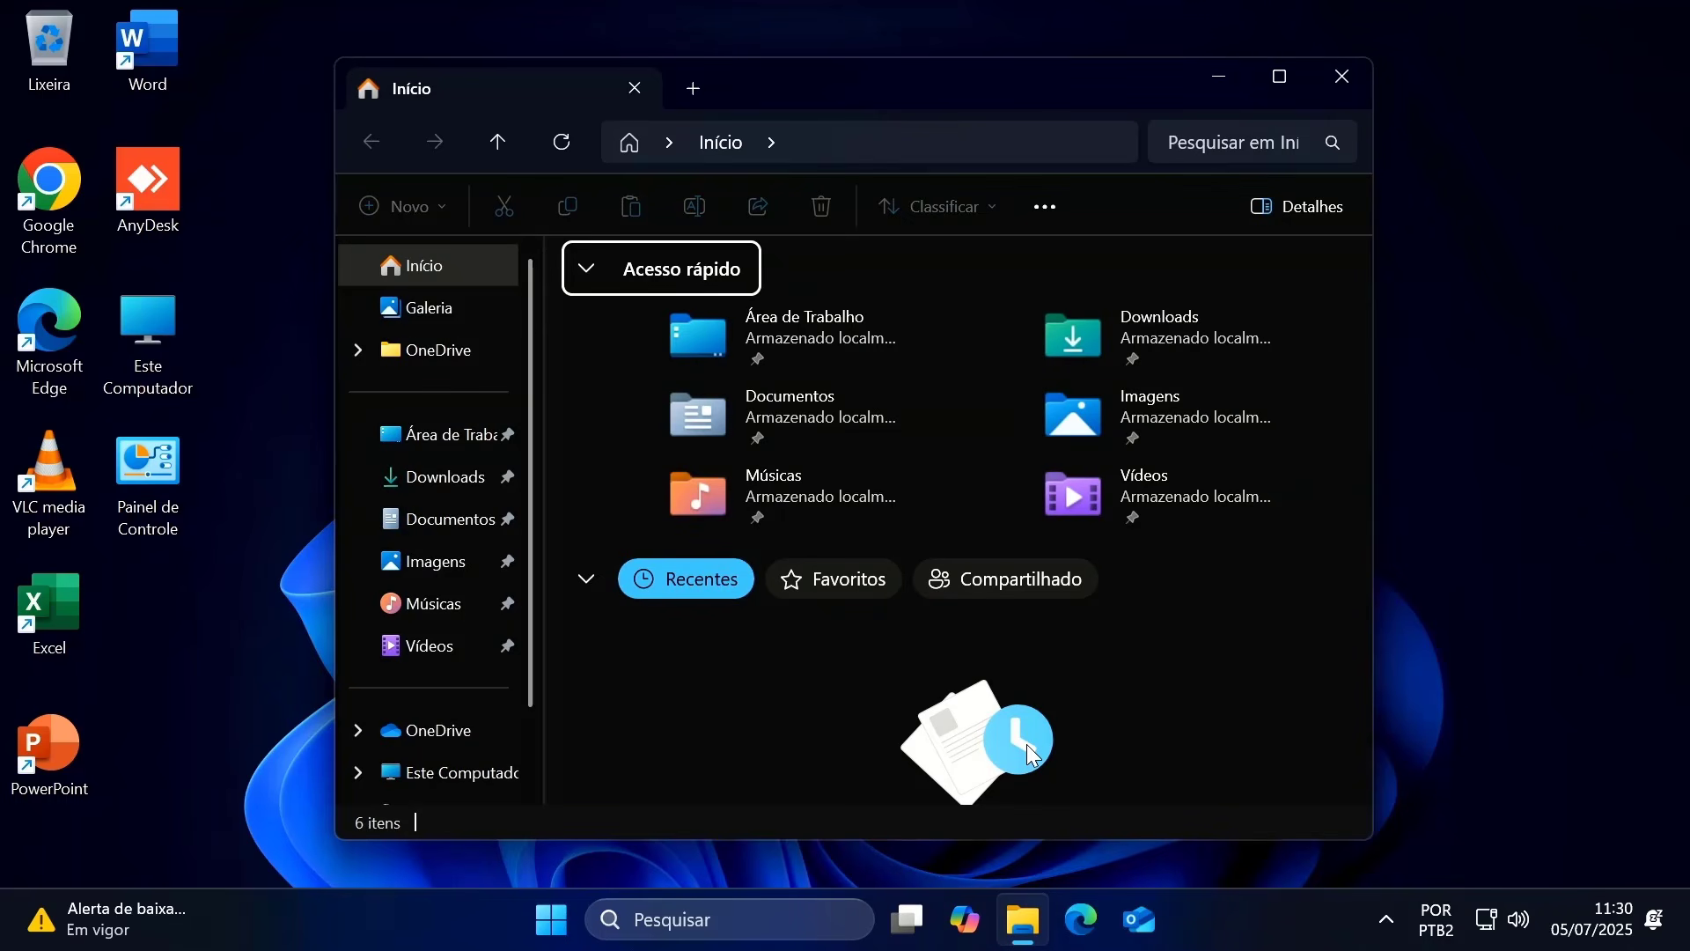
click(467, 480)
drag(945, 422, 701, 329)
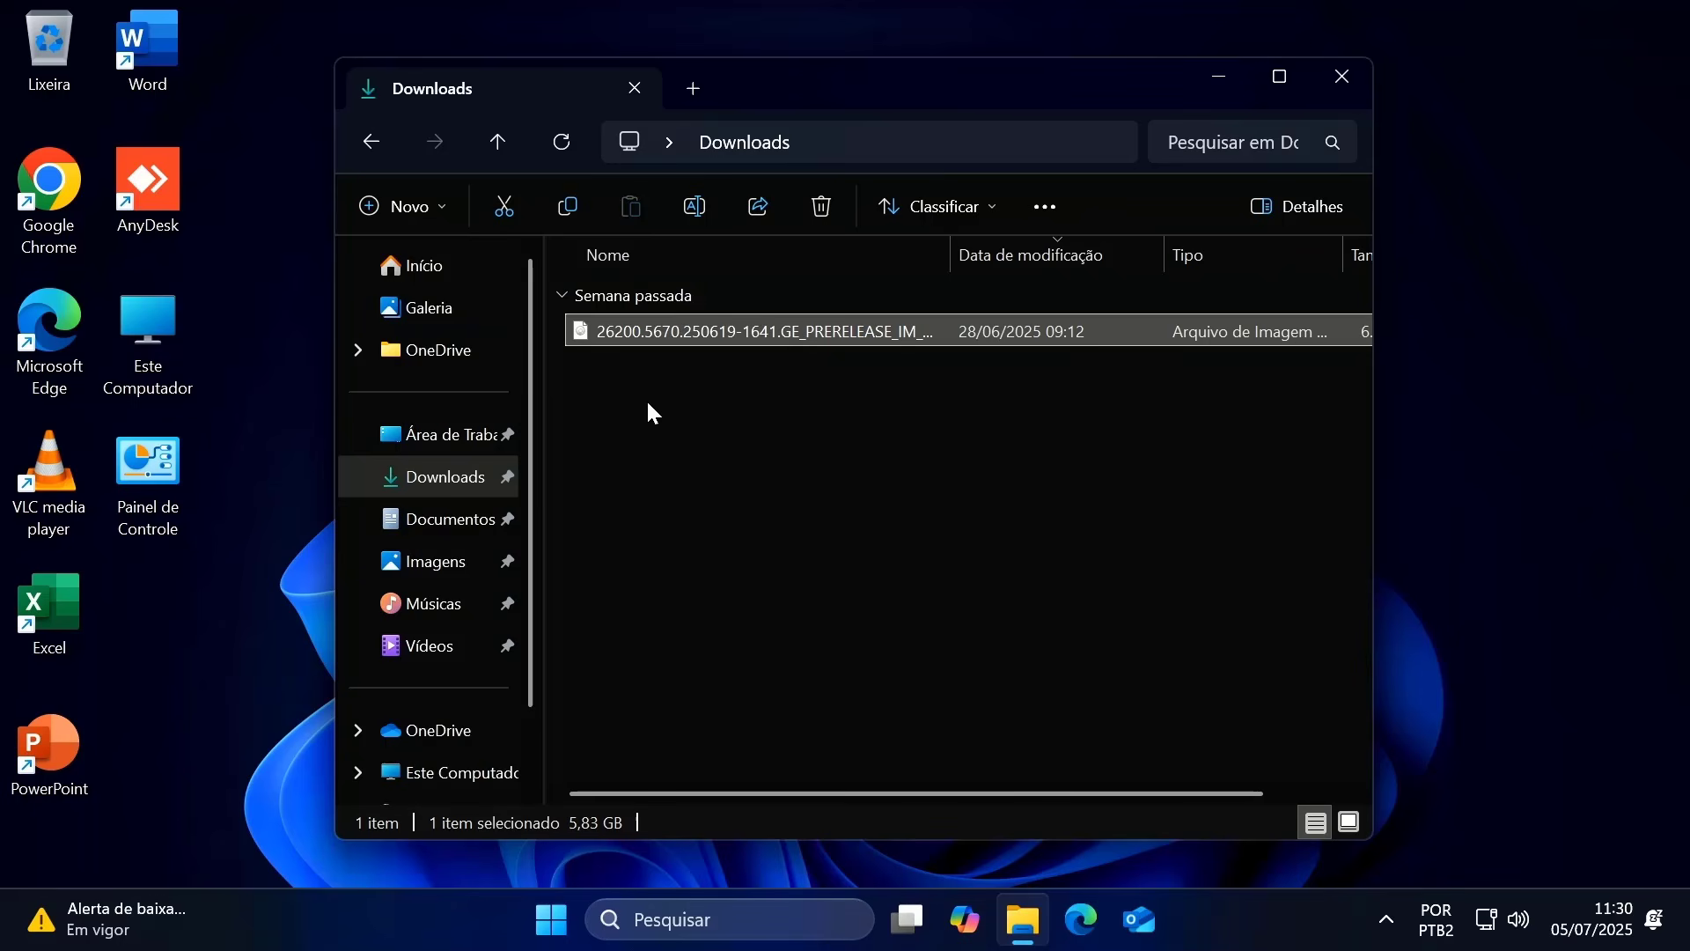
- Check which drives are listed under This Computer (Este Computador), including Windows (C:)
click(467, 766)
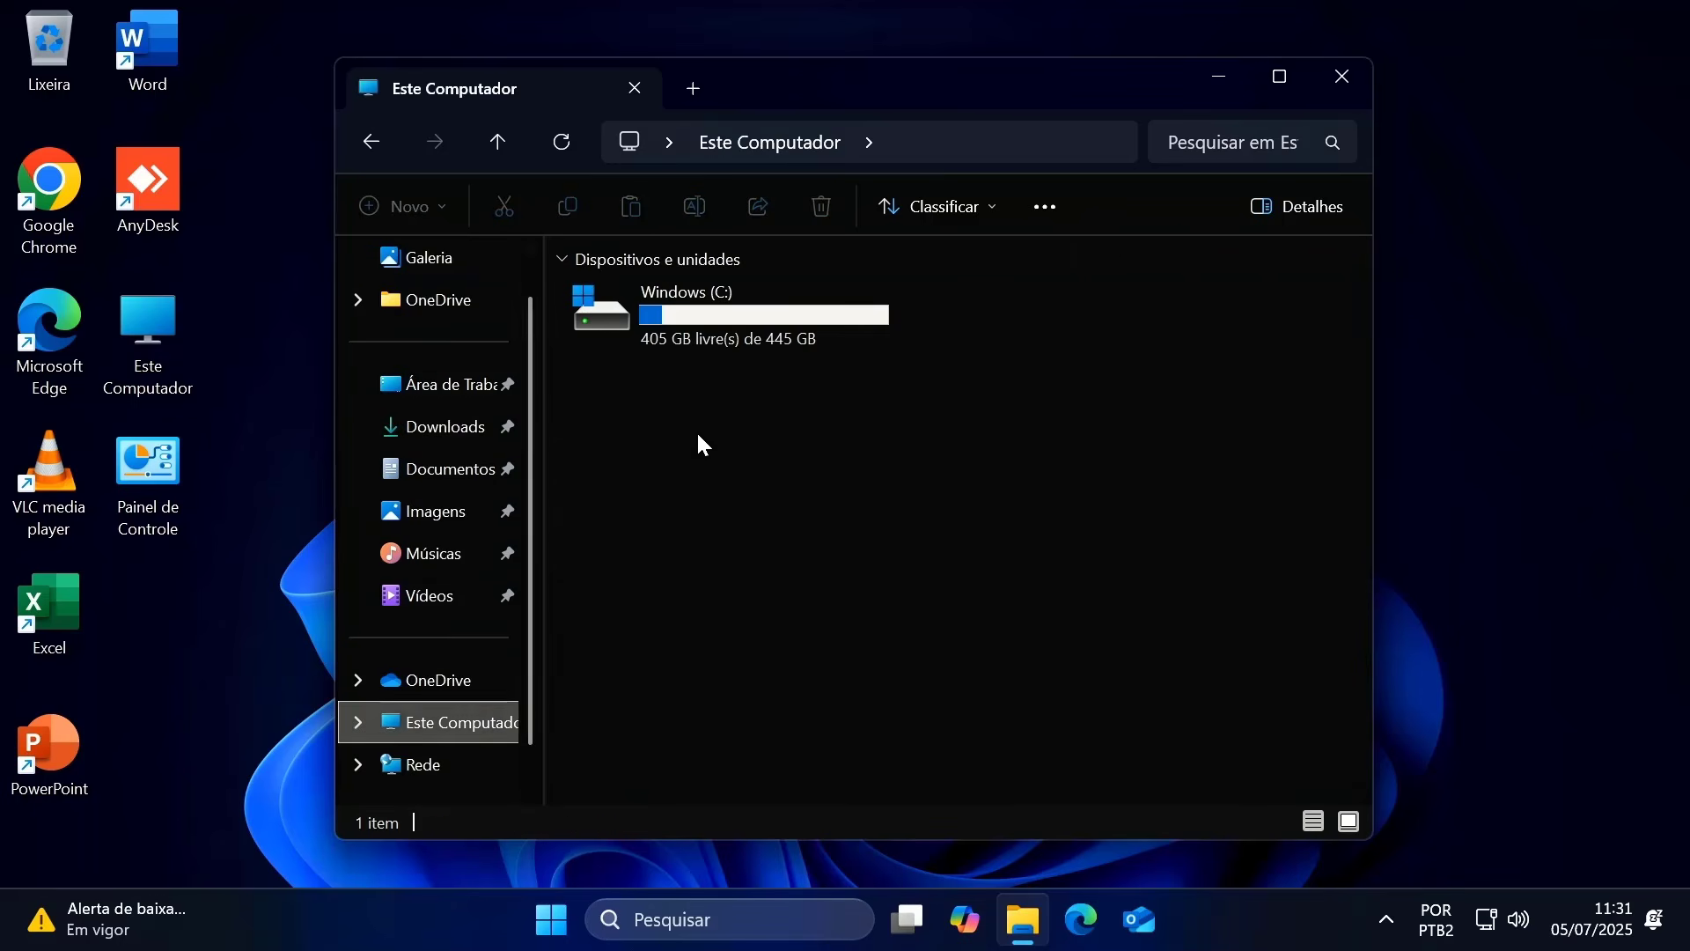
click(786, 342)
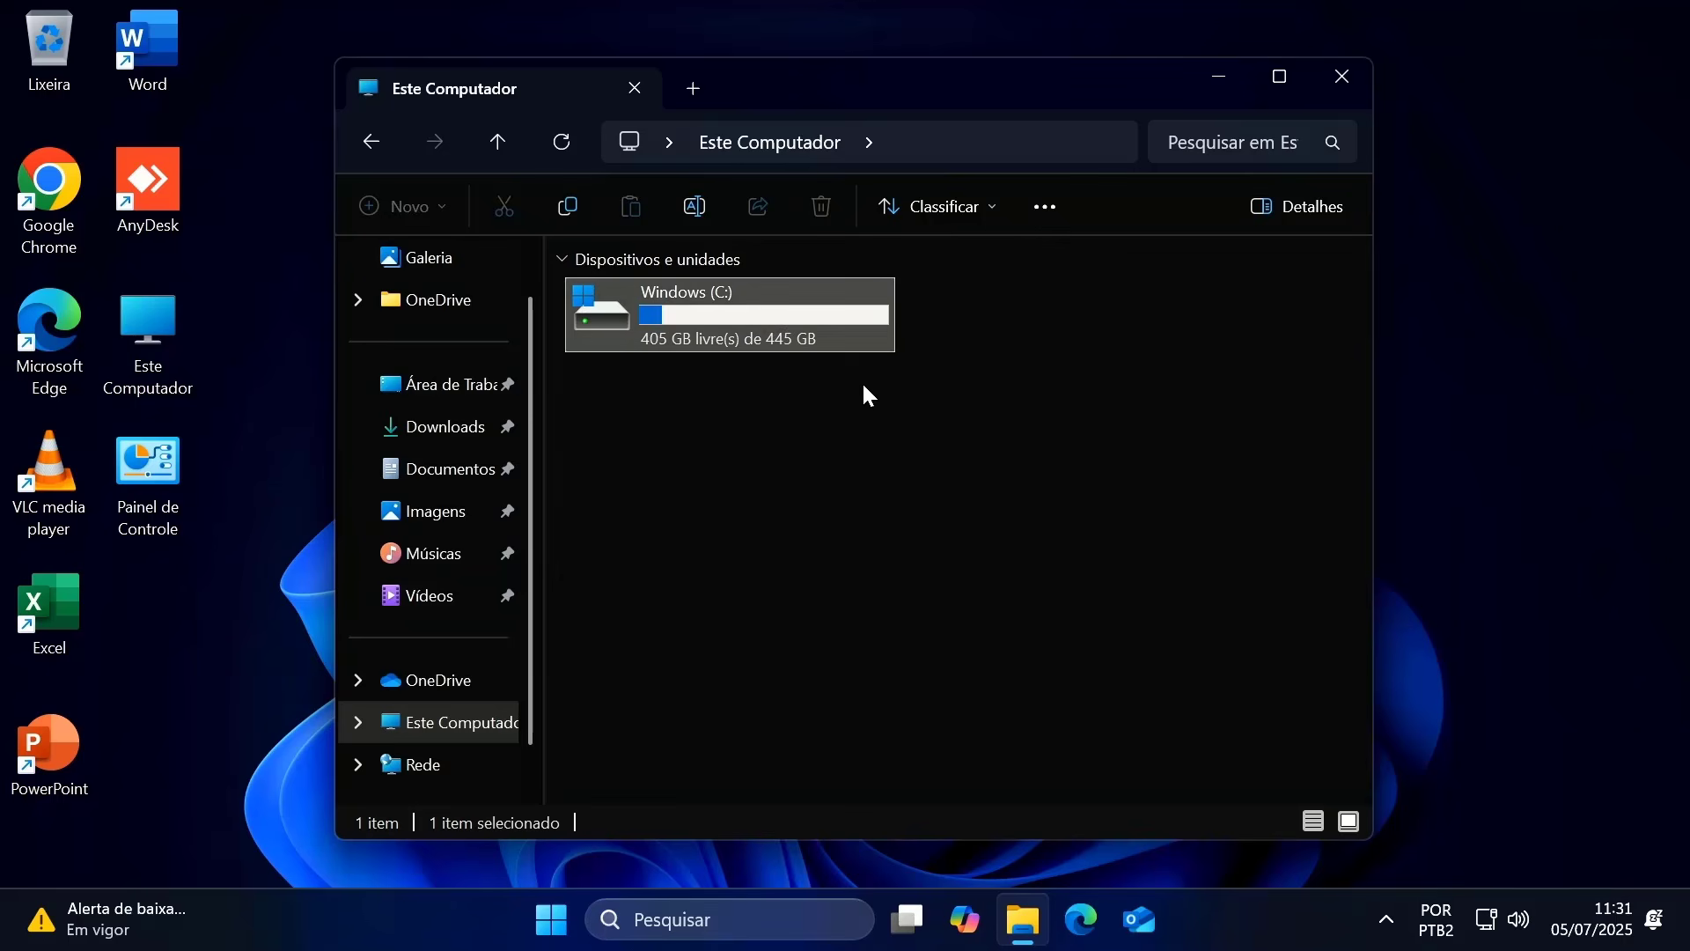
drag(900, 398, 650, 307)
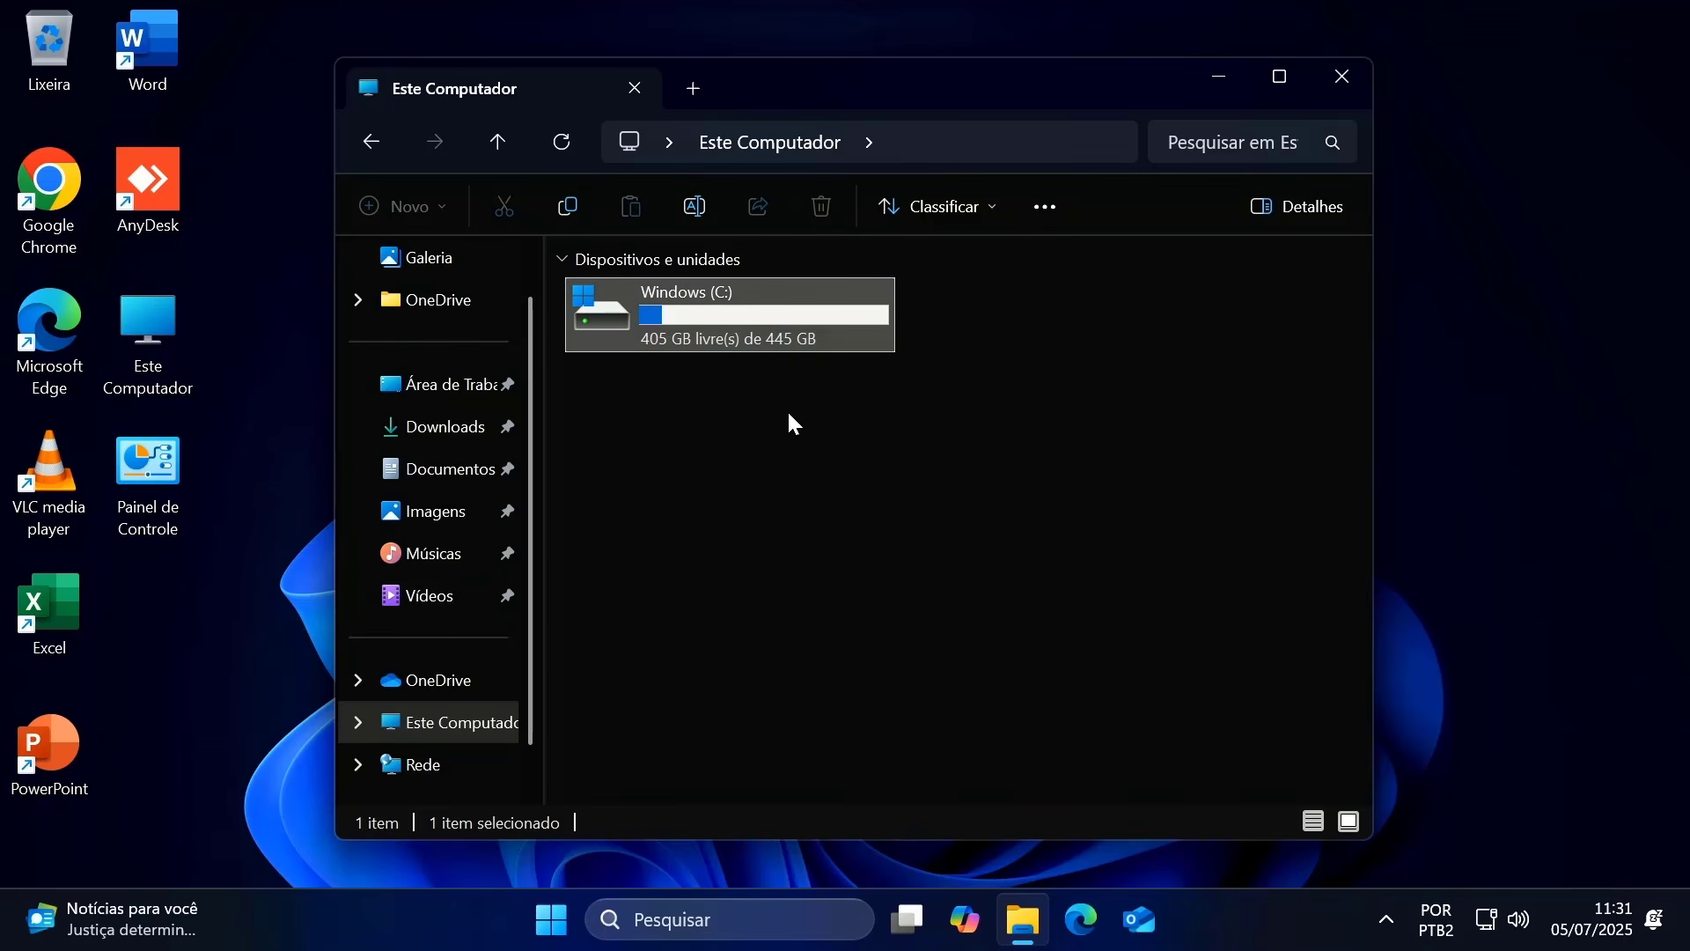
- Open Disk Management and shrink the Windows (C:) volume on Disk 1 by 6144 MB
right_click(567, 895)
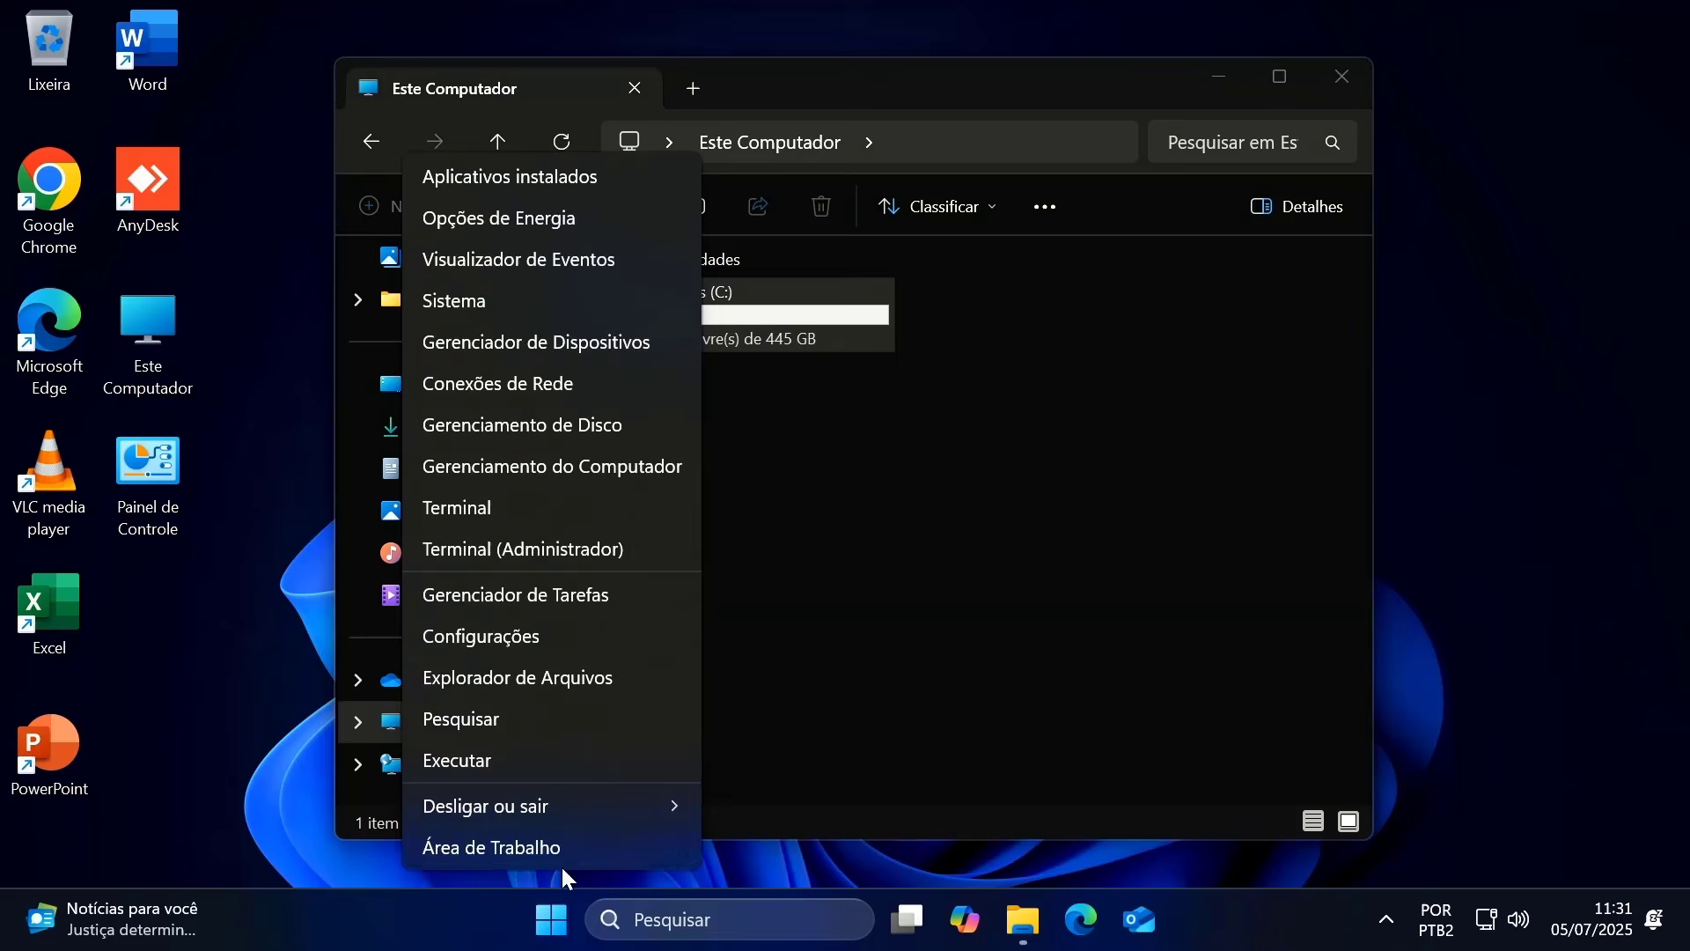
click(560, 424)
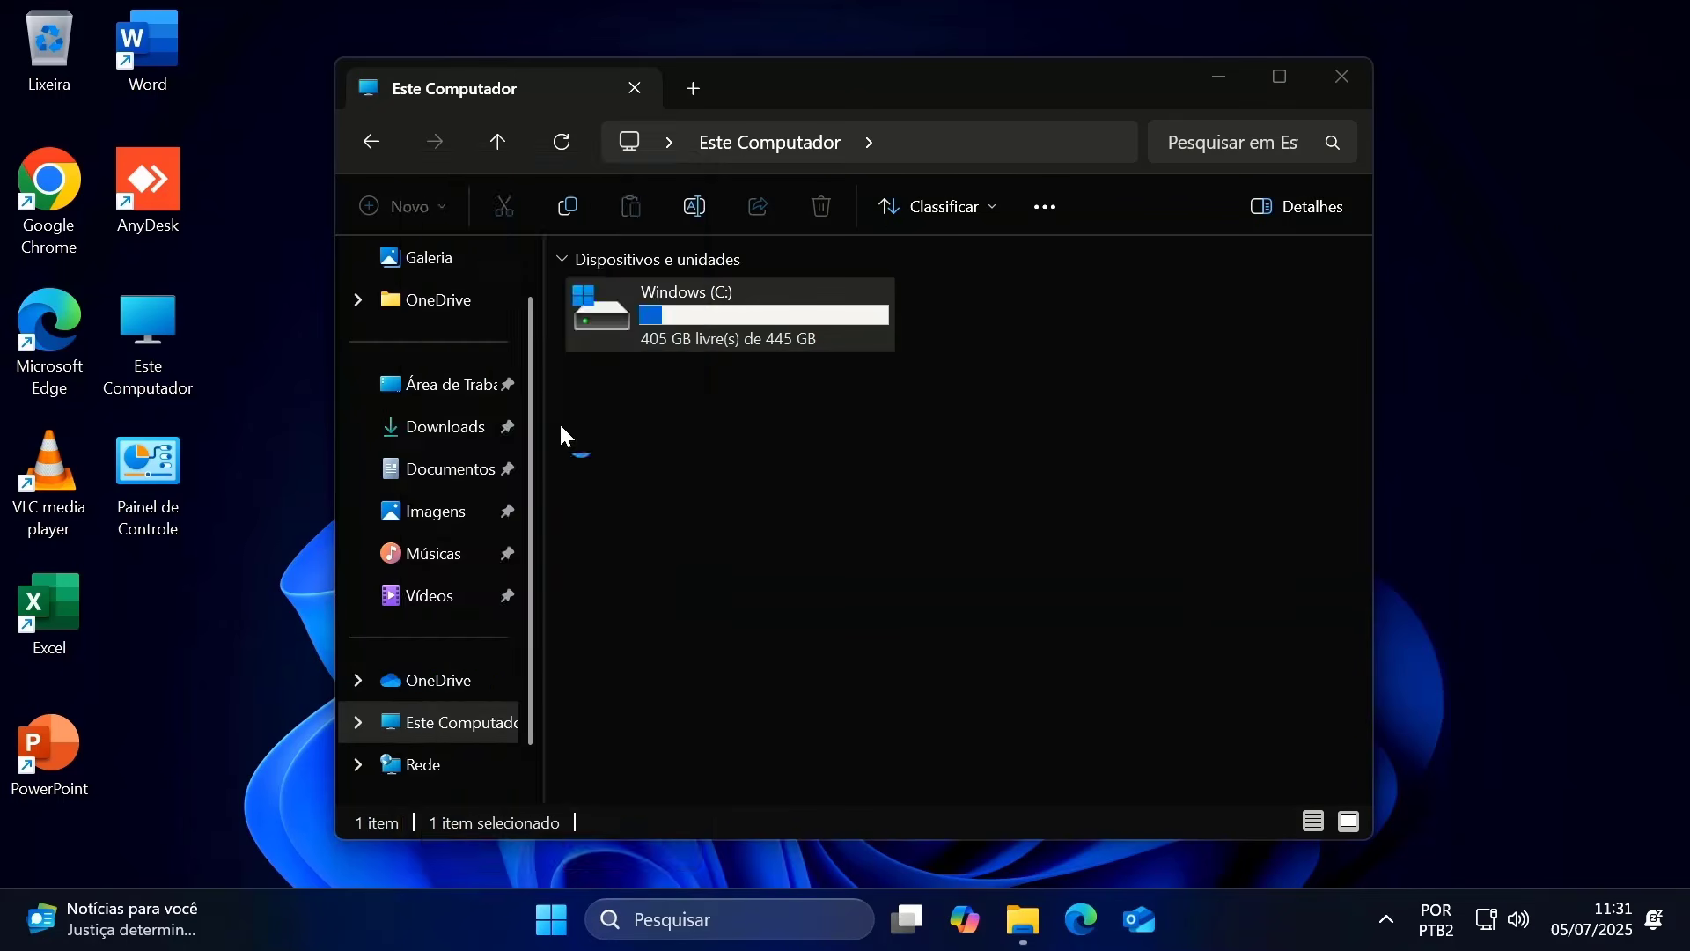
drag(801, 125, 871, 82)
click(687, 706)
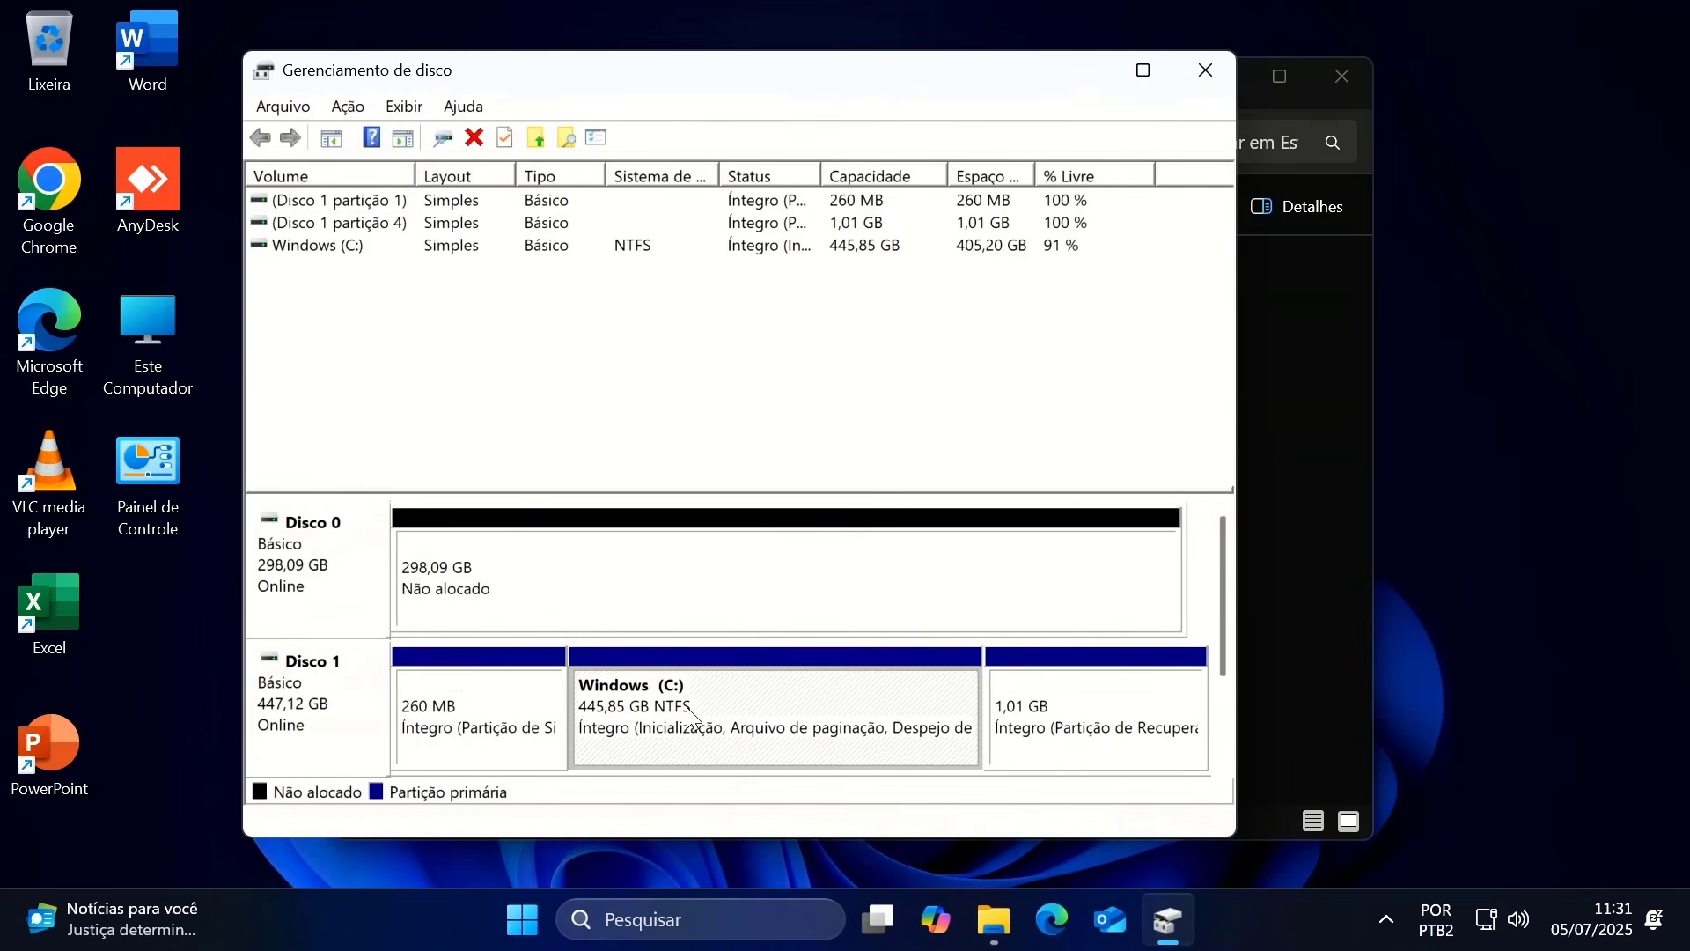
right_click(687, 707)
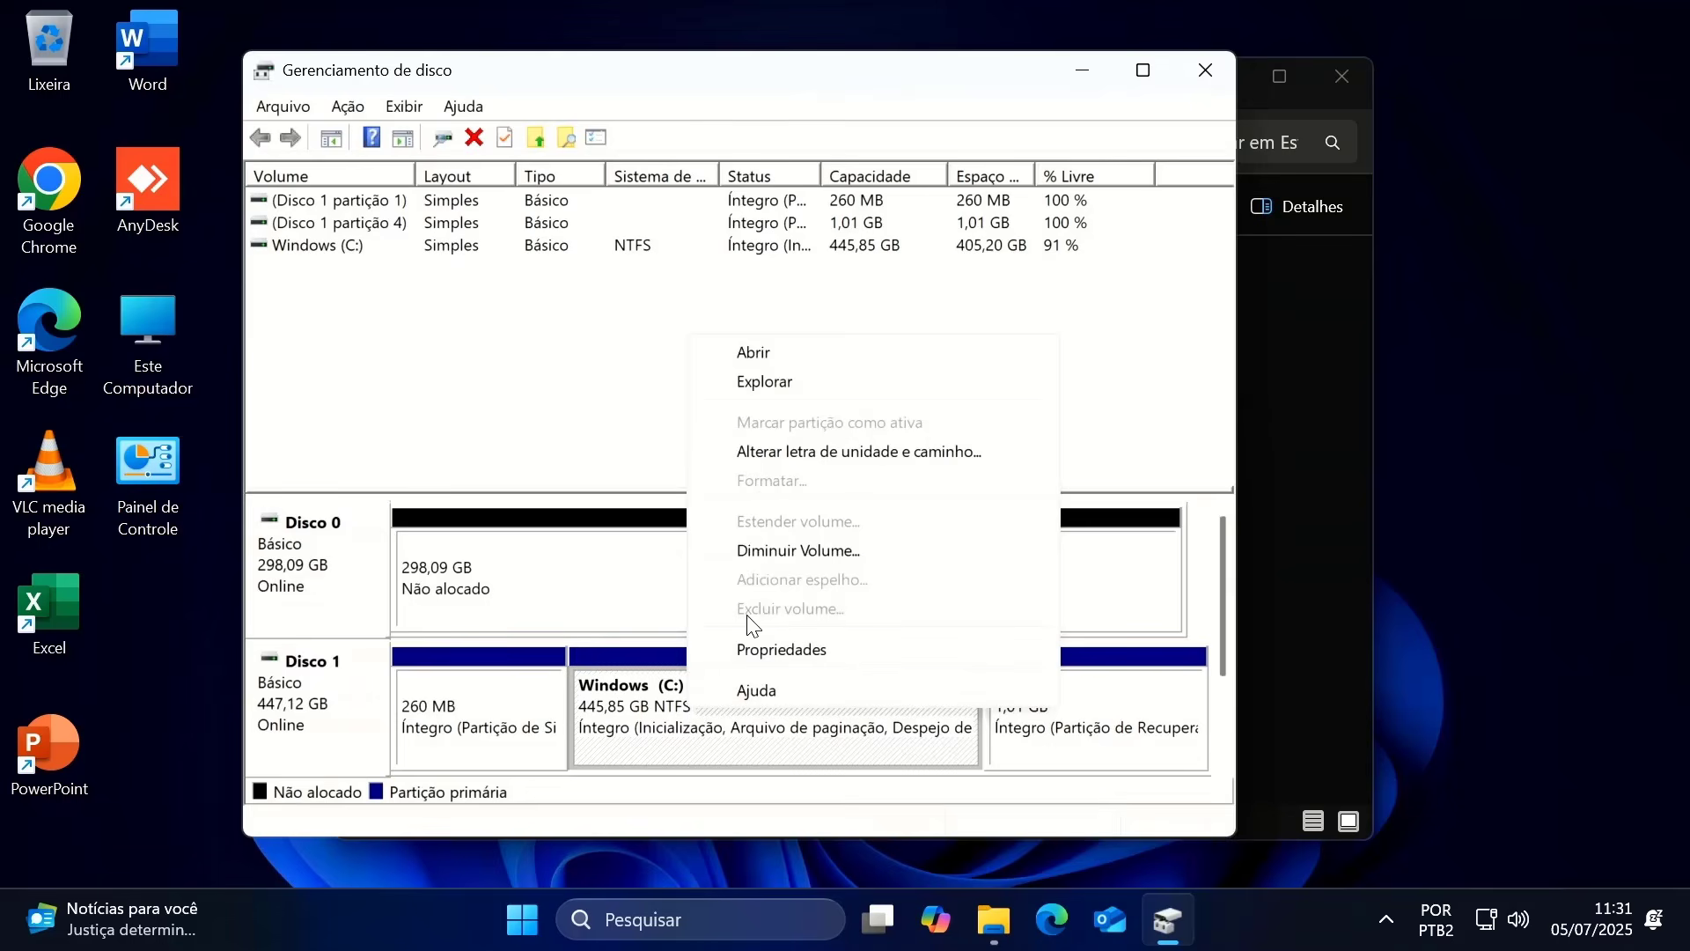
click(798, 551)
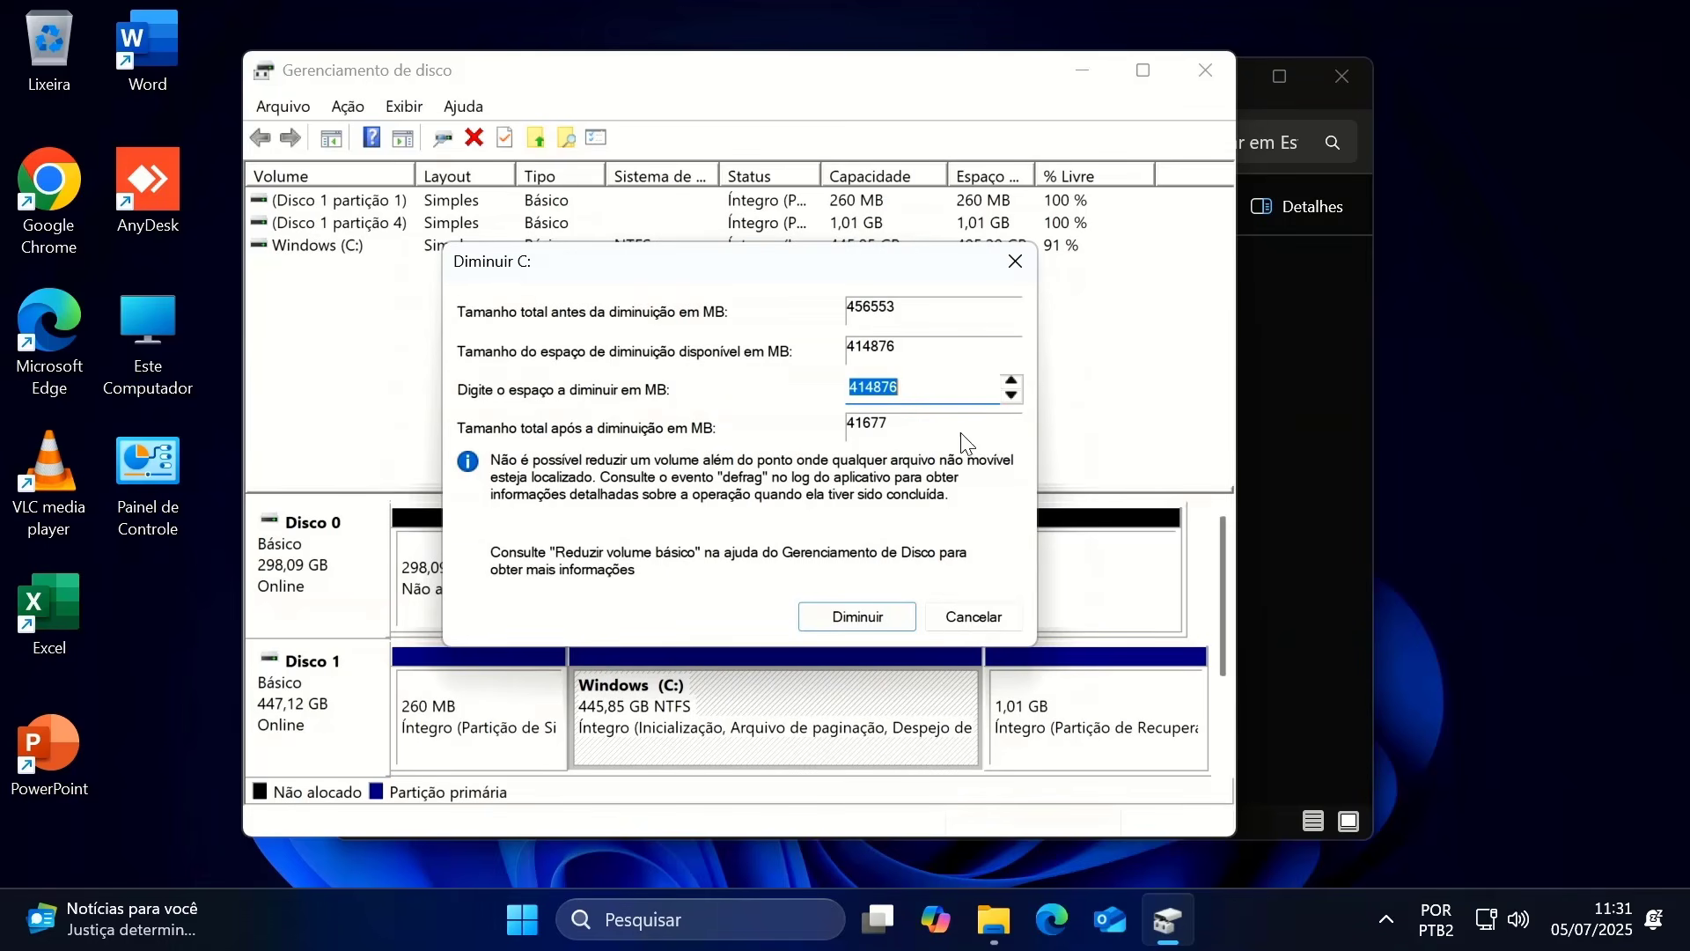
drag(961, 385, 816, 382)
text(6144)
click(845, 622)
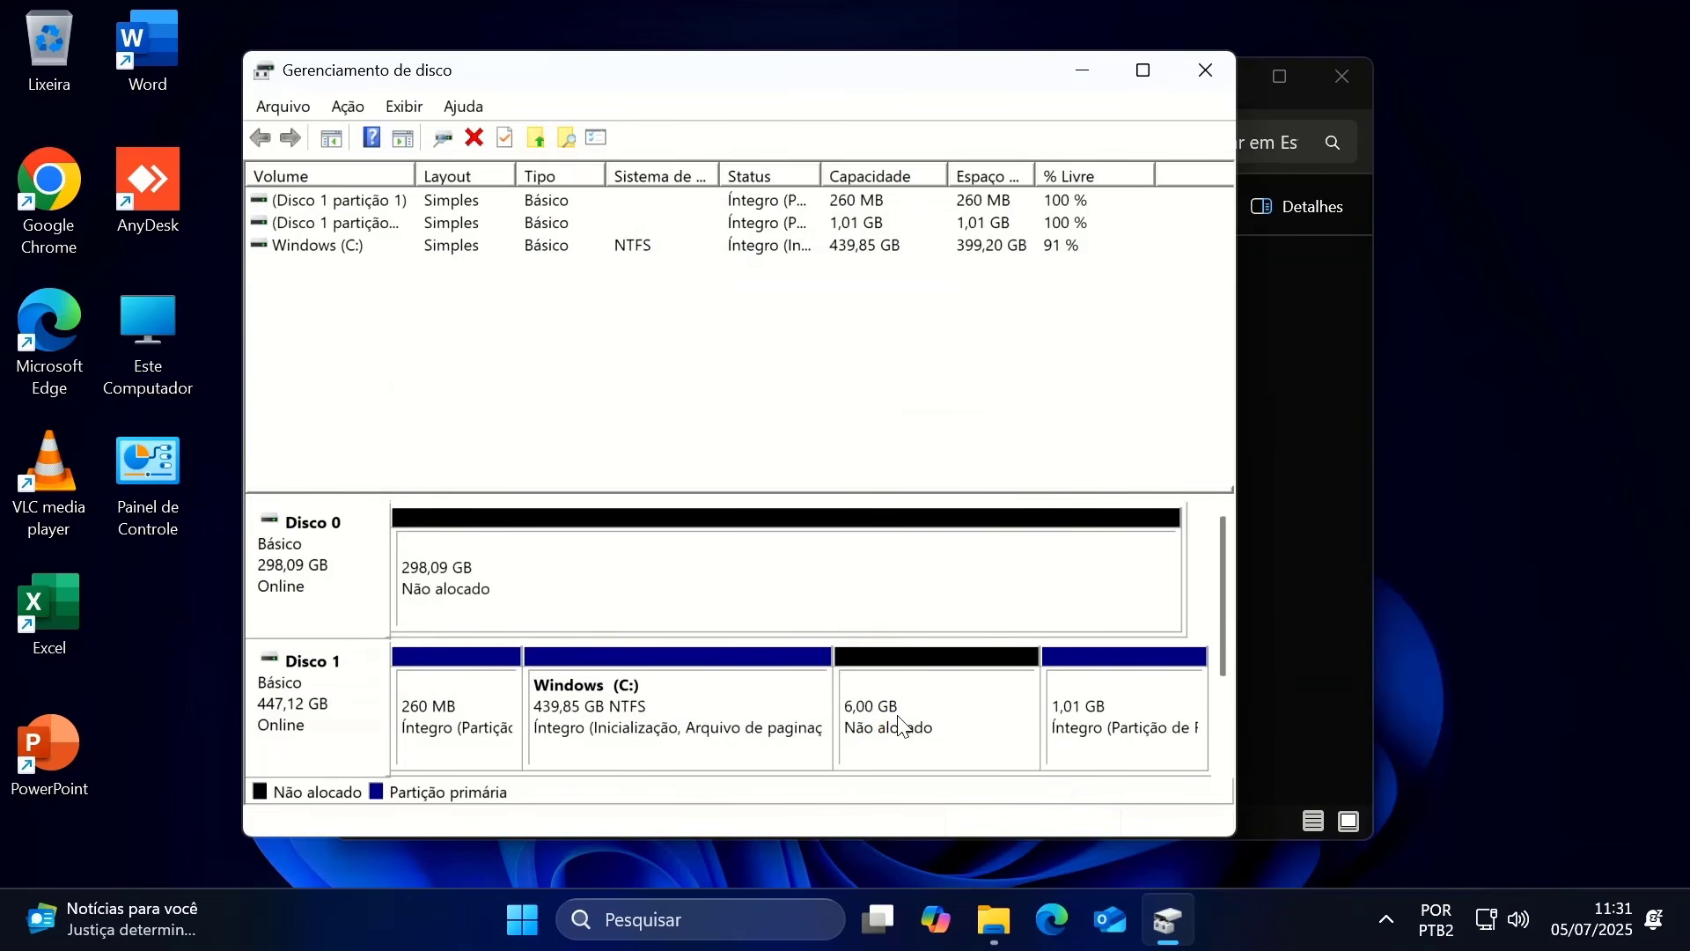
- Extend the Windows (C:) volume on Disk 1 with the adjacent unallocated 6143 MB
click(870, 727)
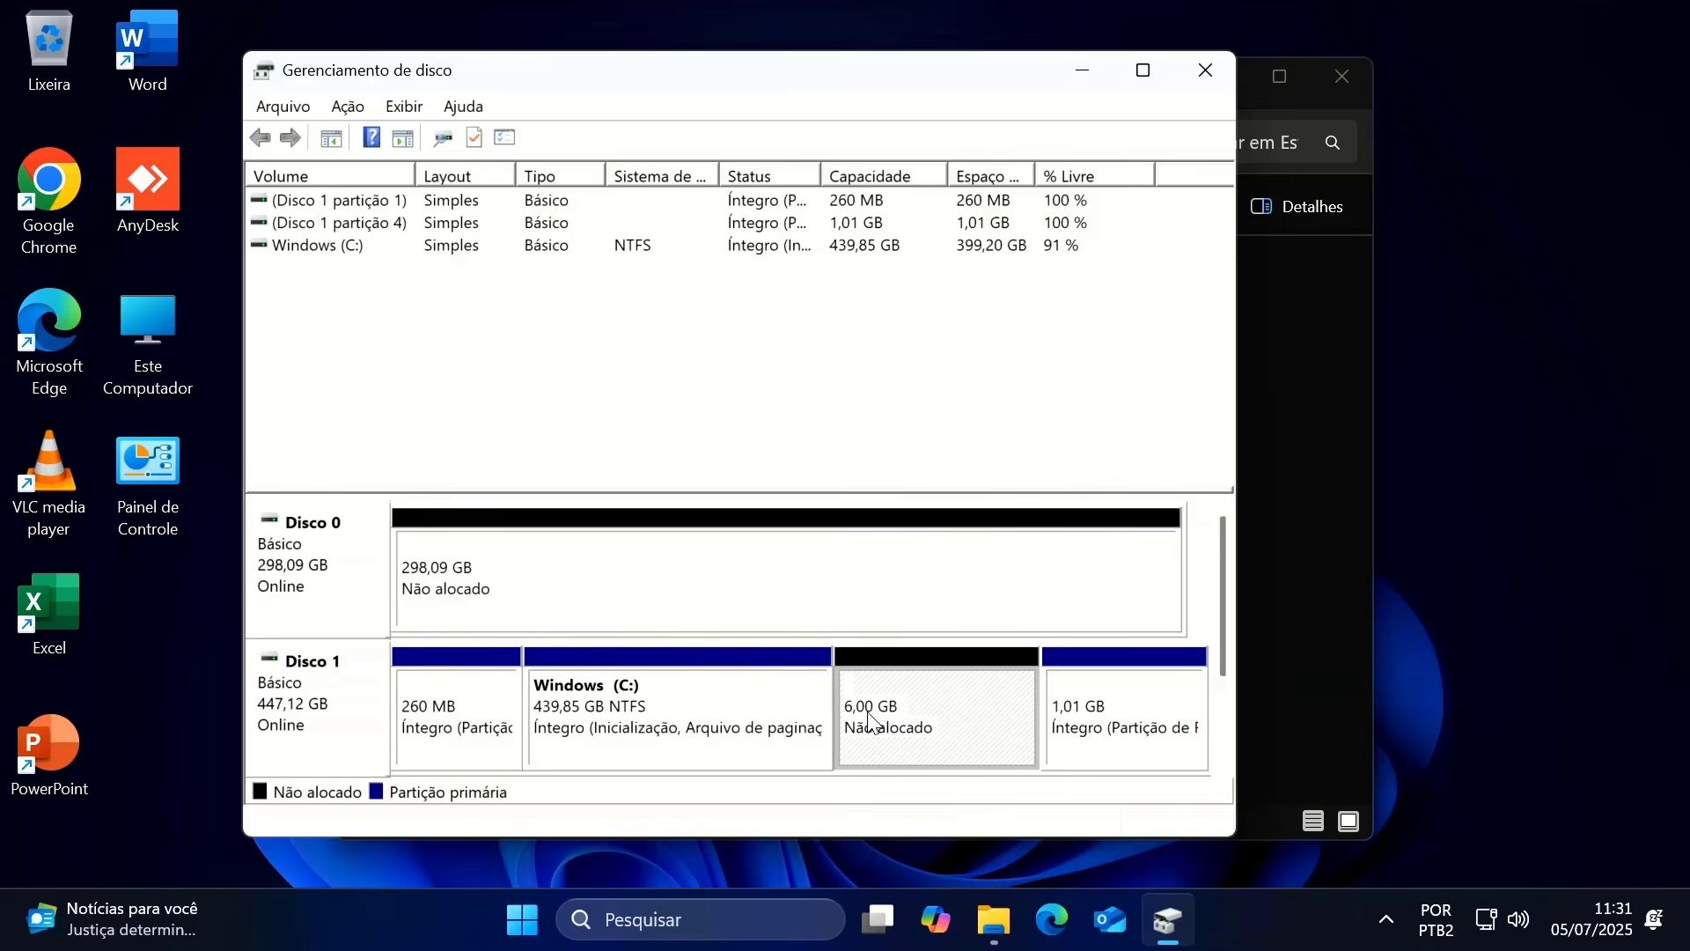
right_click(792, 735)
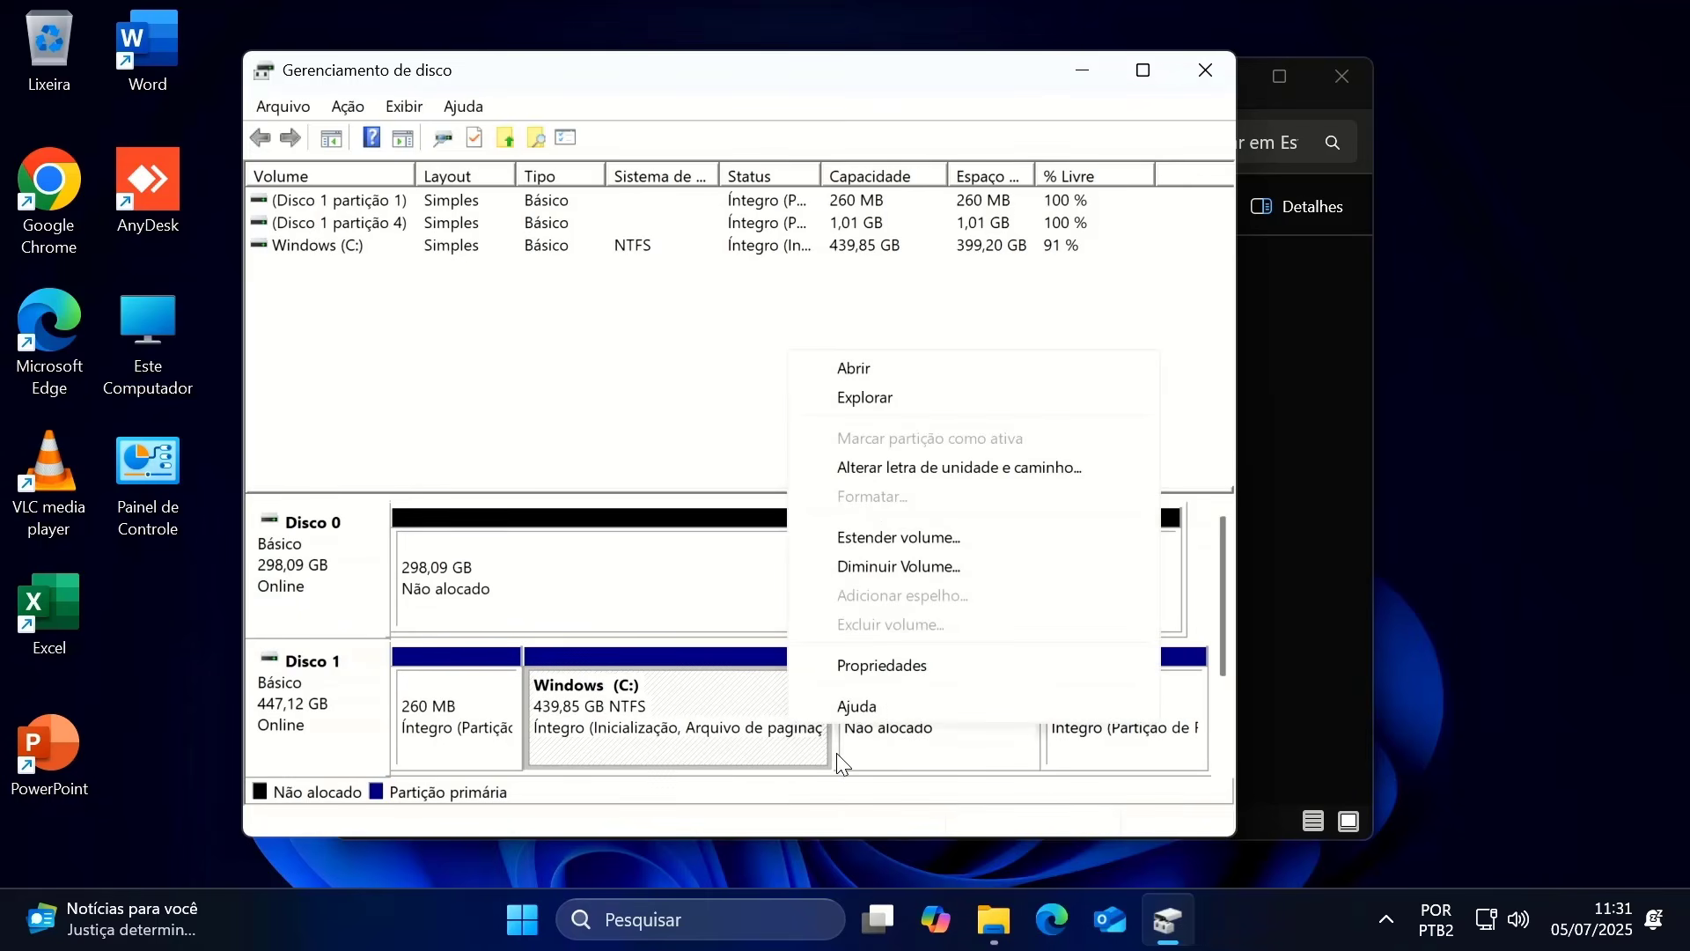
click(915, 540)
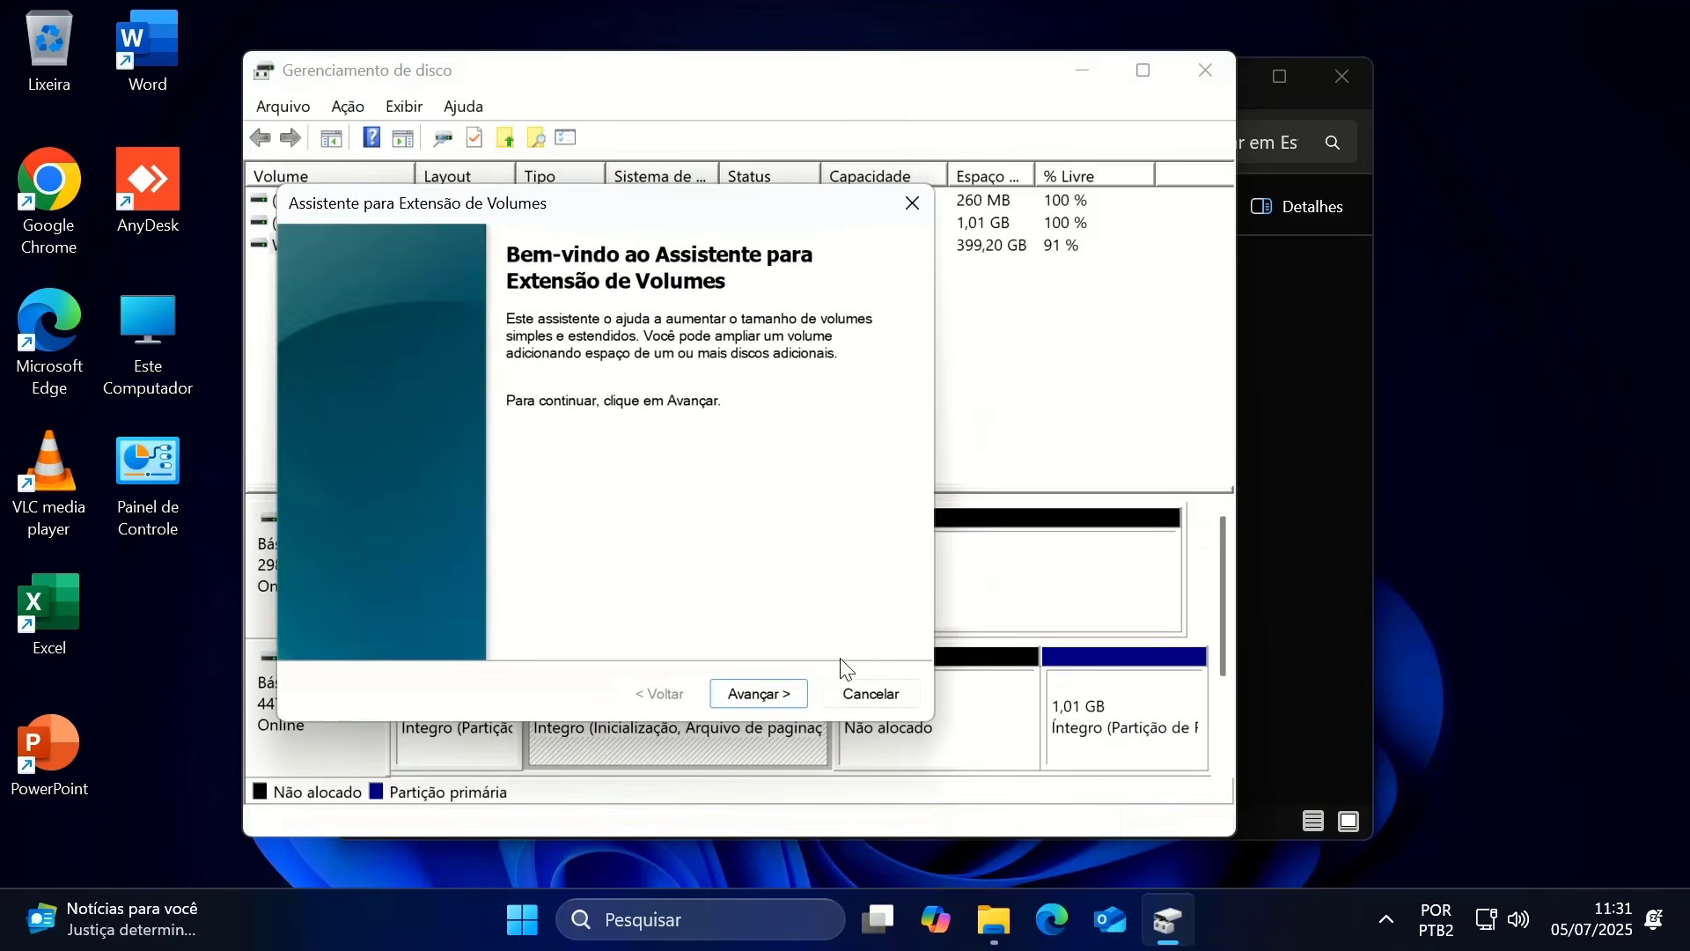
click(779, 694)
click(779, 693)
click(780, 696)
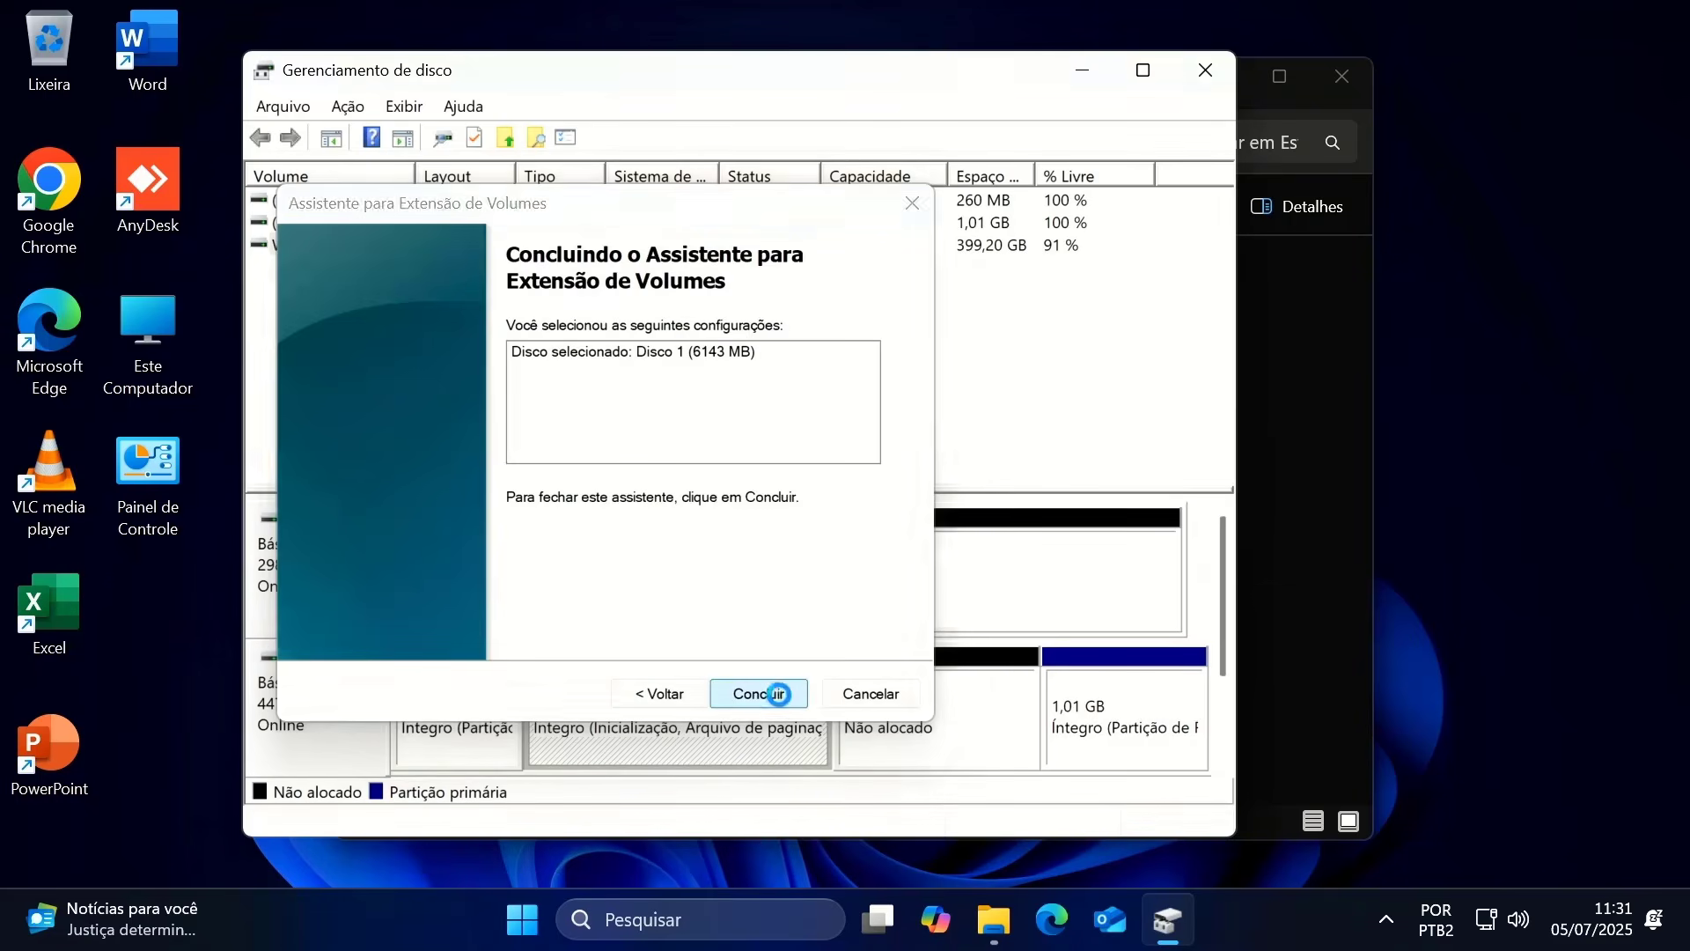
- Shrink the Windows (C:) volume on Disk 1 by 6144 MB
right_click(757, 717)
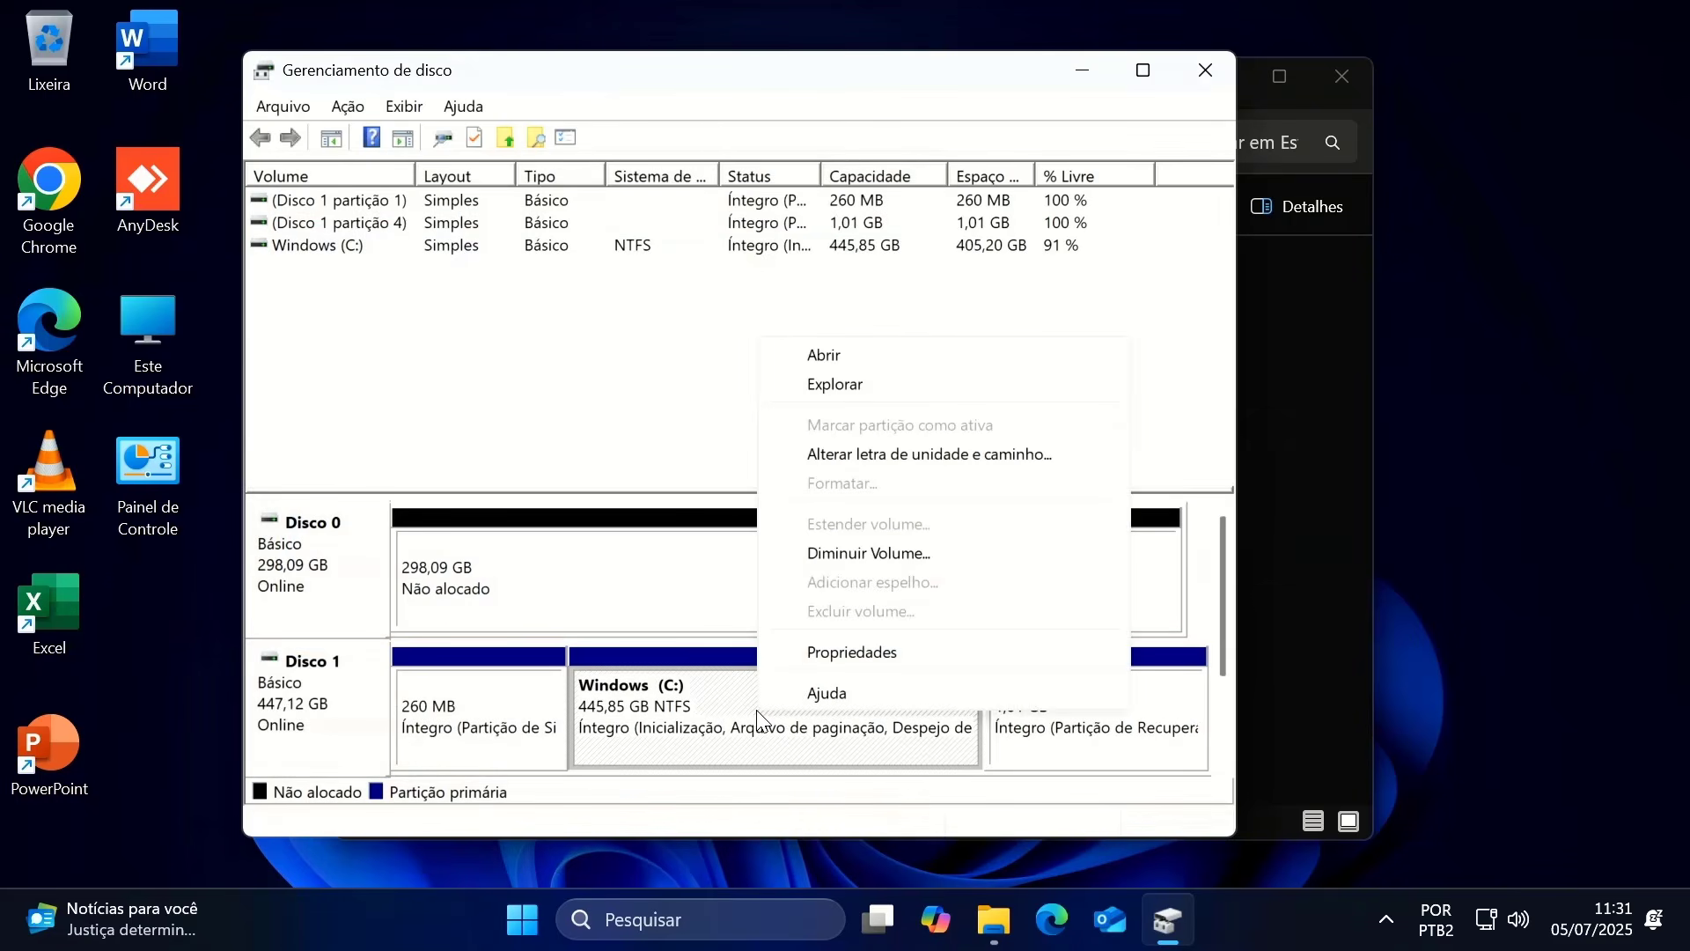
click(867, 555)
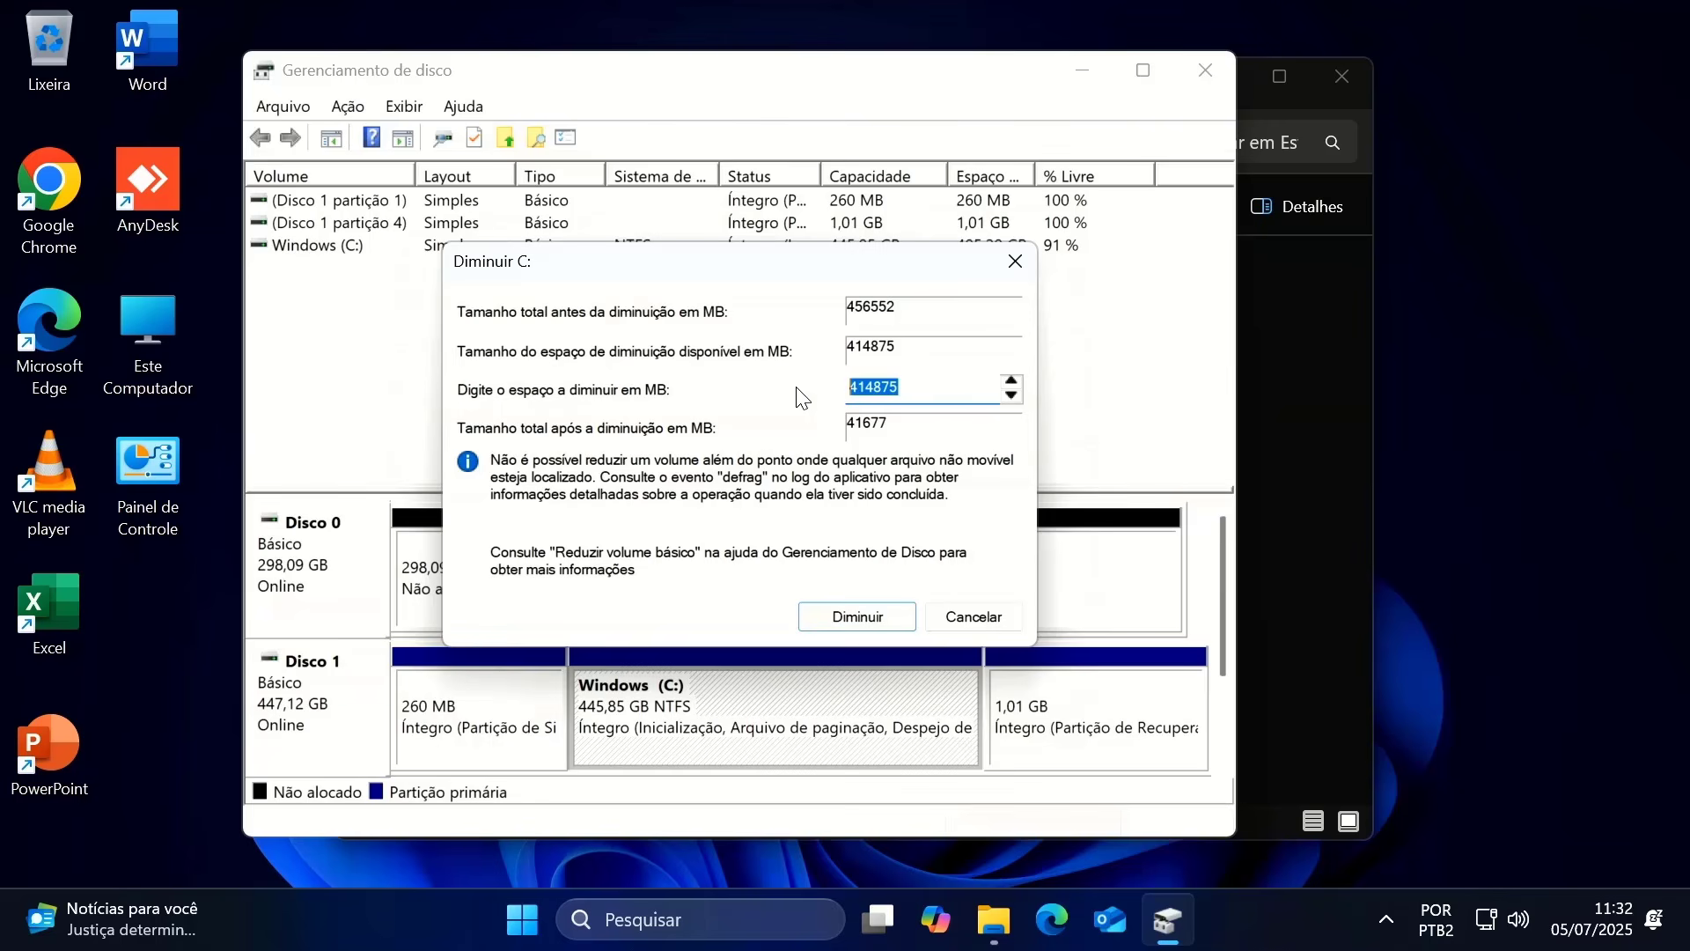
text(6144)
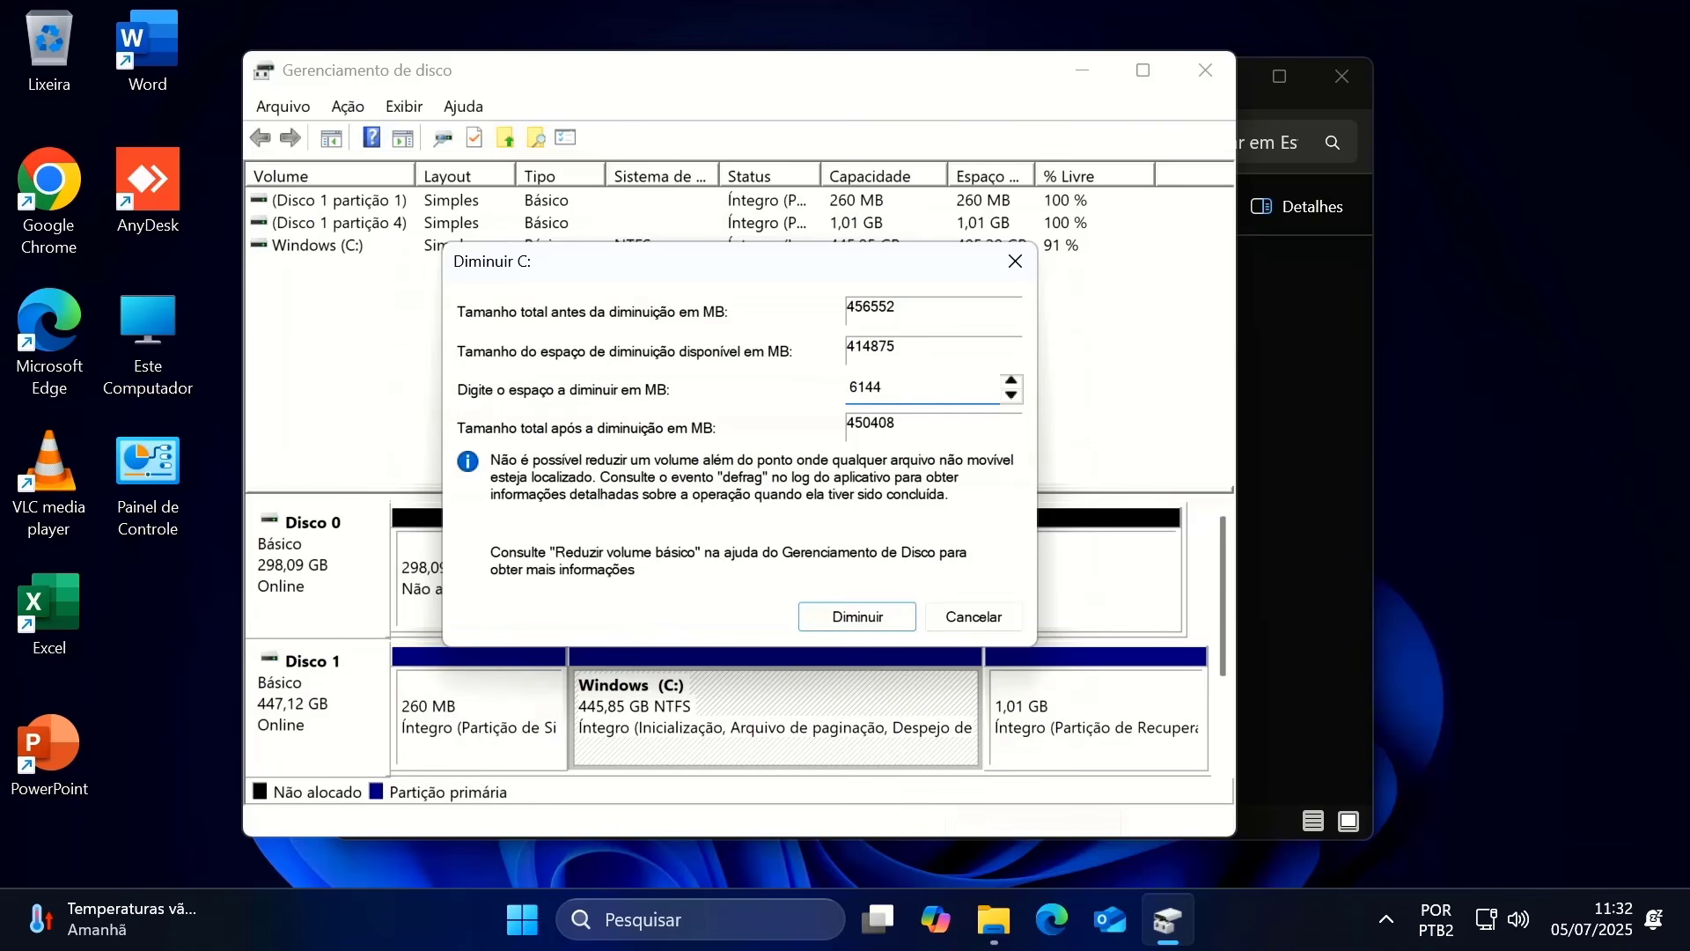
click(858, 617)
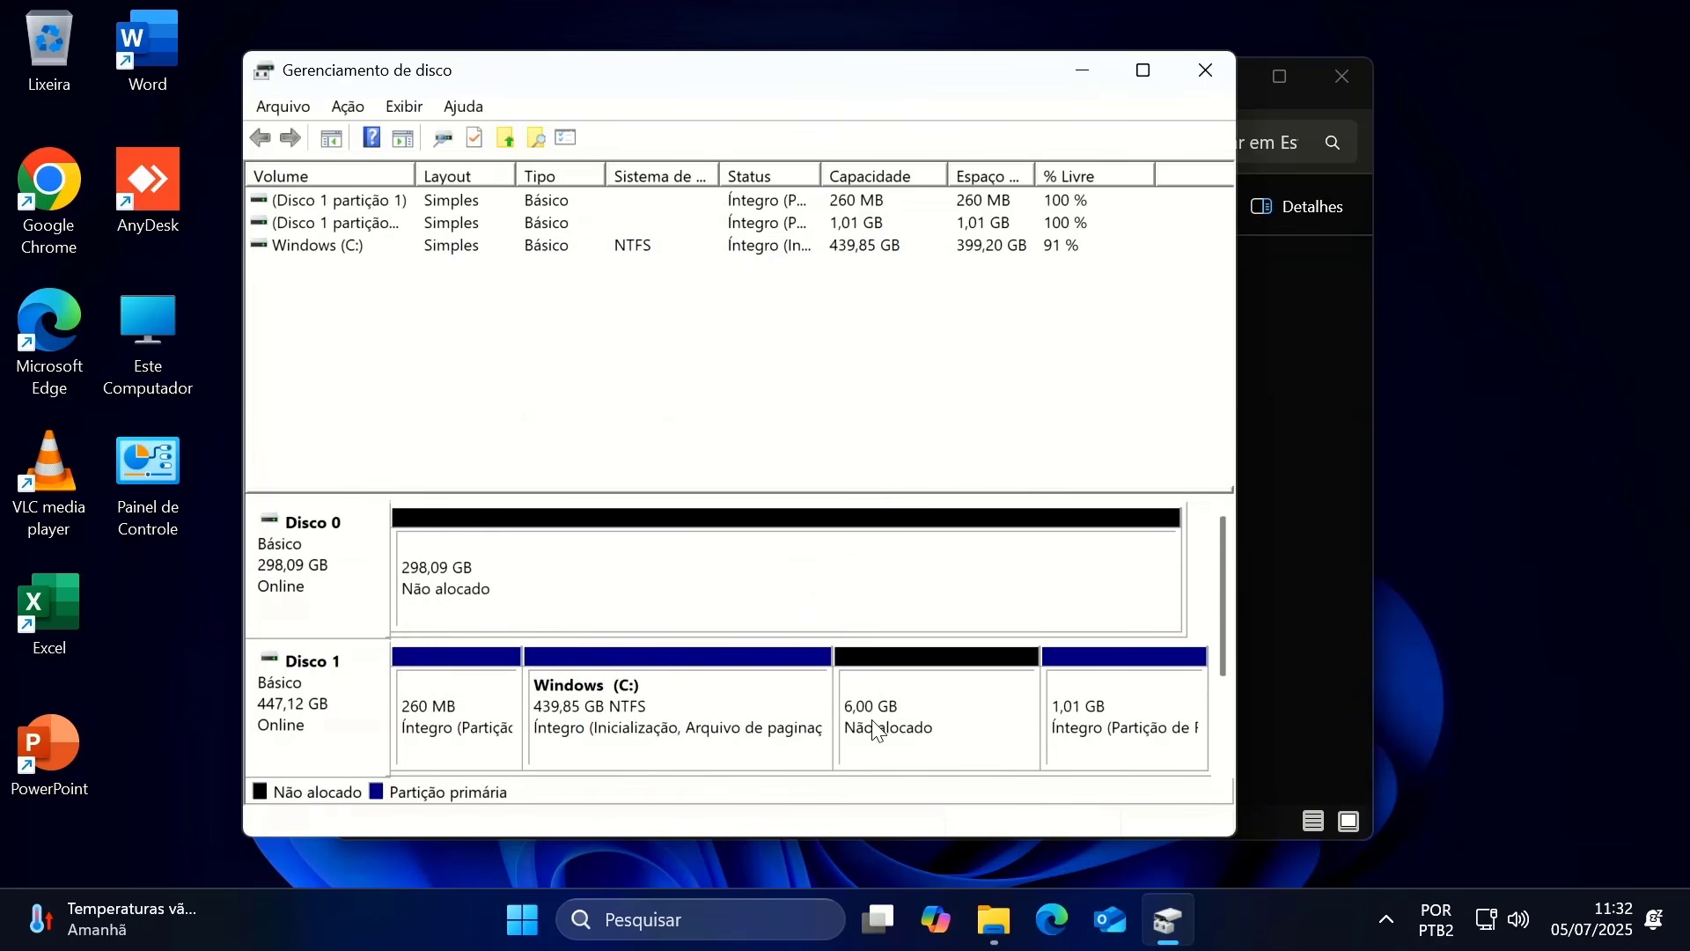
- Begin a new simple volume in Disk 1's unallocated 6 GB, keeping the default size and drive letter, and select its label for replacement
click(866, 704)
right_click(866, 704)
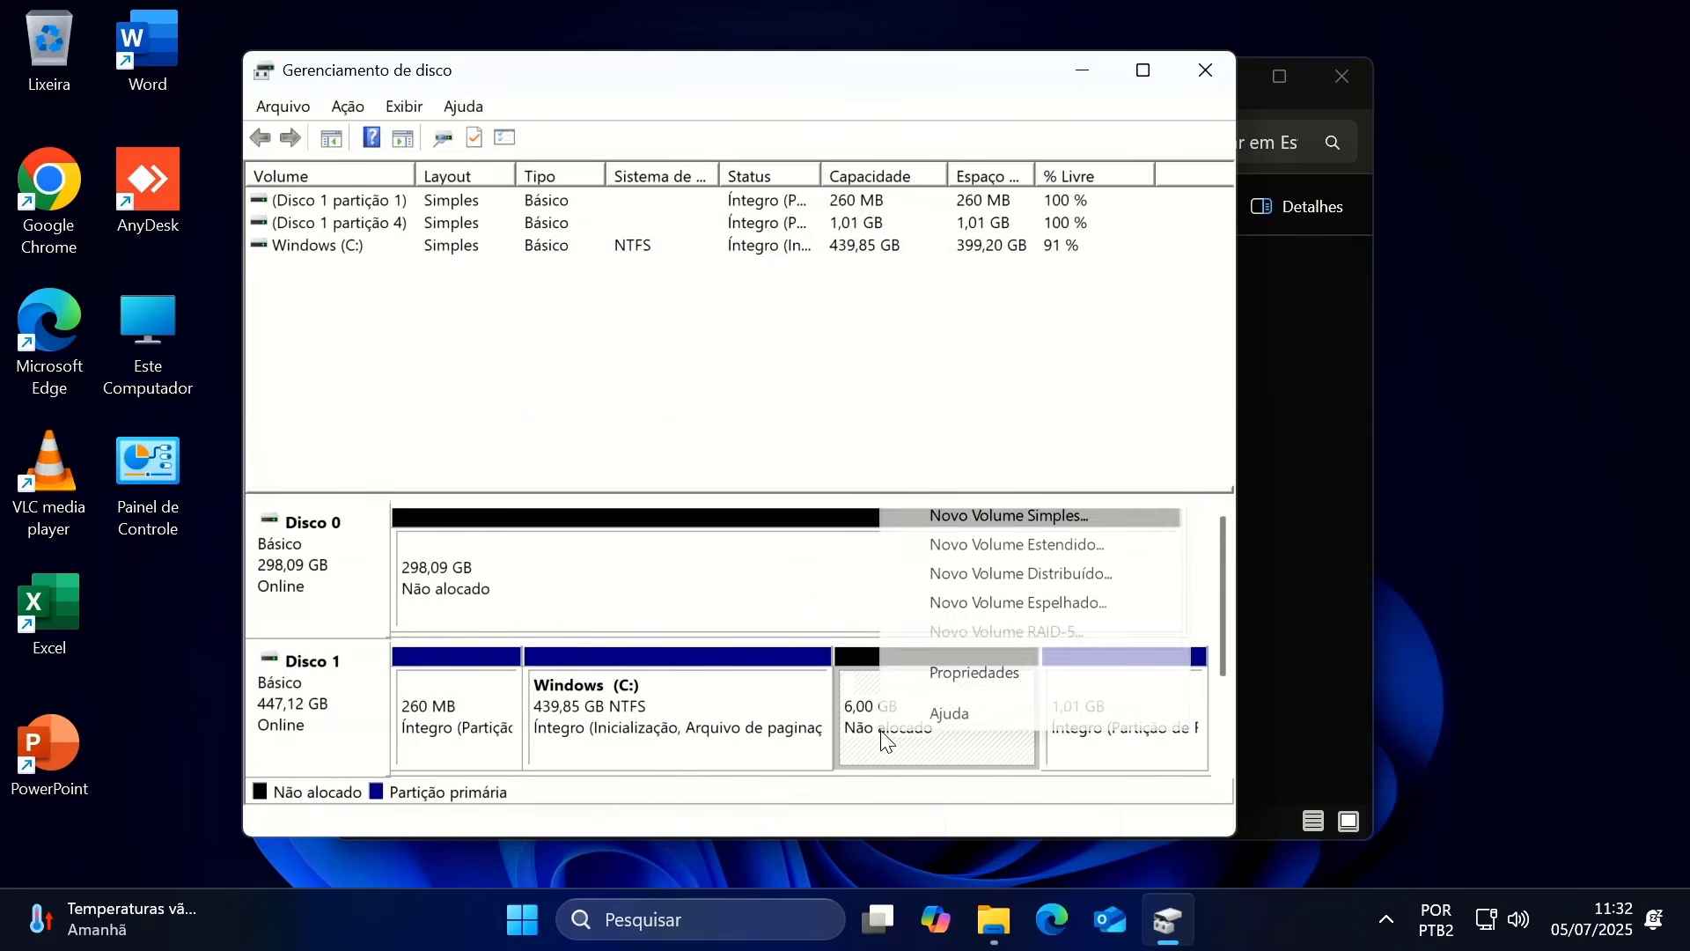
click(1004, 511)
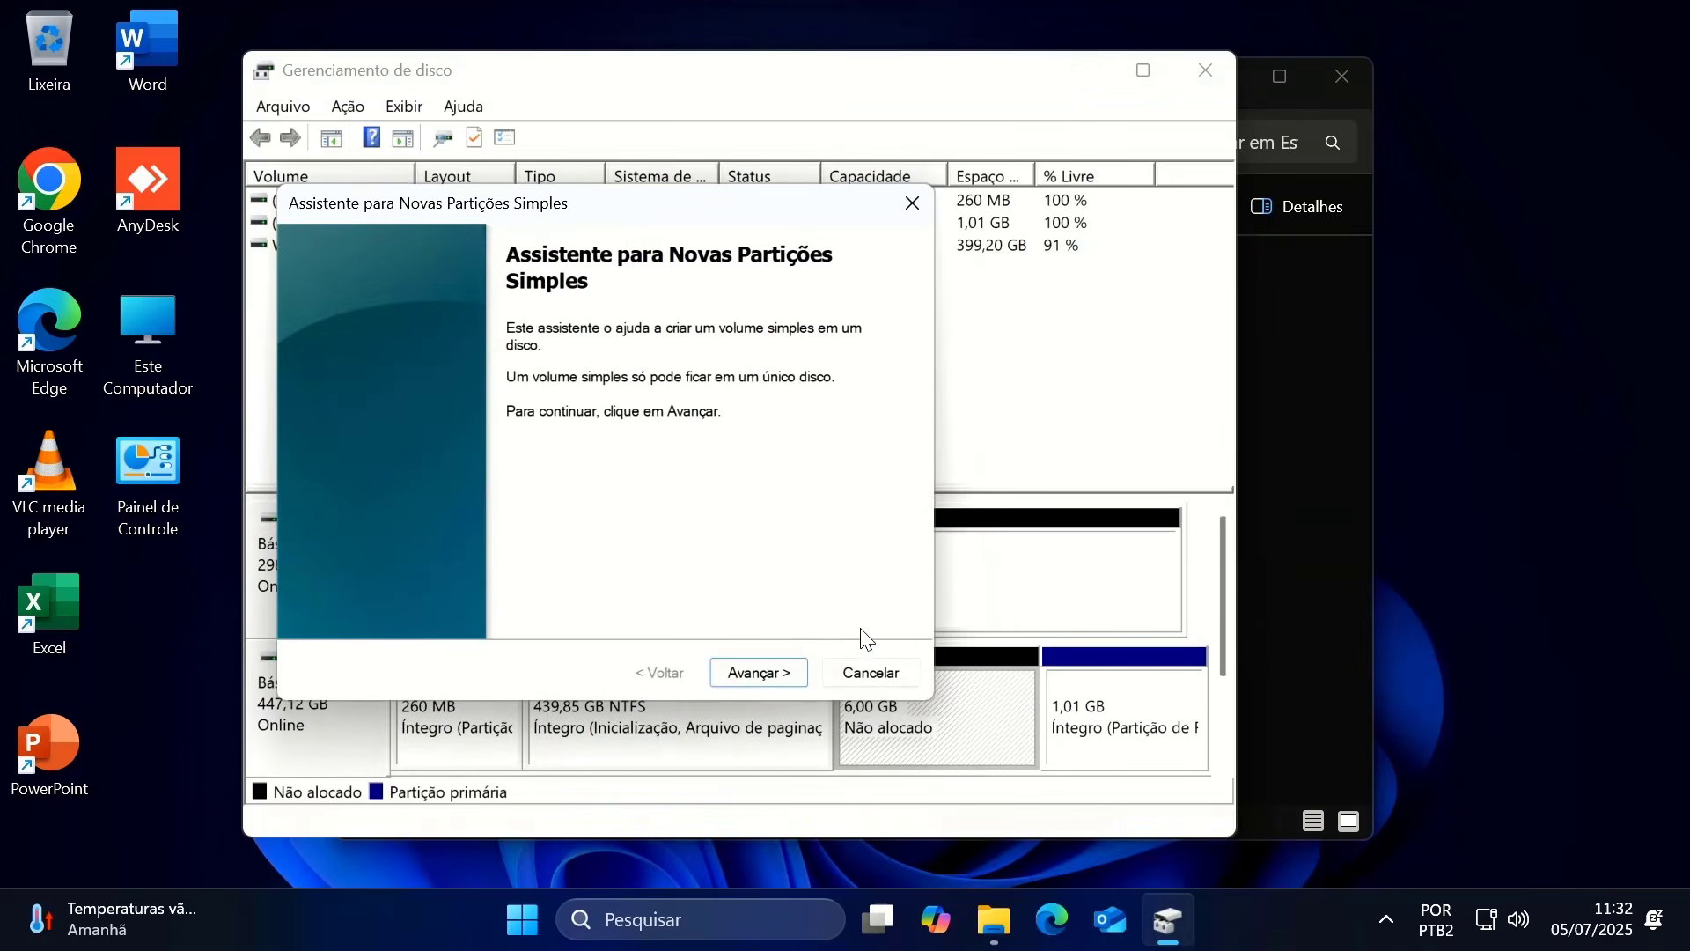
click(782, 670)
click(782, 670)
click(782, 671)
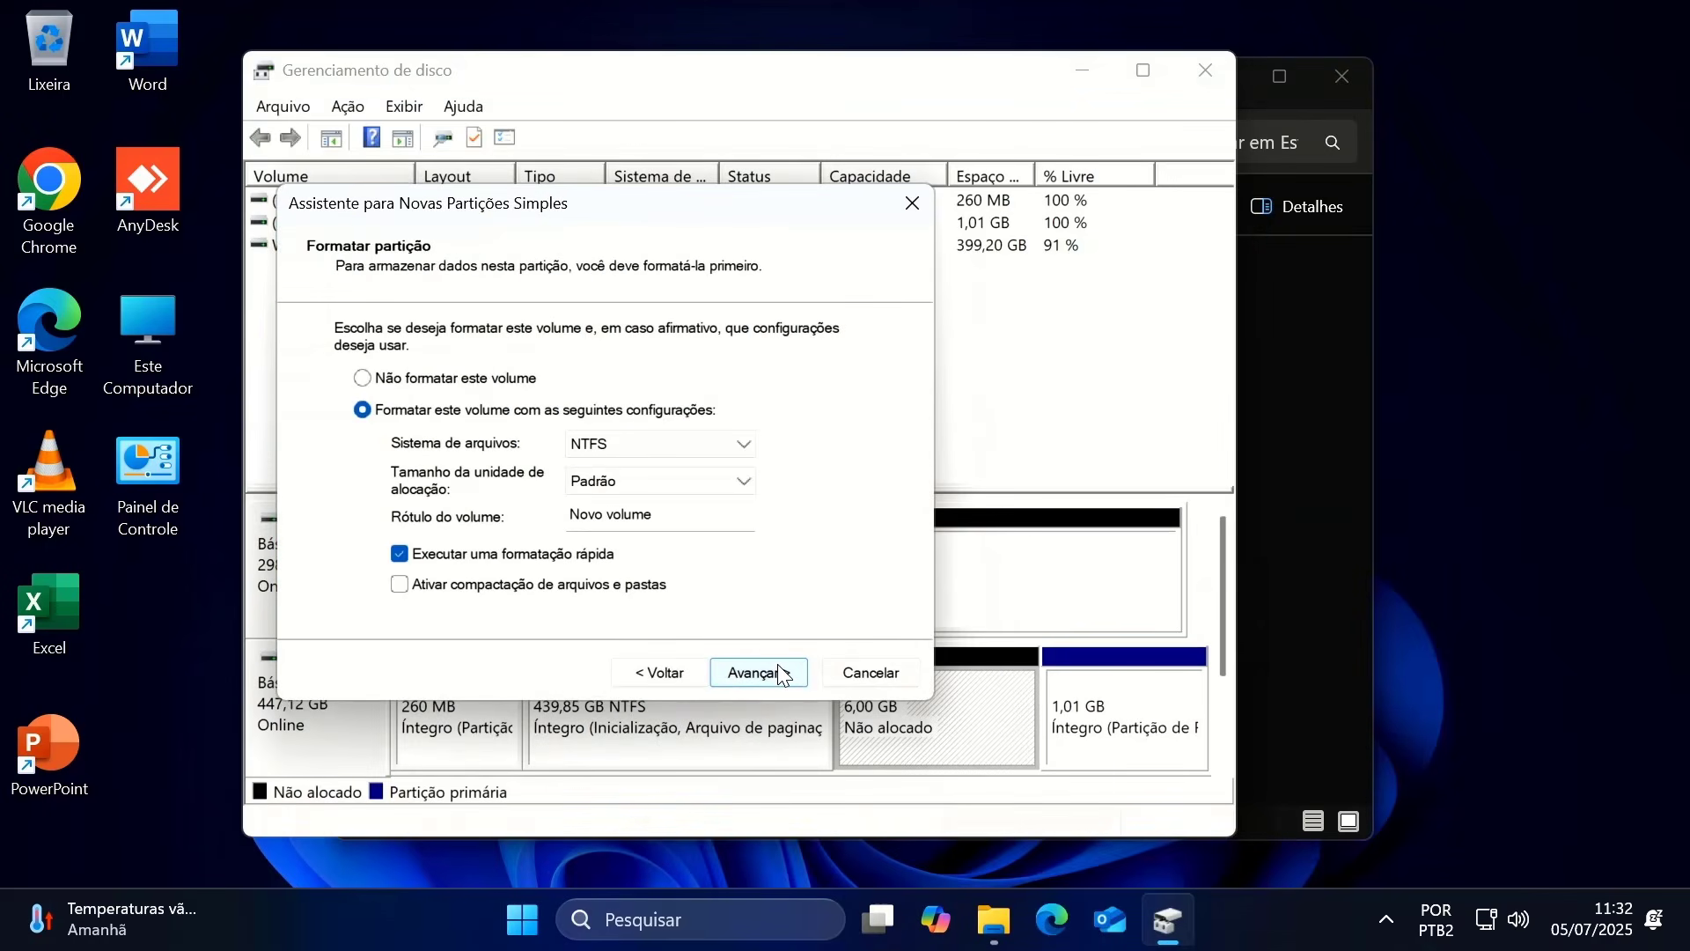
drag(711, 514, 530, 526)
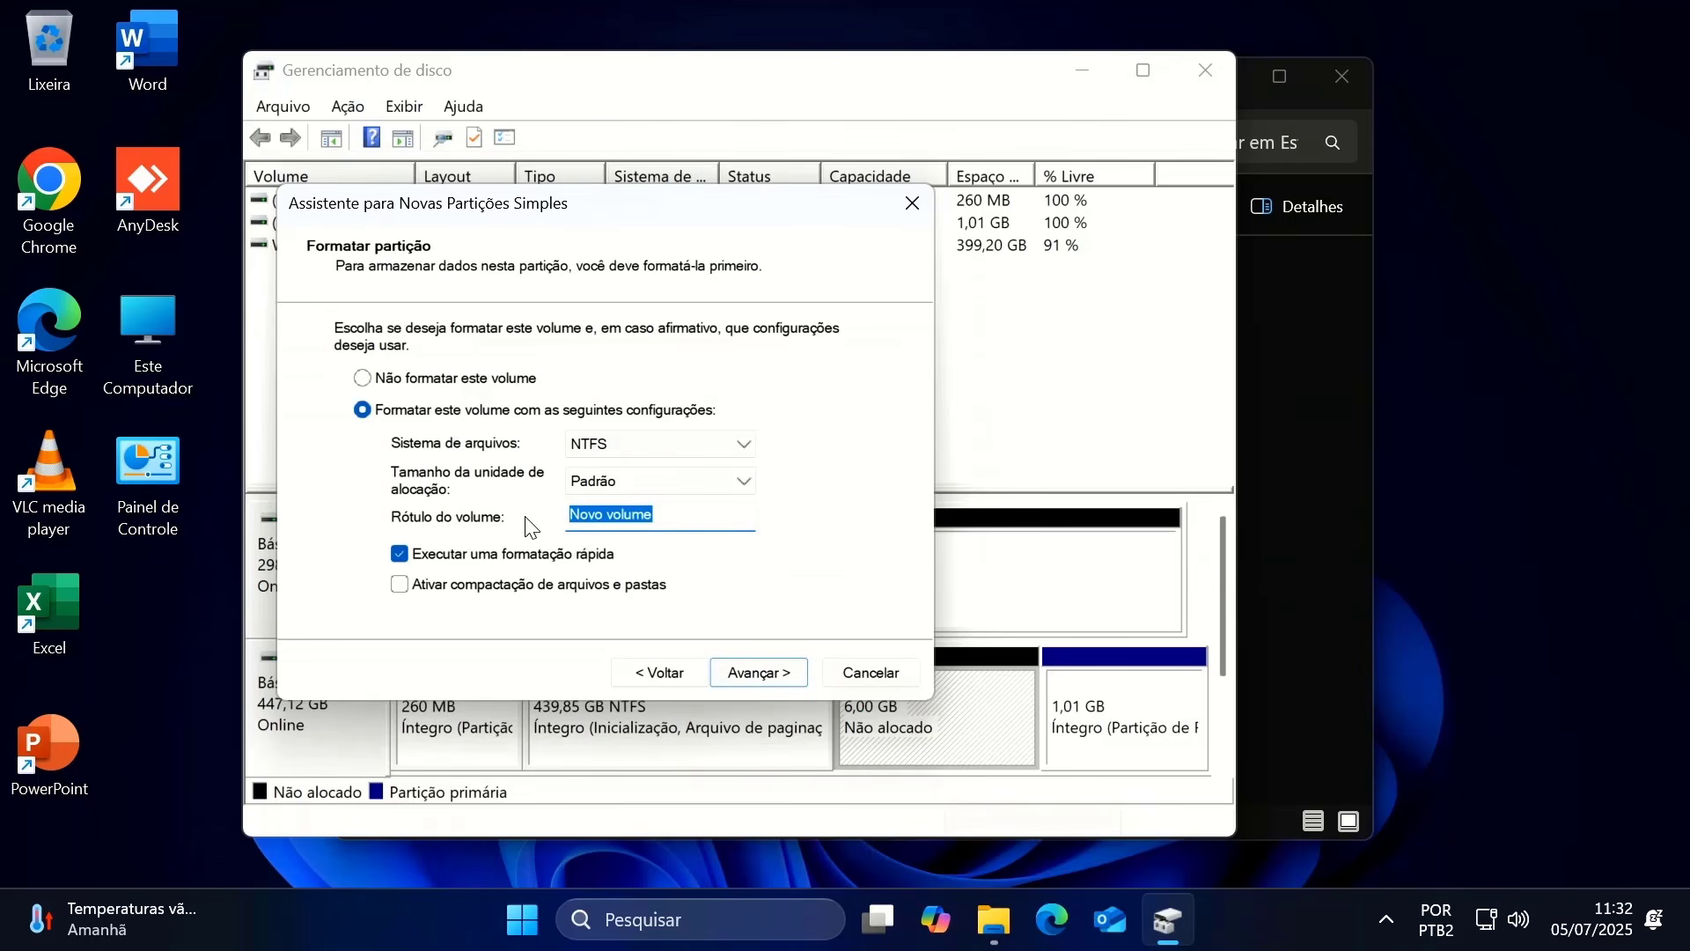
text(INstall)
key(BackSpace)
key(BackSpace)
key(BackSpace)
key(BackSpace)
key(BackSpace)
key(BackSpace)
key(BackSpace)
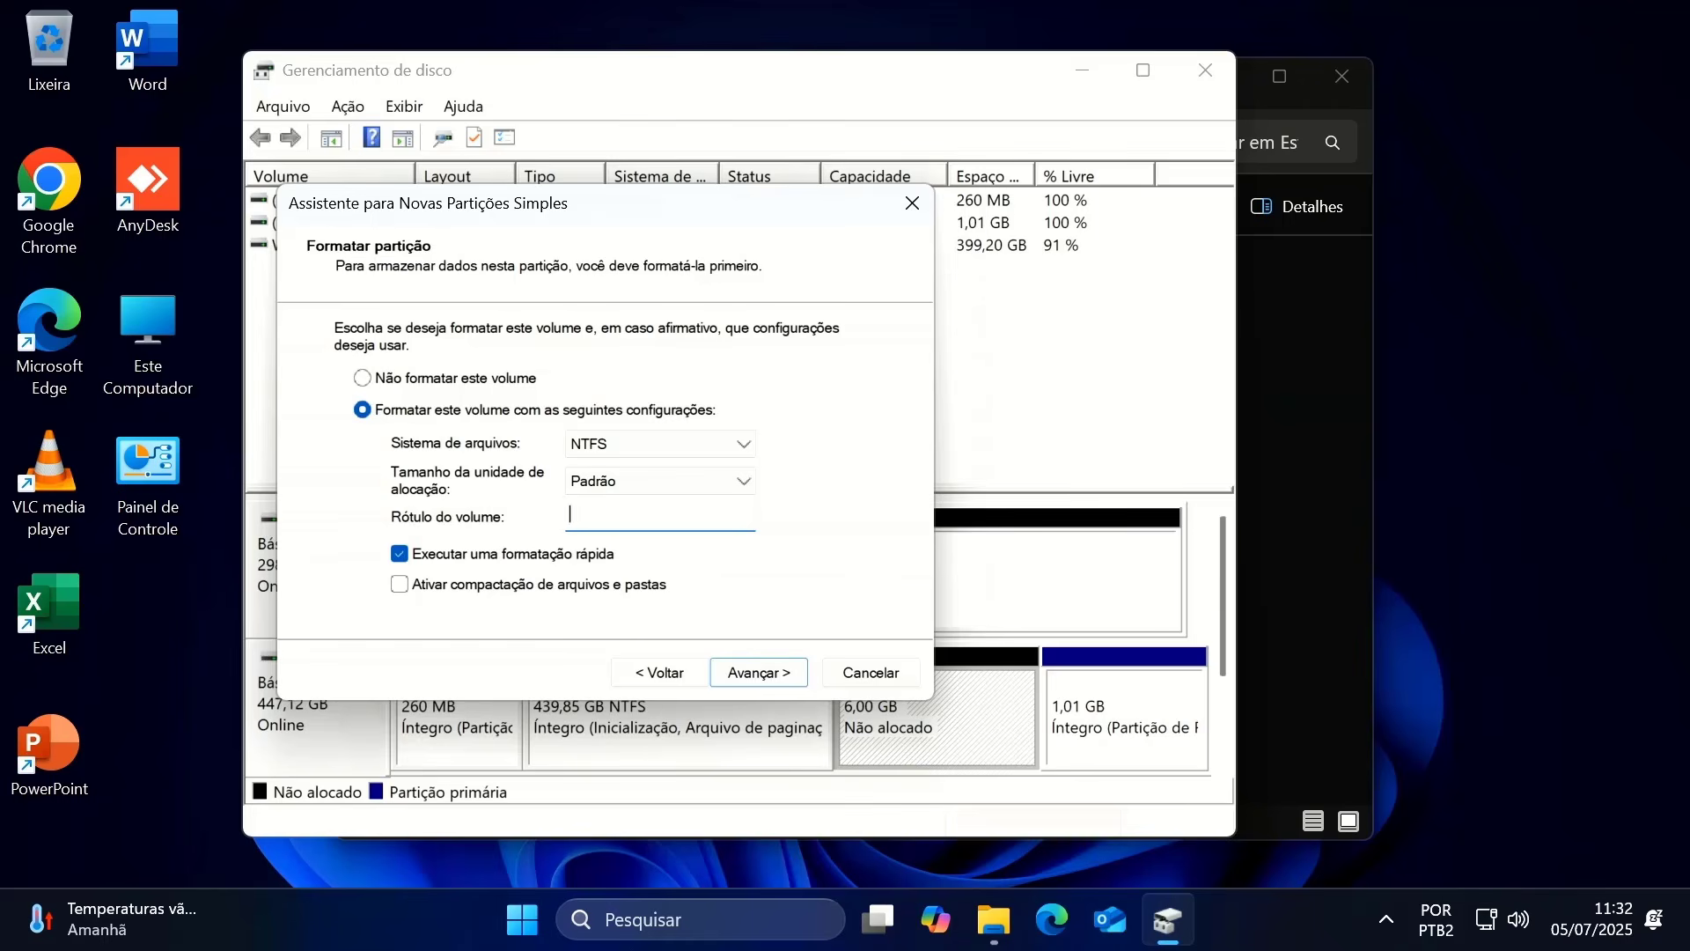
- Label the new volume 25H2 and finish creating it with a quick NTFS format
text(25H2)
click(759, 672)
click(759, 672)
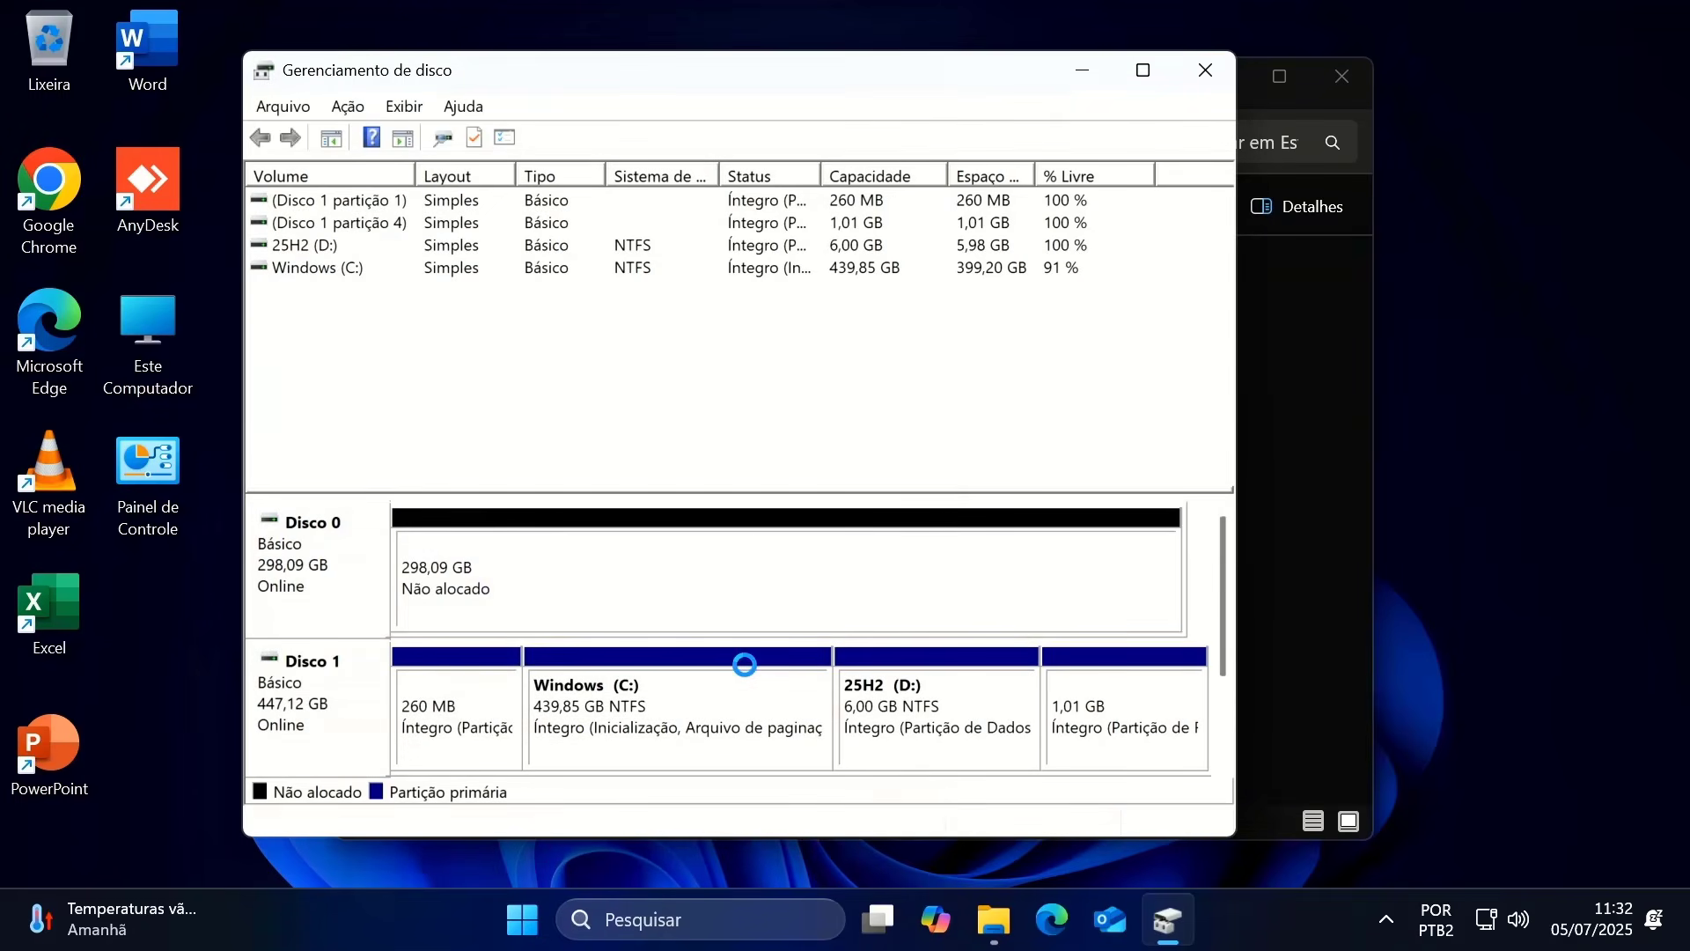
- Check the 25H2 (D:) drive under This Computer and mount the Windows ISO image from the Downloads folder
click(1303, 613)
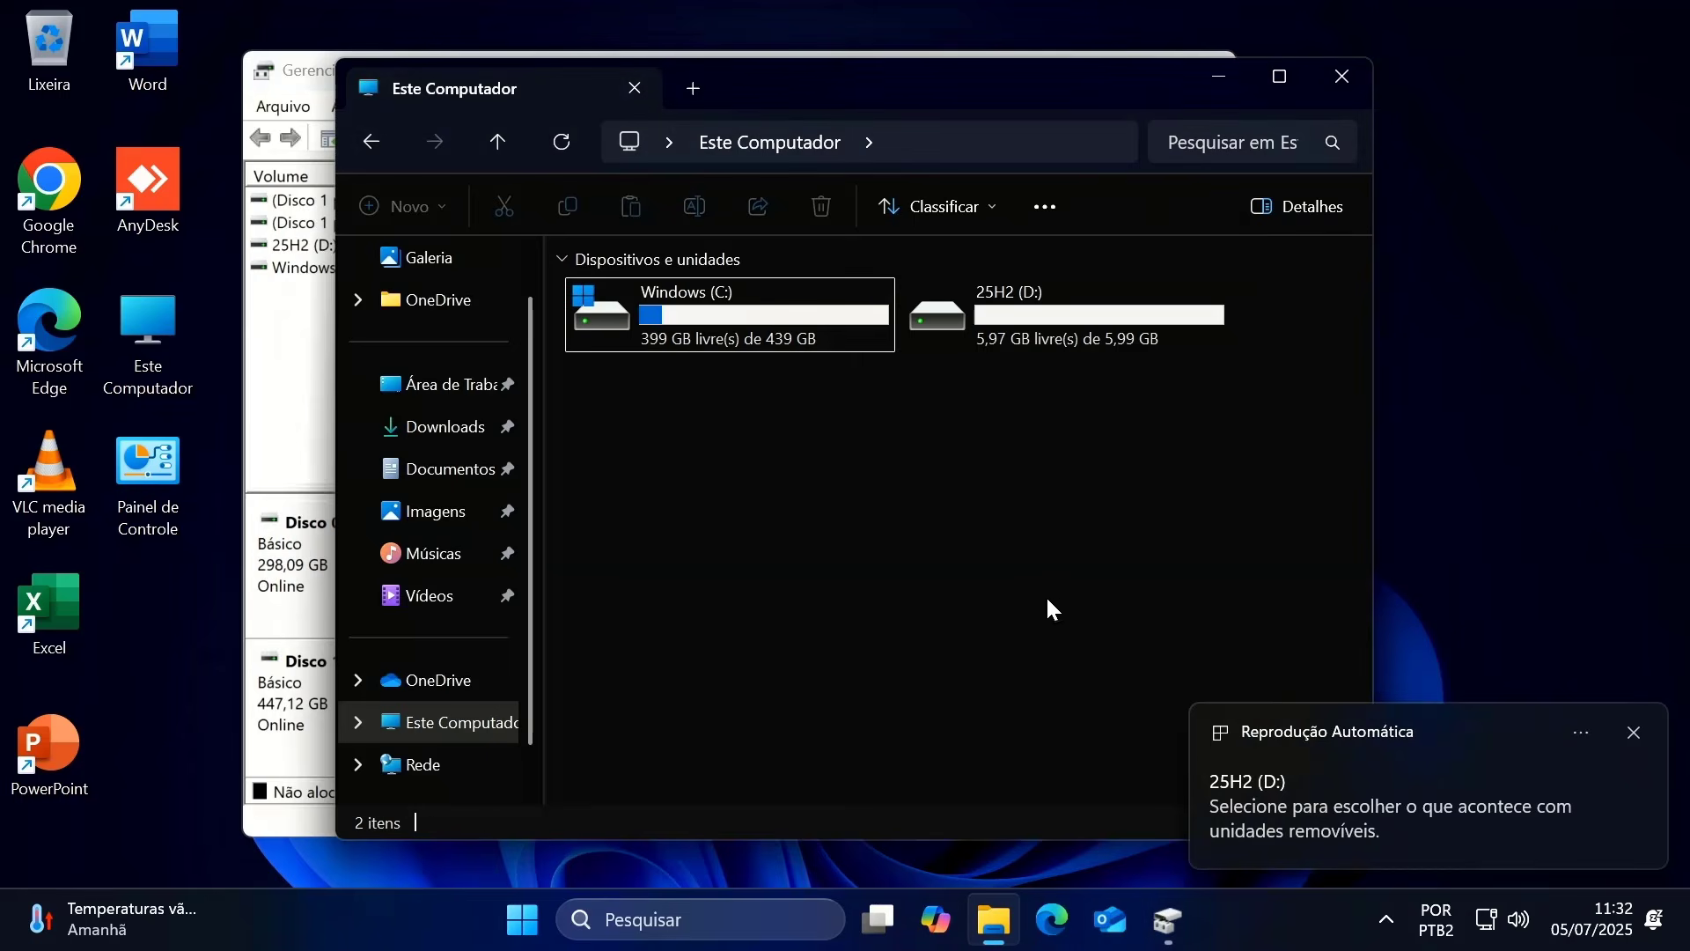
drag(1141, 425, 1074, 342)
drag(1067, 323, 1056, 324)
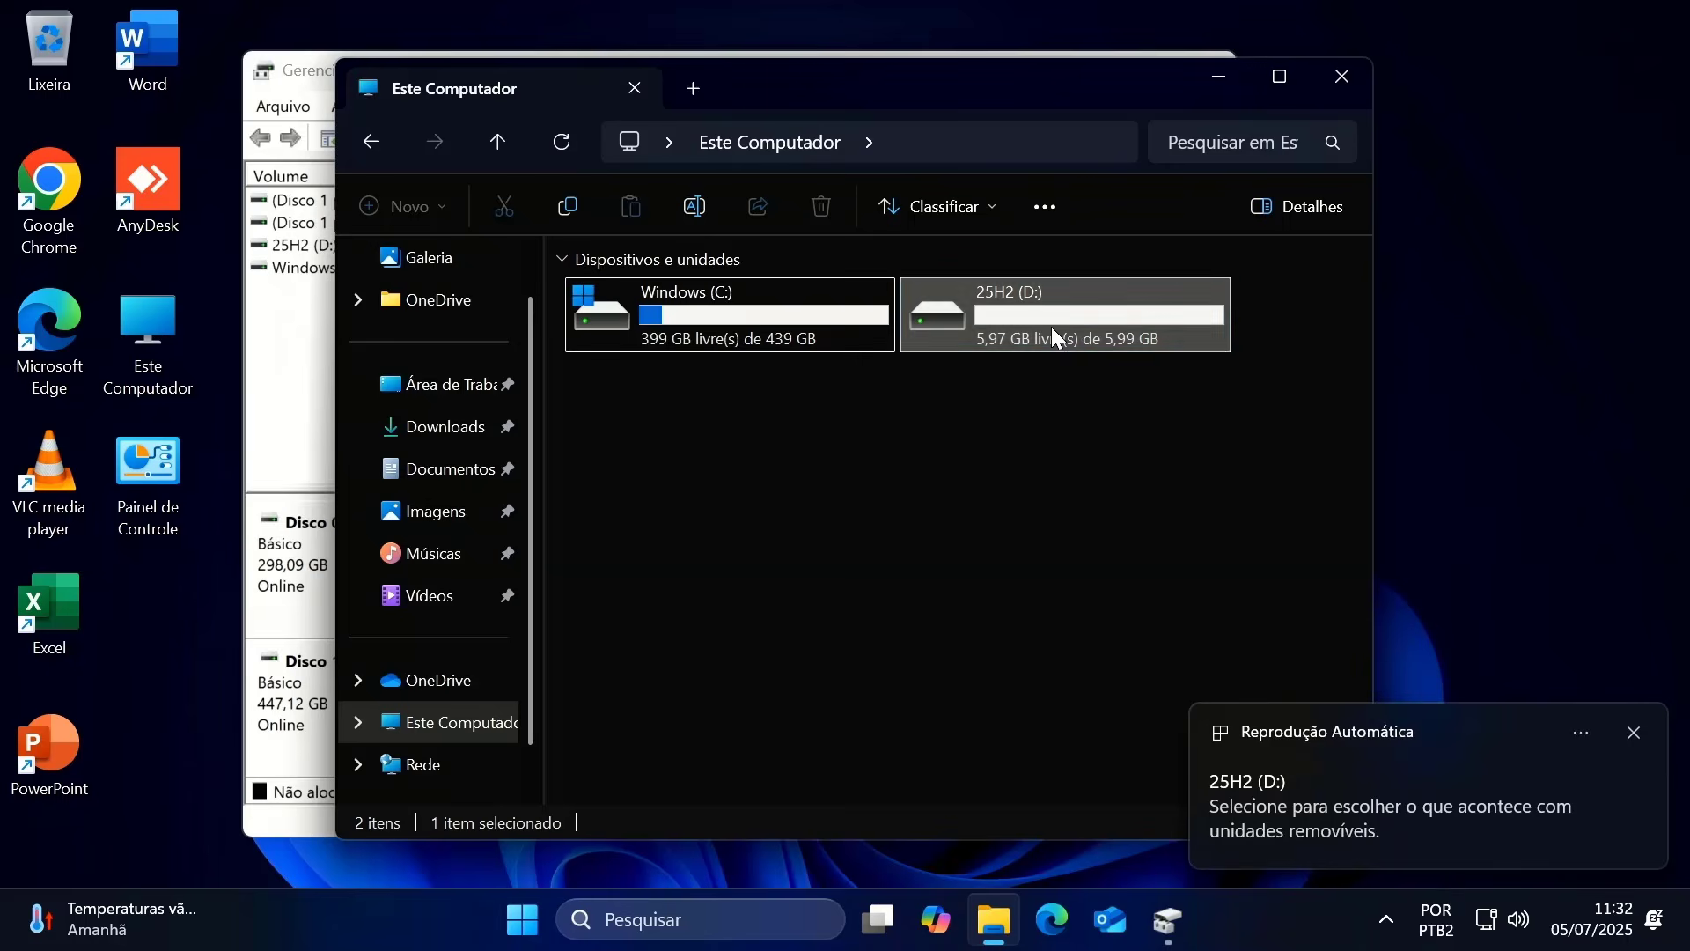
click(475, 426)
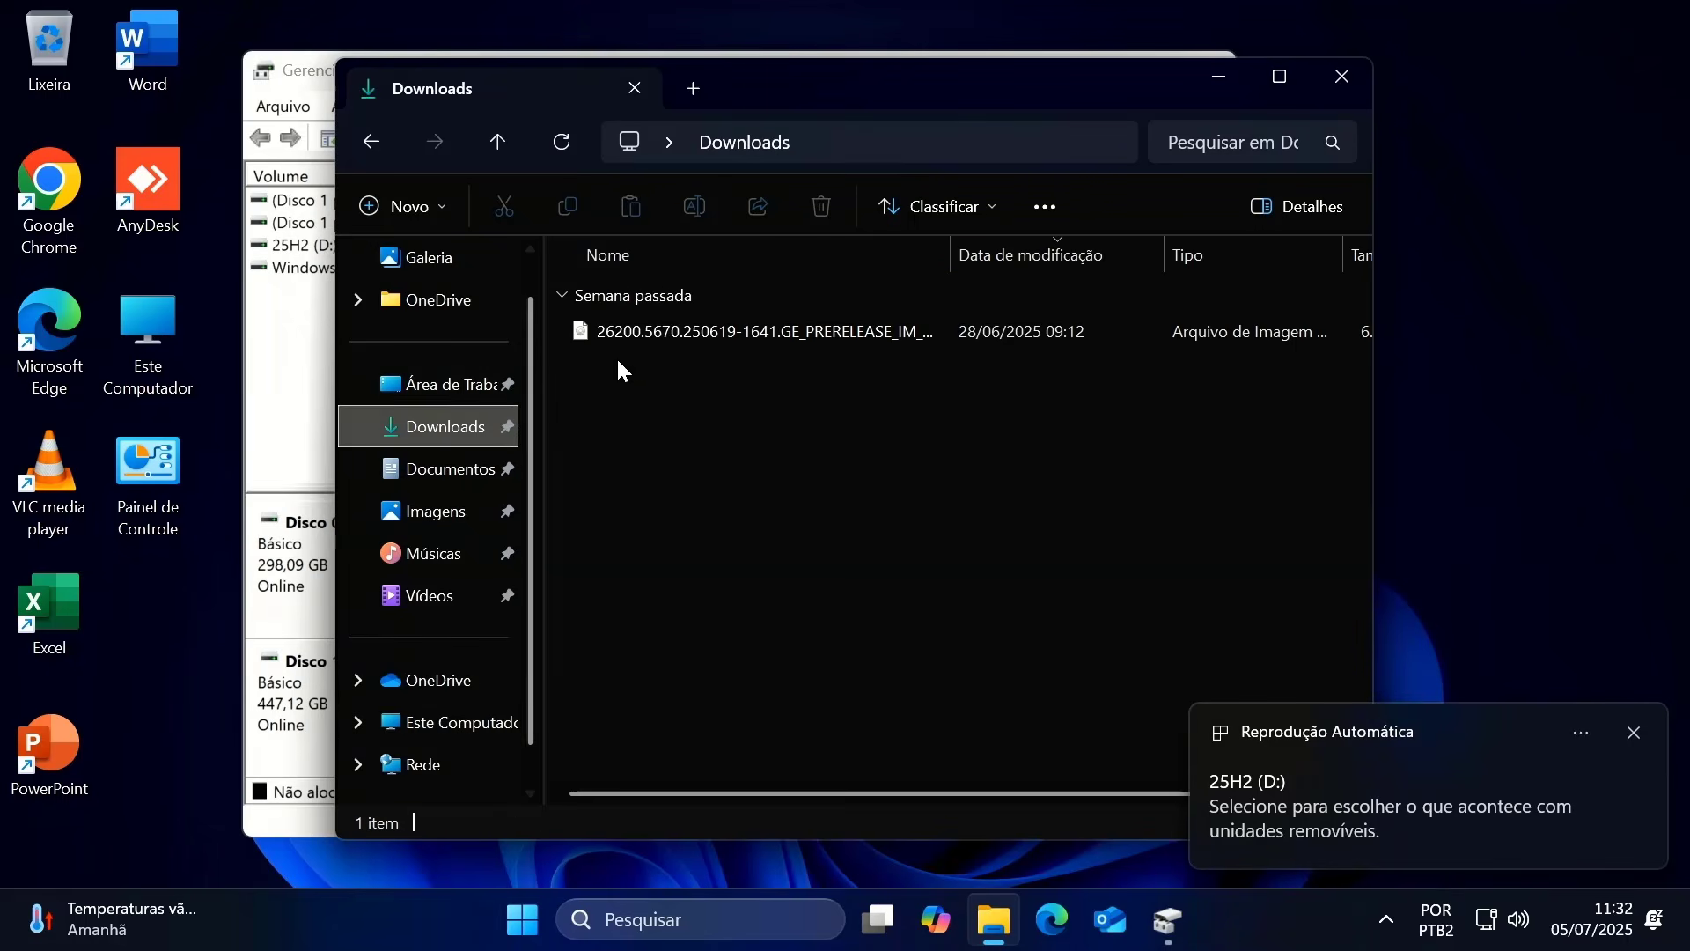
double_click(647, 329)
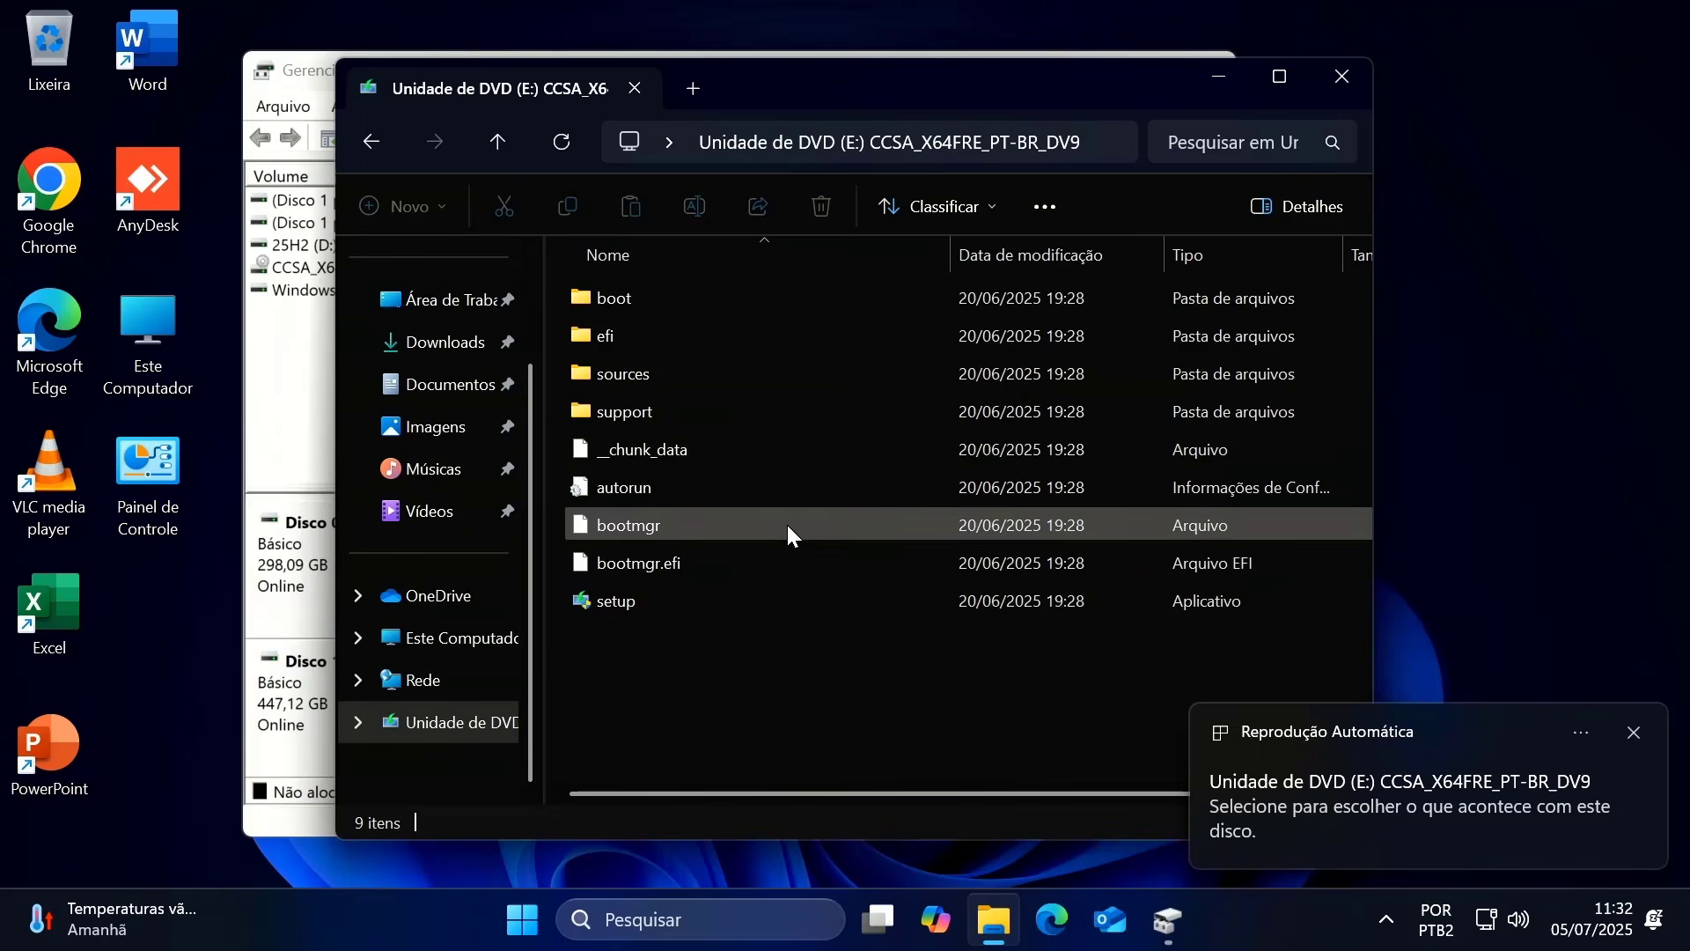
click(499, 616)
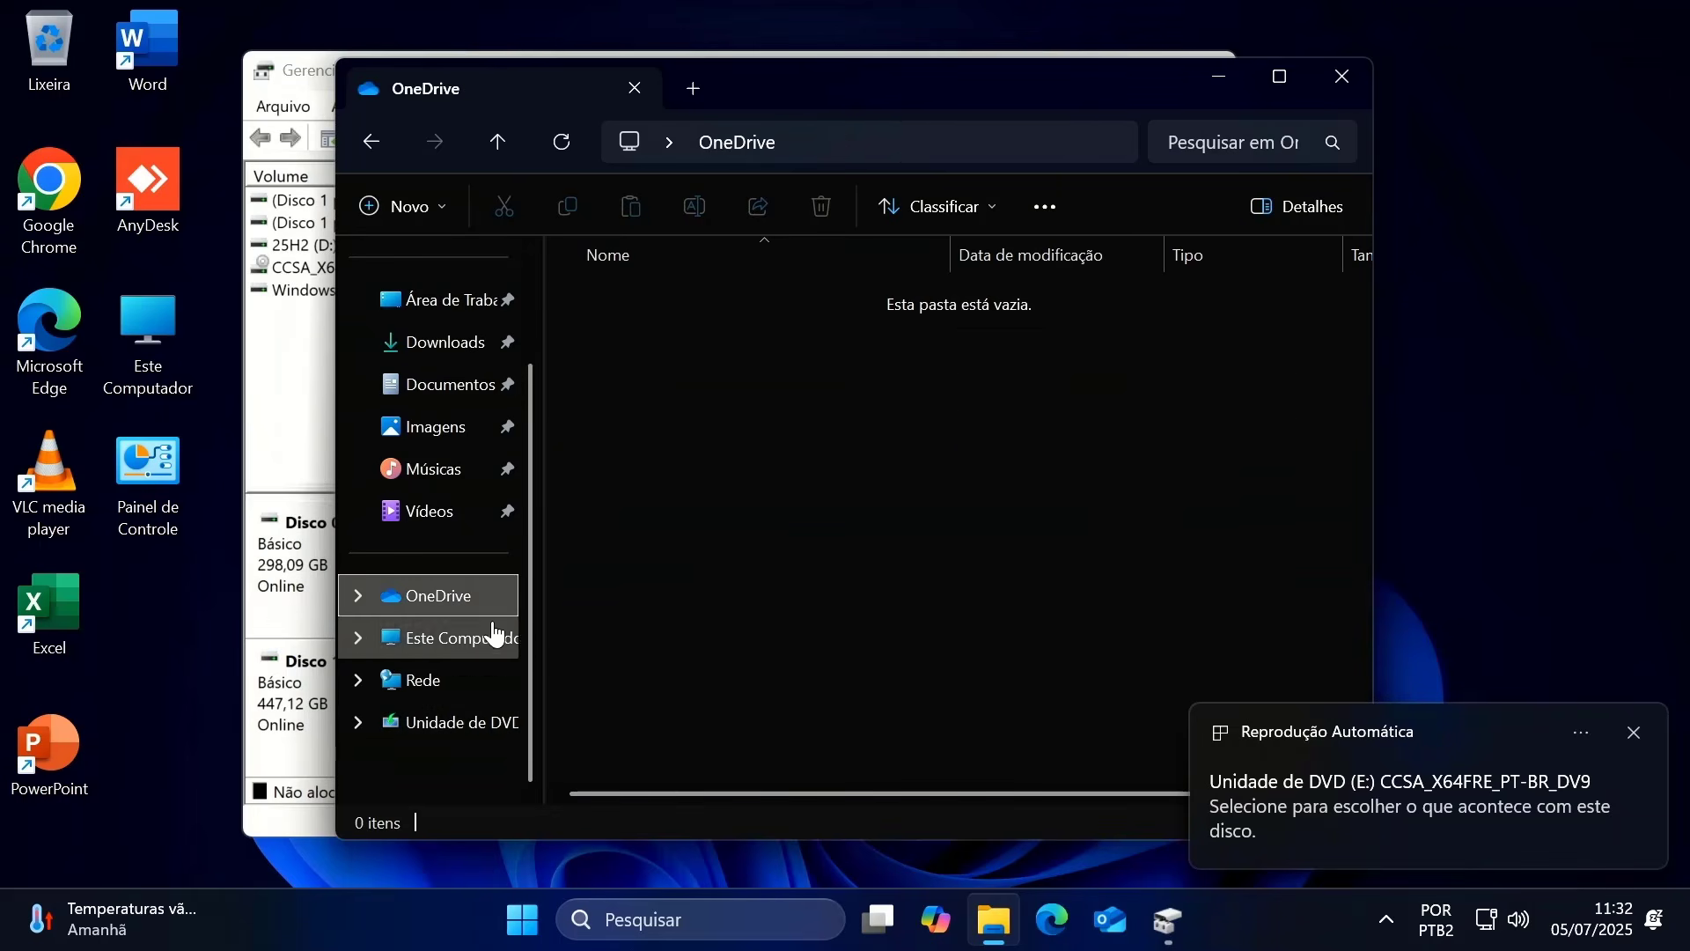
click(490, 637)
double_click(766, 414)
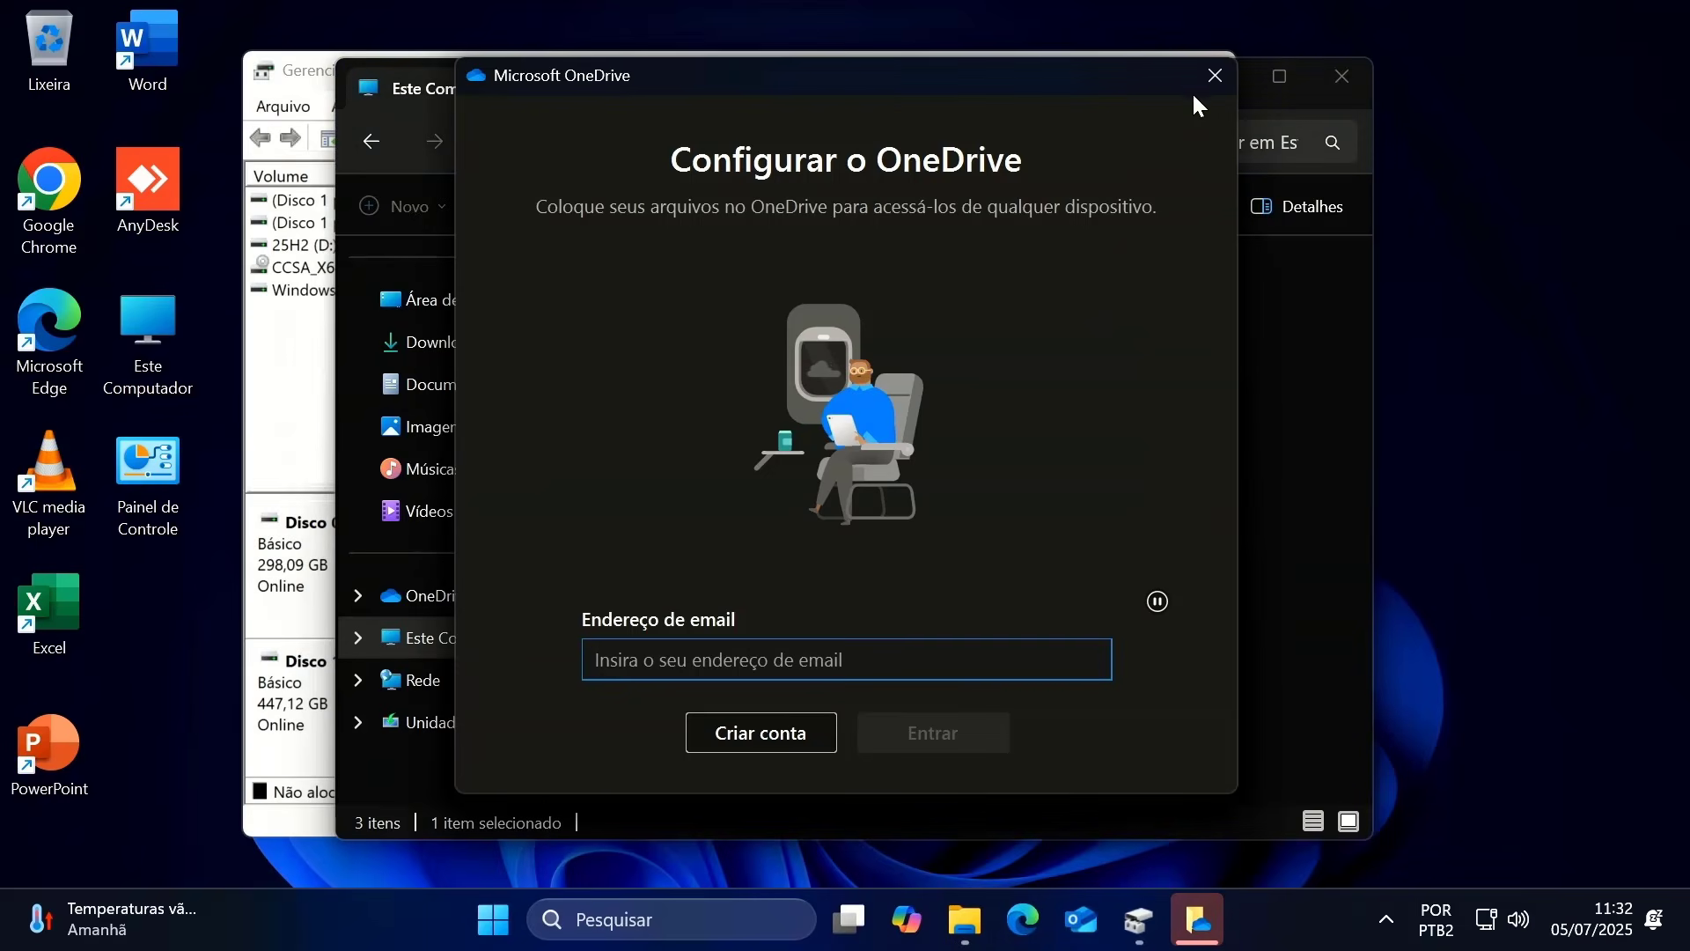
click(1199, 78)
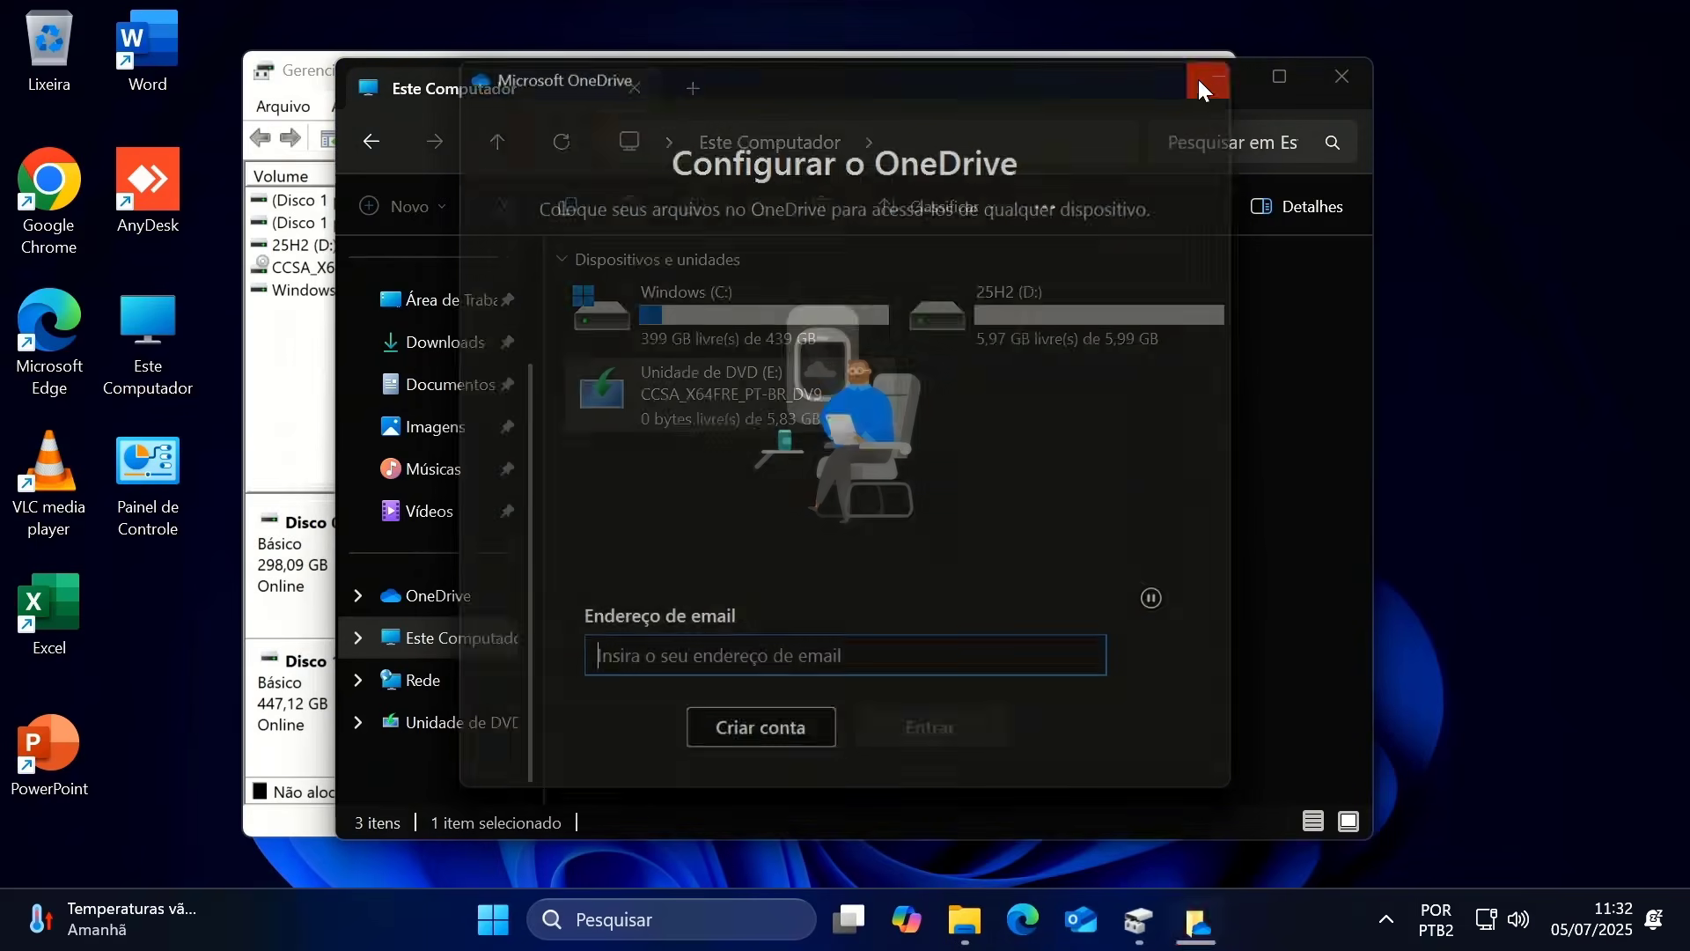
- Copy all files and folders from the mounted Windows DVD drive (E:) to the 25H2 (D:) drive
click(467, 724)
drag(819, 656, 609, 309)
right_click(607, 302)
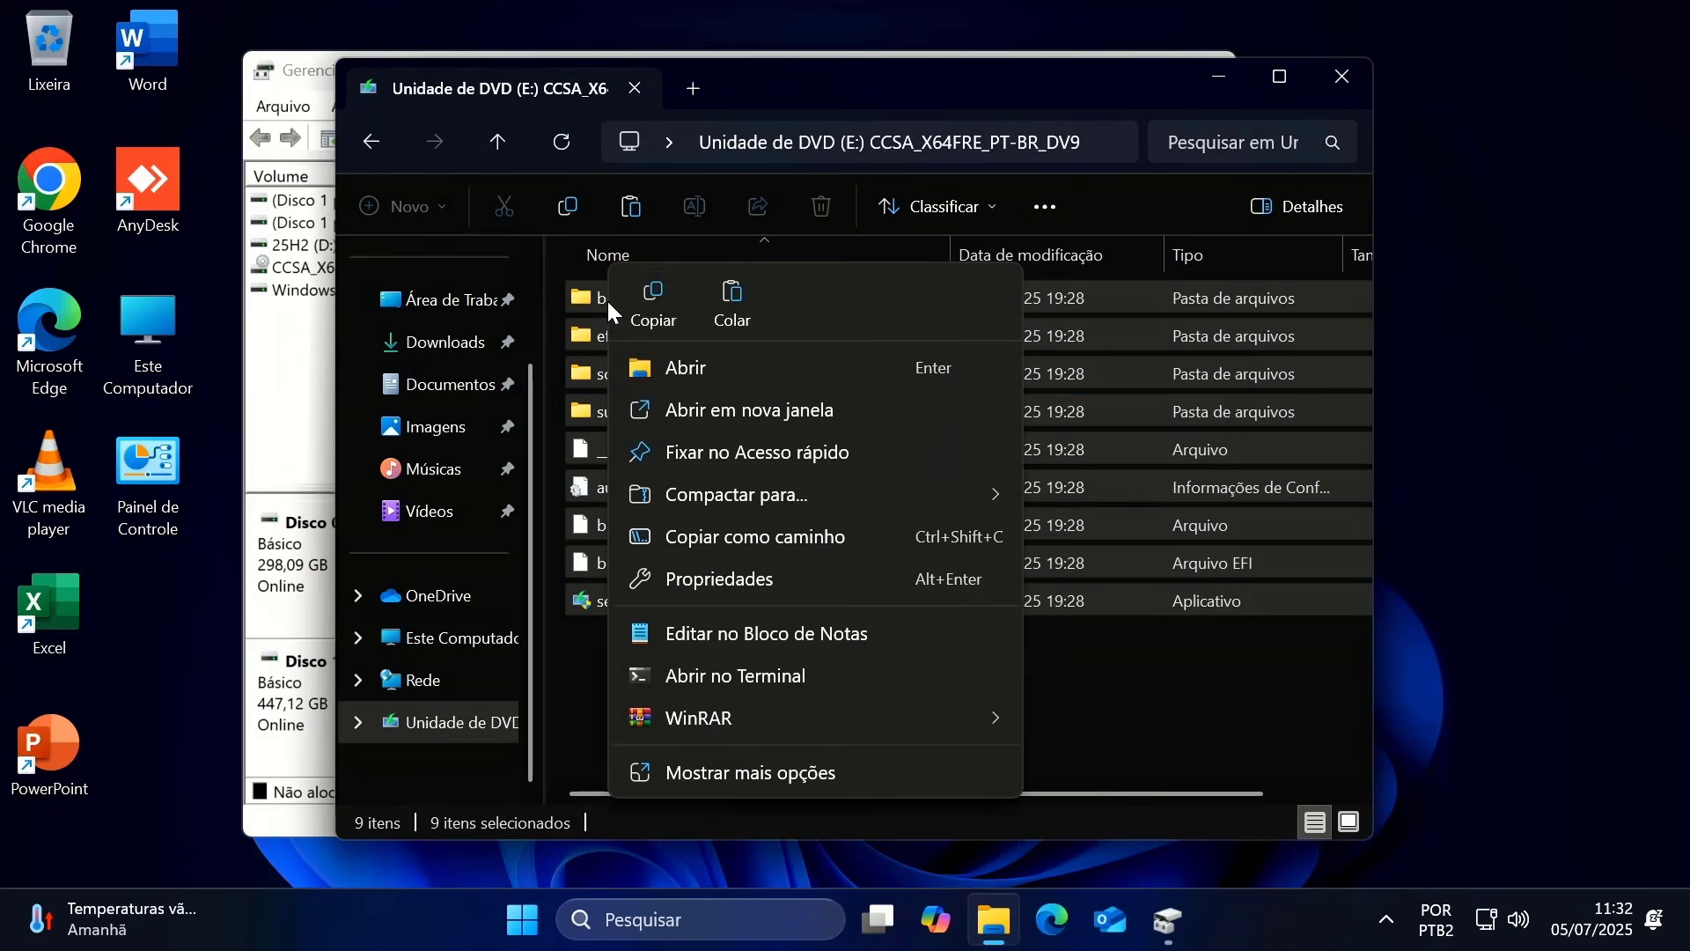
click(653, 306)
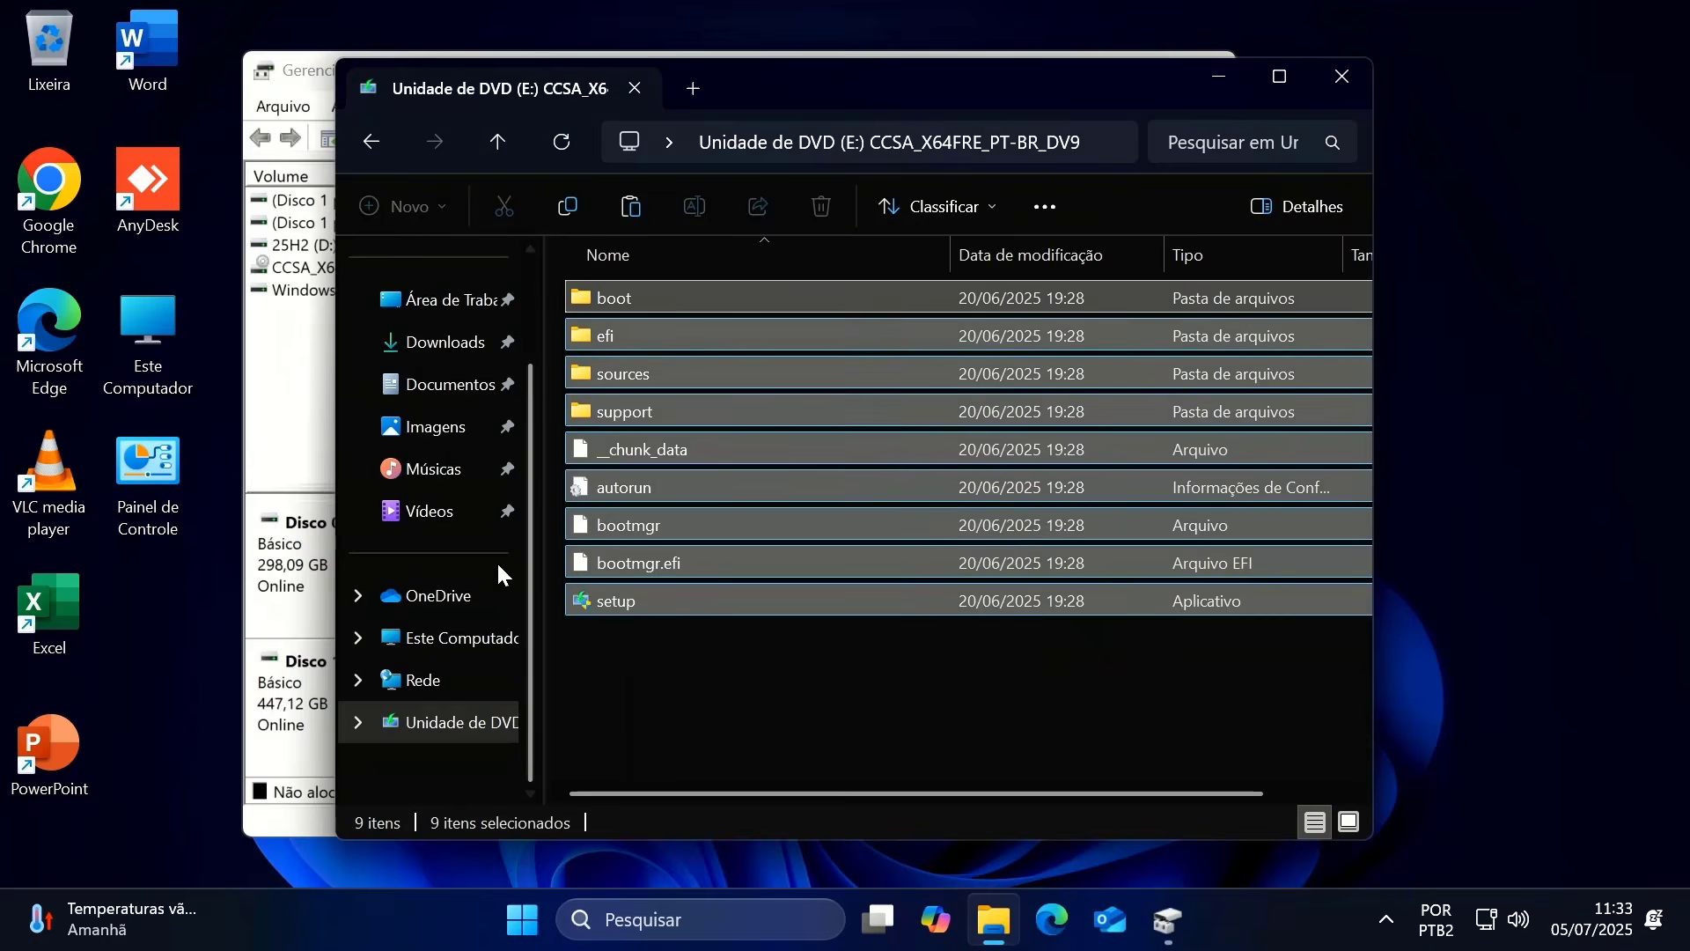
click(445, 640)
double_click(1000, 344)
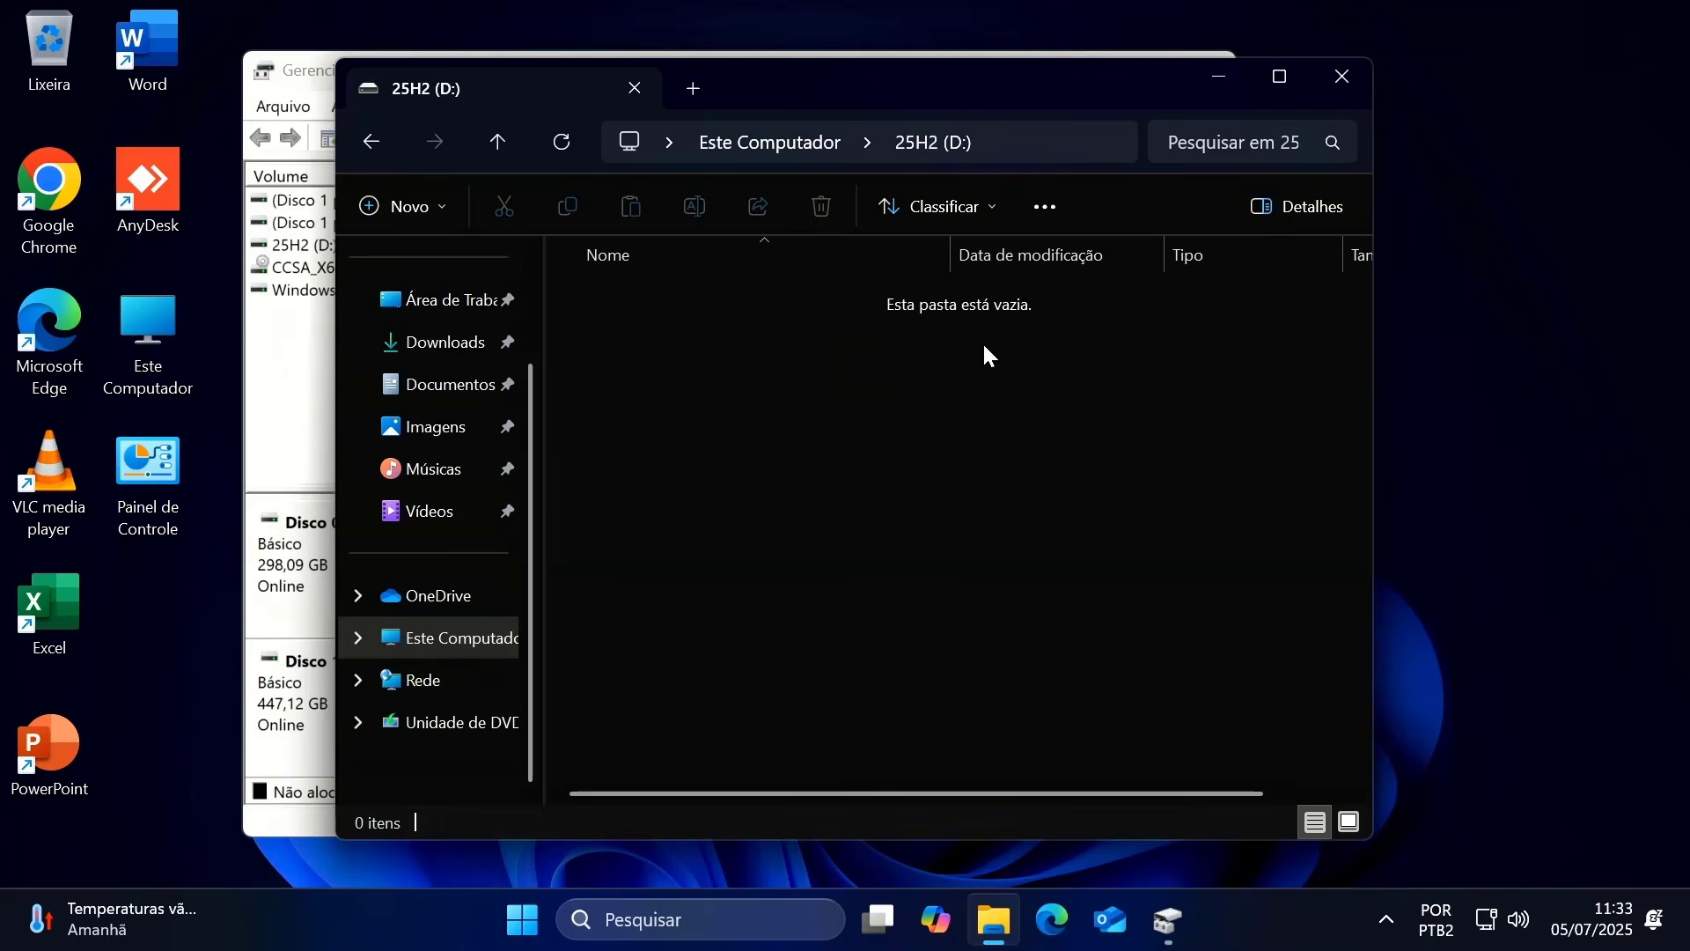
right_click(899, 398)
click(944, 387)
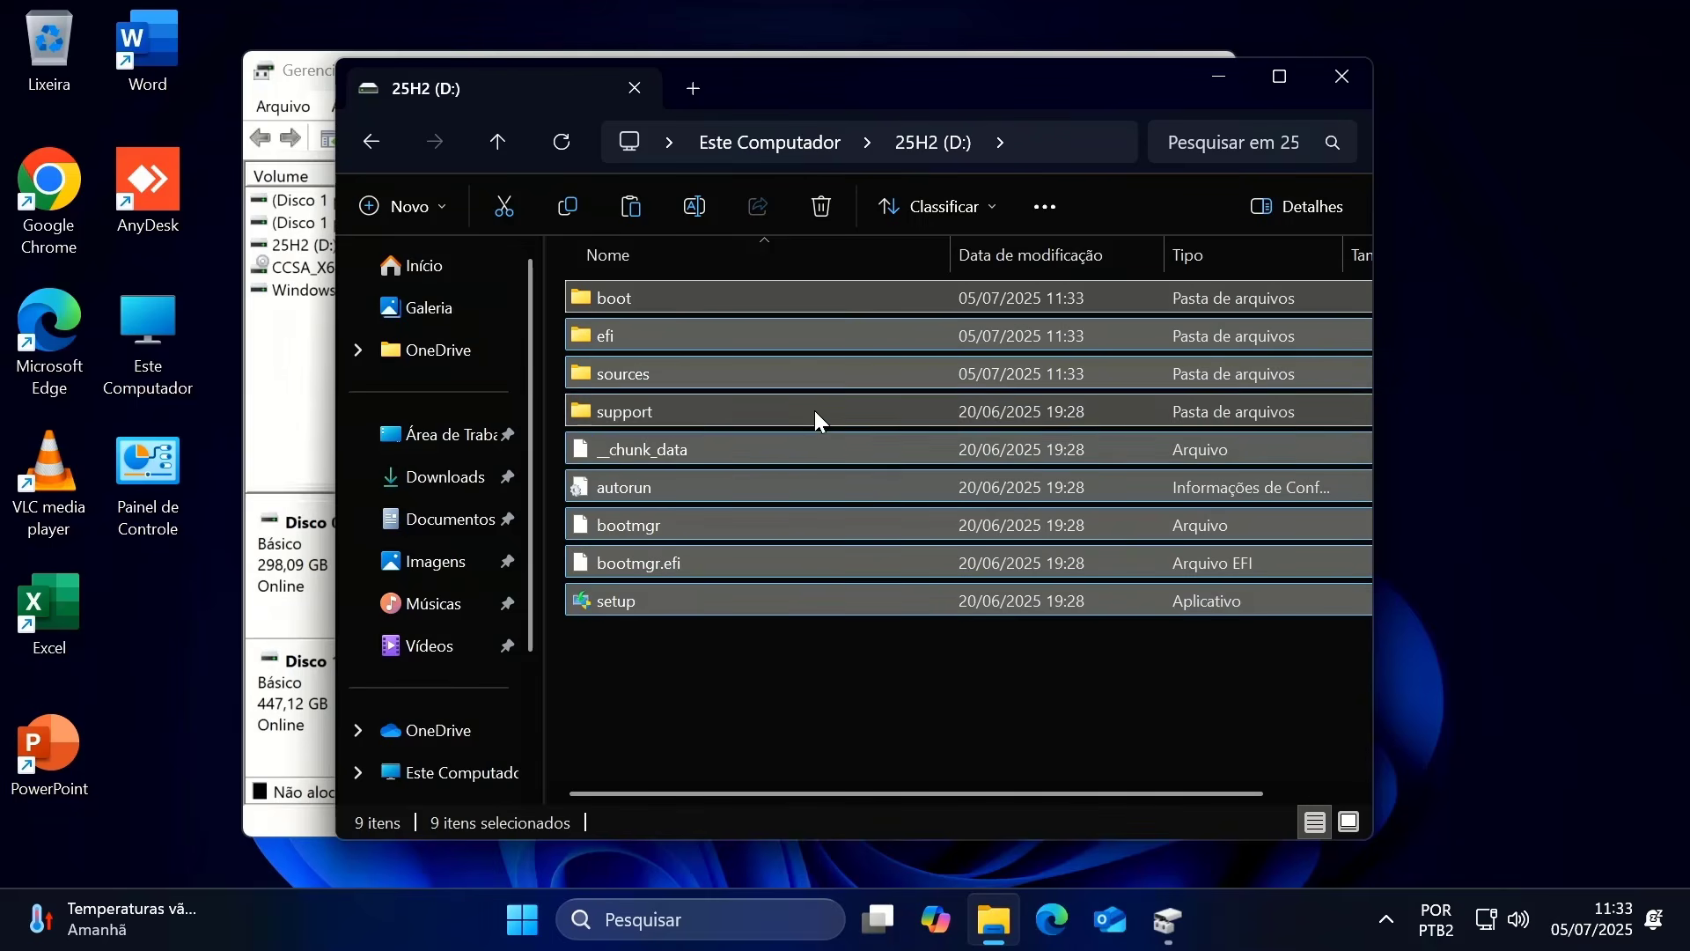
- Check the used and free space of the 25H2 (D:) drive under This Computer
click(476, 775)
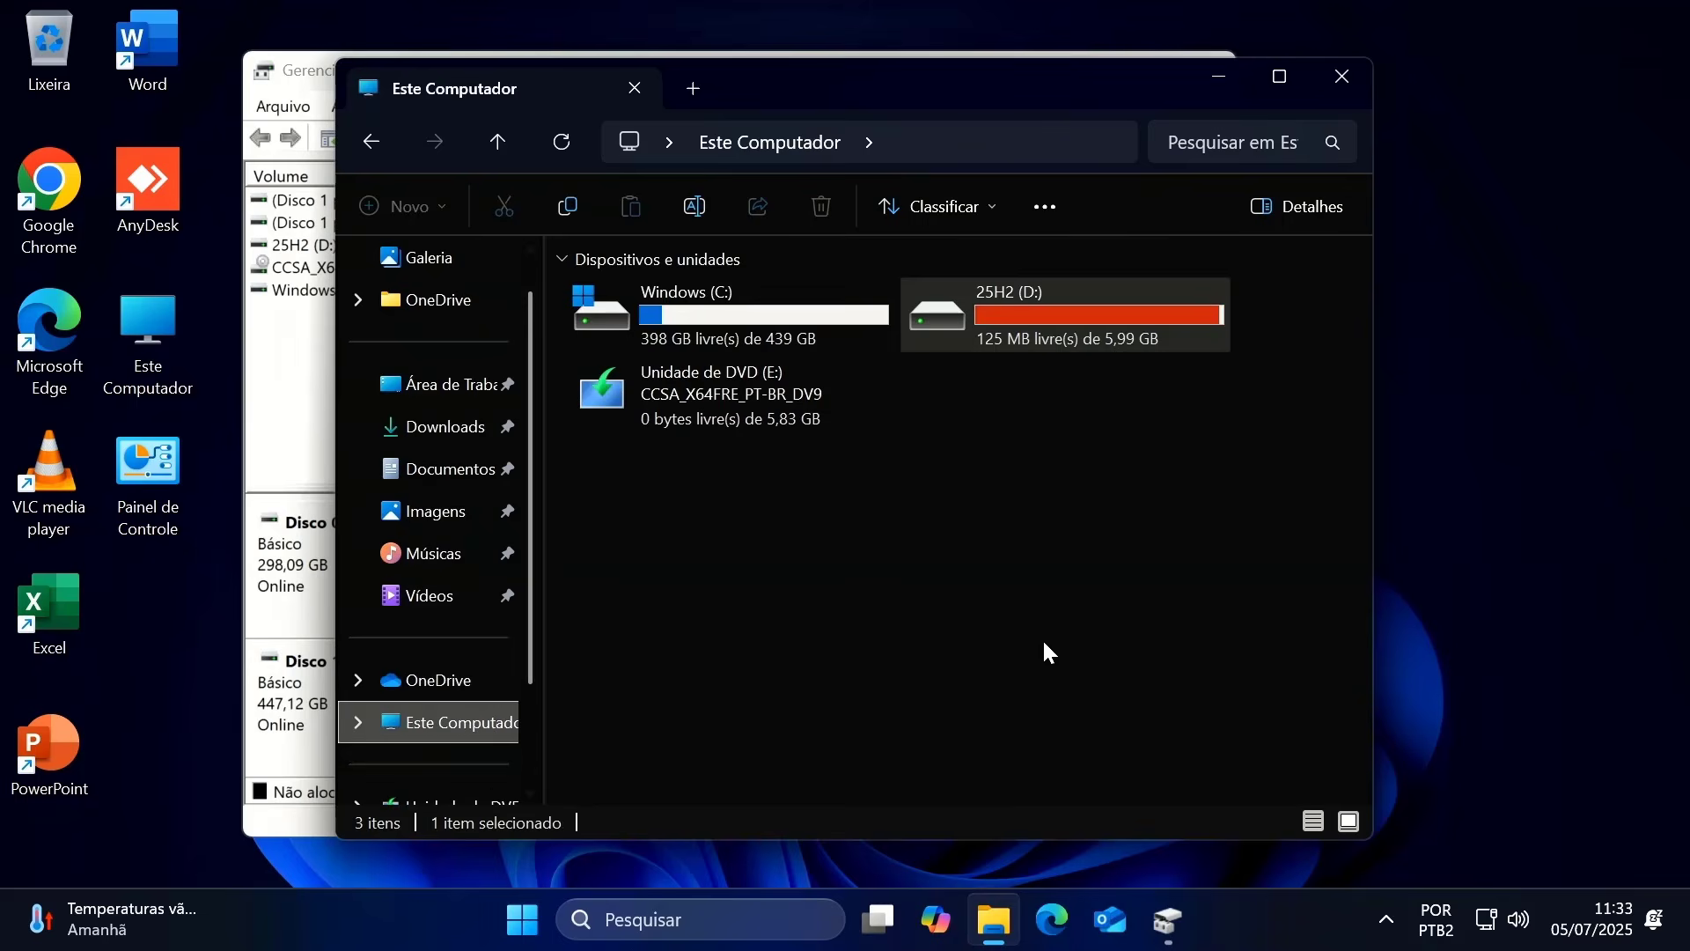
drag(1266, 560, 968, 392)
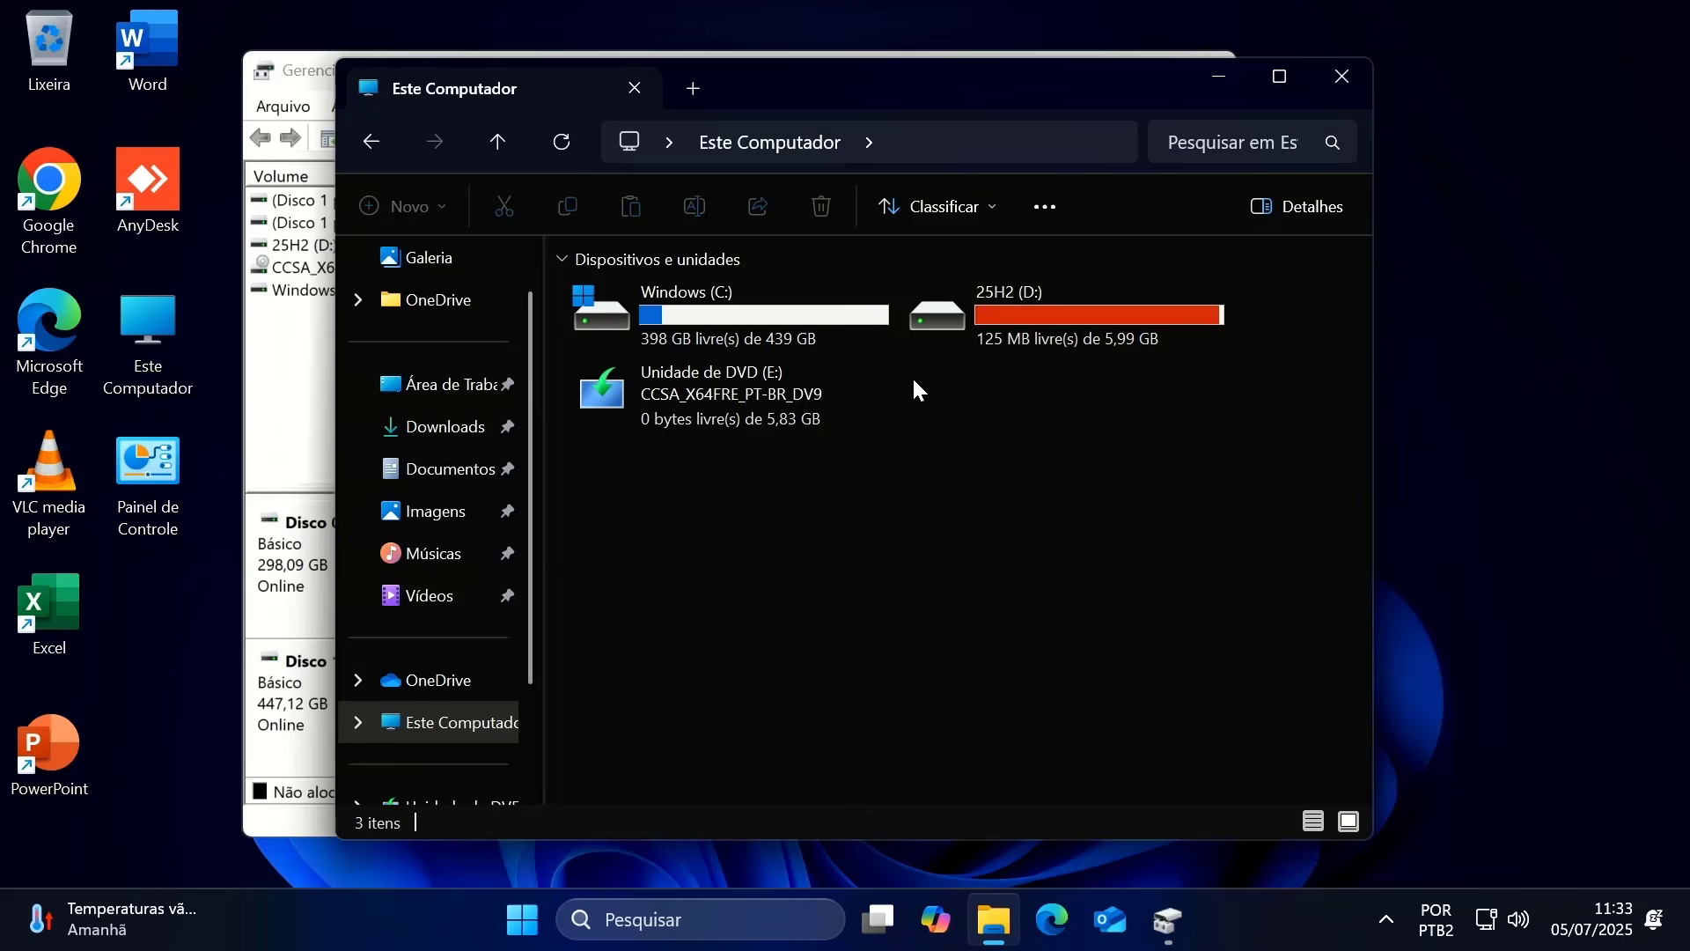
drag(1056, 431, 1088, 338)
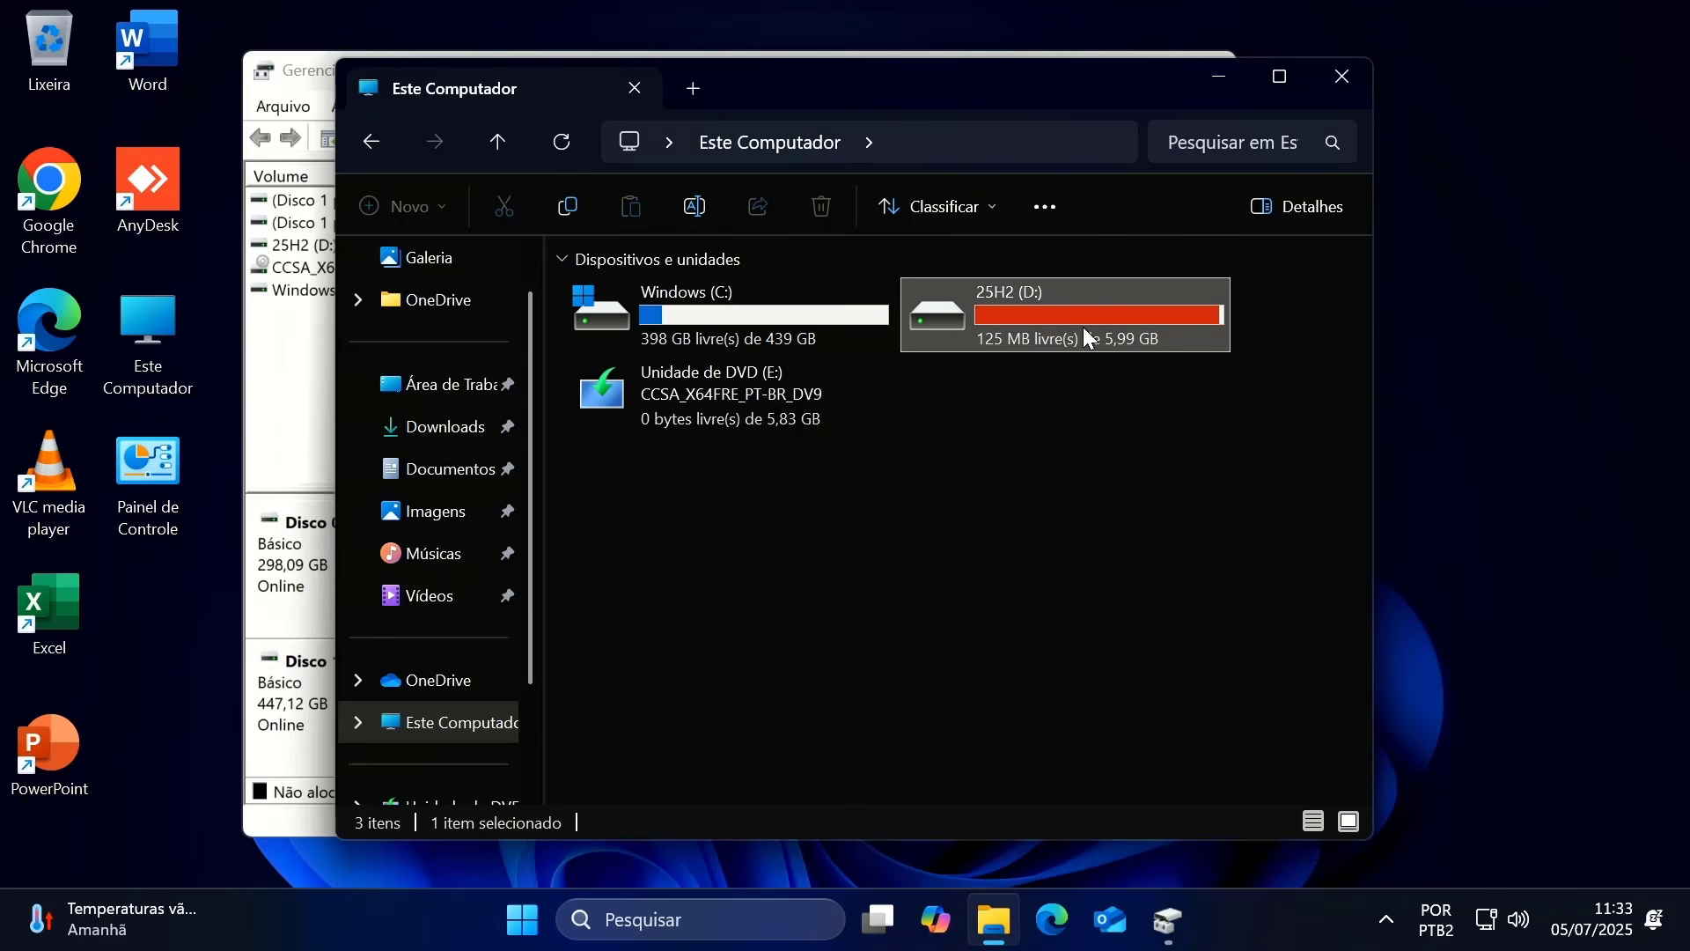
- Eject the mounted Windows DVD drive (E:) from This Computer
right_click(726, 425)
click(812, 611)
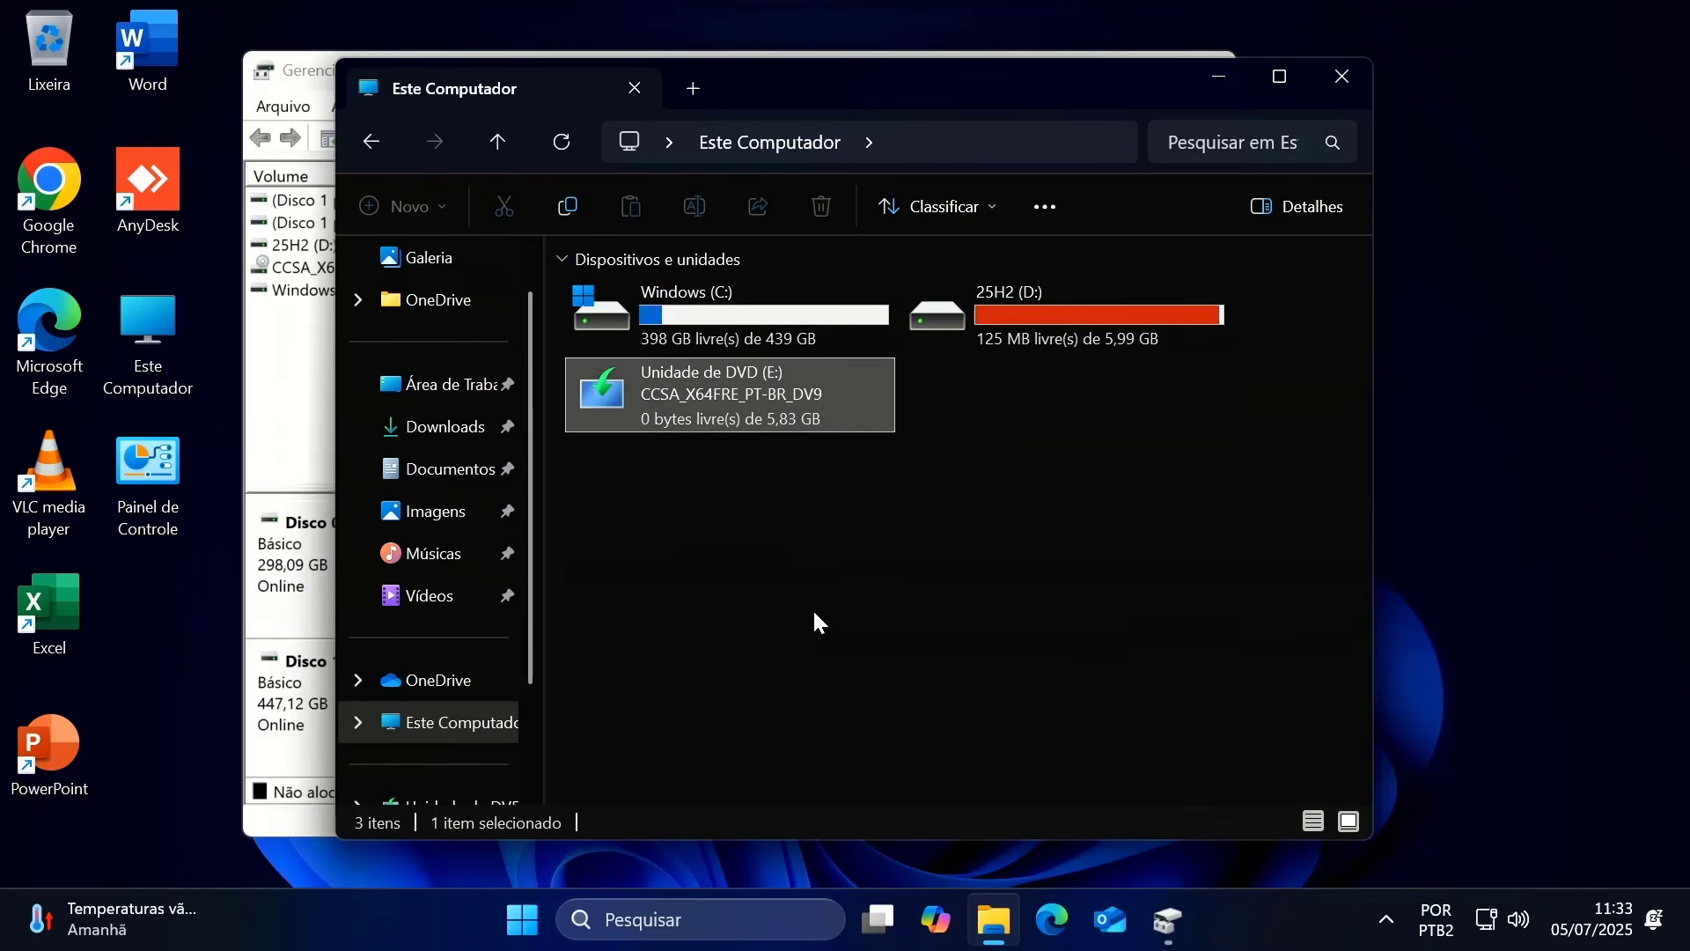
click(1059, 314)
click(775, 324)
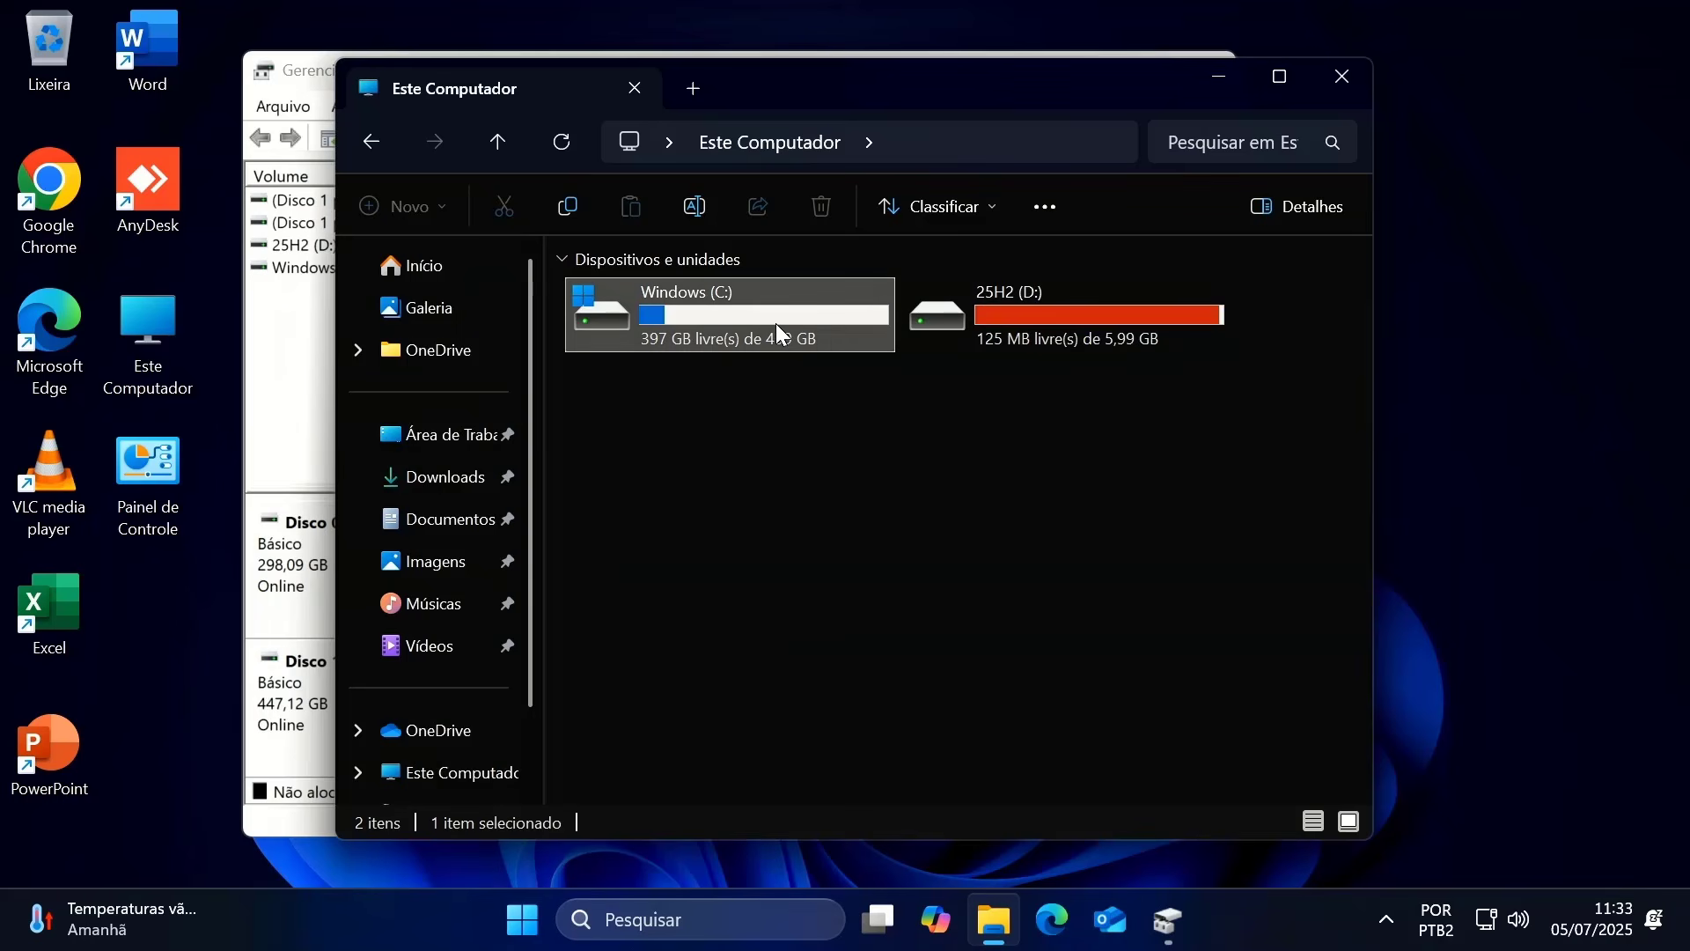
- Open Task Manager, examine the performance details of Disk 1 (C: D:) and enlarge the window
right_click(1241, 914)
click(1318, 807)
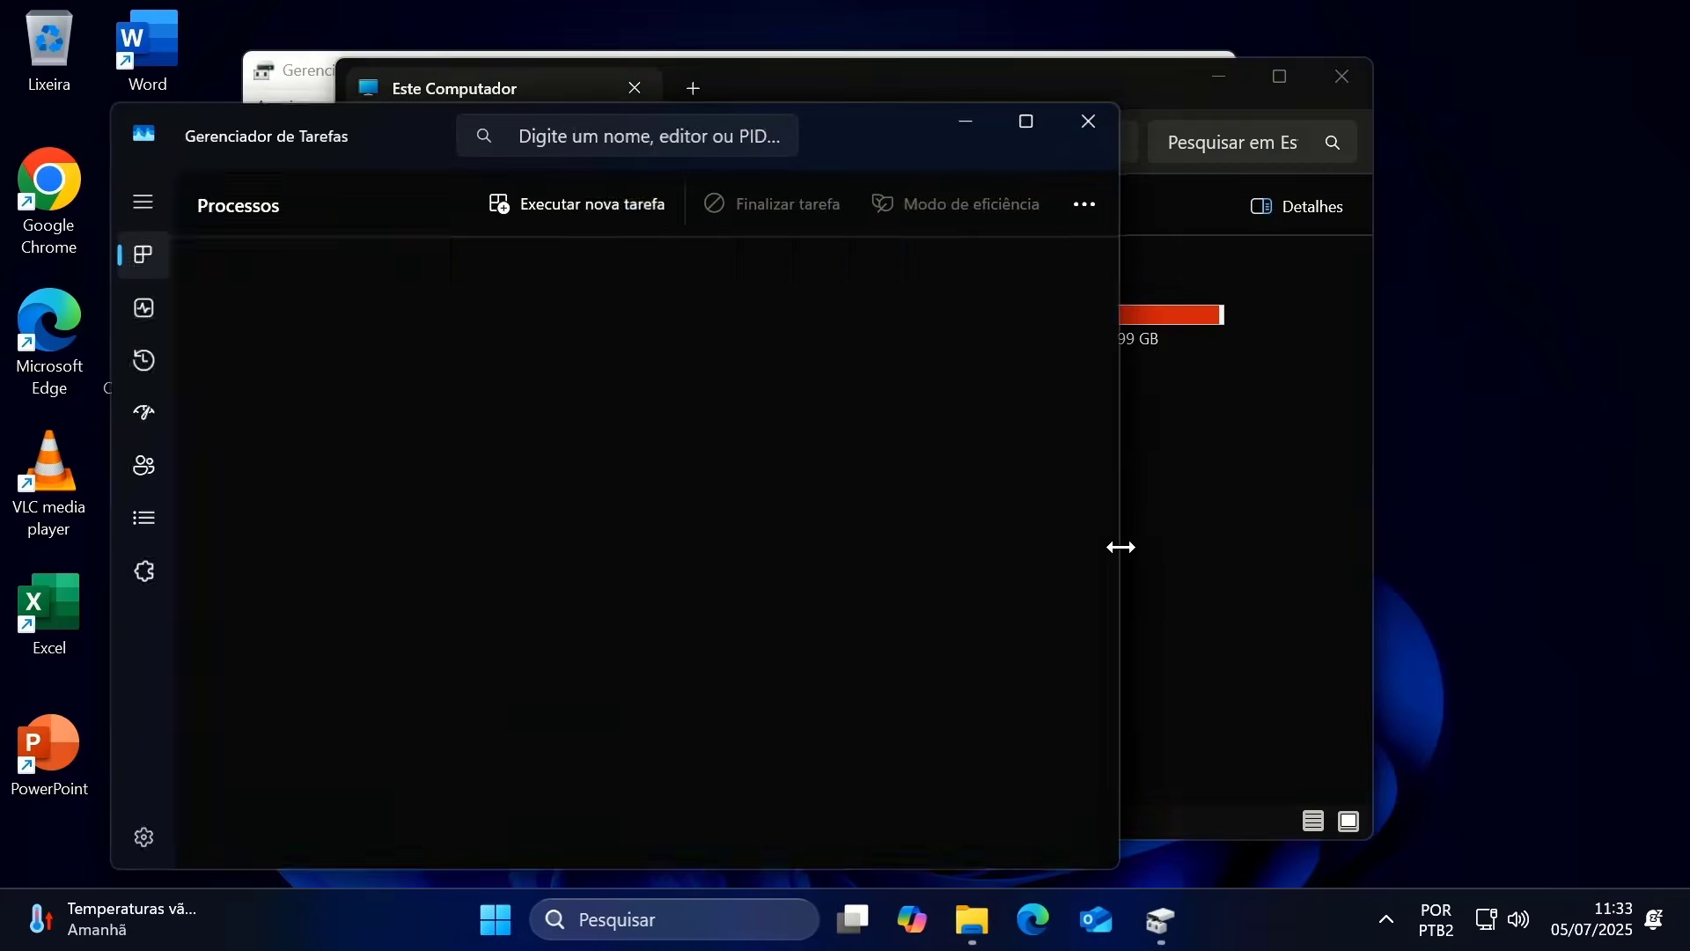
drag(913, 172, 895, 104)
click(159, 256)
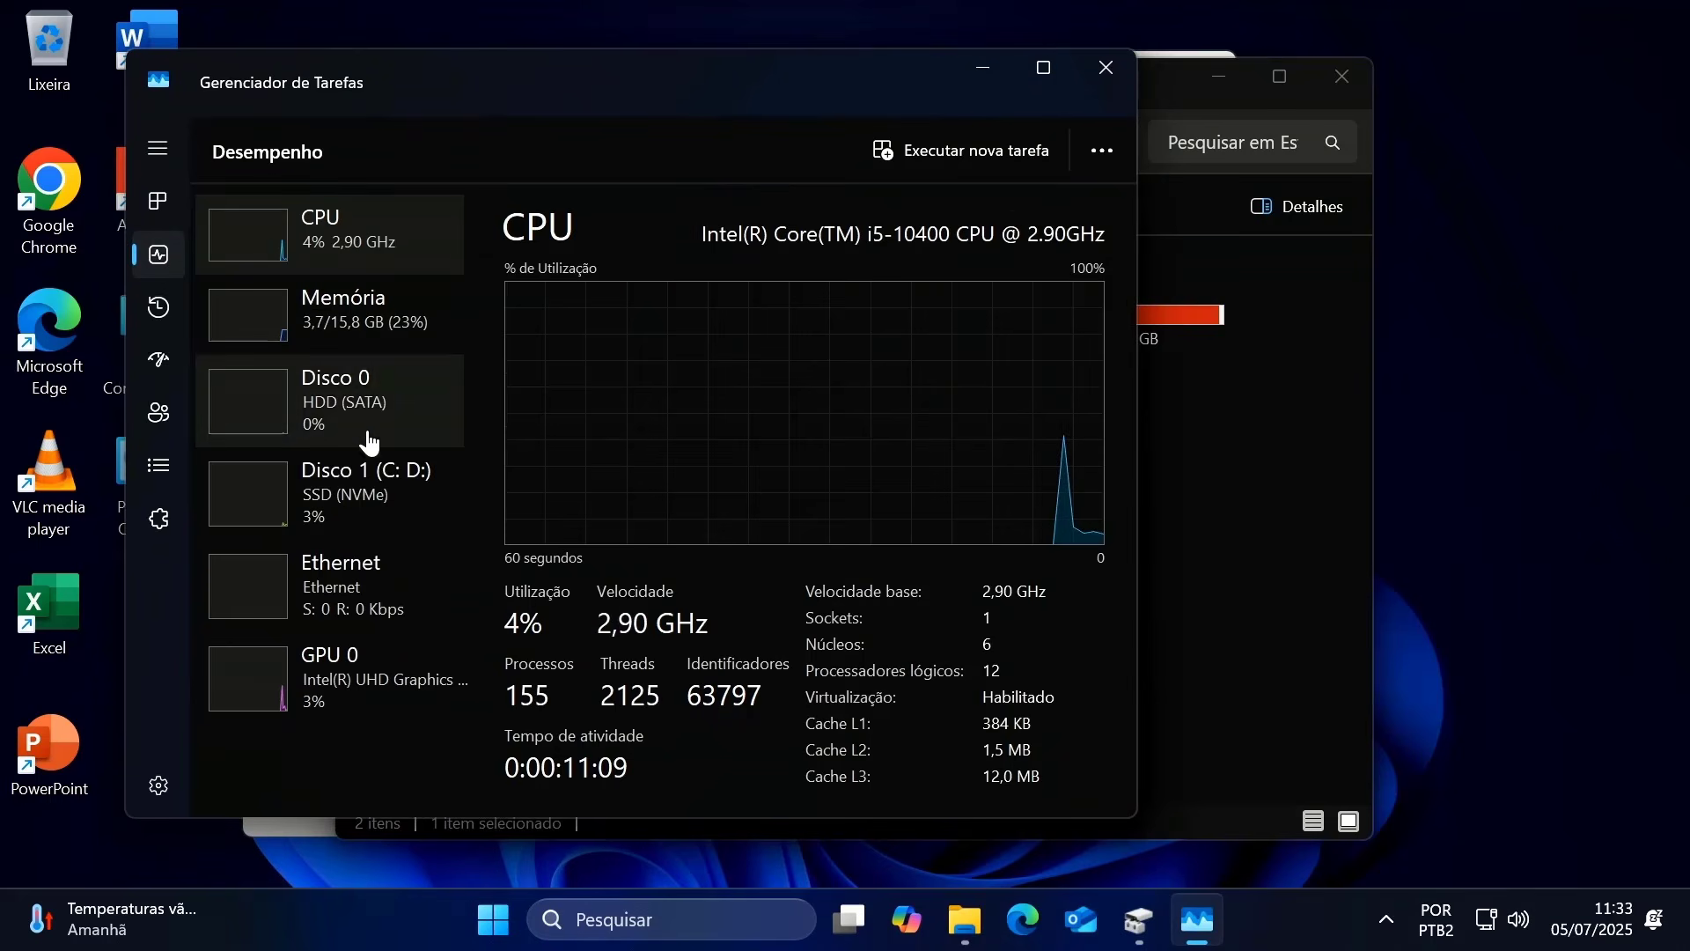
click(366, 493)
click(1144, 826)
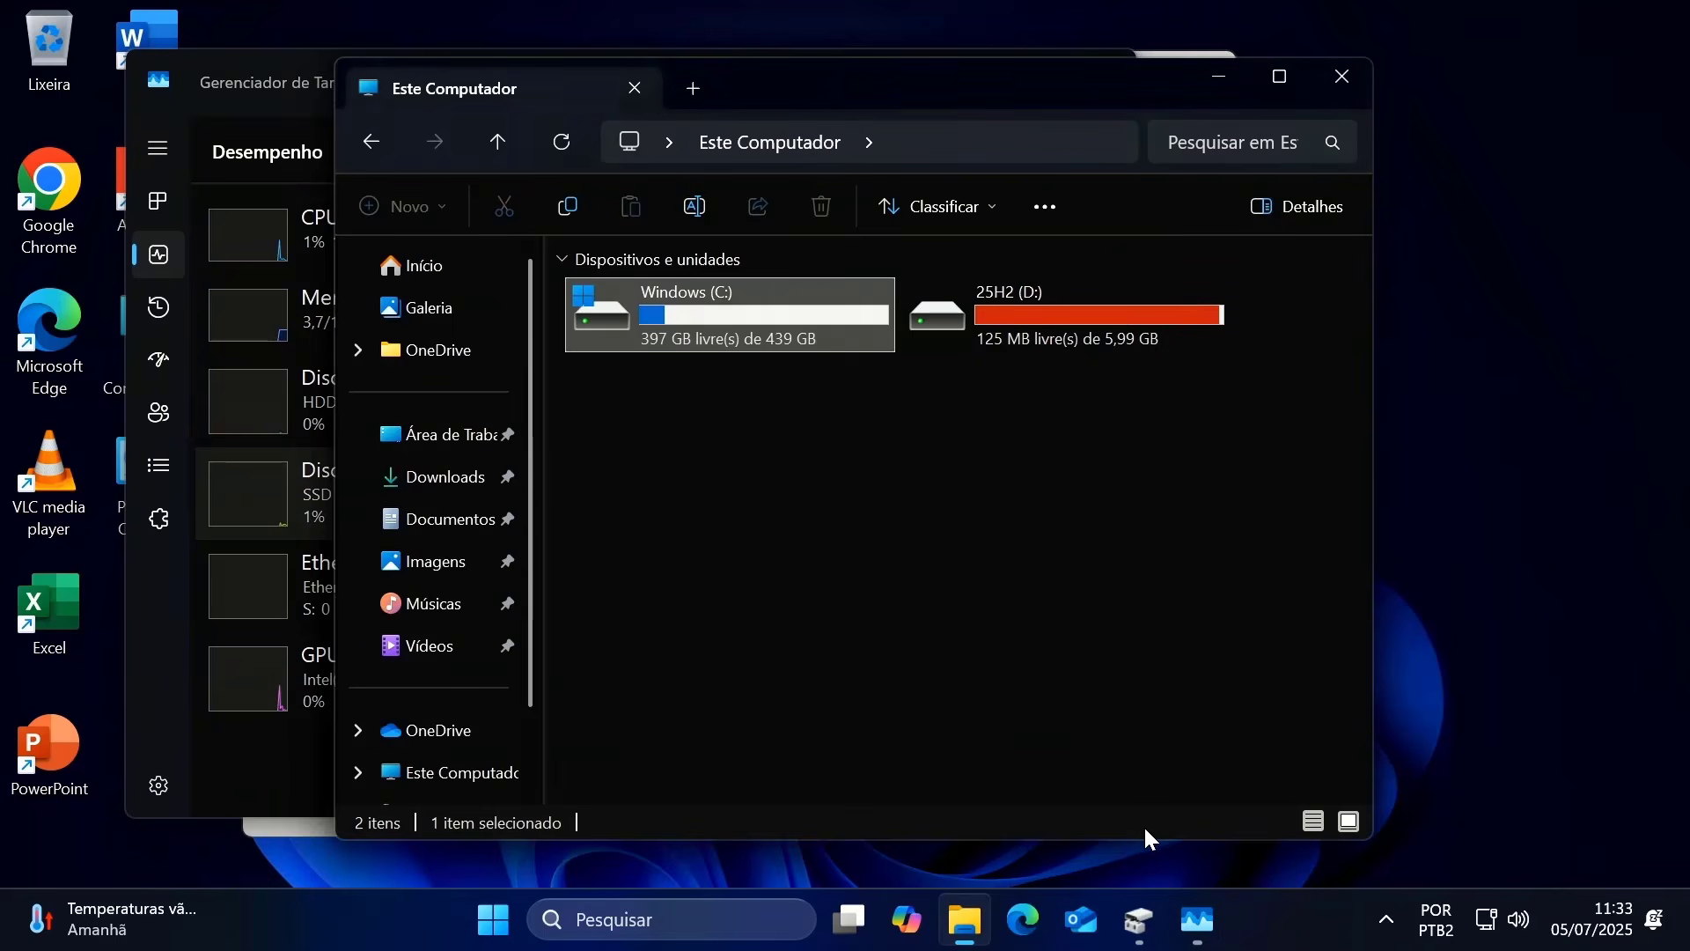
click(259, 754)
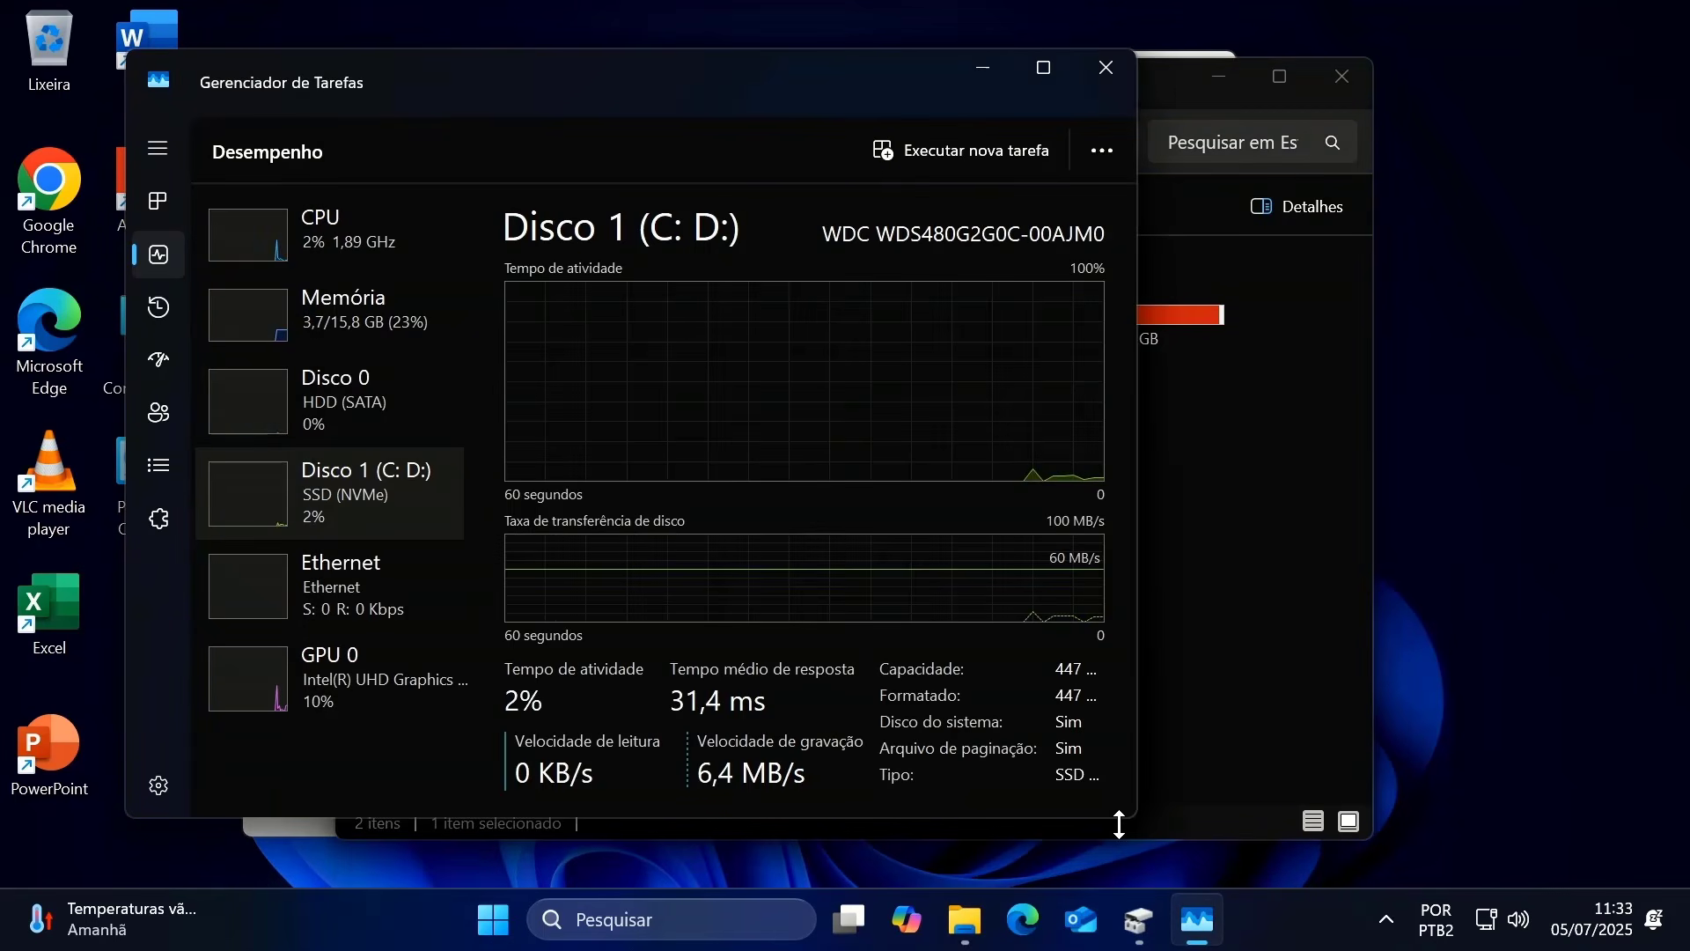
drag(1136, 819, 1337, 850)
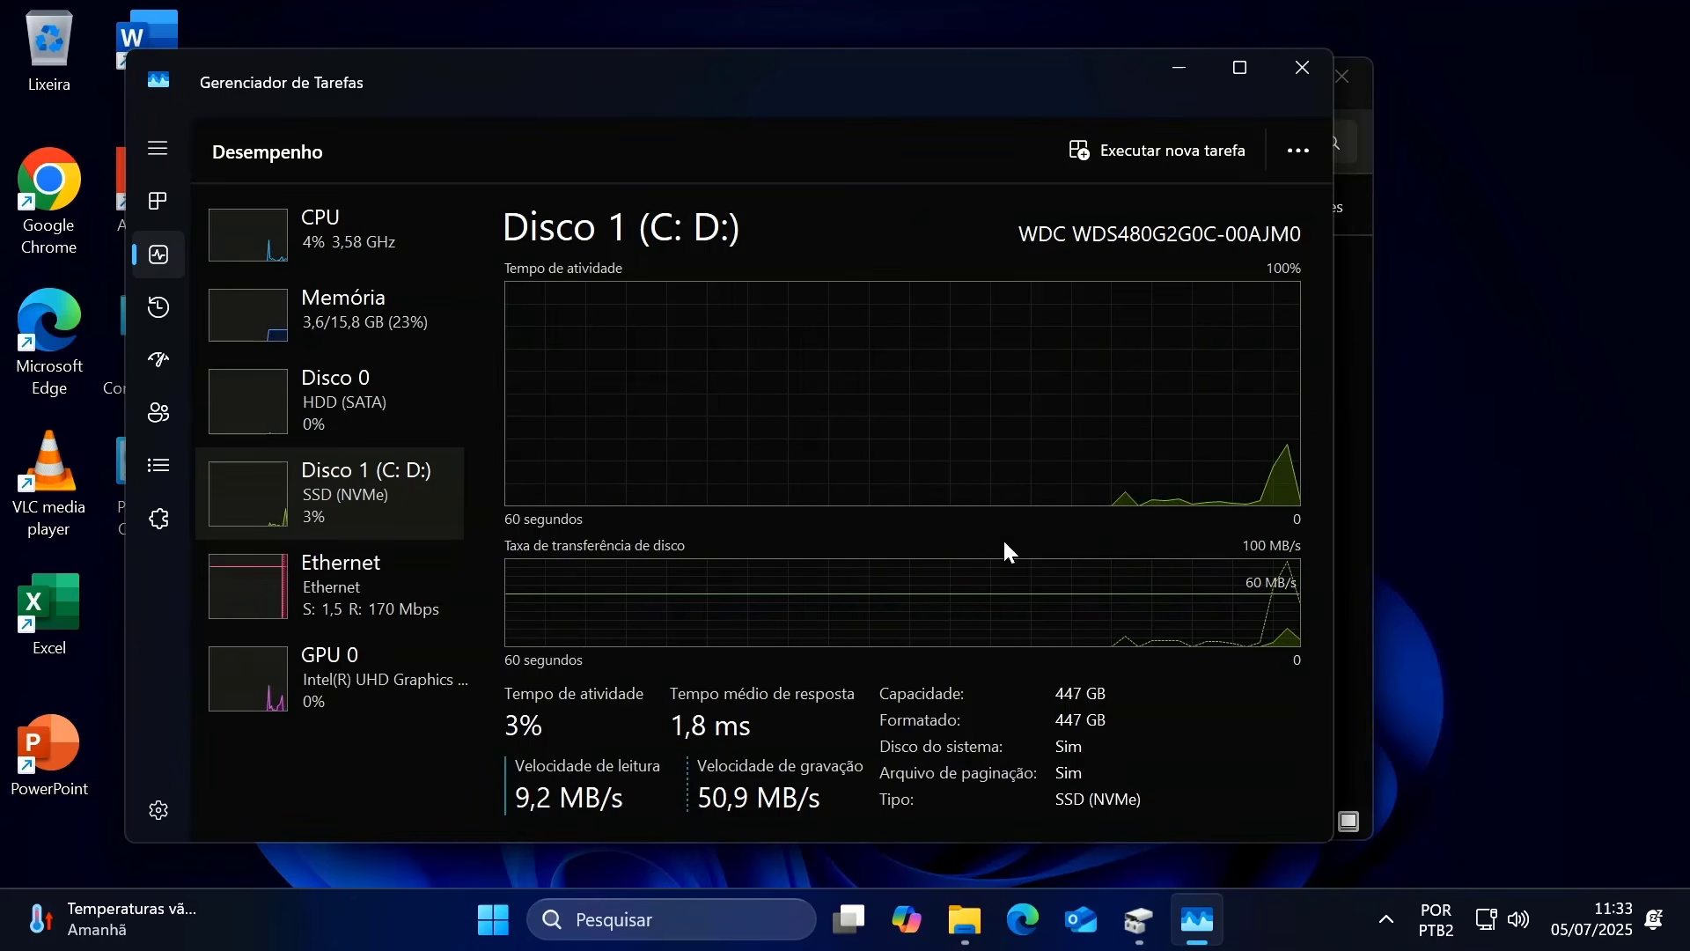
- Close Task Manager and the Disk Management window, leaving This Computer open
click(1294, 71)
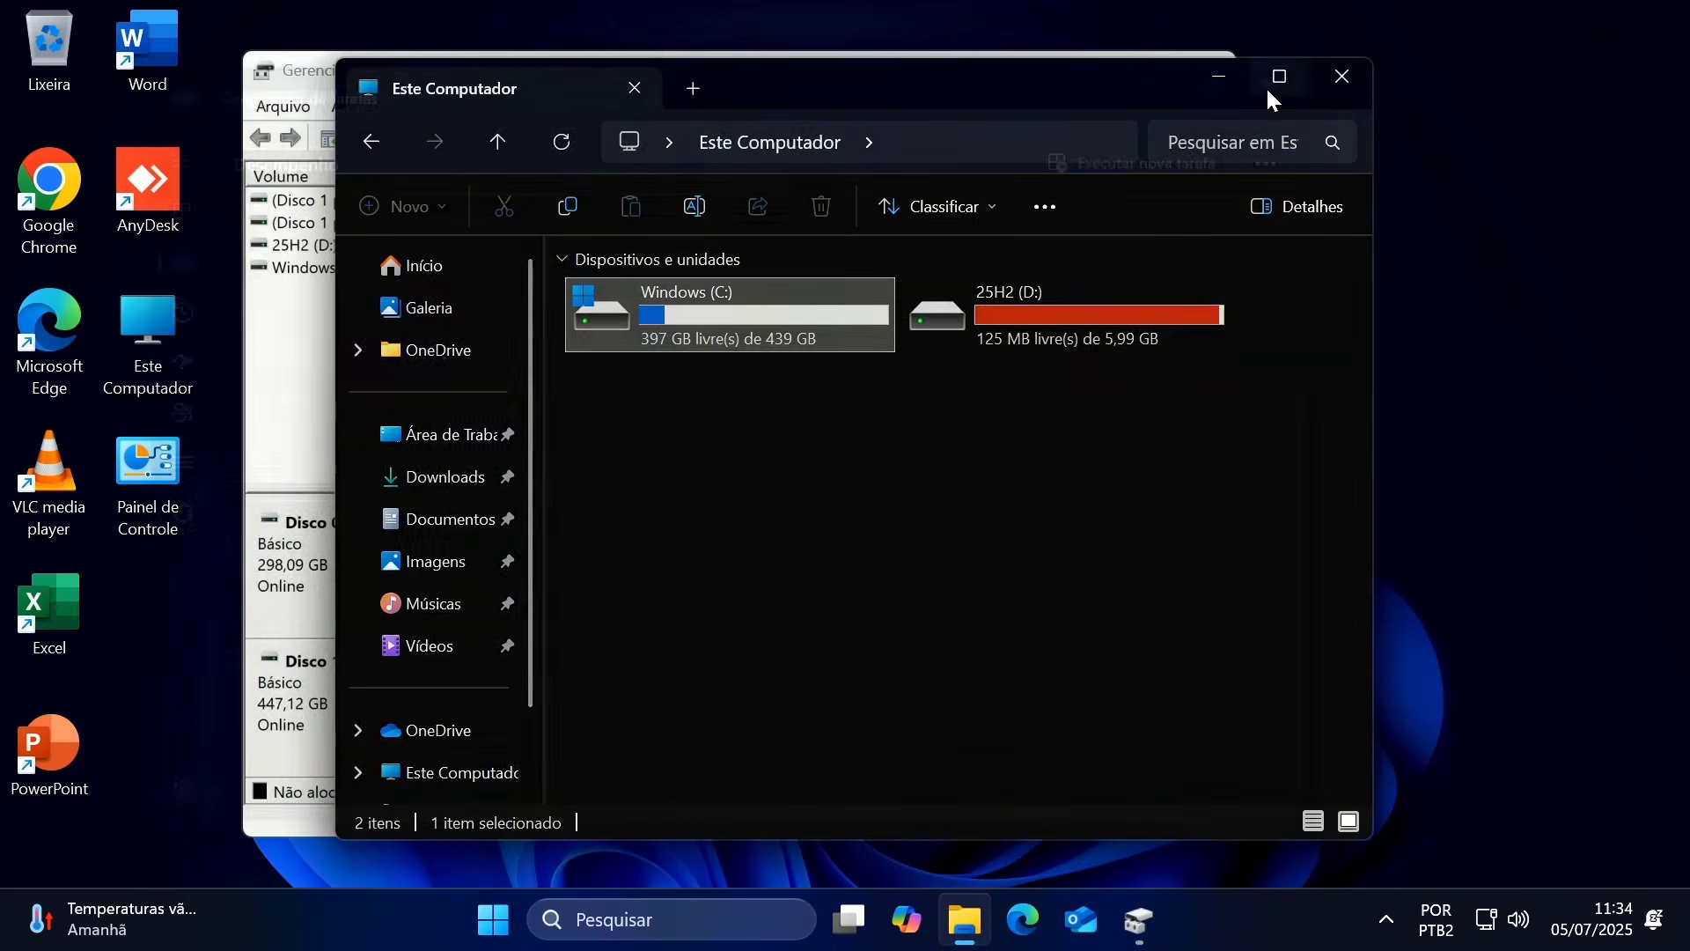
click(304, 344)
click(1206, 71)
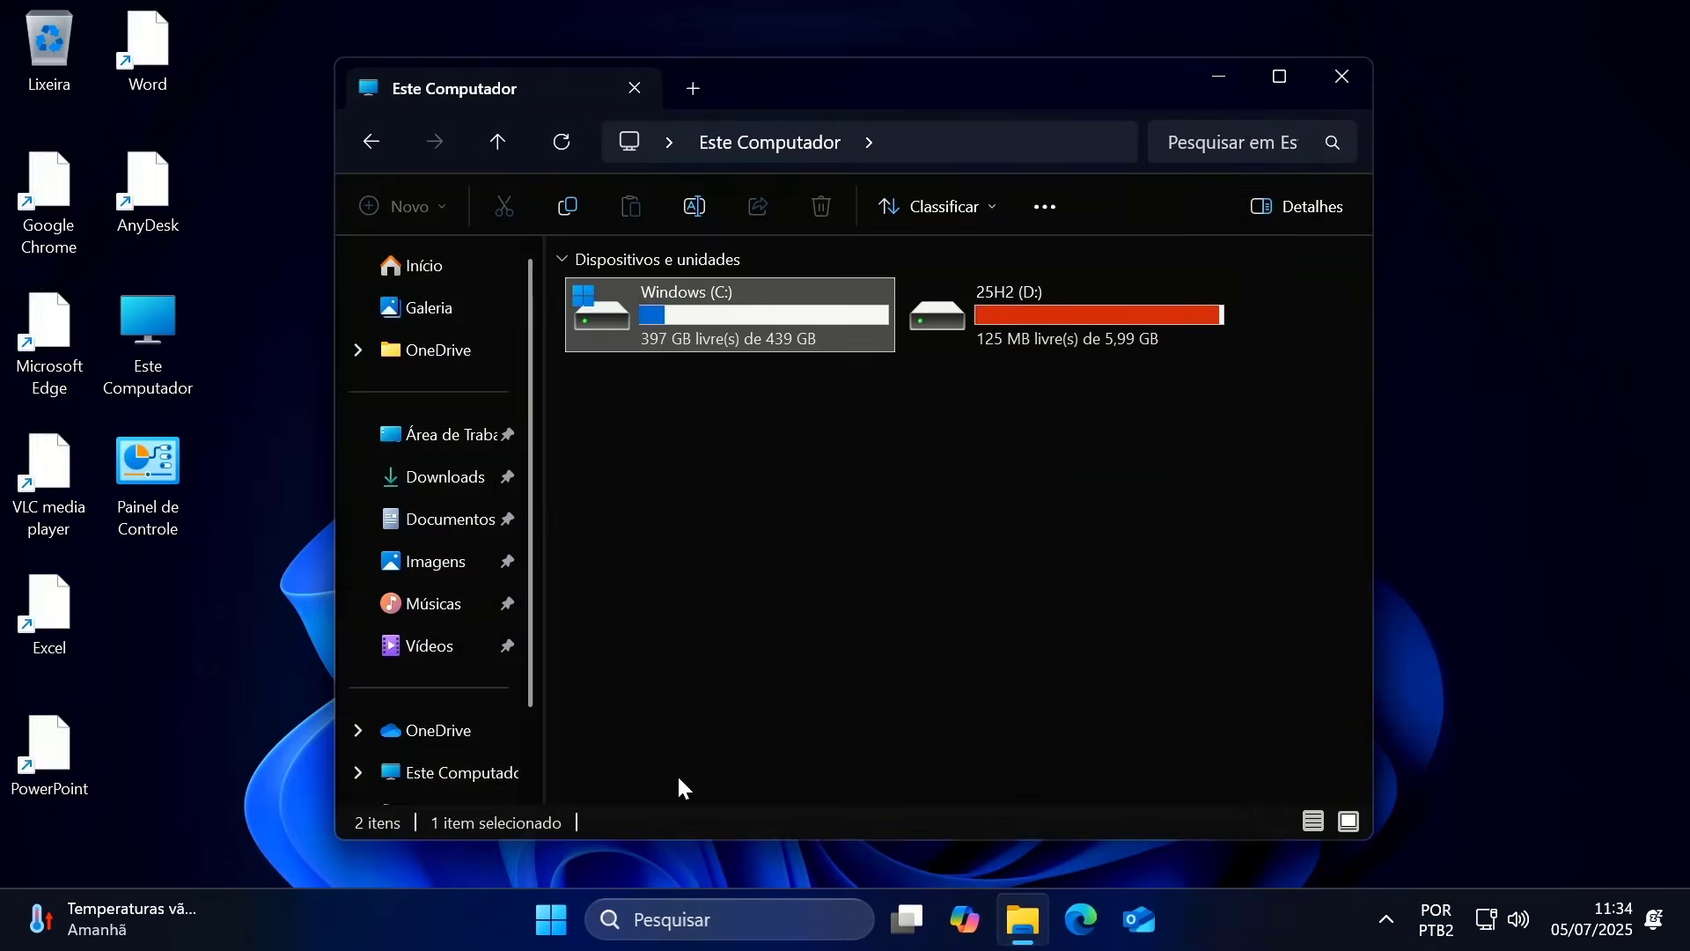
- Open the 25H2 (D:) drive and review the copied installer files and folders, selecting them all
right_click(563, 929)
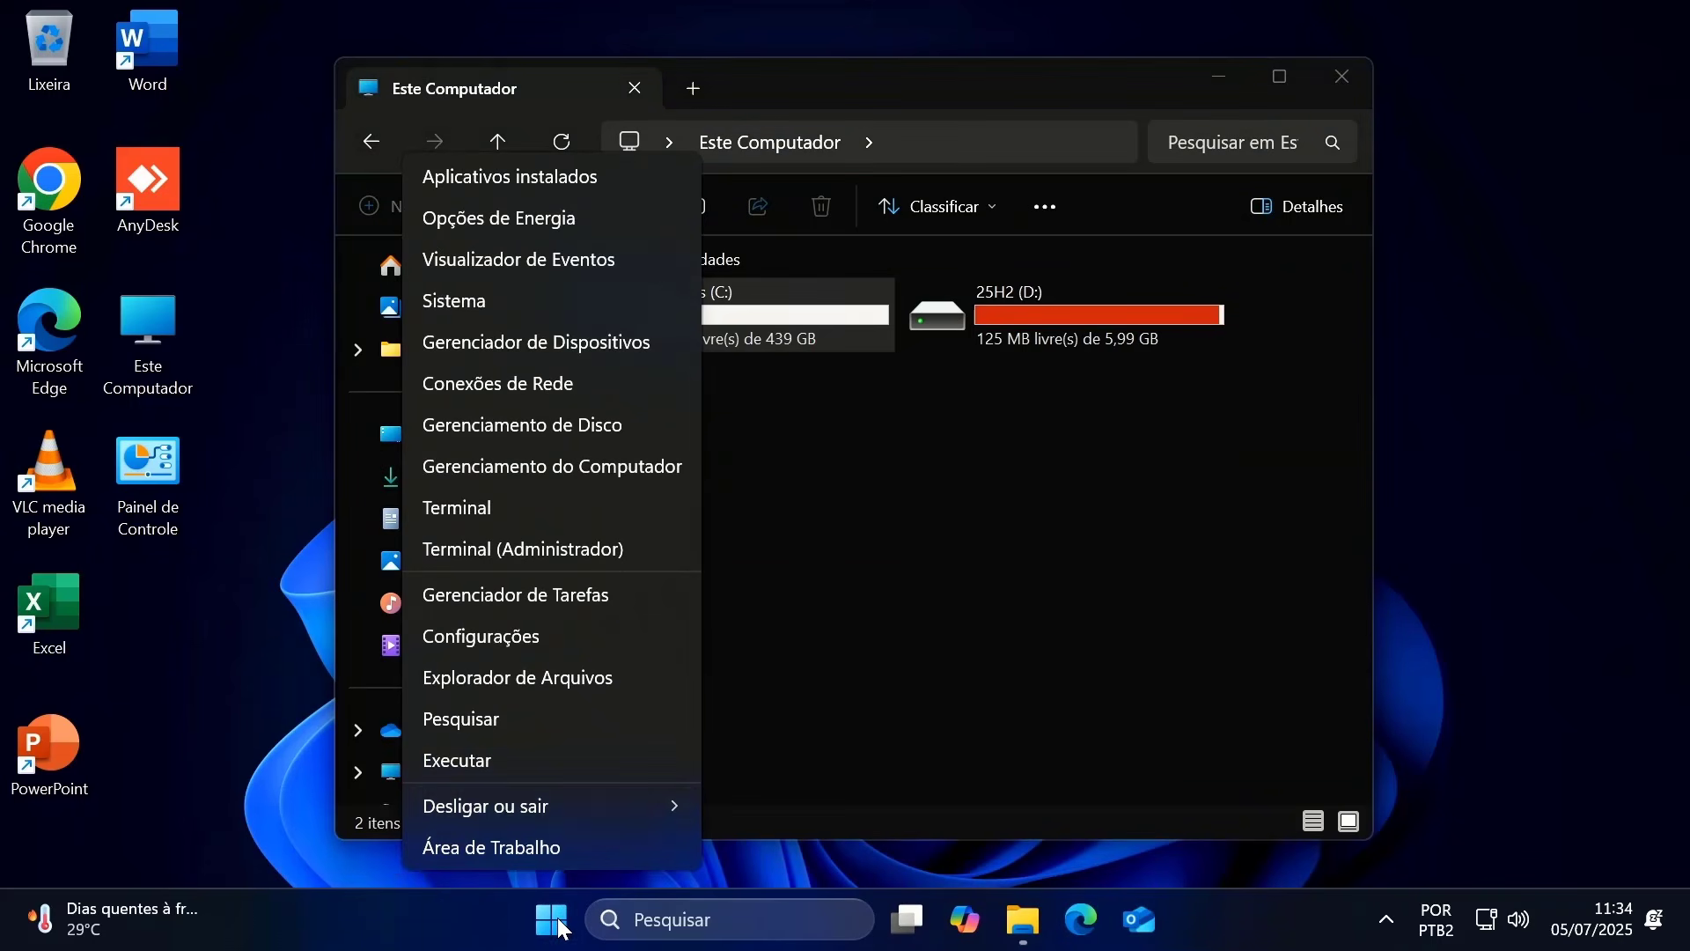
mouse_move(602, 808)
click(1069, 315)
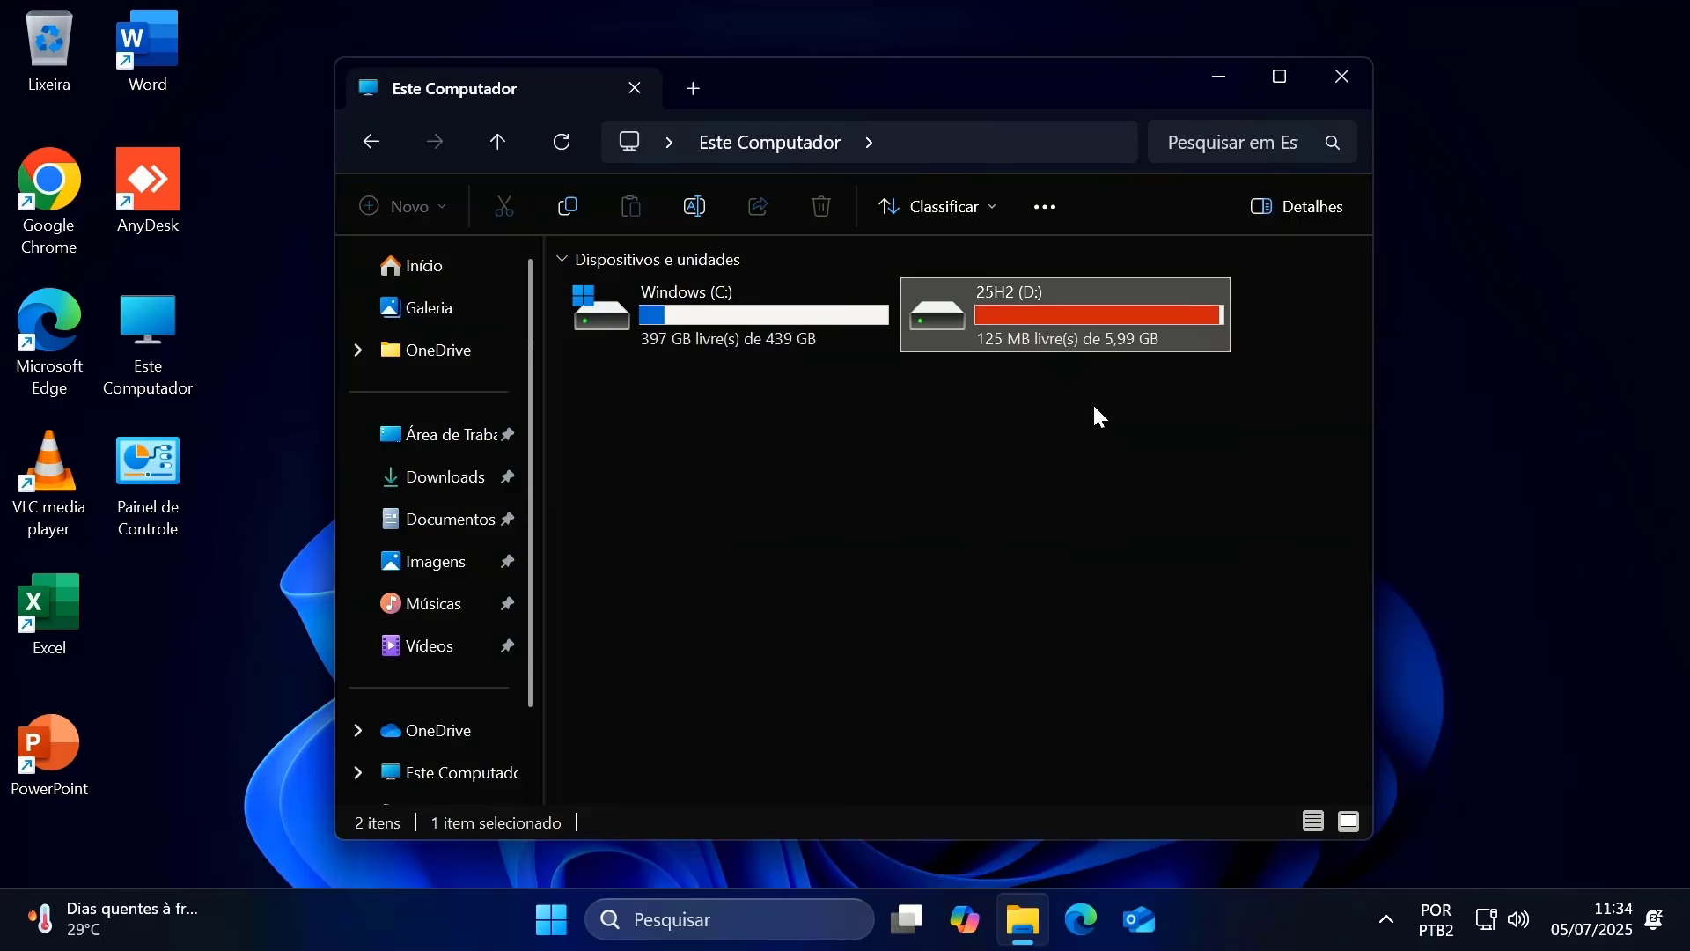
double_click(1095, 320)
drag(1070, 662, 652, 287)
- Restart the computer and enter the BIOS setup
right_click(560, 913)
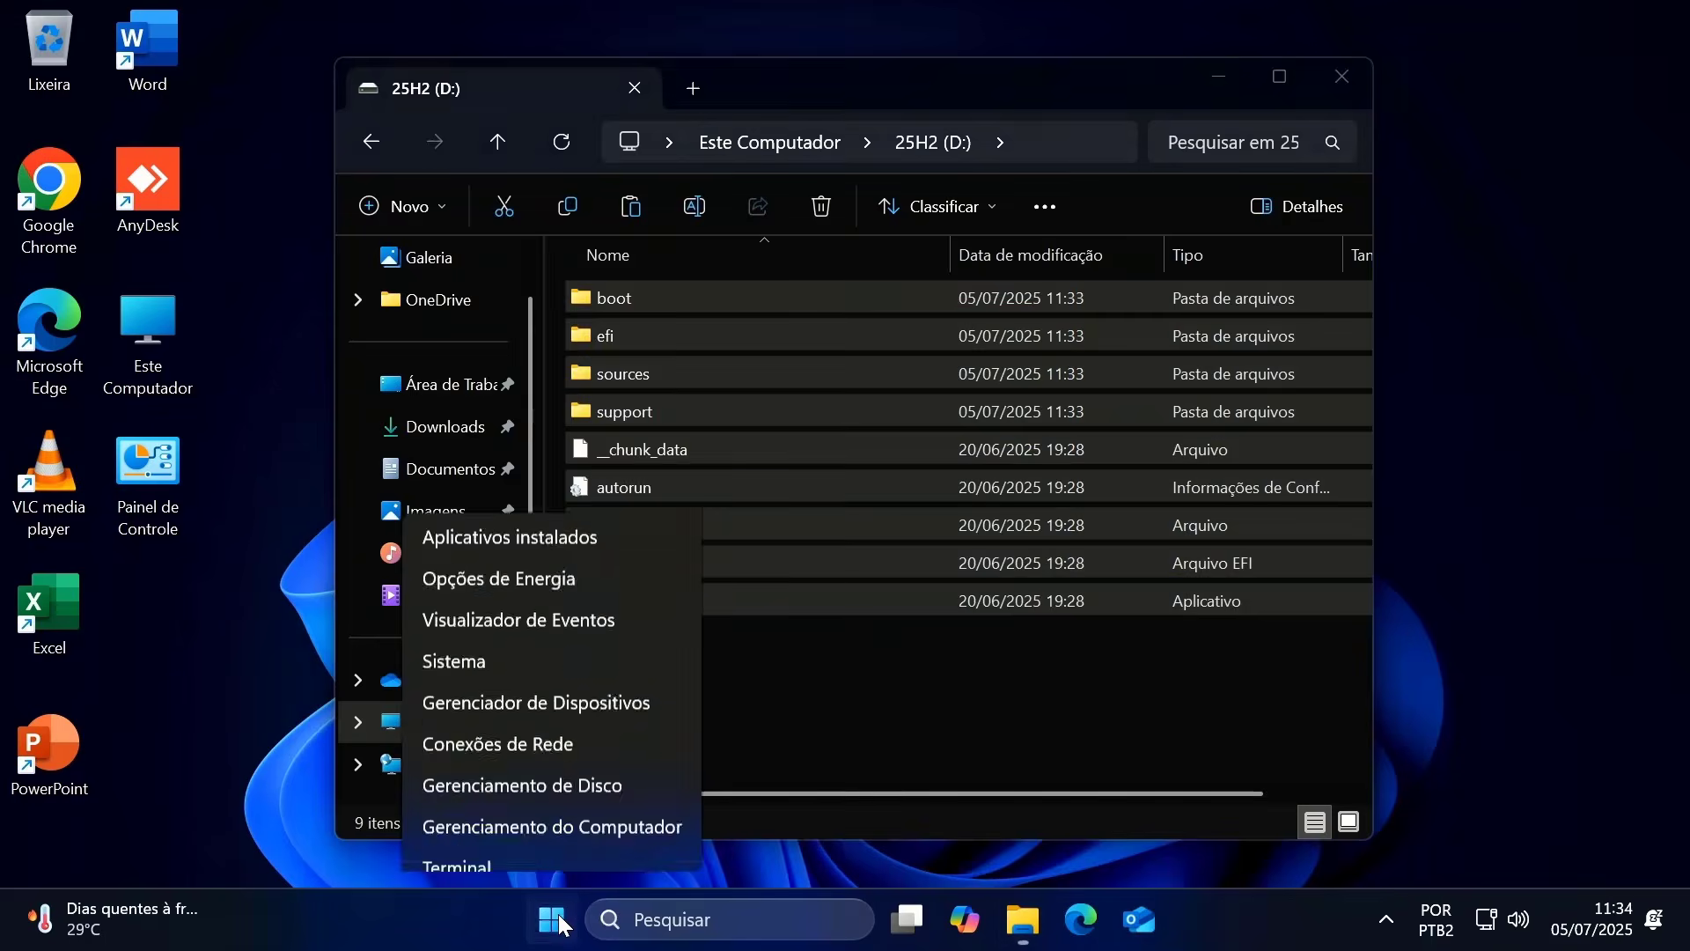
mouse_move(659, 801)
click(745, 803)
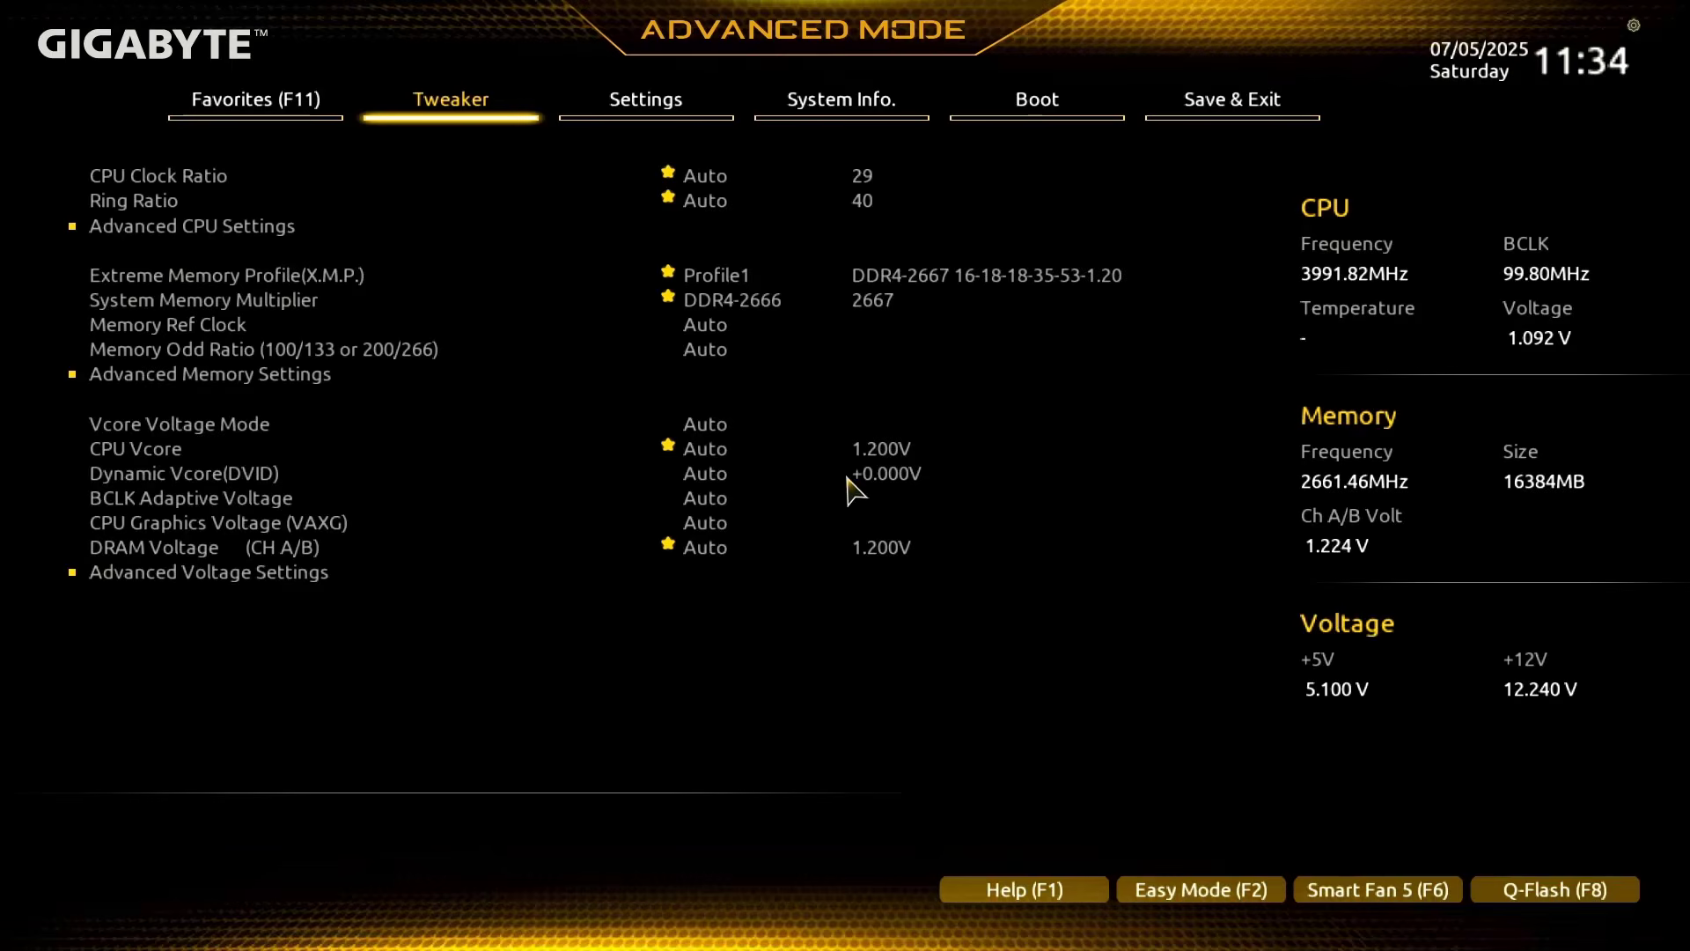
- Examine the Boot Option Priorities in the BIOS, comparing the Windows Boot Manager entry with the UEFI OS entry
key(Right)
key(Right)
key(Right)
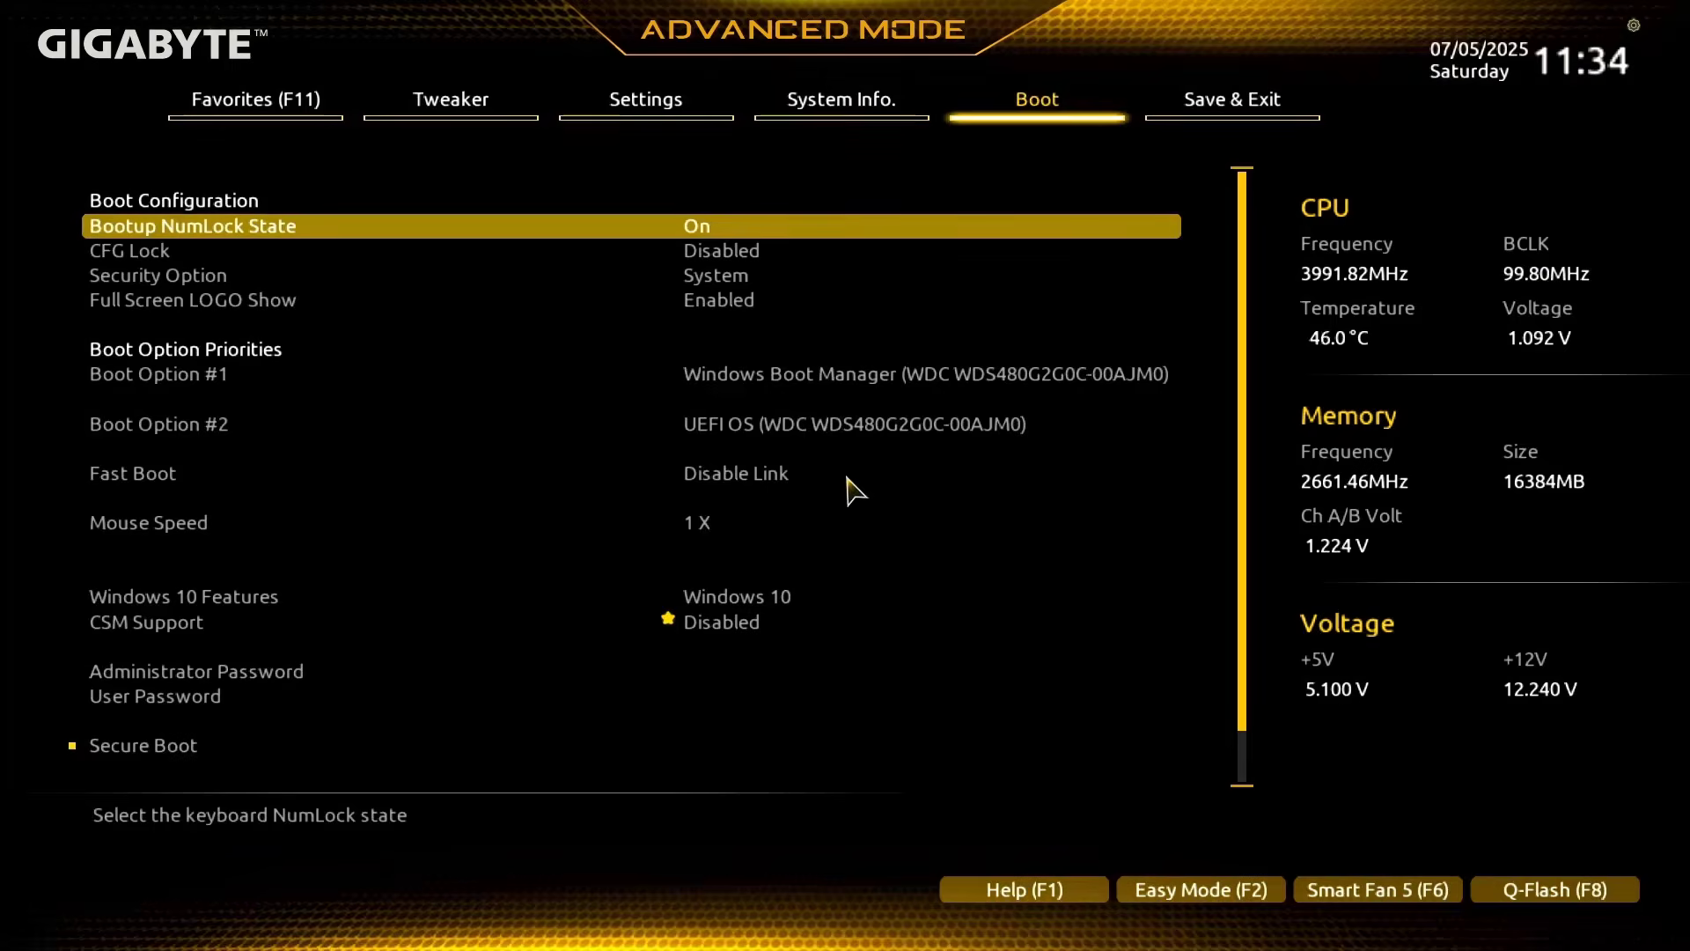
key(Down)
key(Down)
key(Down)
key(Down)
key(Down)
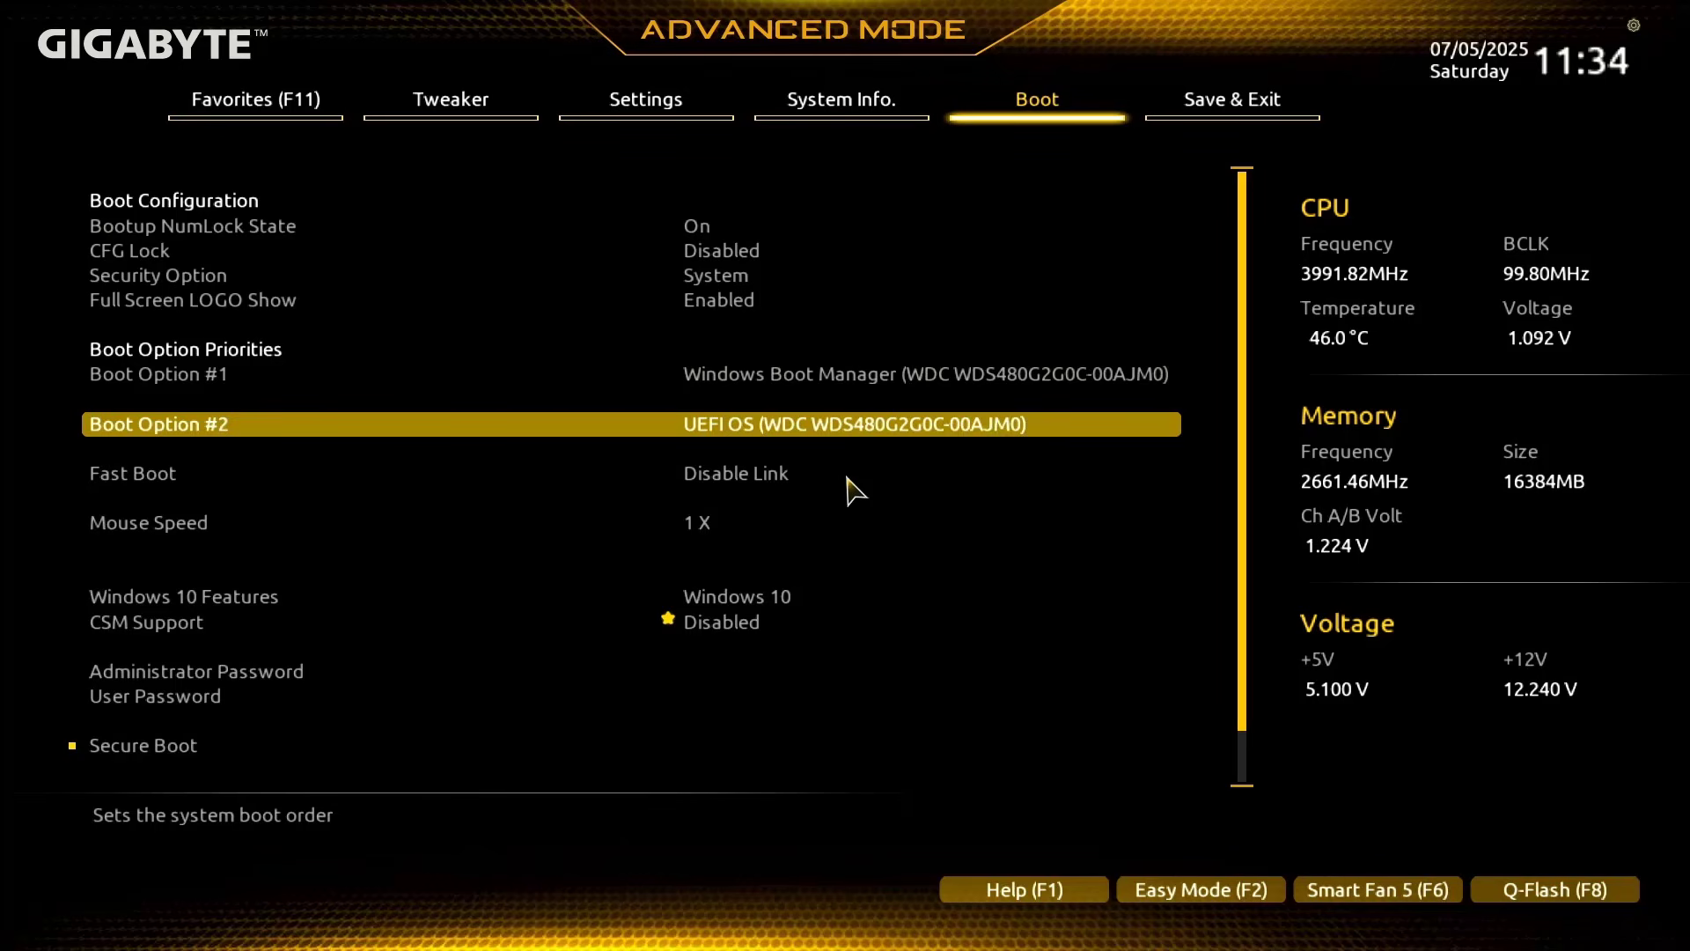
key(Up)
key(Down)
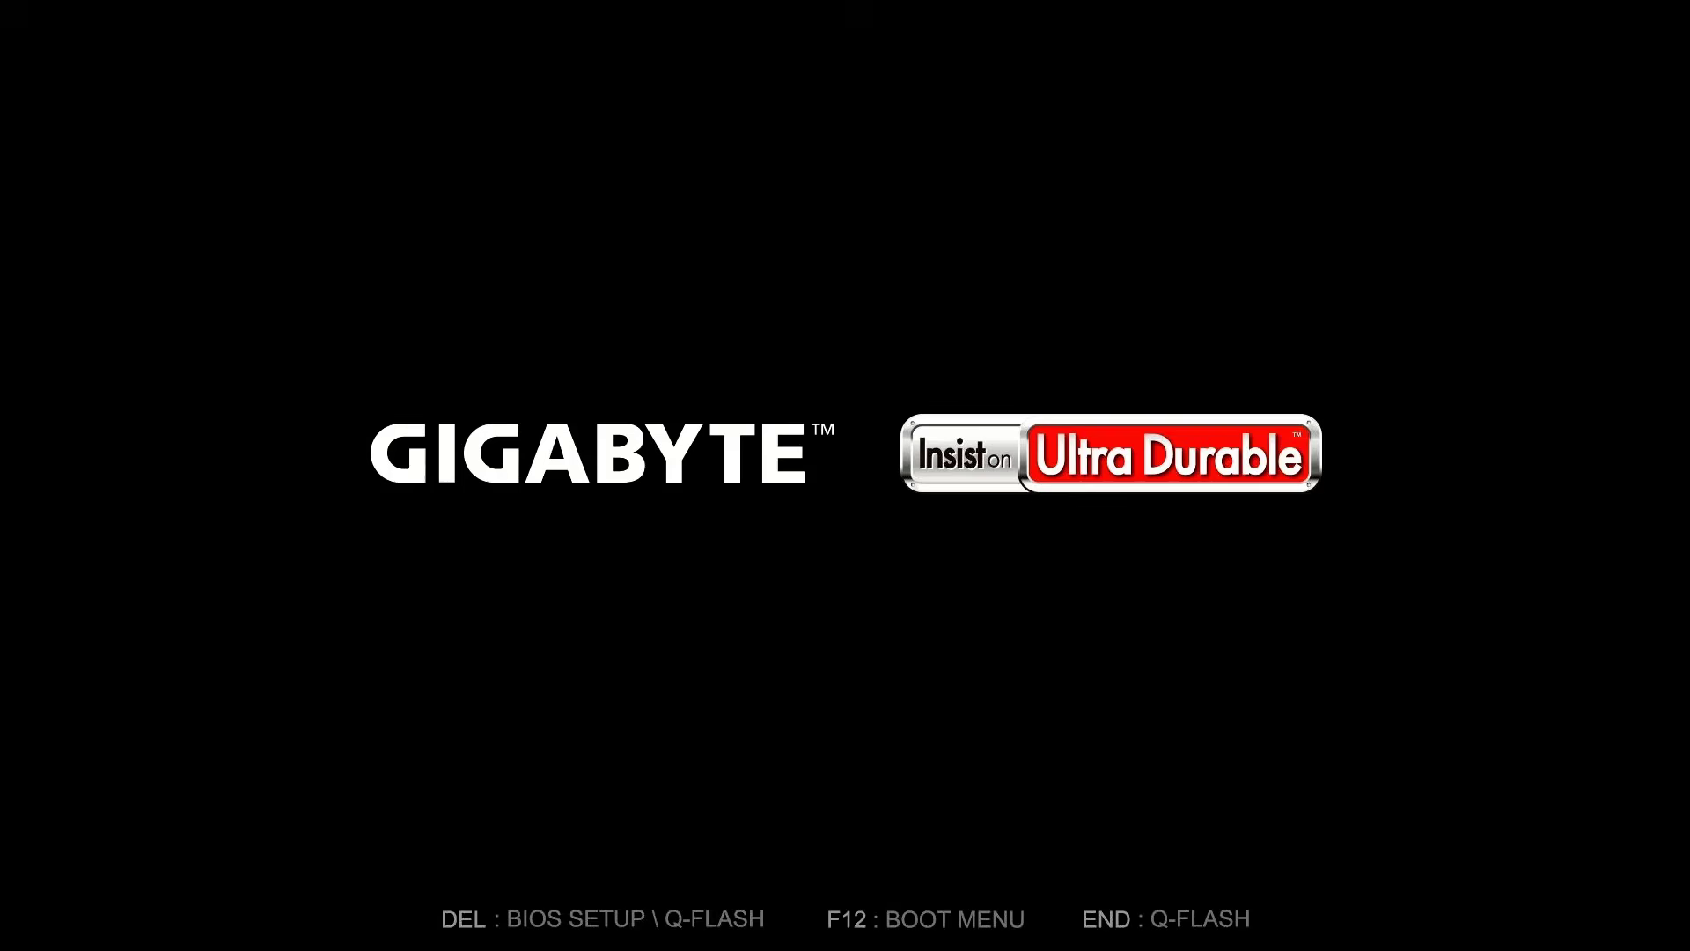
- Boot from UEFI OS (WDC WDS480G2G0C-00AJM0) and accept Português (Brasil) as language and format with the Português (Brasil ABNT) keyboard
key(F12)
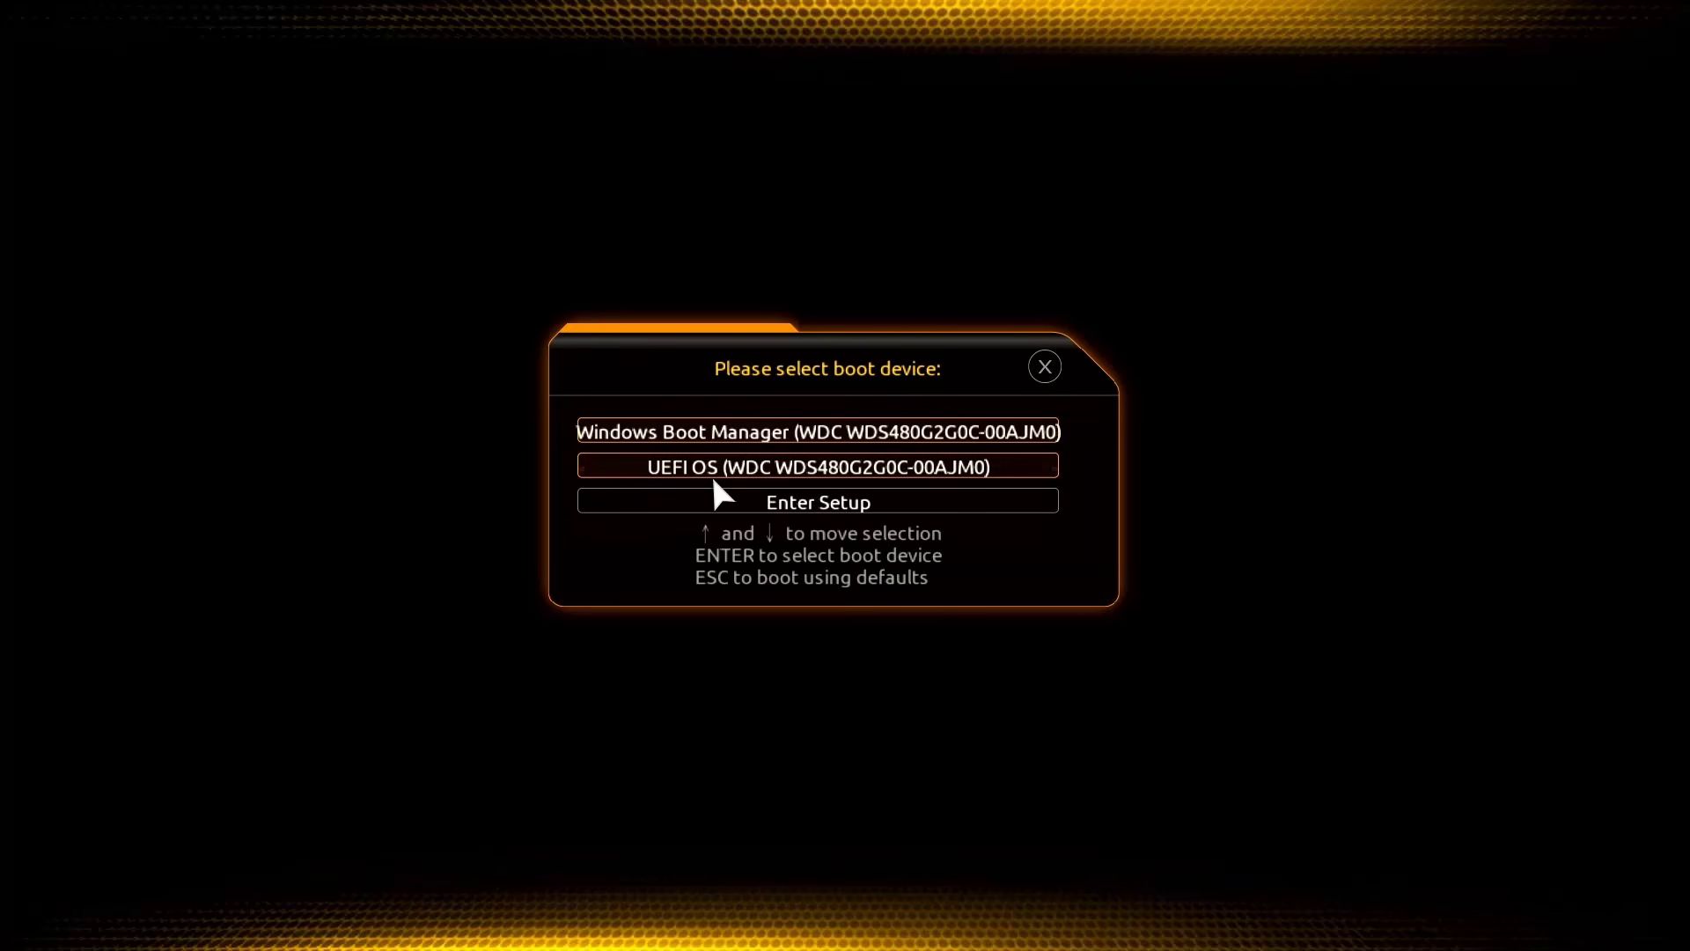
click(759, 468)
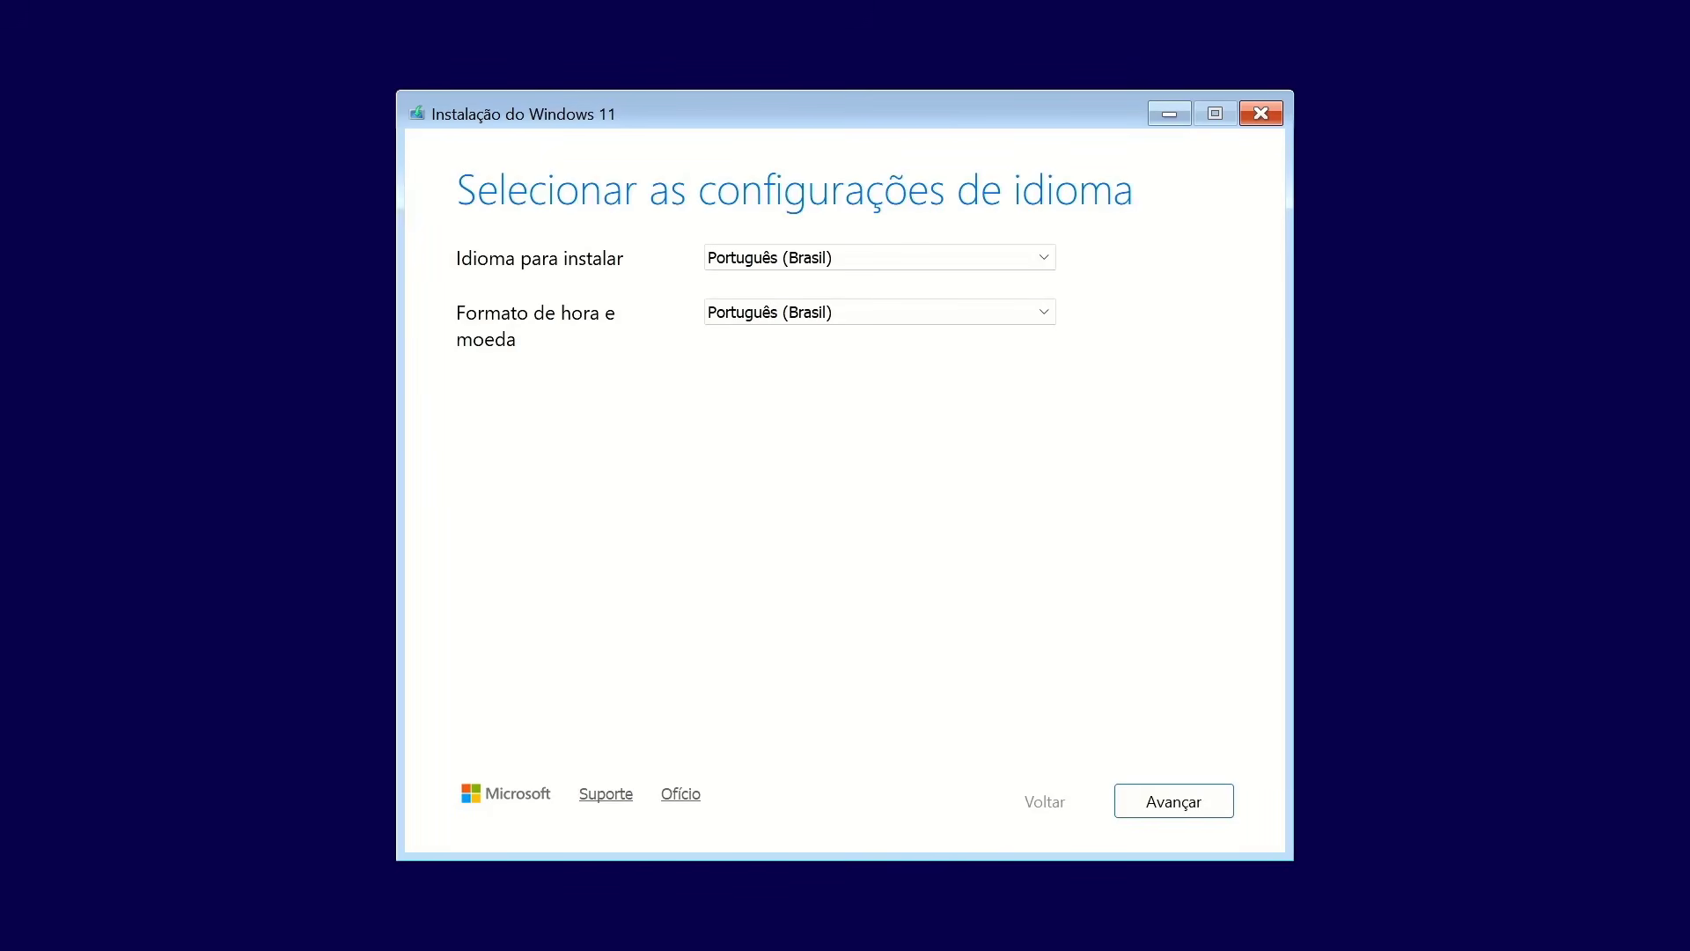
click(1207, 796)
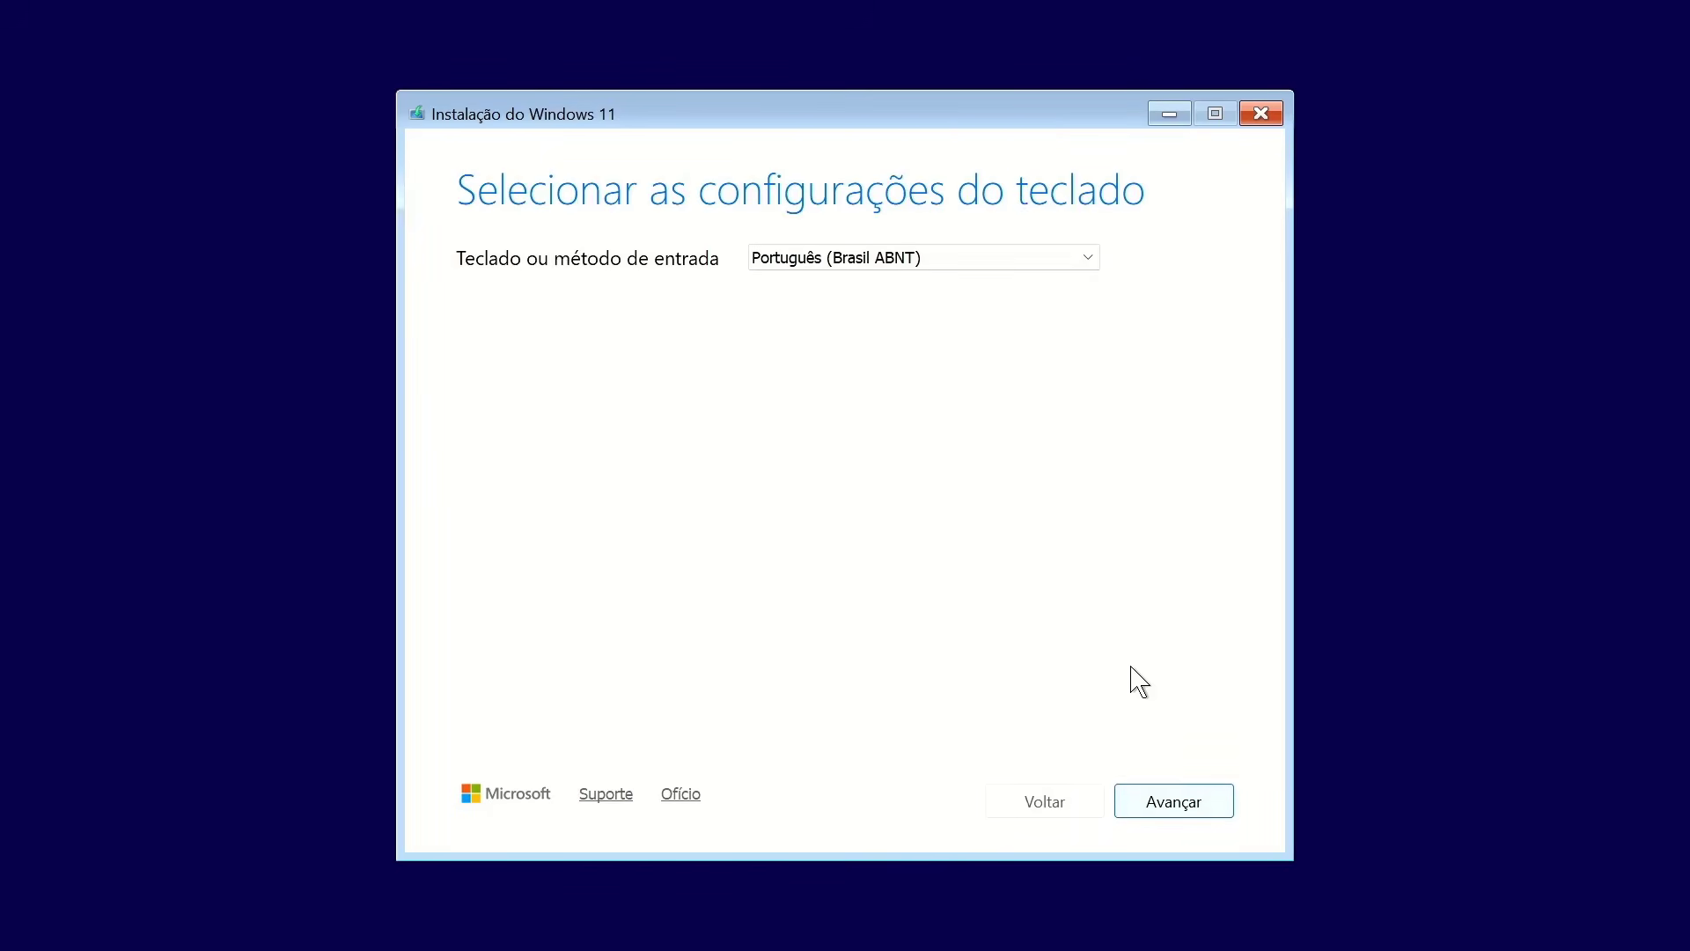
click(1180, 792)
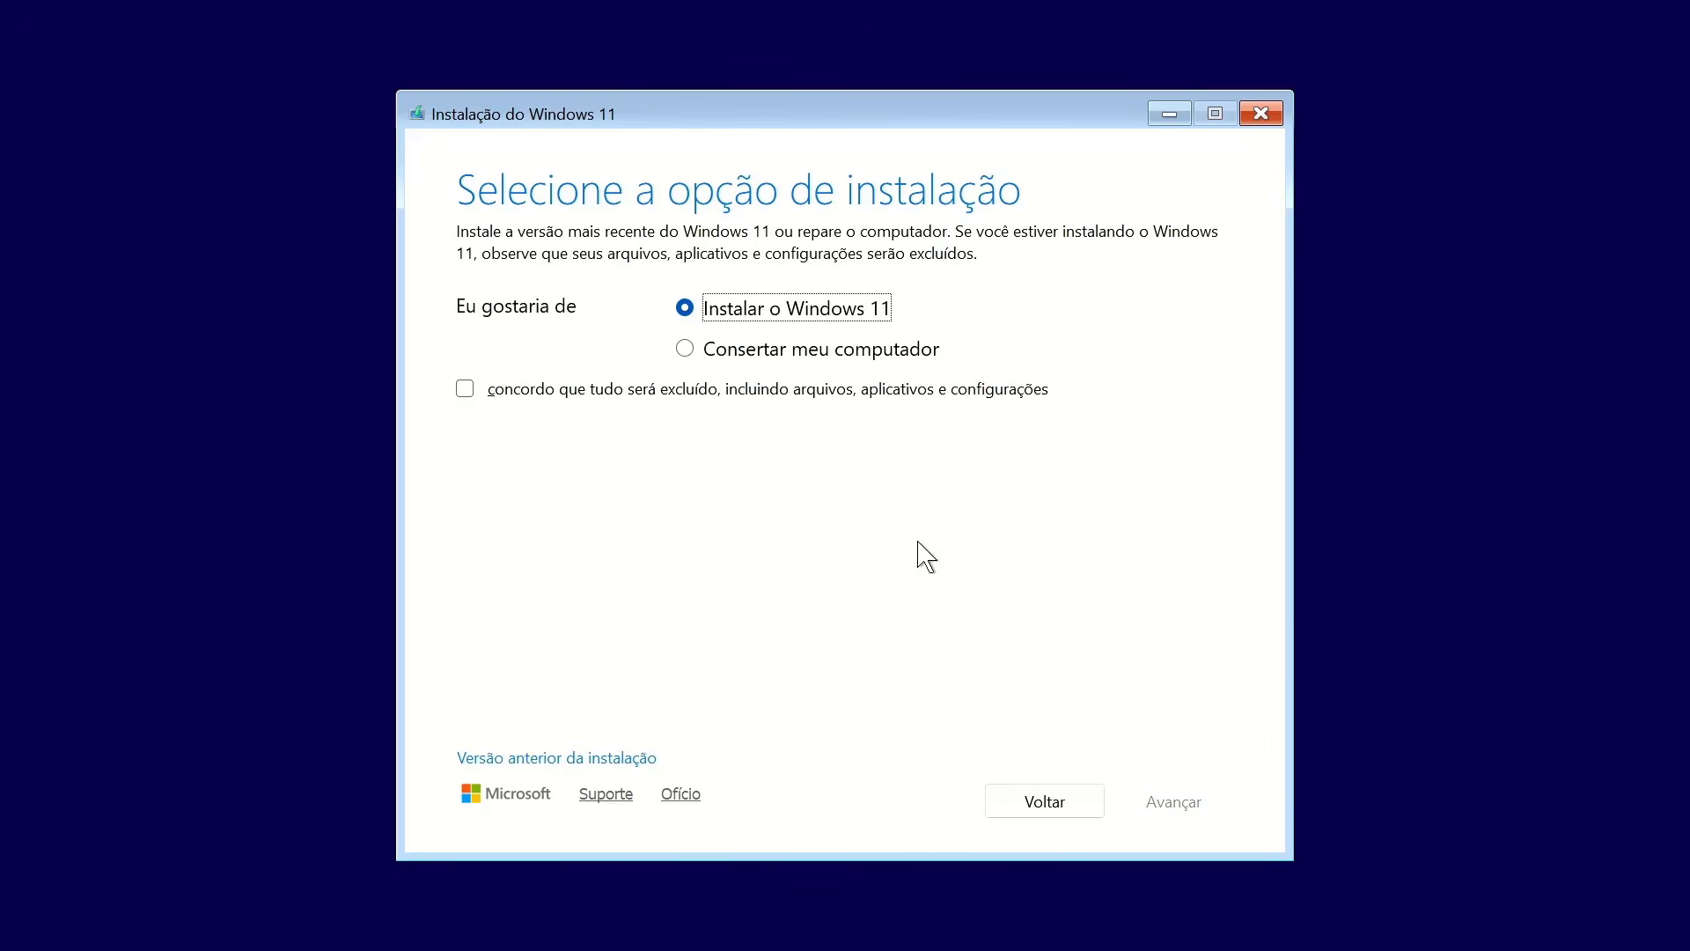
- Choose to install Windows 11, agreeing that everything is deleted, and continue without a product key
click(840, 390)
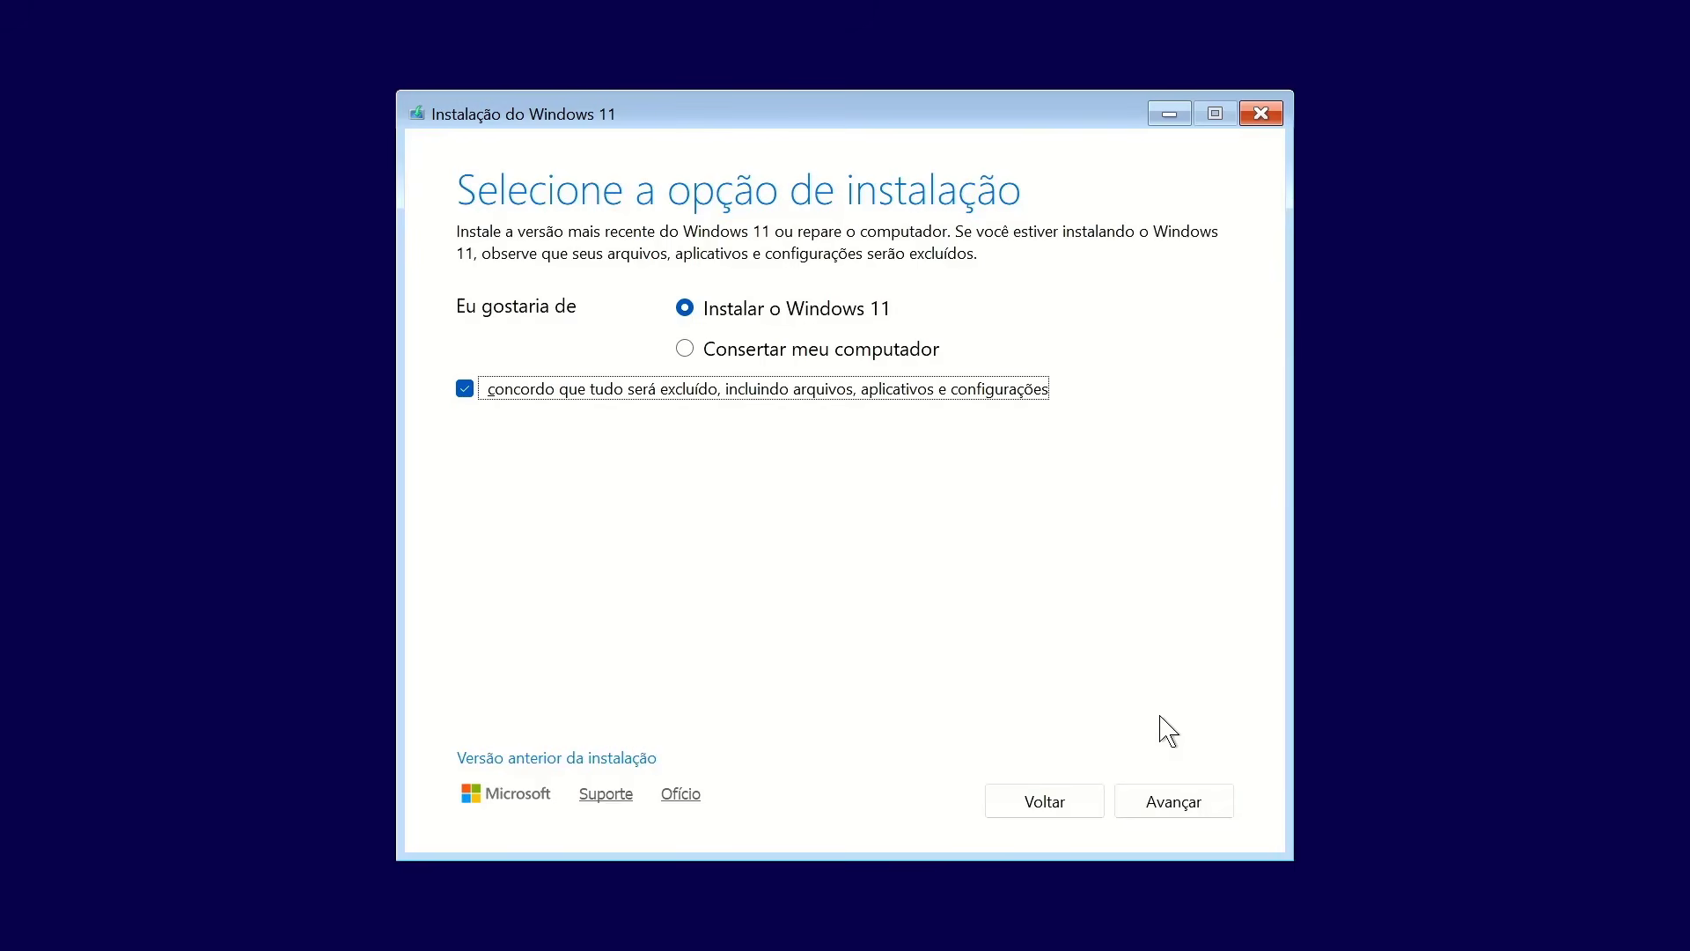
click(1175, 802)
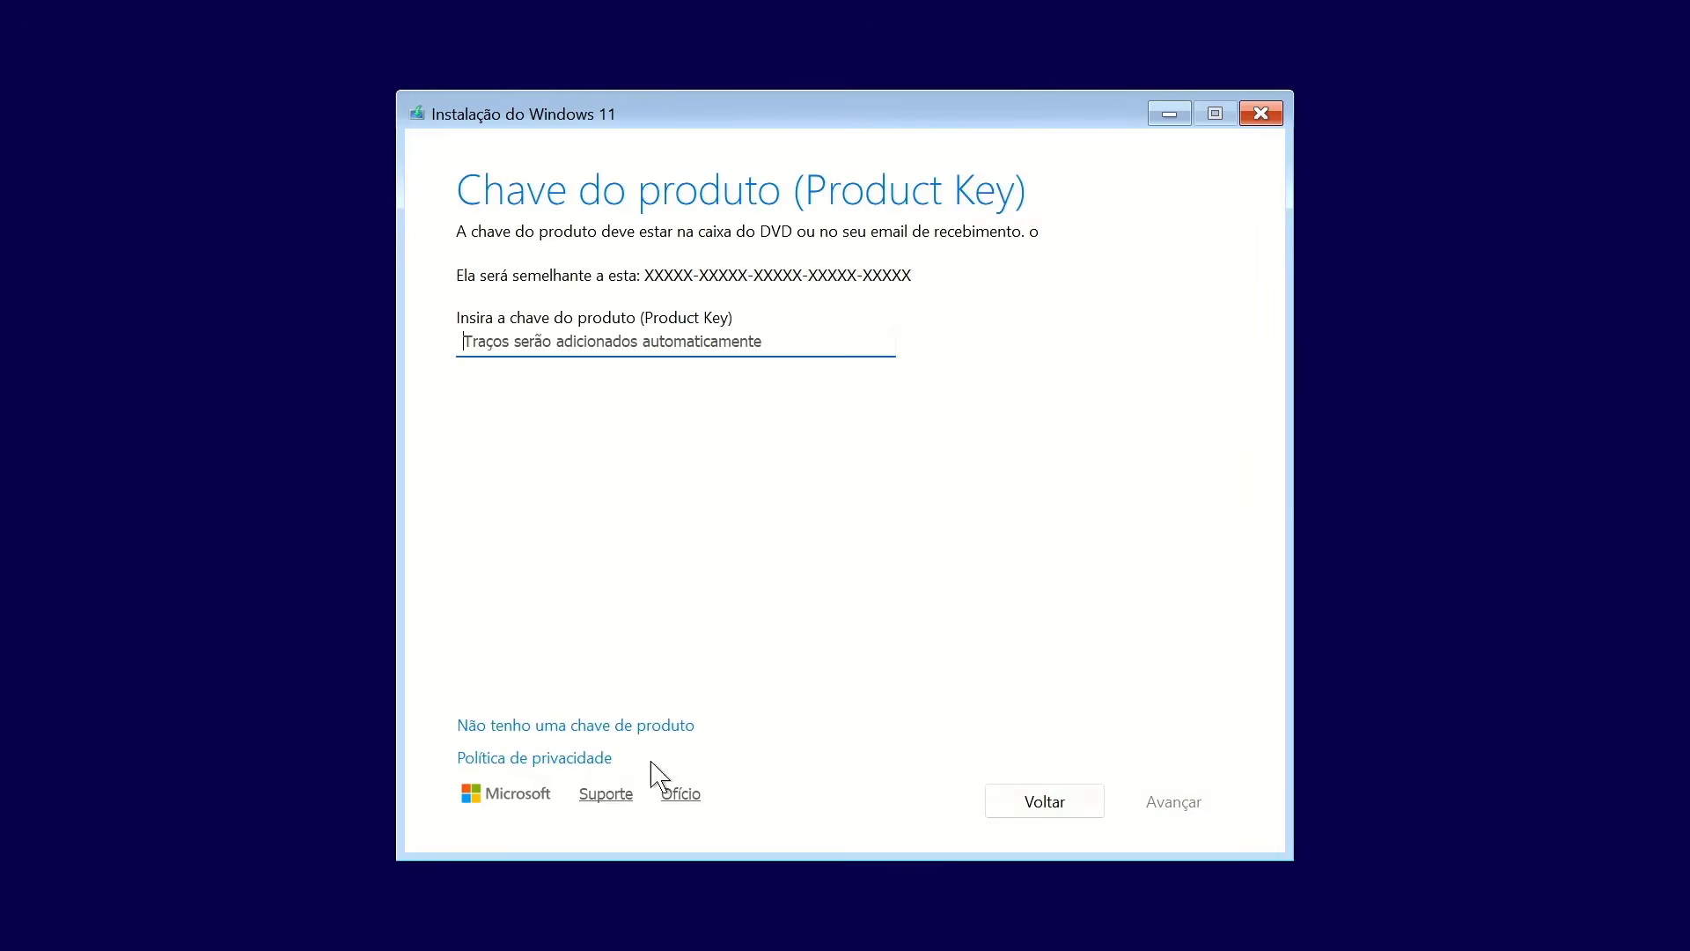
click(622, 727)
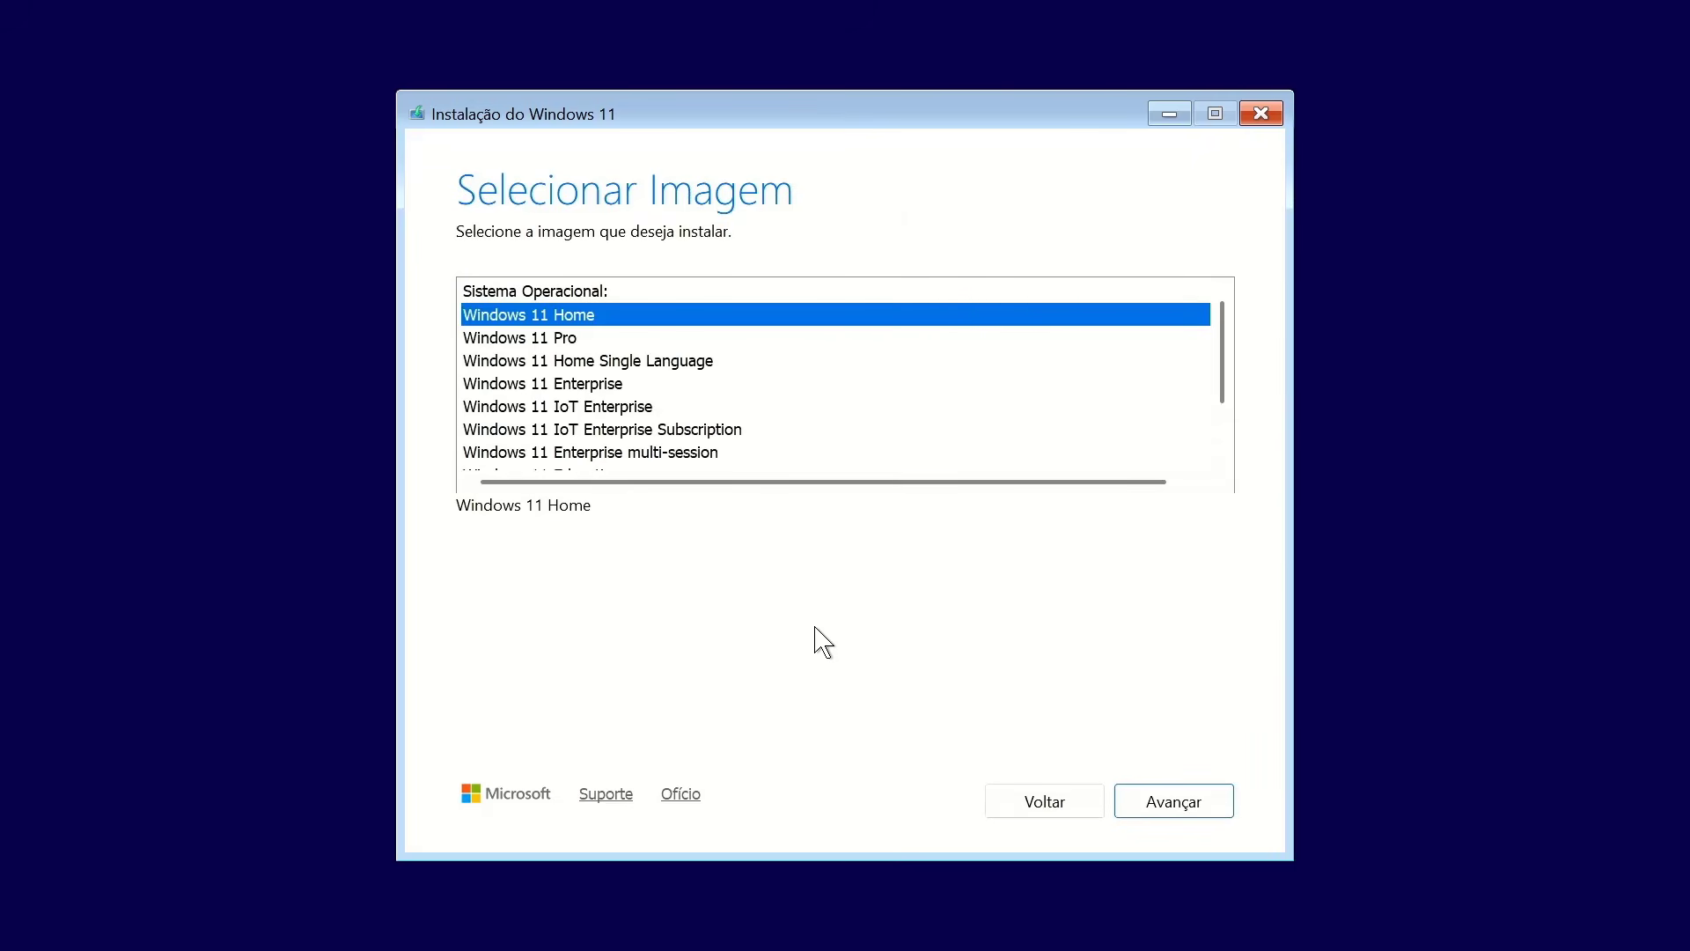
- Select the Windows 11 Pro image and proceed to the choice of installation location
click(577, 338)
click(1144, 801)
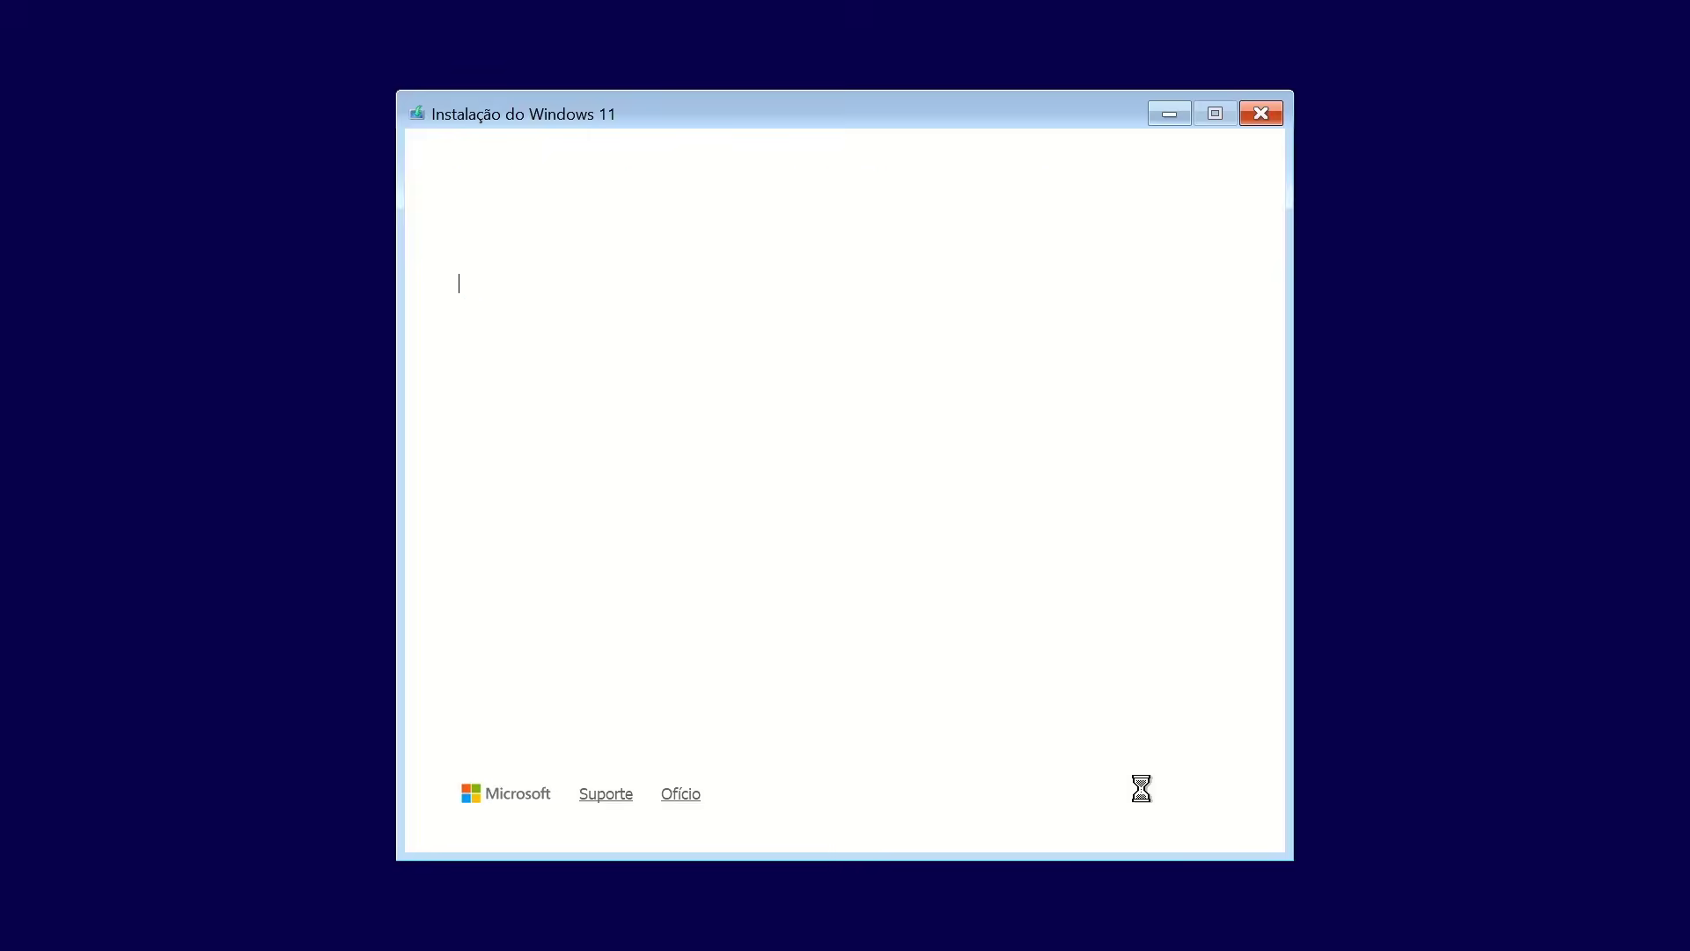
click(1202, 796)
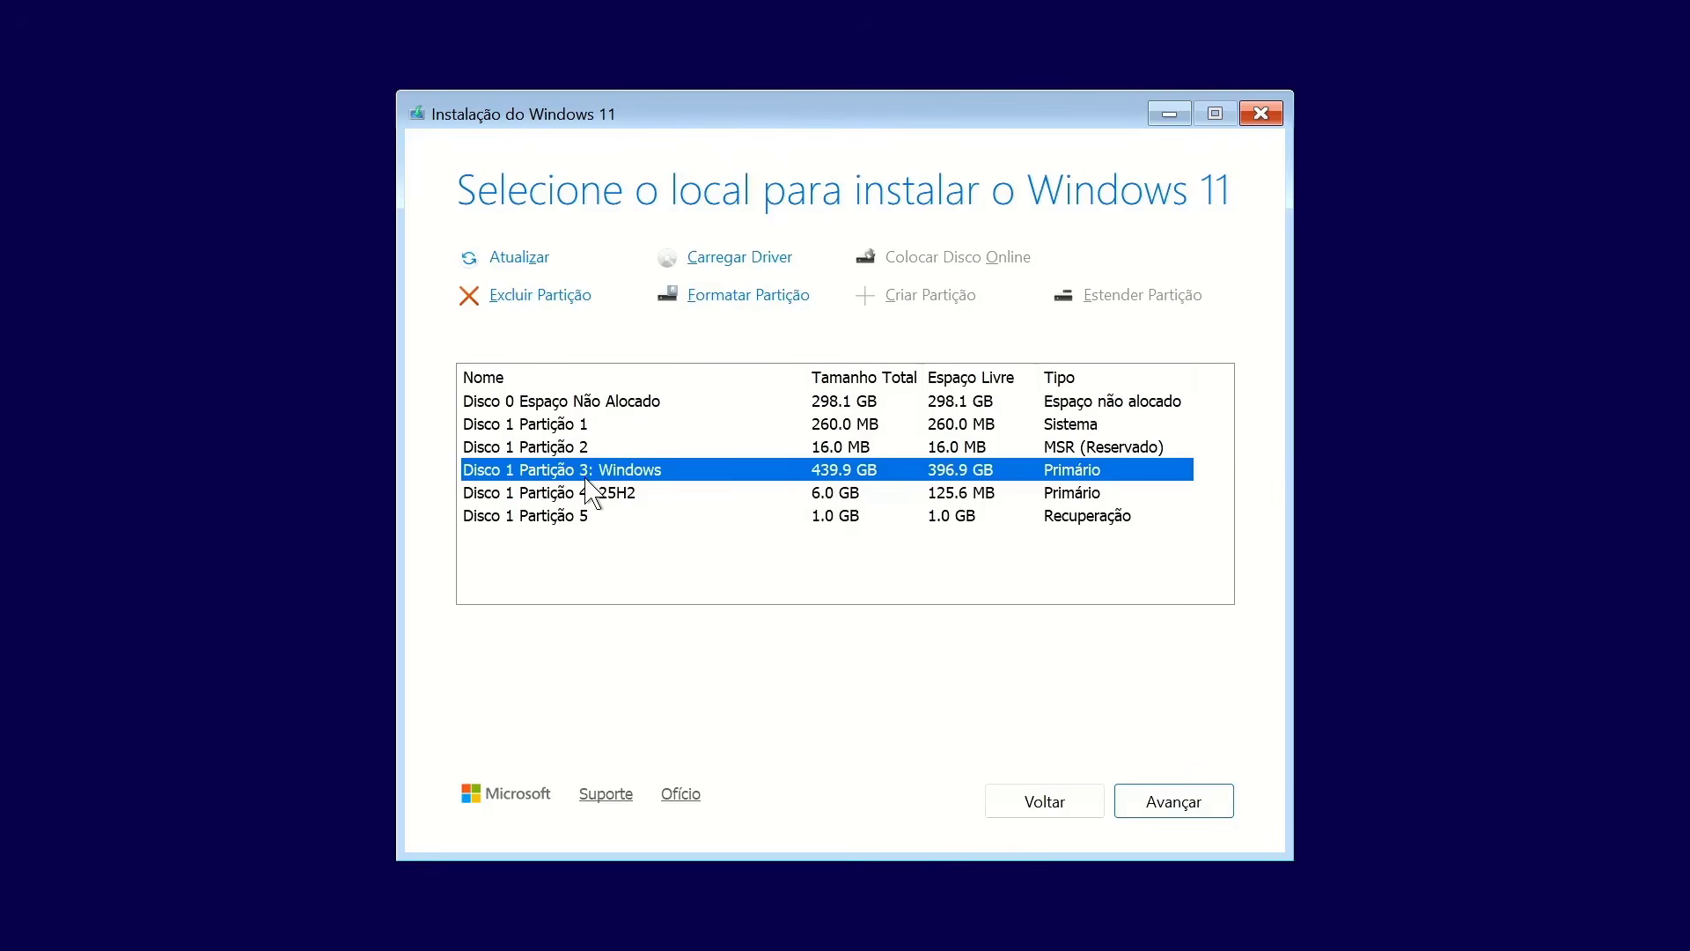
- Examine the 25H2, system and MSR partitions of Disk 1 as possible installation locations
click(599, 495)
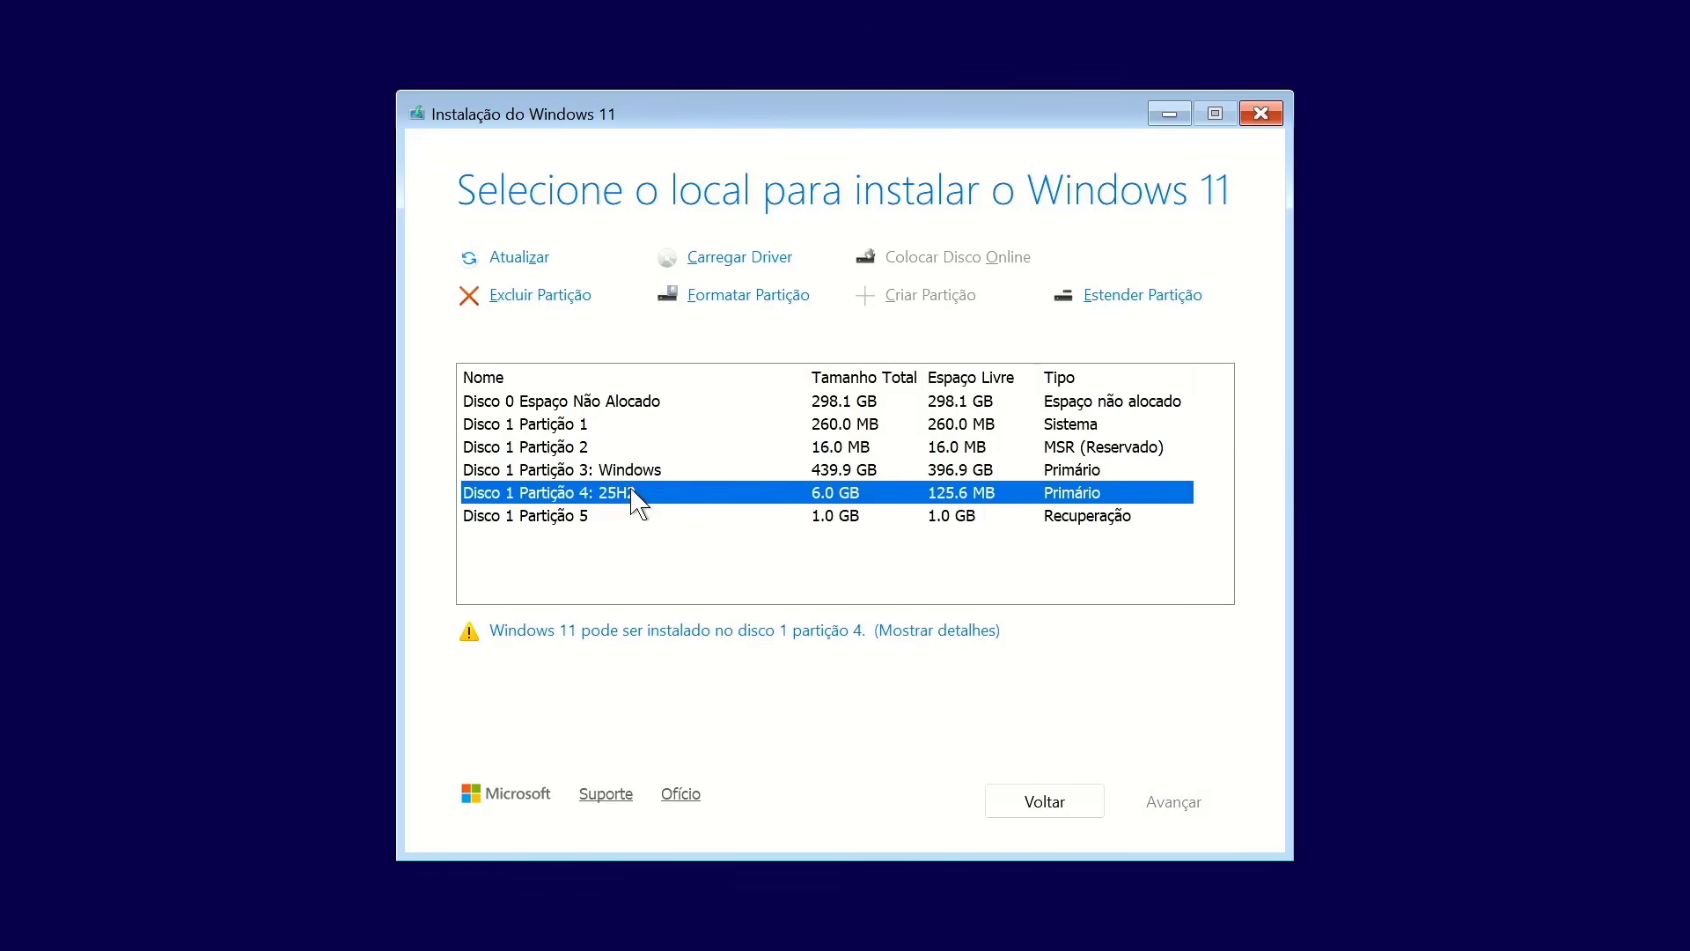
click(830, 428)
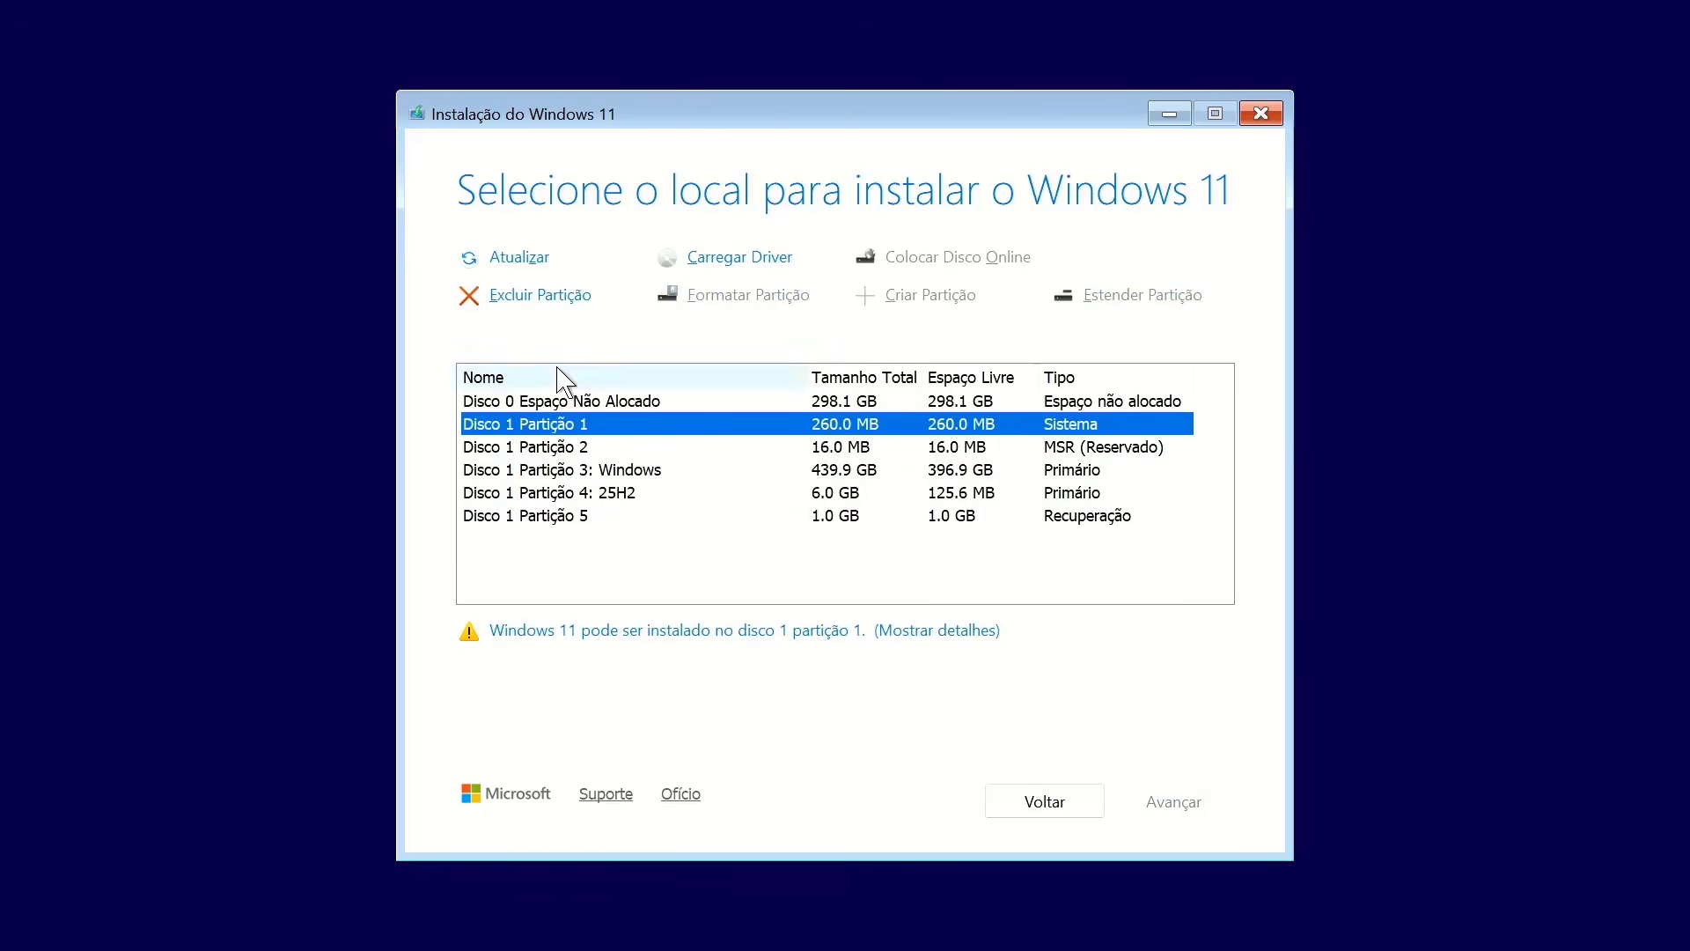
click(806, 451)
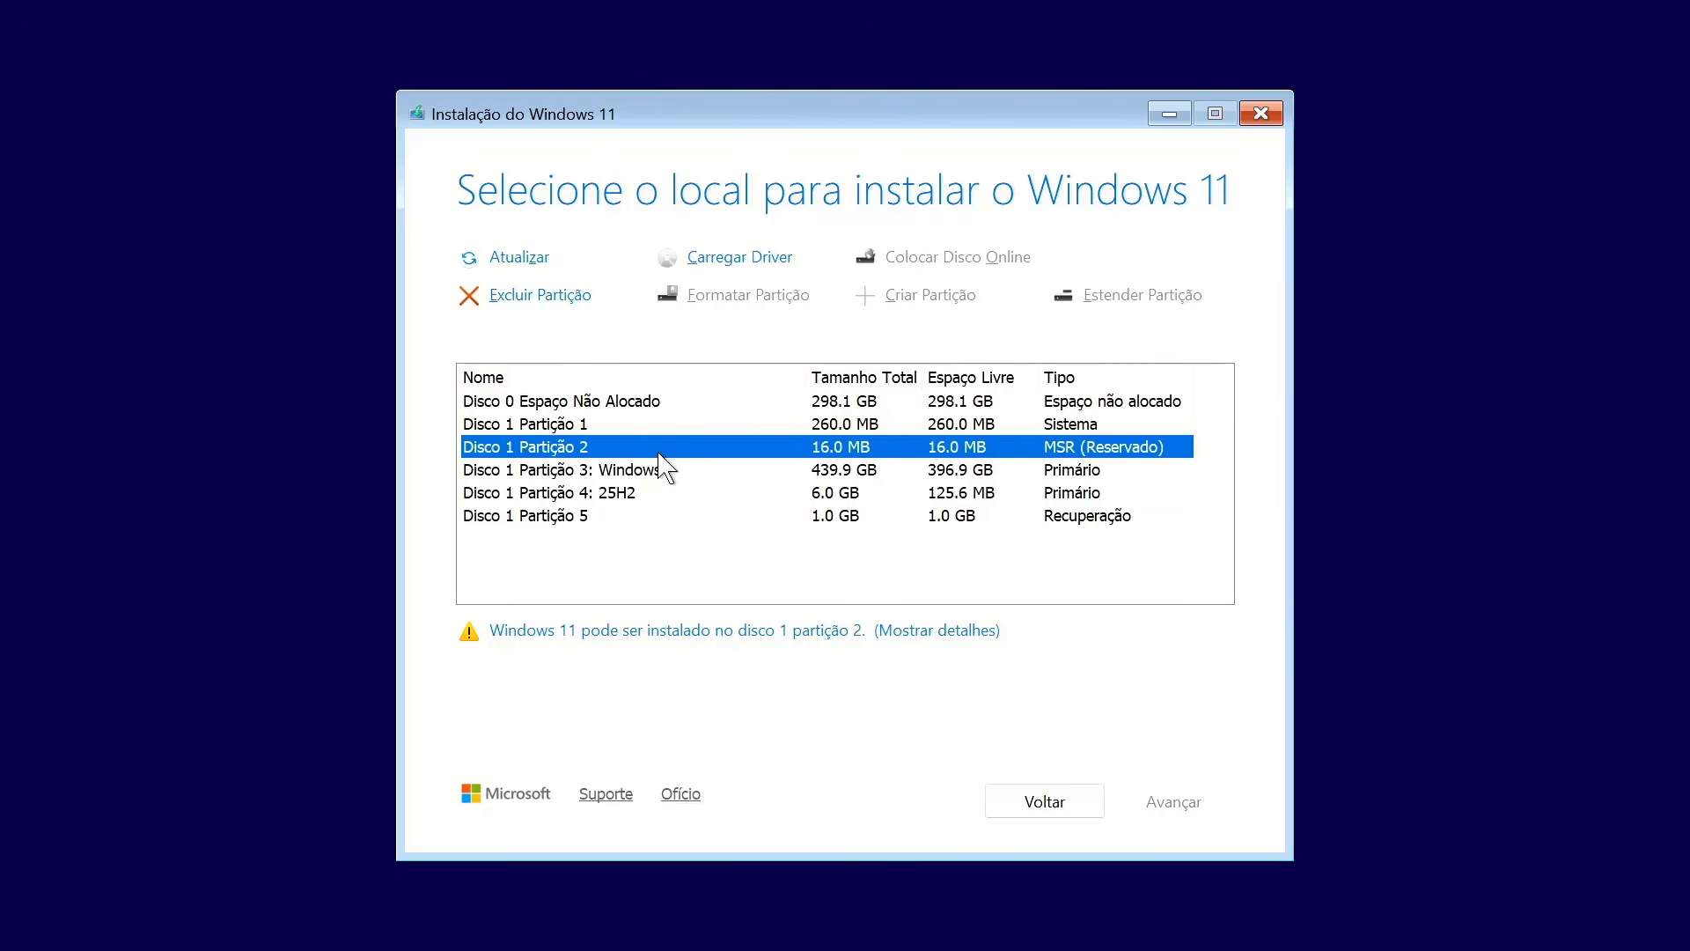
- Choose Disk 1 Partition 3: Windows as the target and start installing Windows 11 Pro, keeping nothing
click(638, 474)
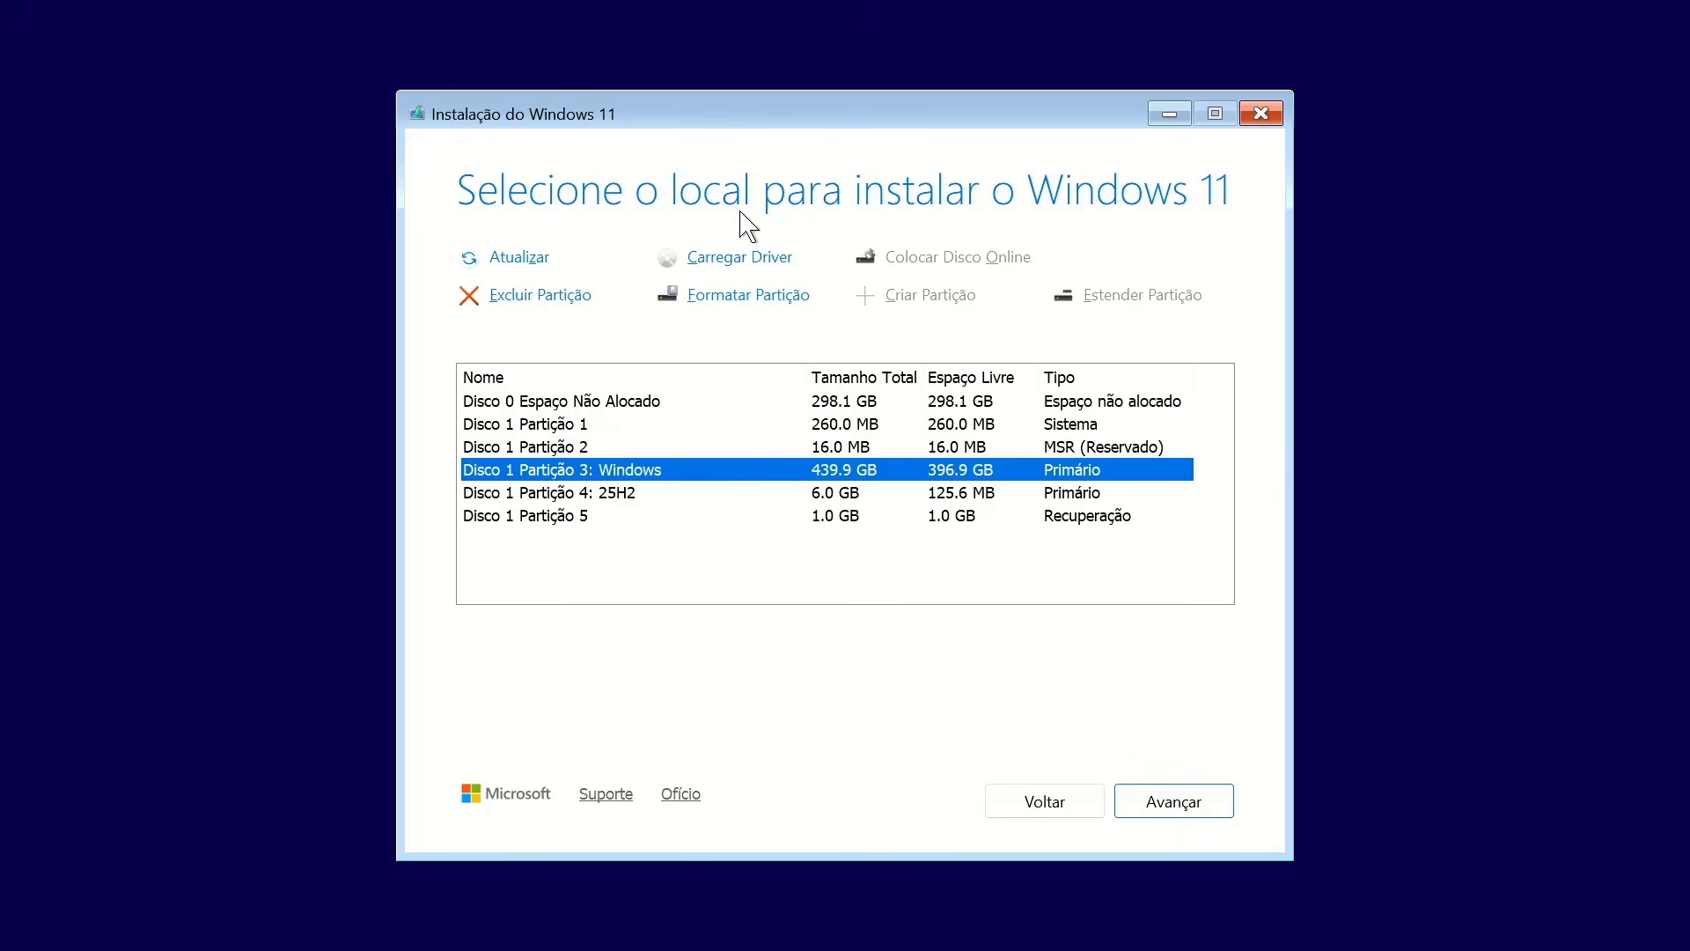
click(1157, 803)
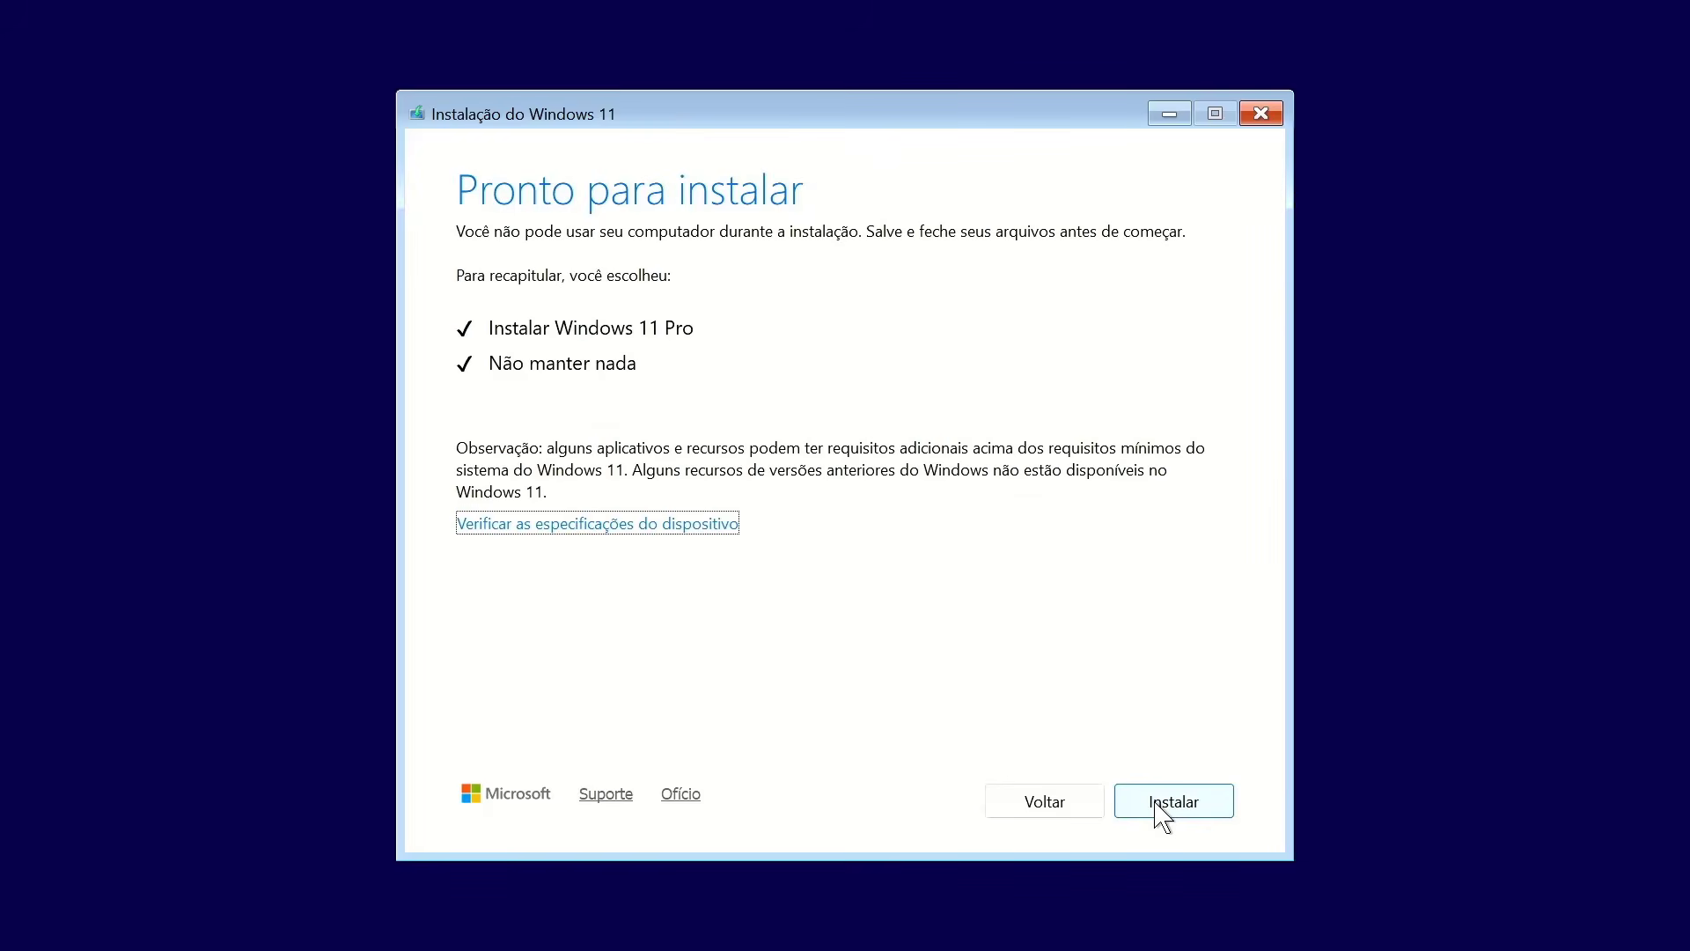
click(1156, 803)
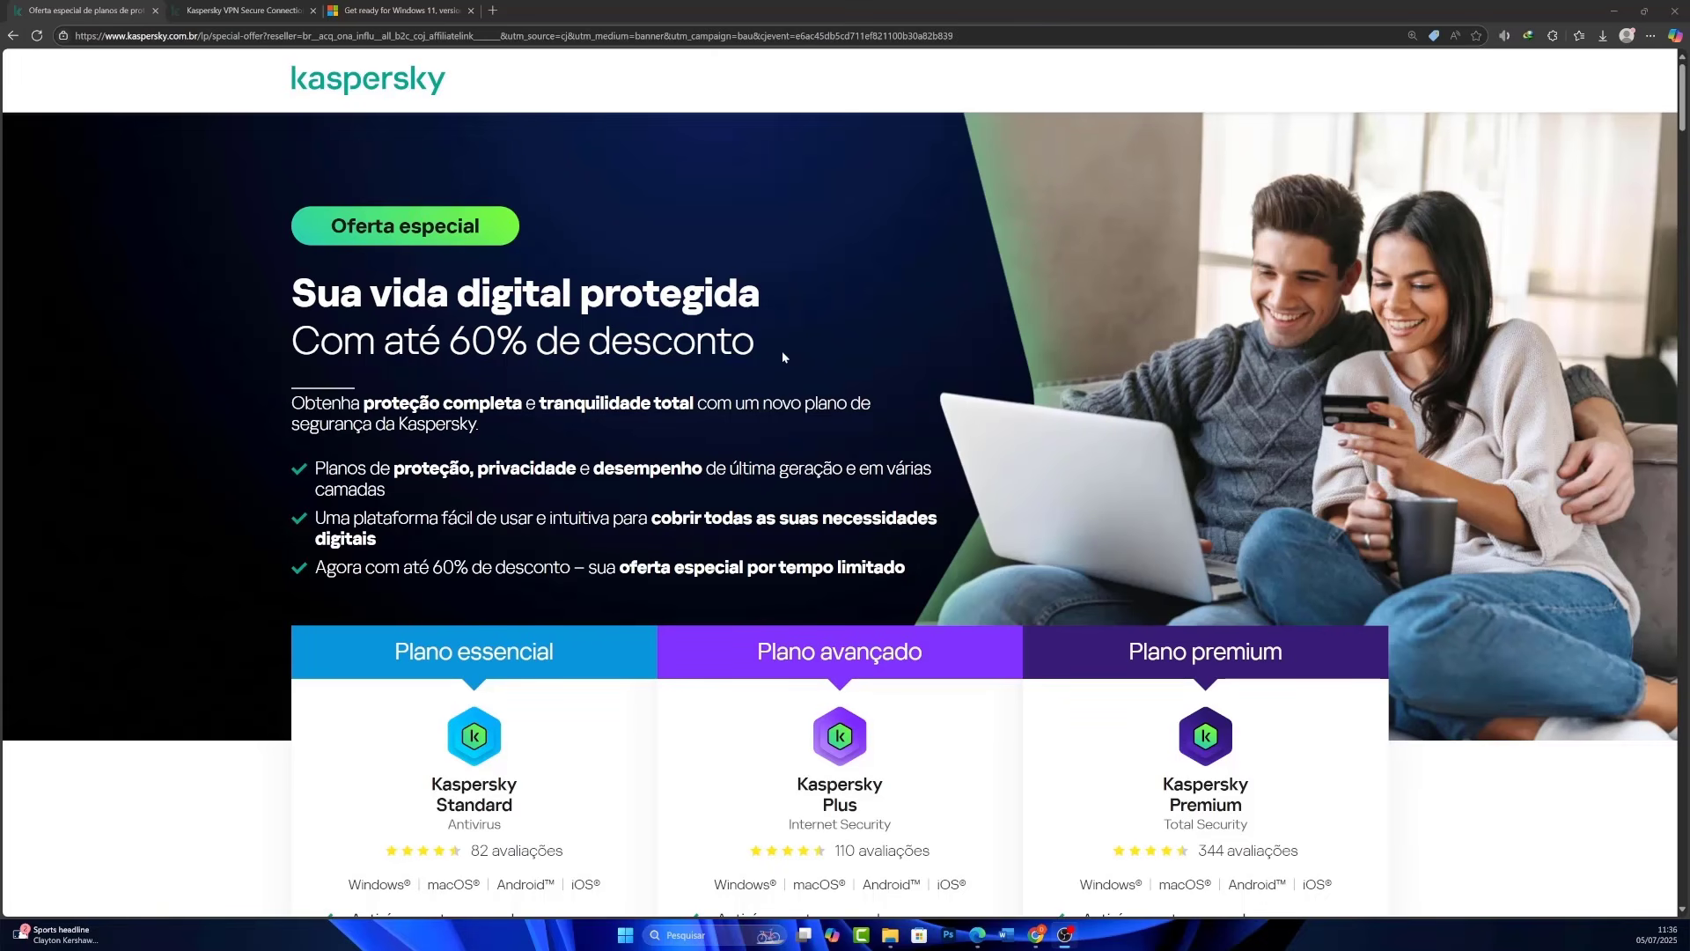
- Review the discount, plans and prices on the Kaspersky special offer page in the web browser
drag(756, 348, 291, 348)
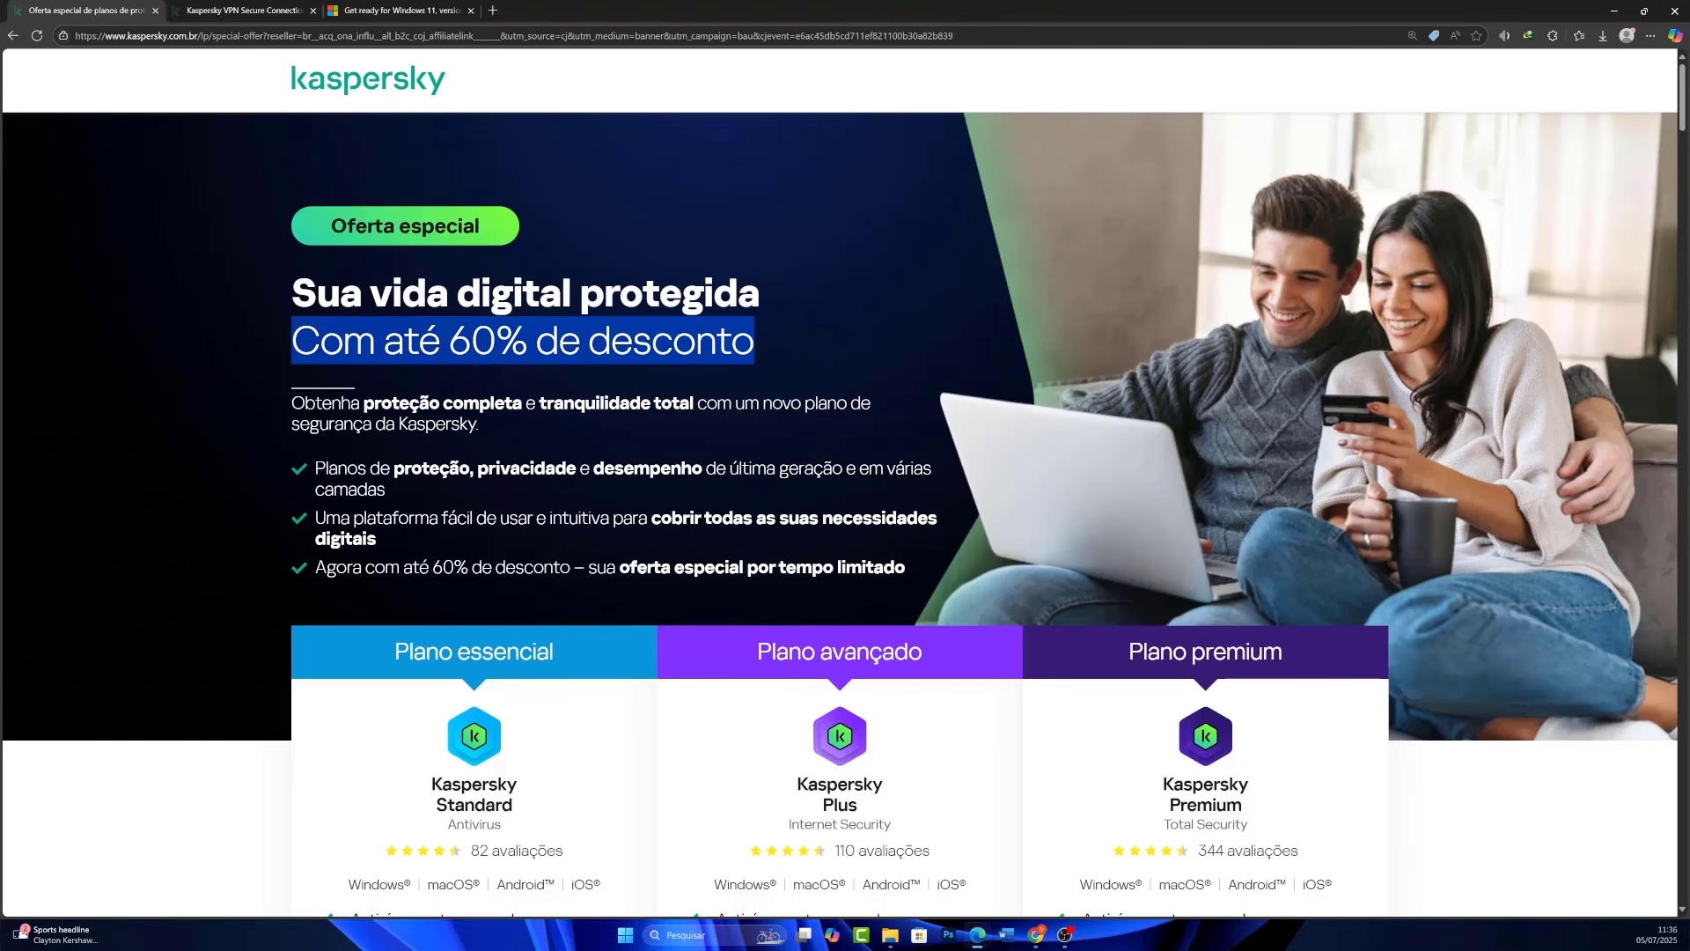
scroll(1250, 349, down, 7)
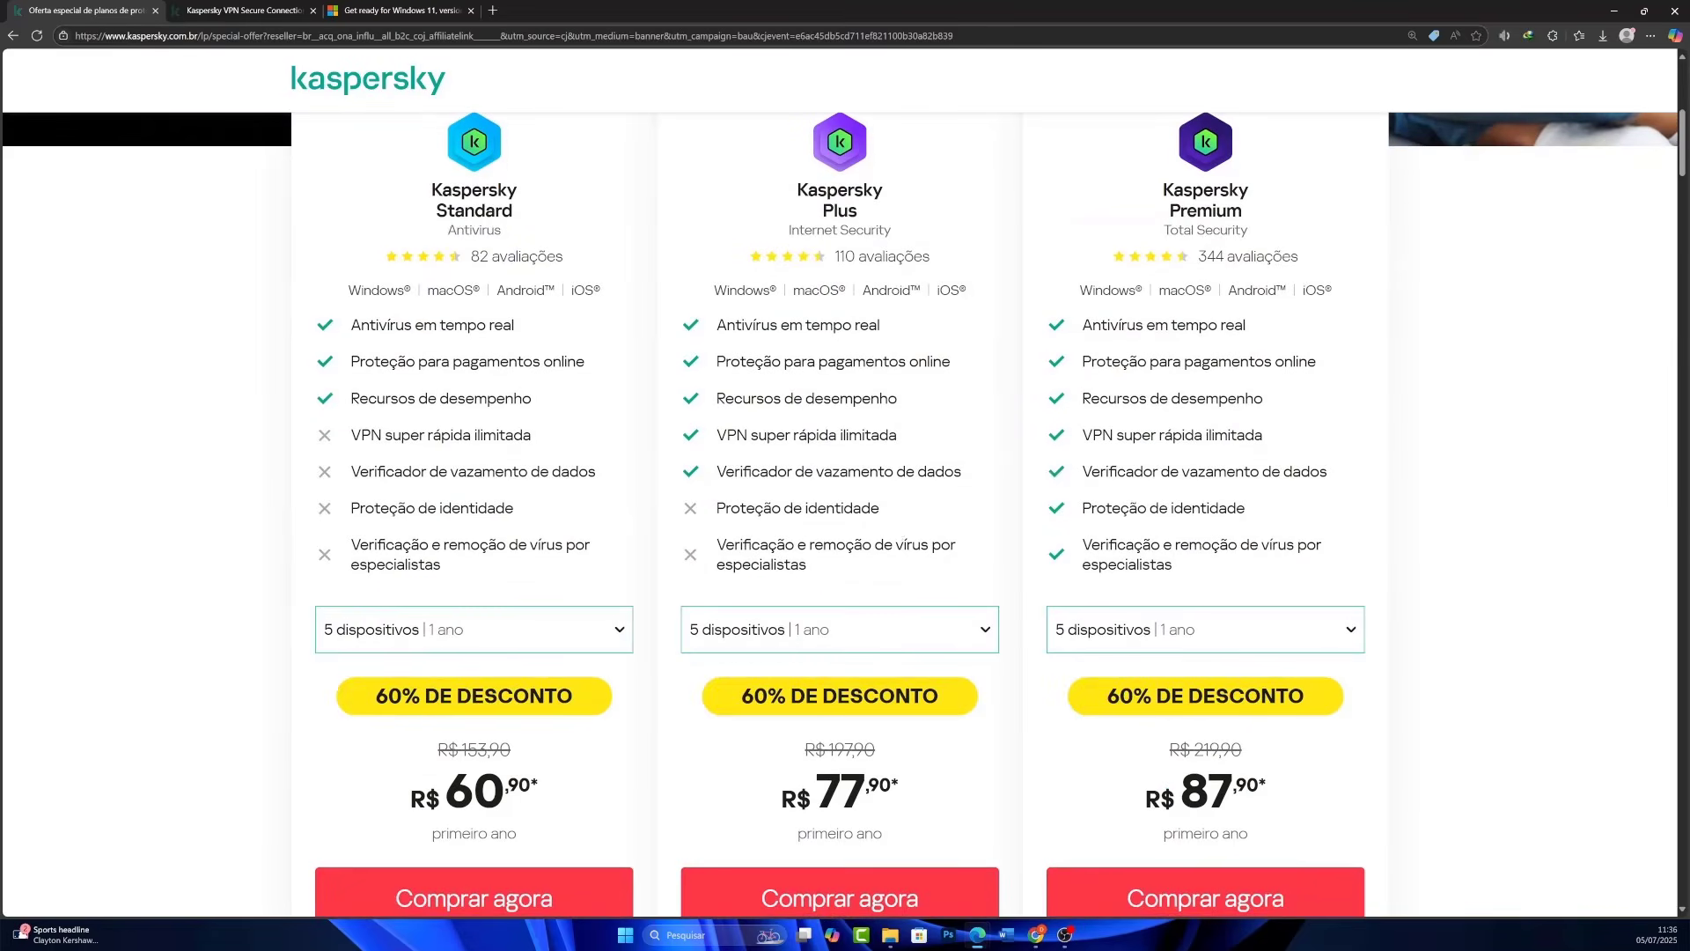
scroll(1197, 222, down, 4)
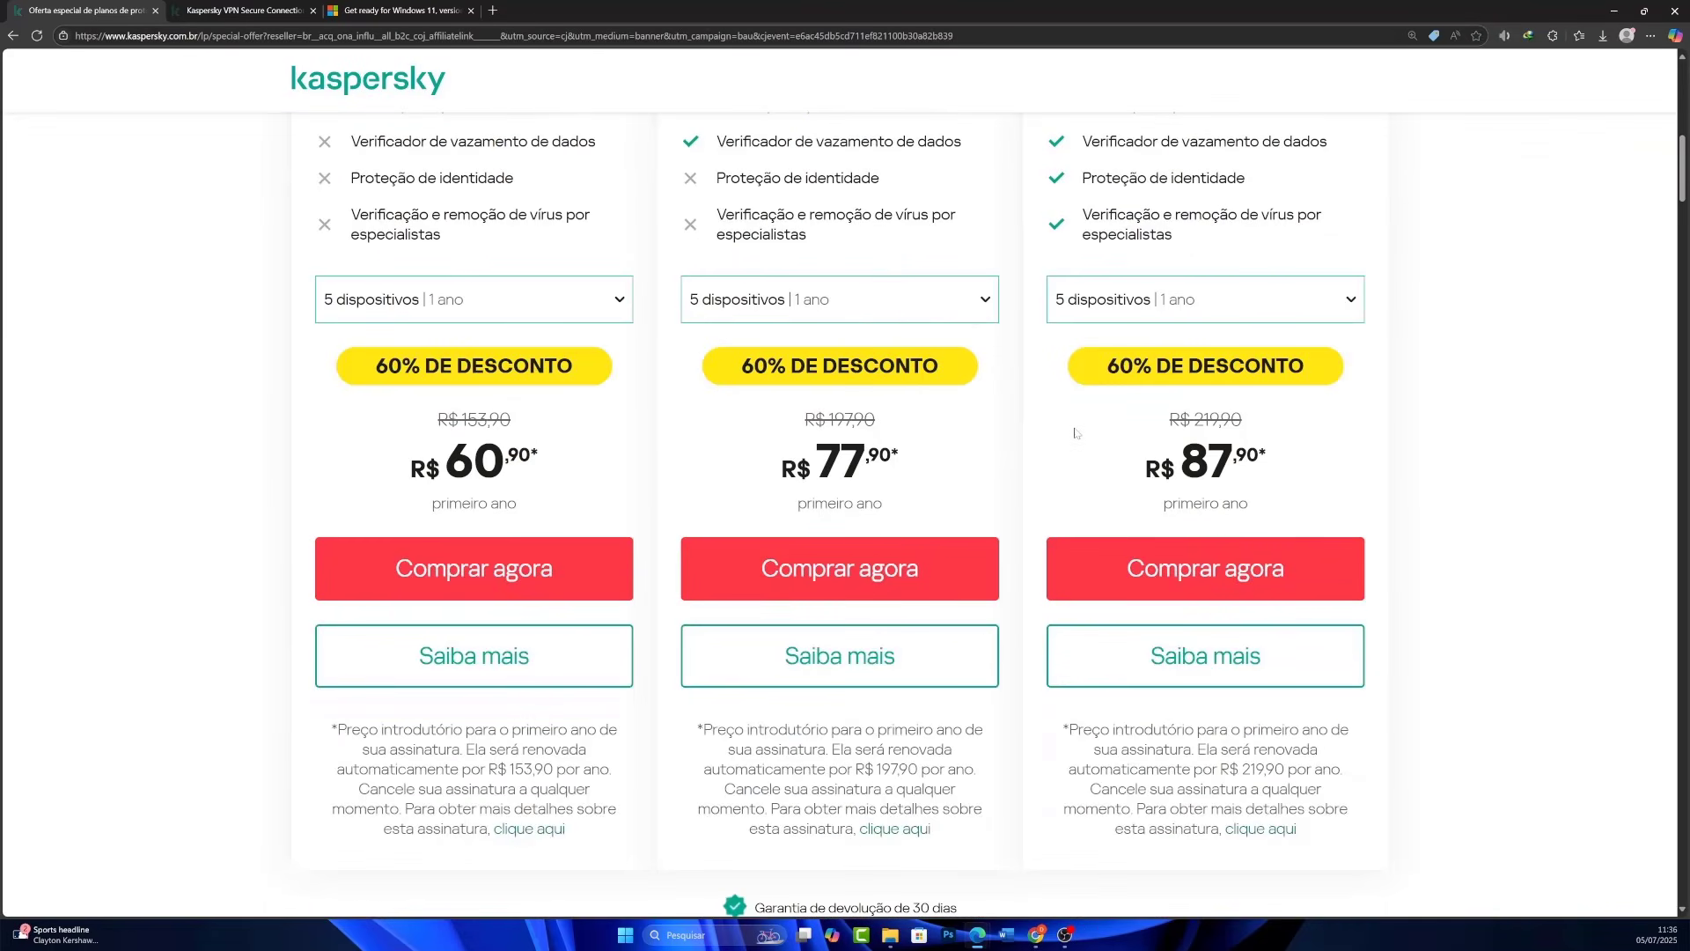
- Put Kaspersky Plus for 5 devices and 1 year in the cart, apply the promotional code and check the total
click(914, 561)
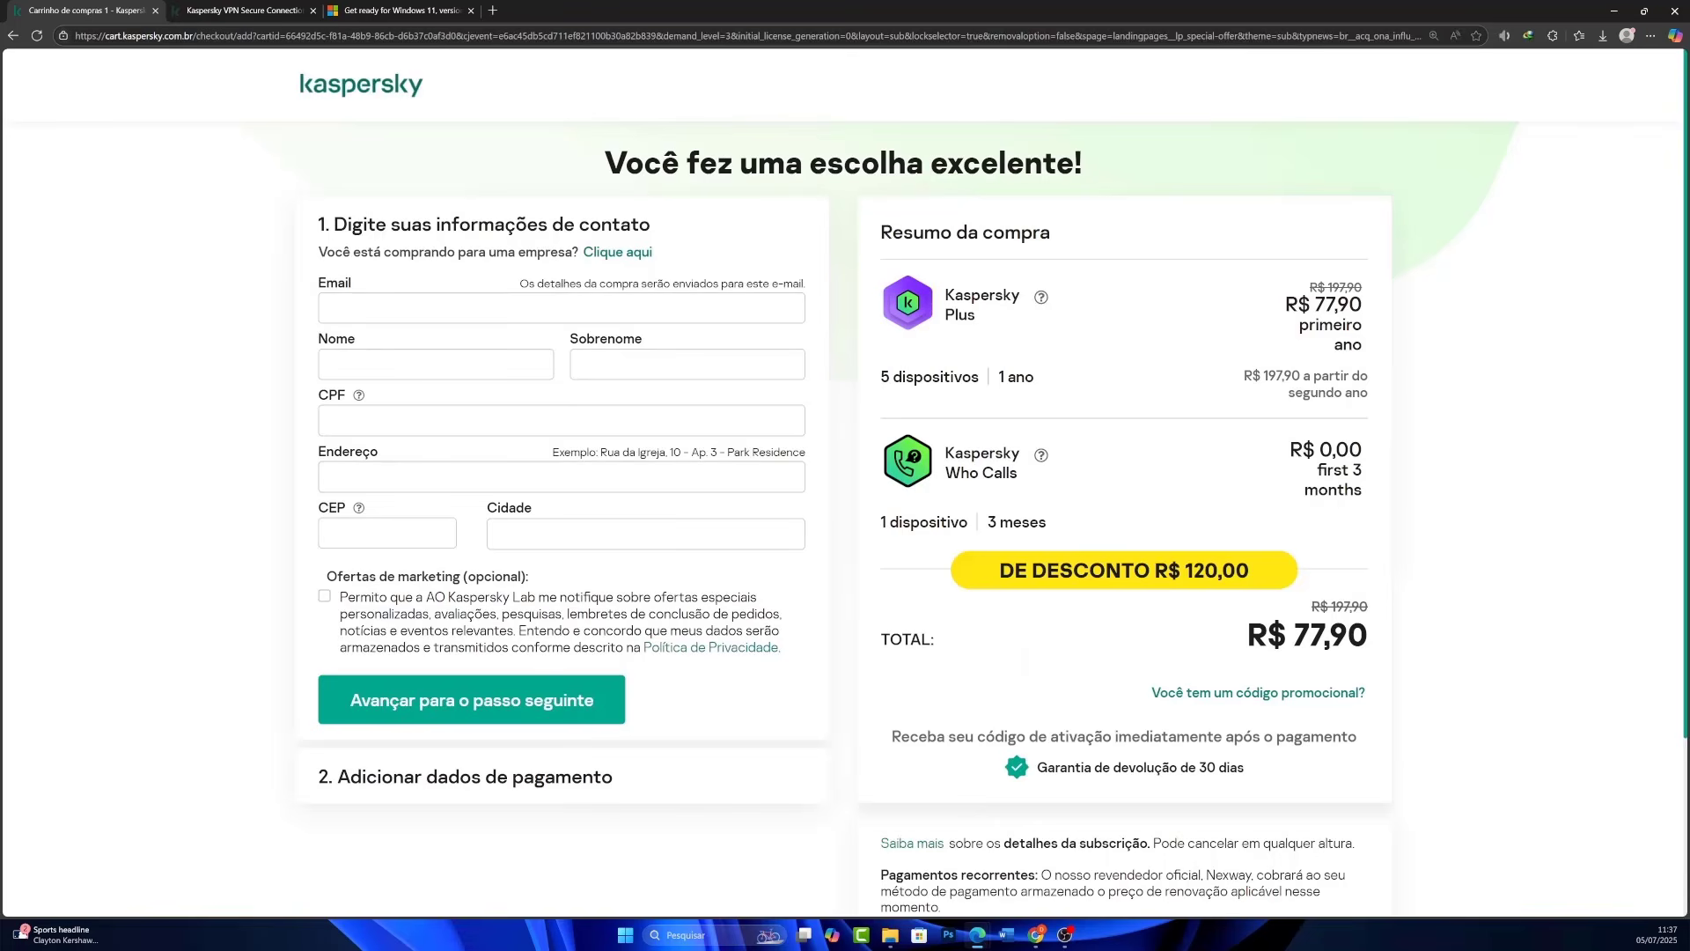
click(1231, 695)
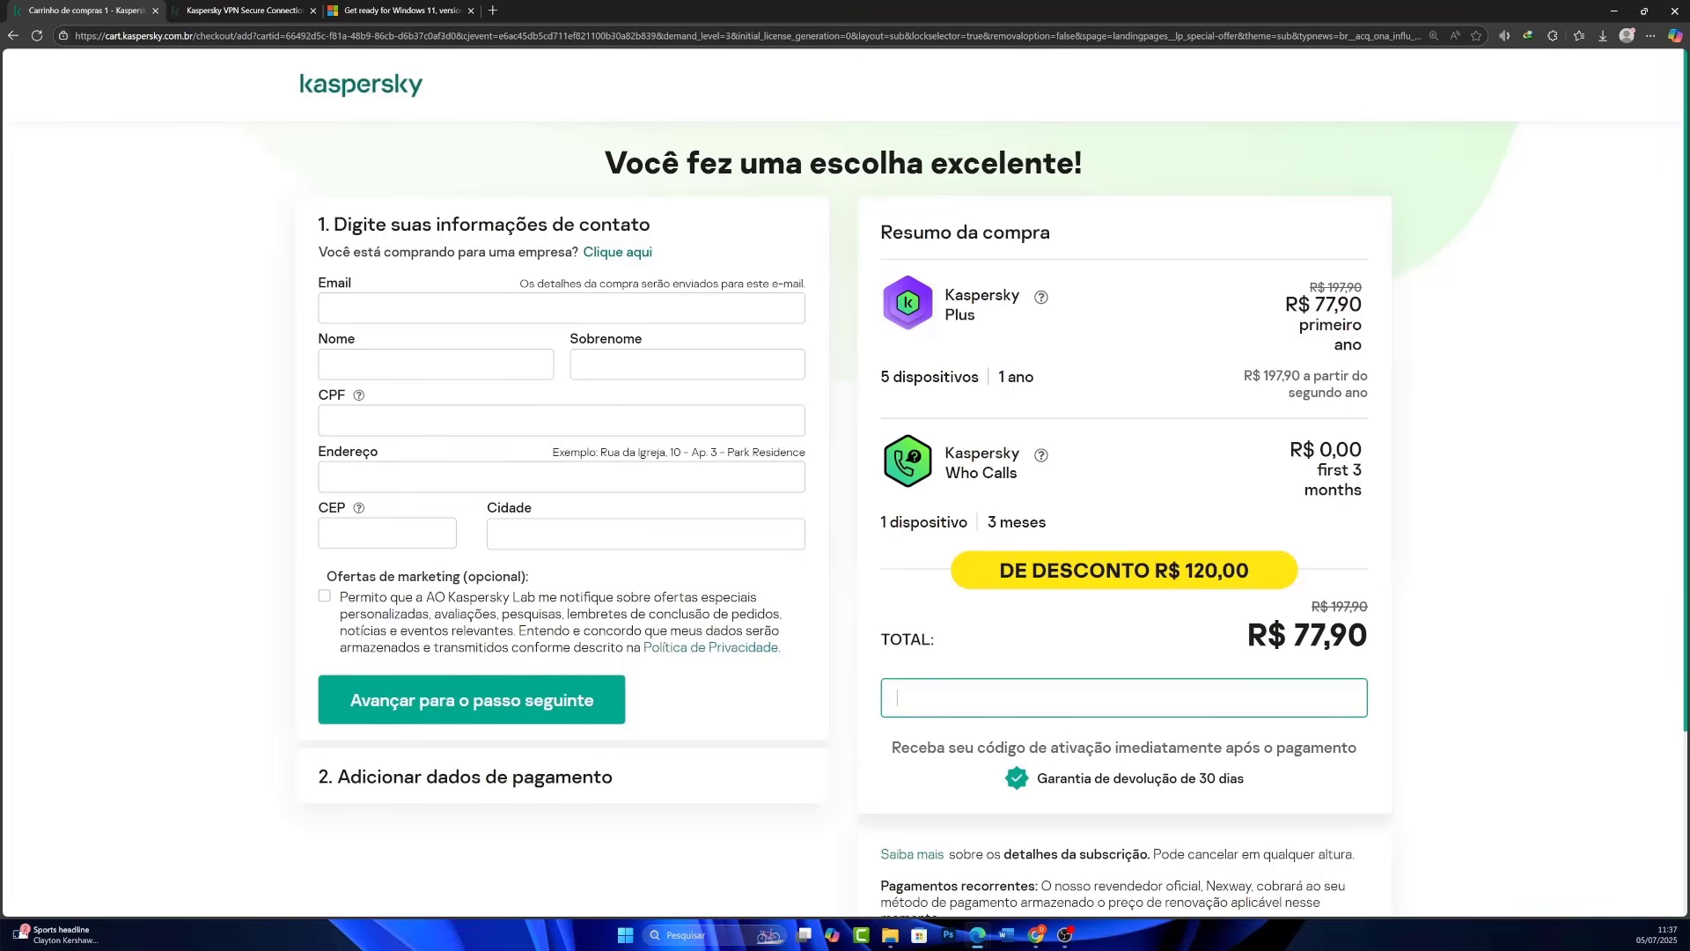
text(SAYRO)
key(ctrl+a)
drag(1293, 636, 1348, 636)
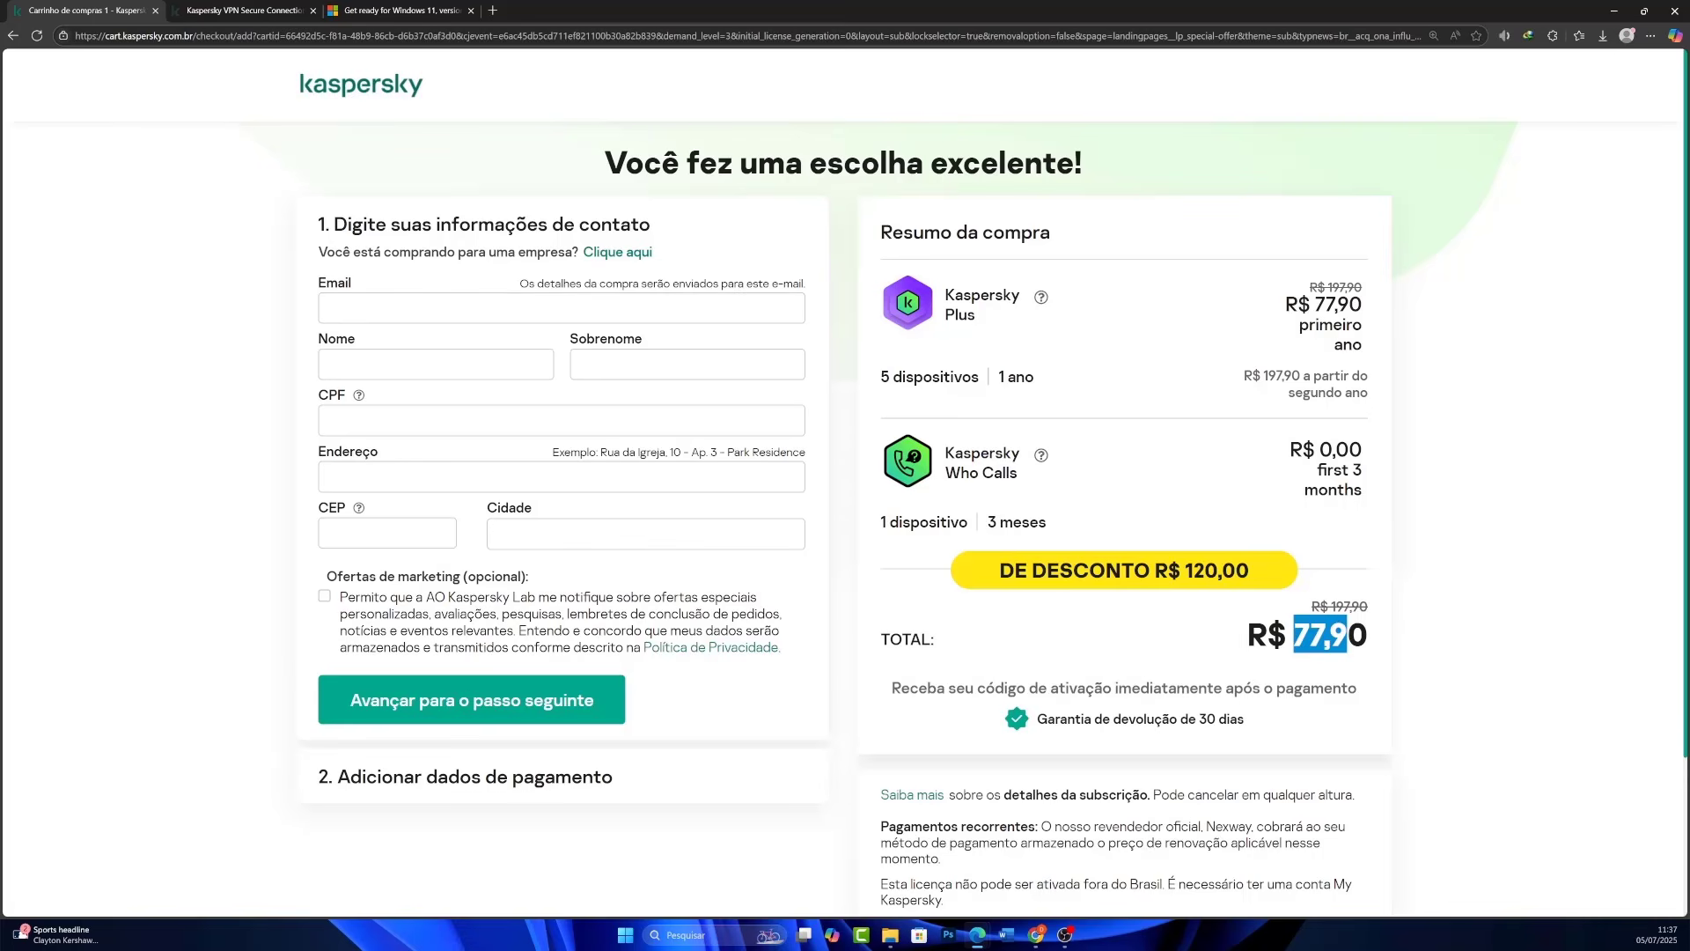
drag(1281, 635, 1369, 636)
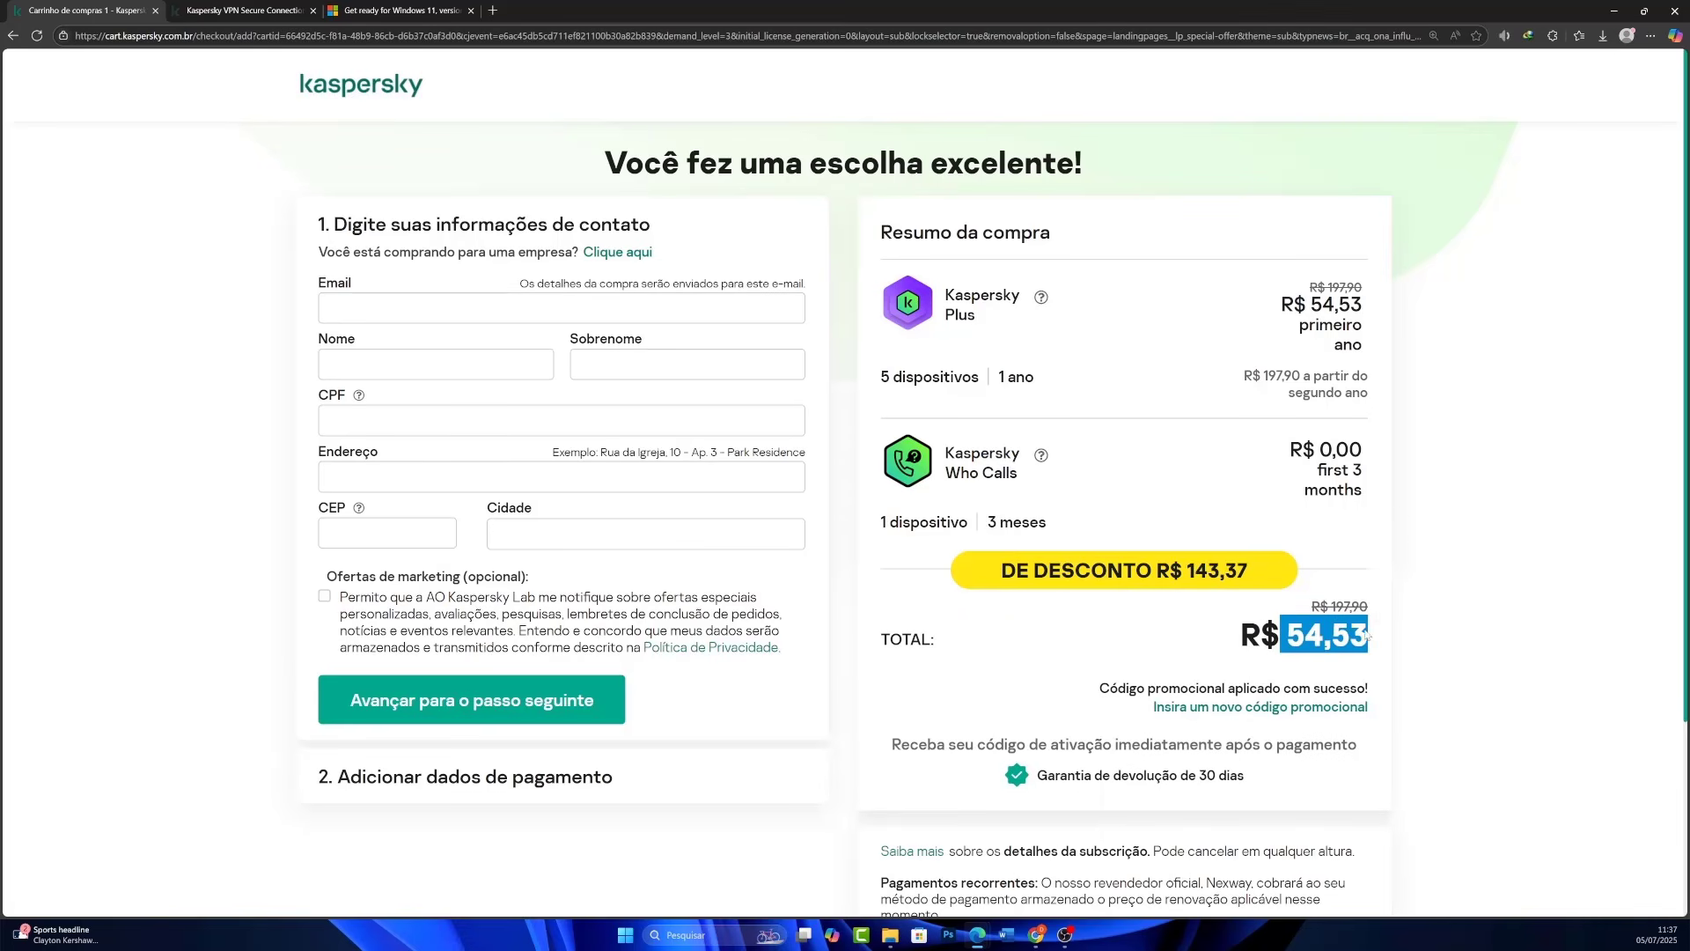
- Review the eSIM Store offer on the Kaspersky VPN Secure Connection page and the heading of the Get ready for Windows 11 article
click(247, 9)
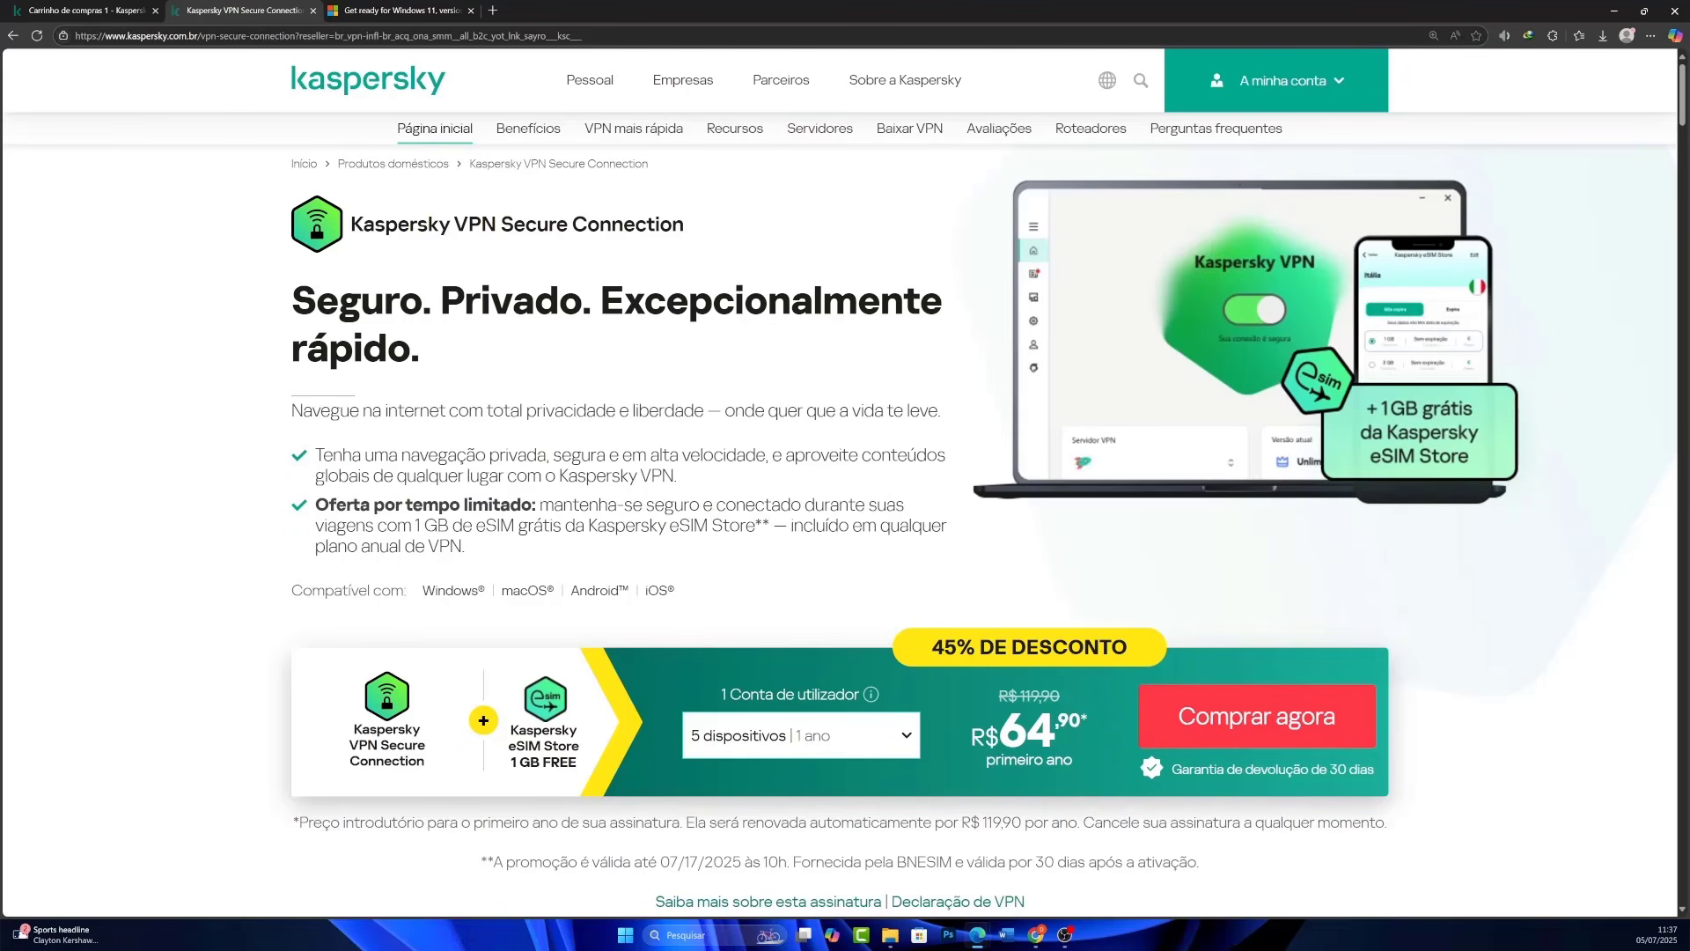
drag(669, 525, 755, 526)
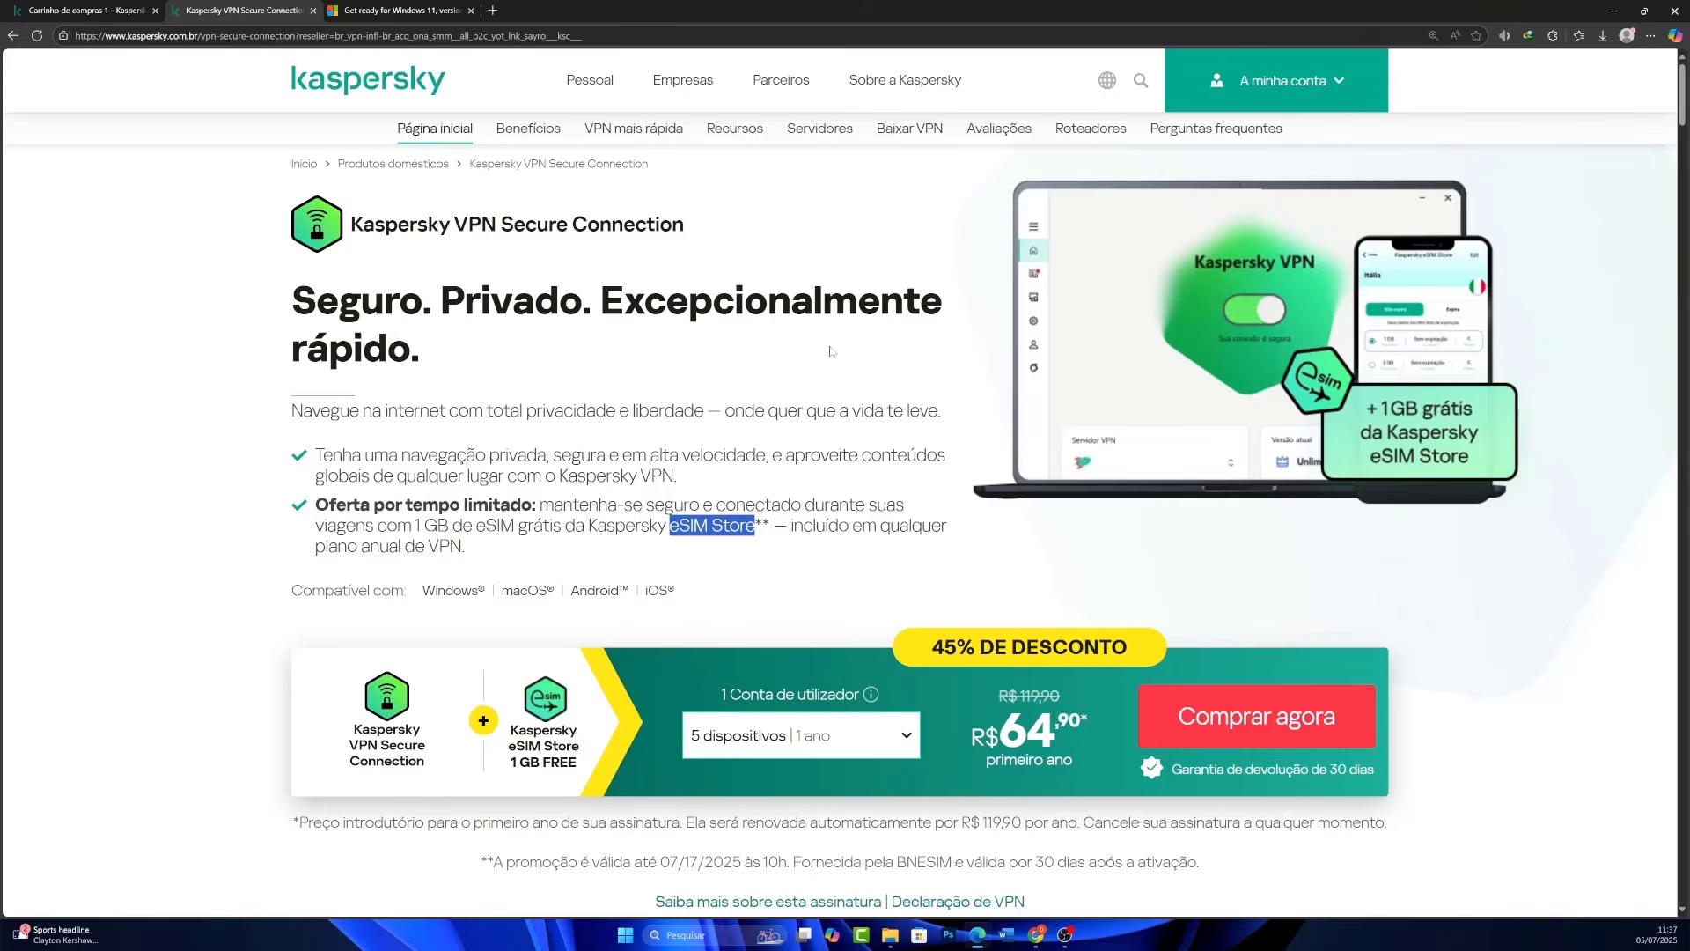
click(445, 7)
drag(838, 331, 206, 312)
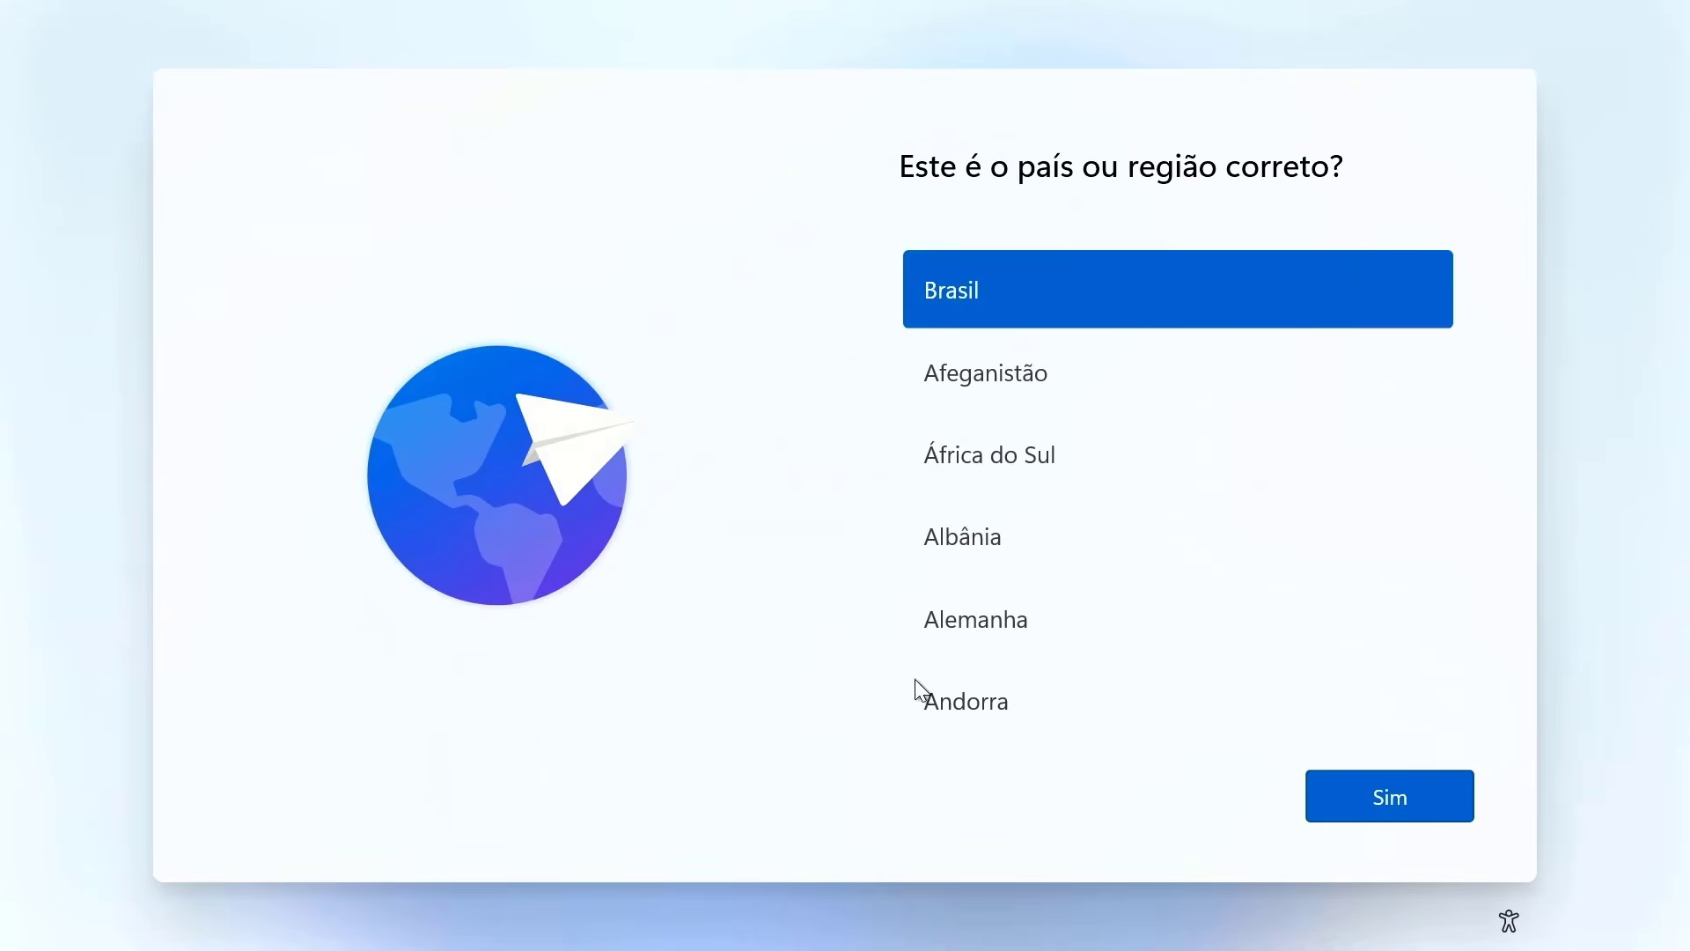
- Set the region to Brasil and the keyboard layout to Português (Brasil ABNT2), skipping a second layout
click(1373, 831)
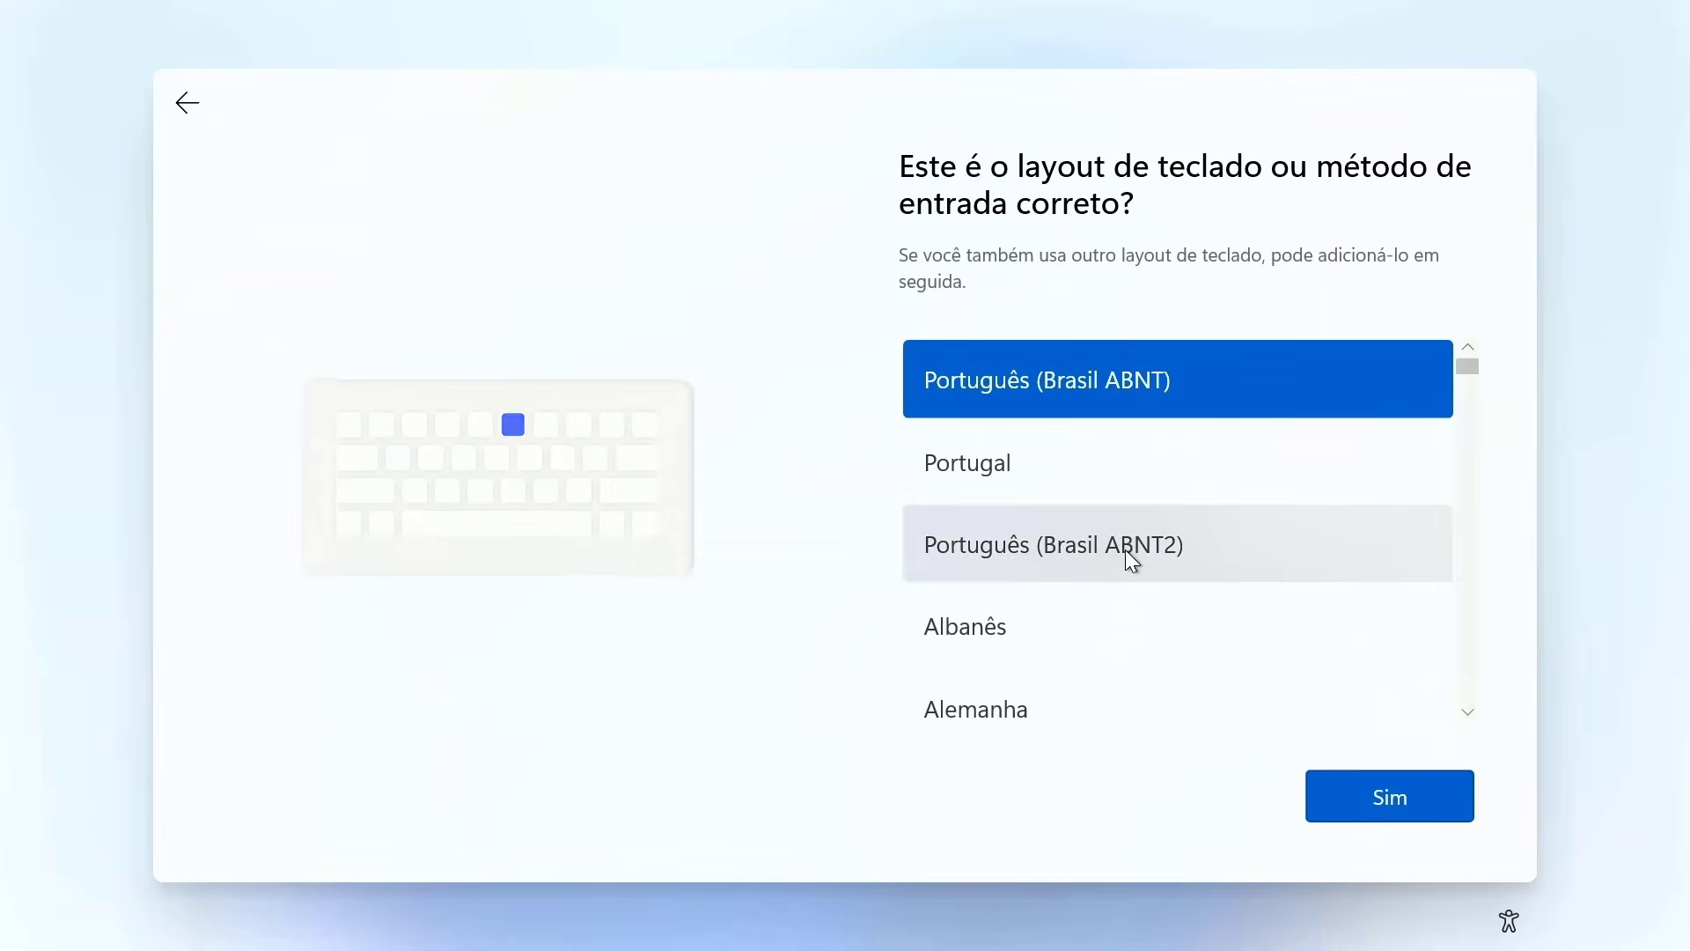
click(1127, 548)
click(1389, 797)
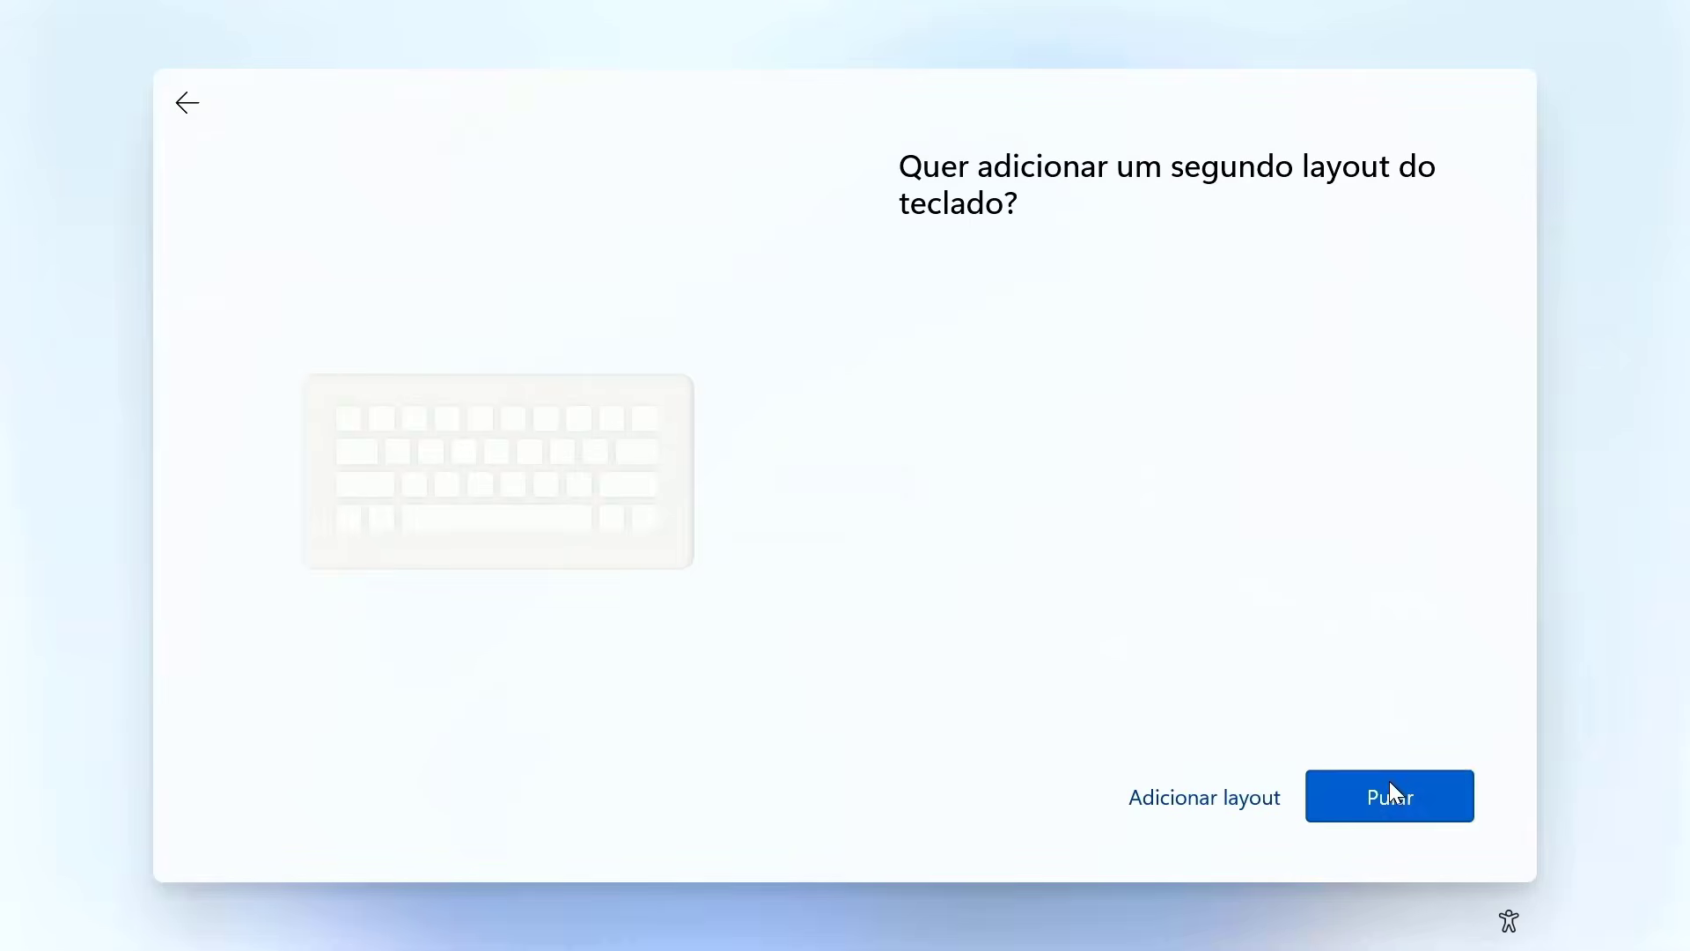
click(1366, 796)
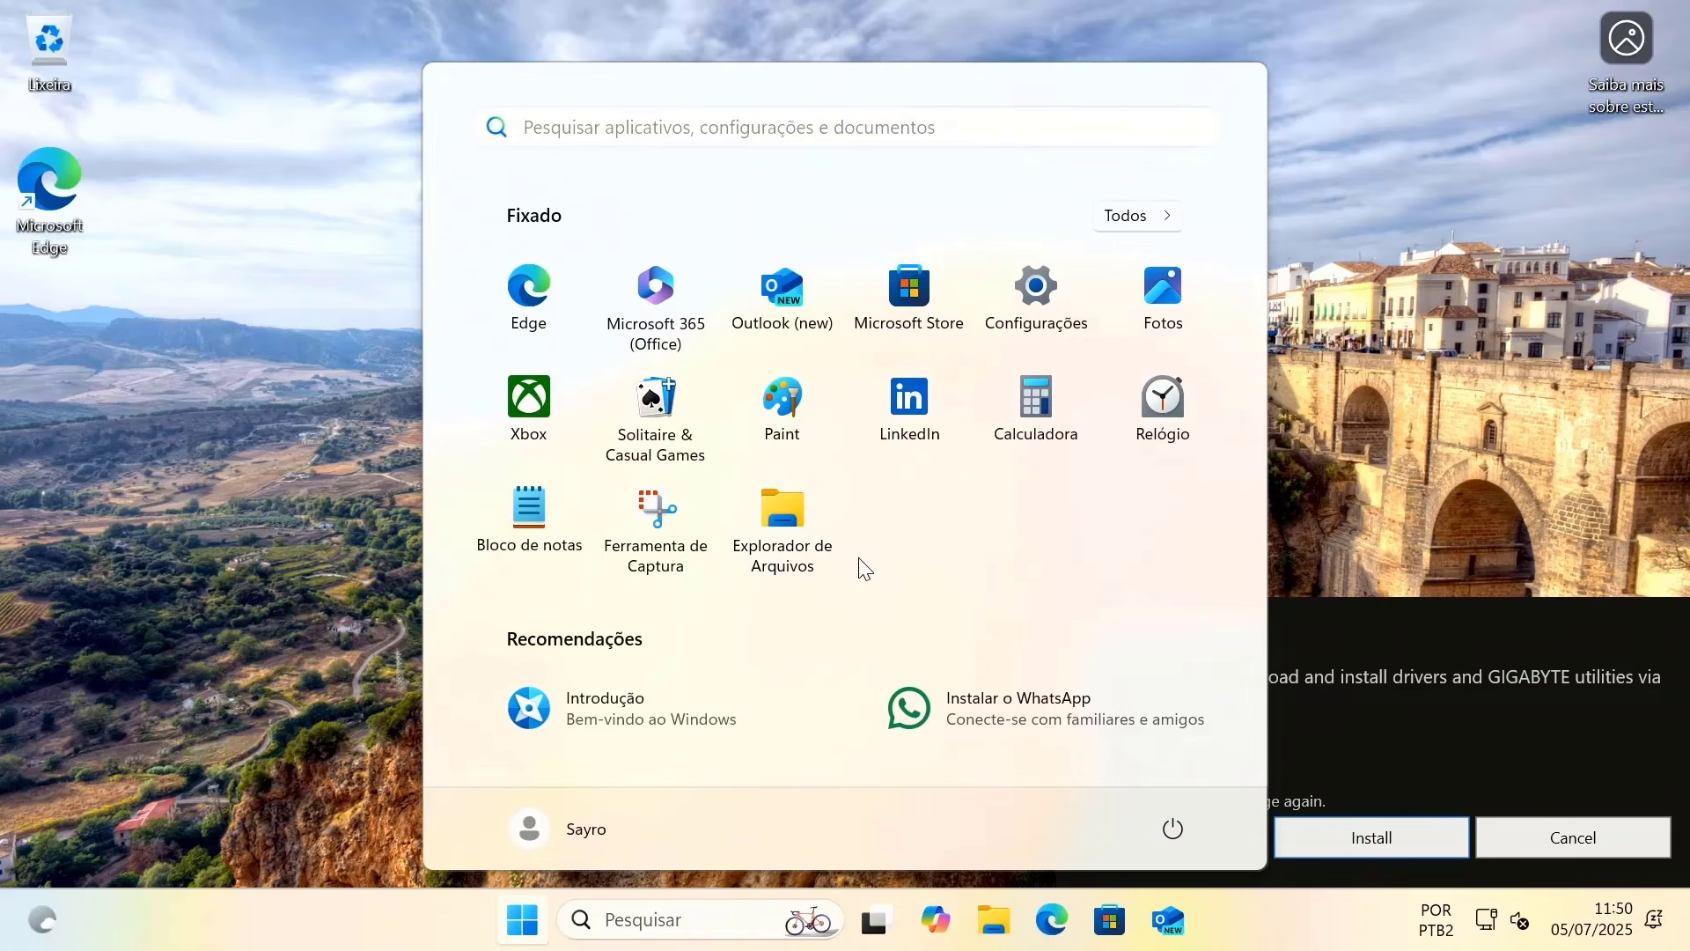
- Open Este Computador in File Explorer and select the 25H2 (D:) drive
click(993, 920)
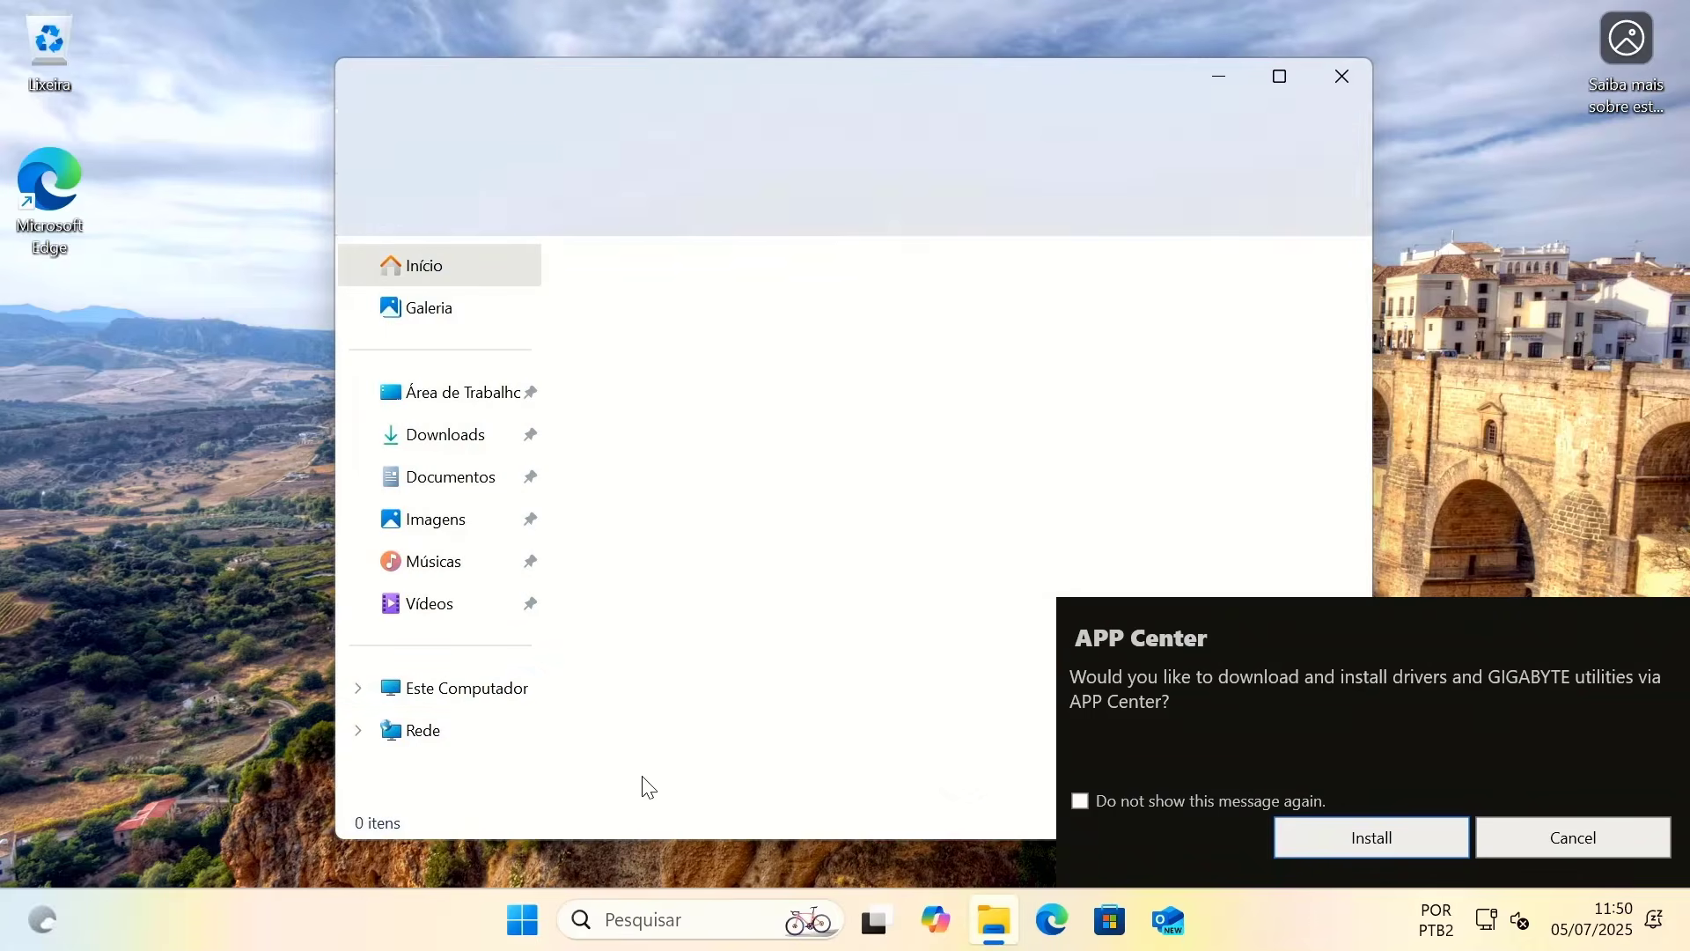
click(497, 690)
click(1028, 328)
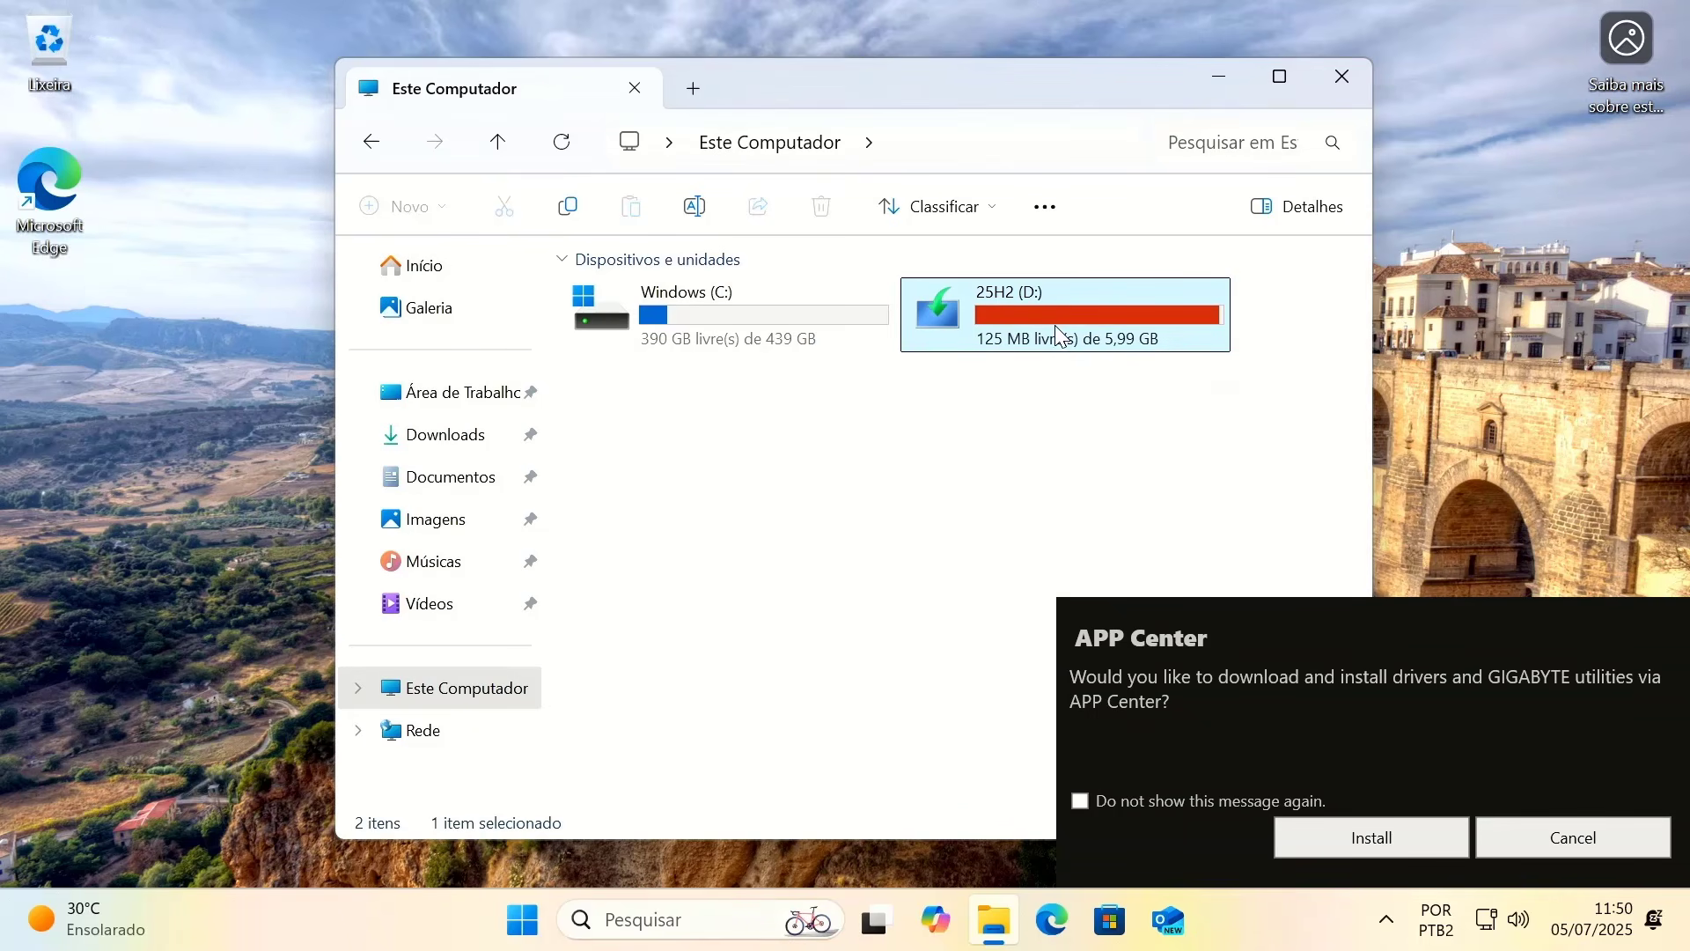
- Remove drive letter D from the 25H2 volume in Disk Management and check the drive list in Este Computador
right_click(533, 924)
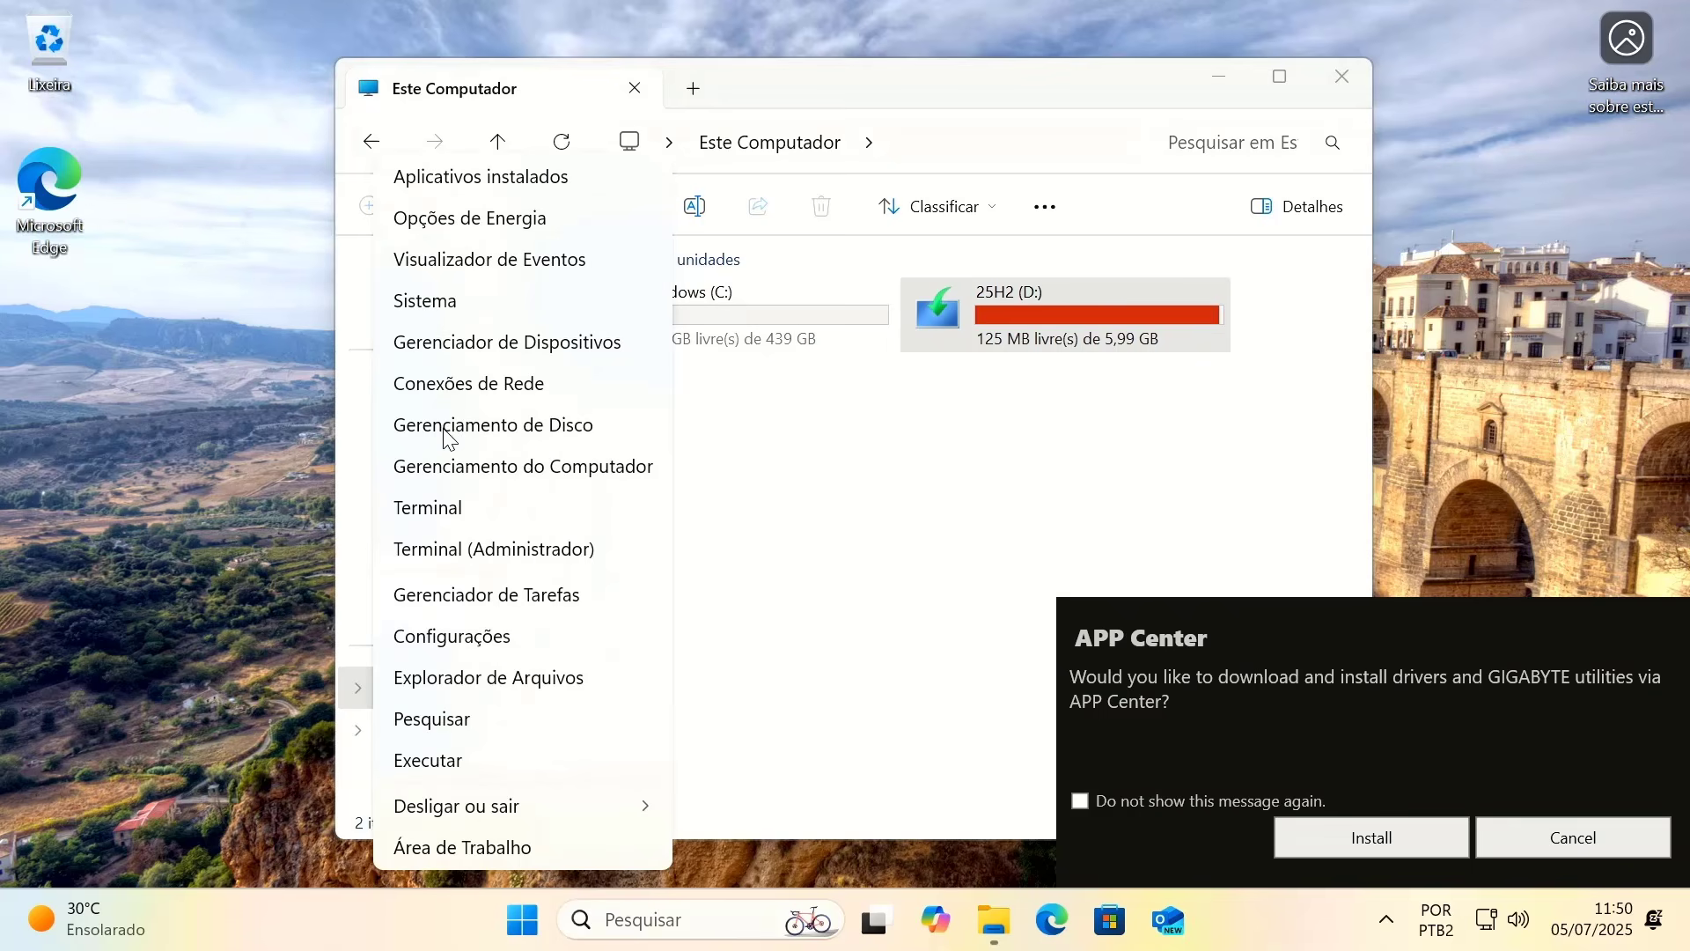
click(456, 431)
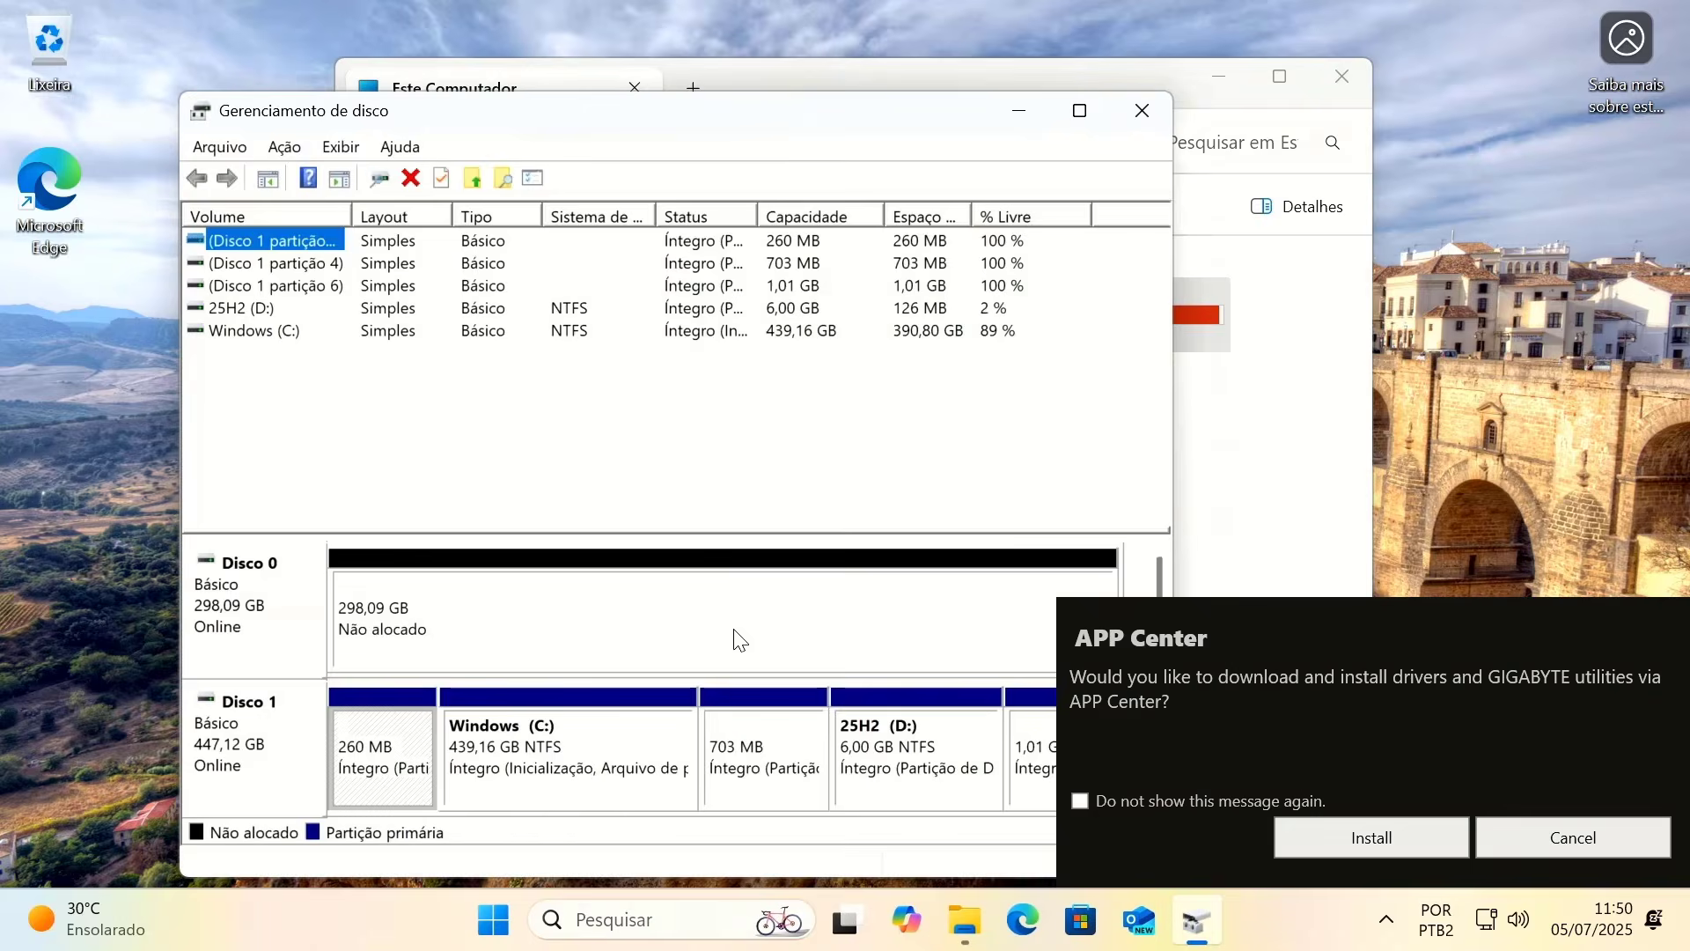
right_click(881, 757)
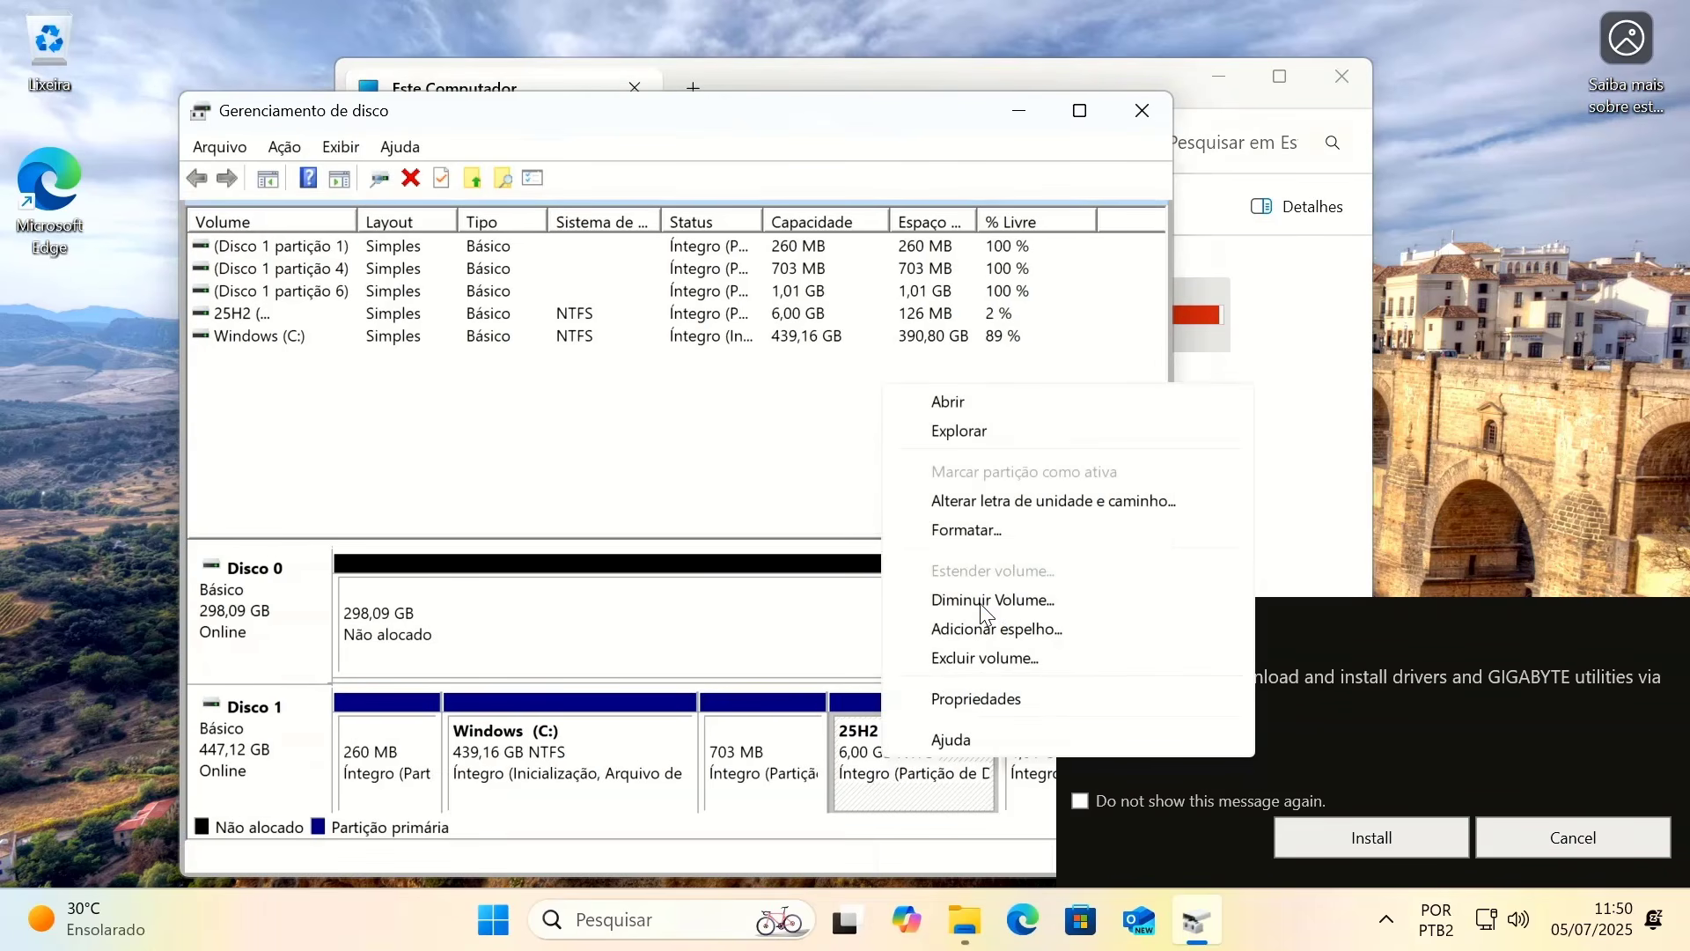
click(1056, 510)
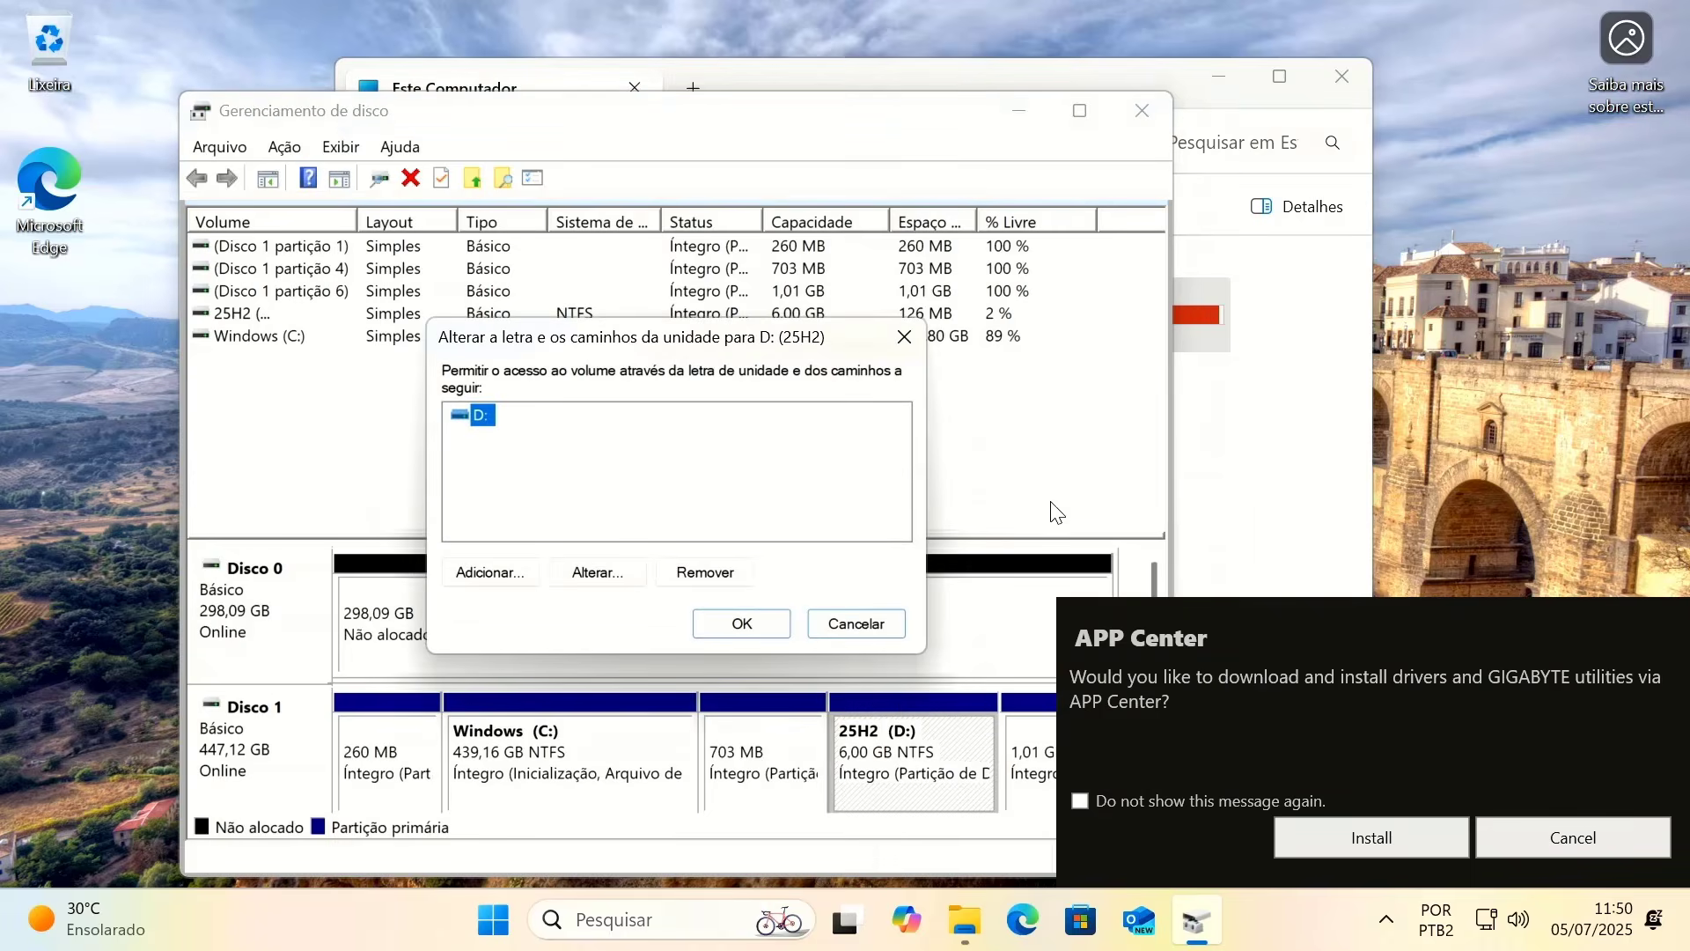
click(680, 583)
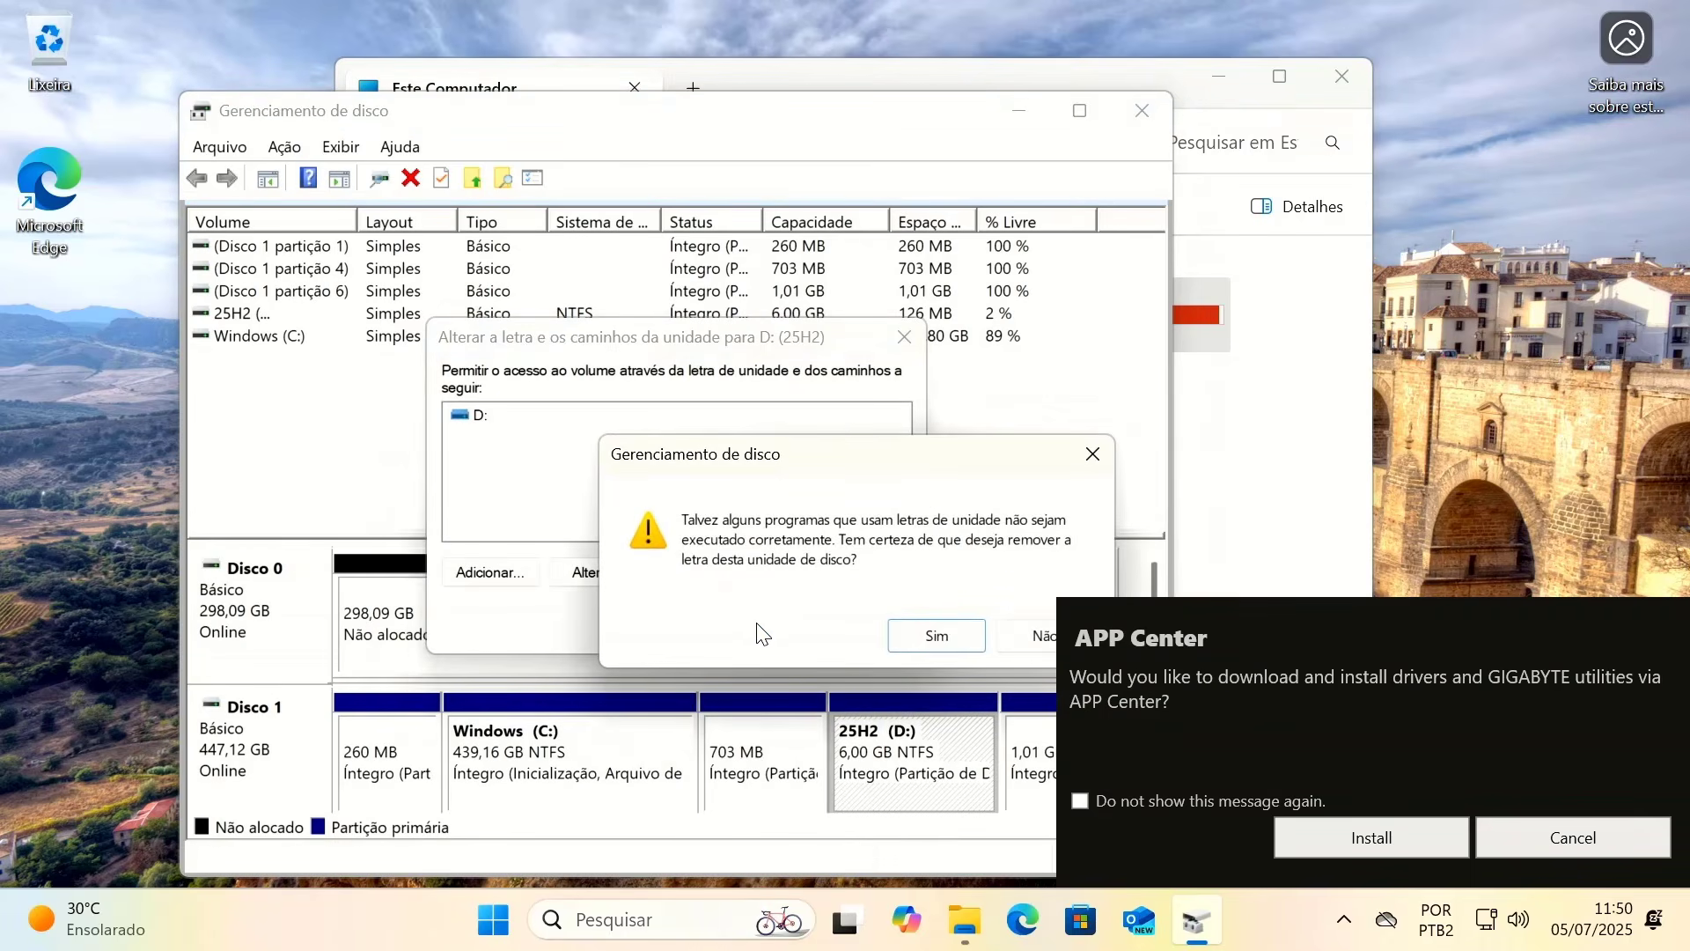
click(935, 636)
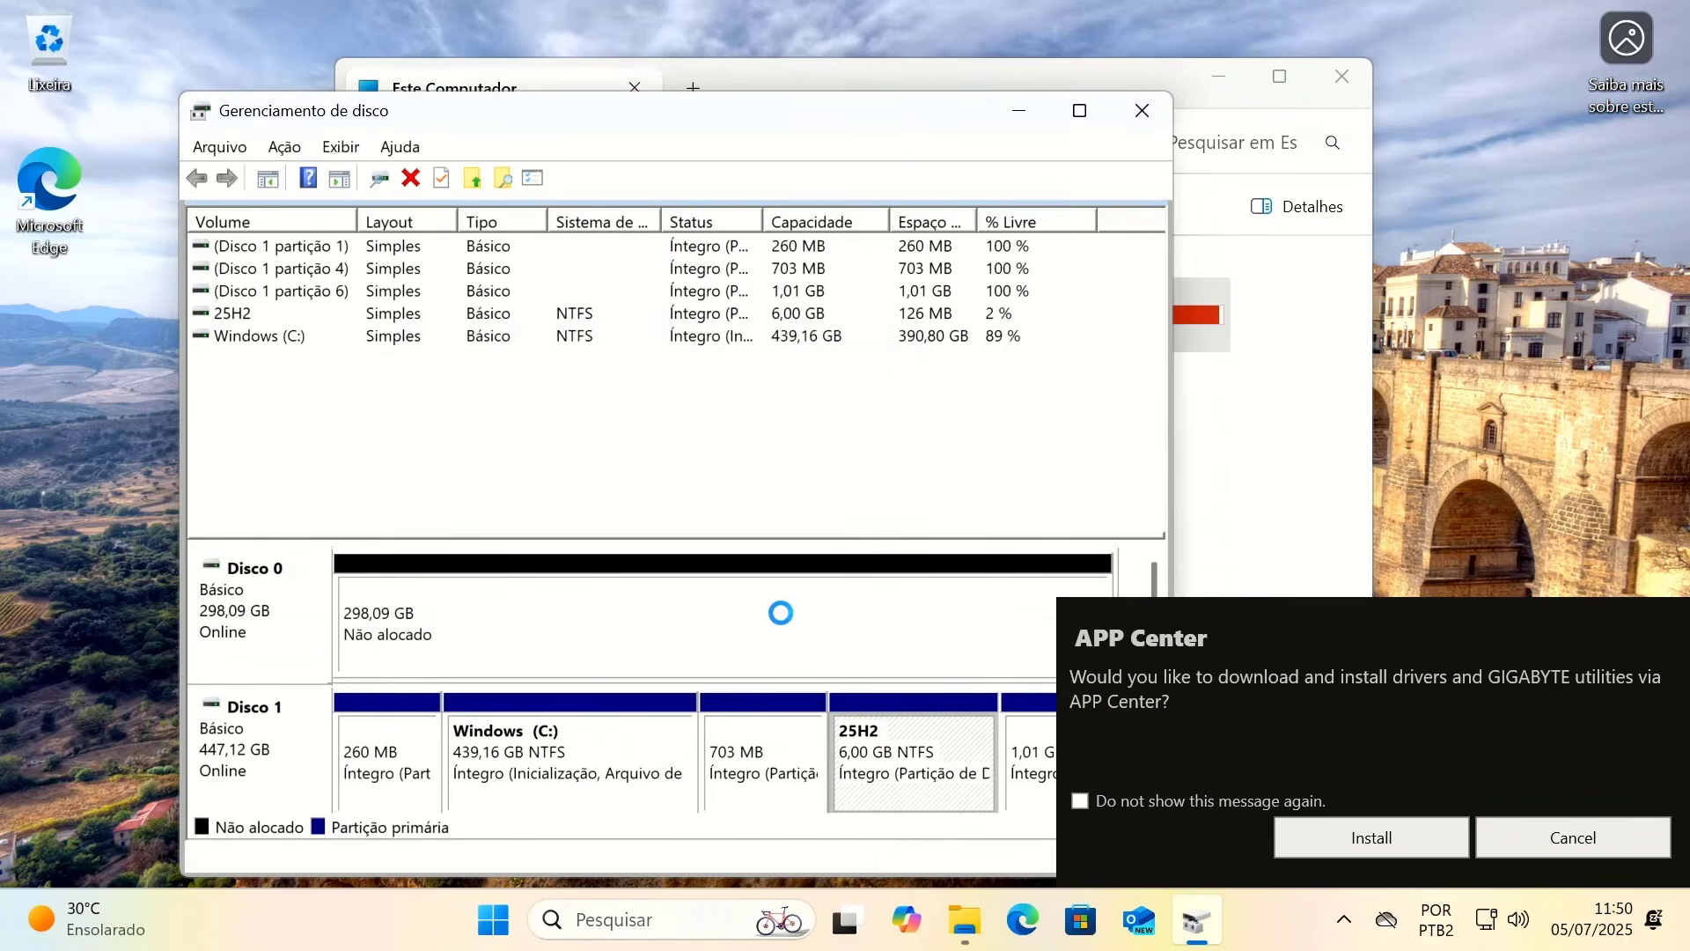
click(1292, 441)
drag(1249, 431, 1027, 275)
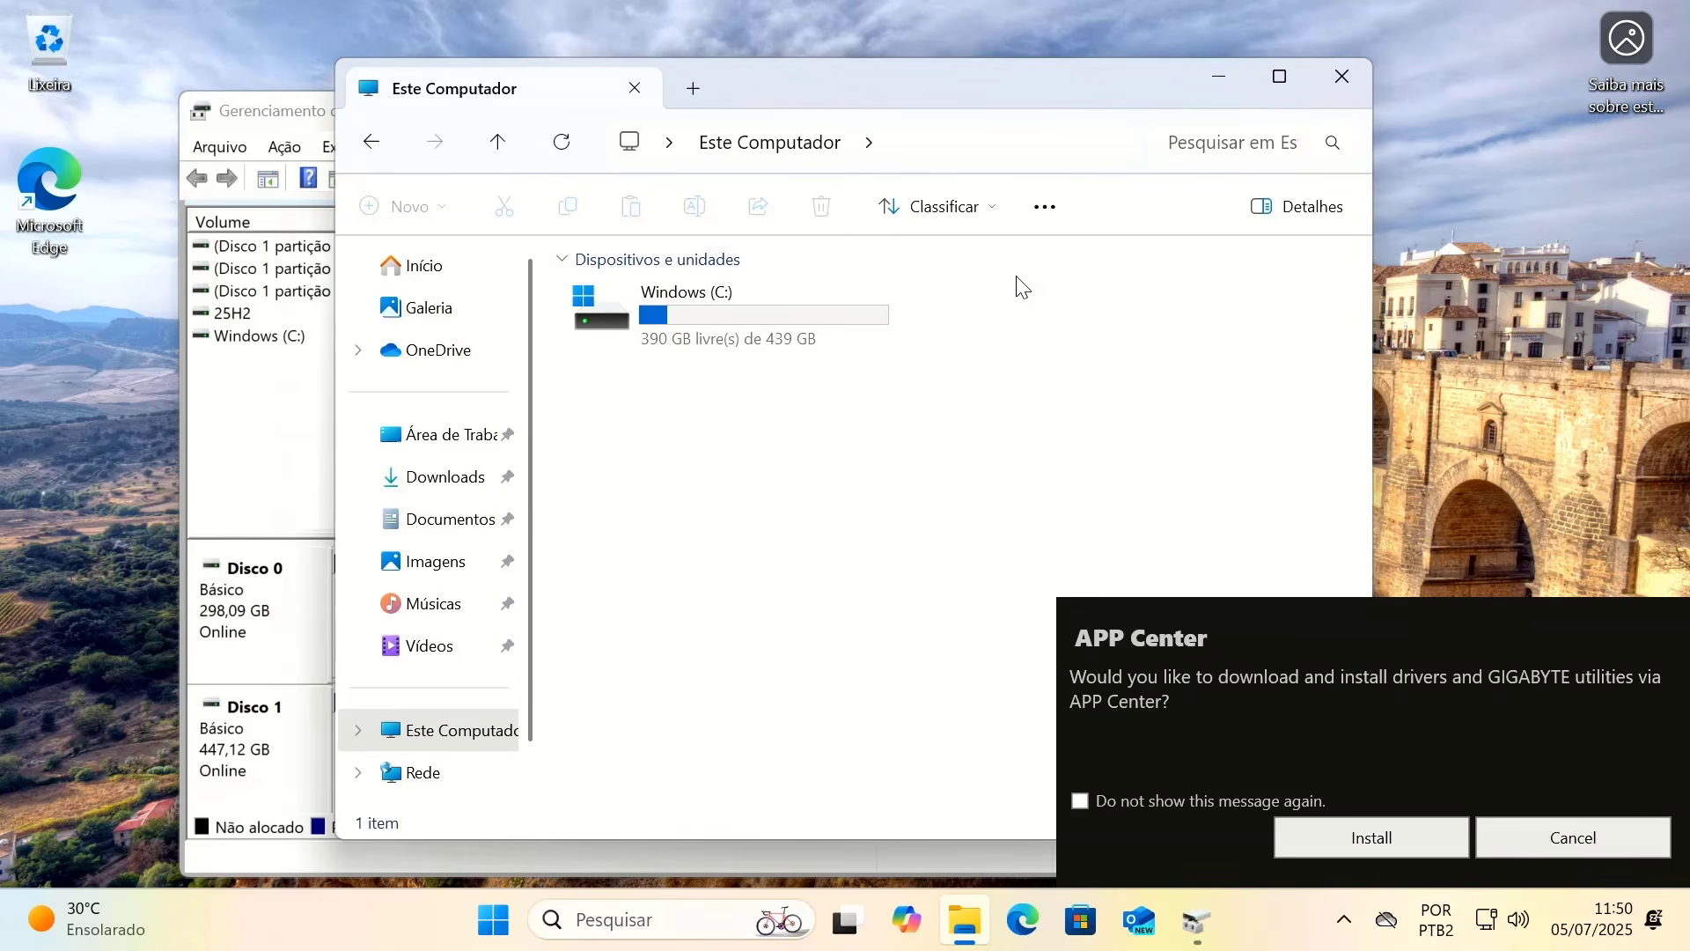
- Assign drive letter D to the 25H2 volume in Disk Management and refresh the drives in Este Computador
click(295, 110)
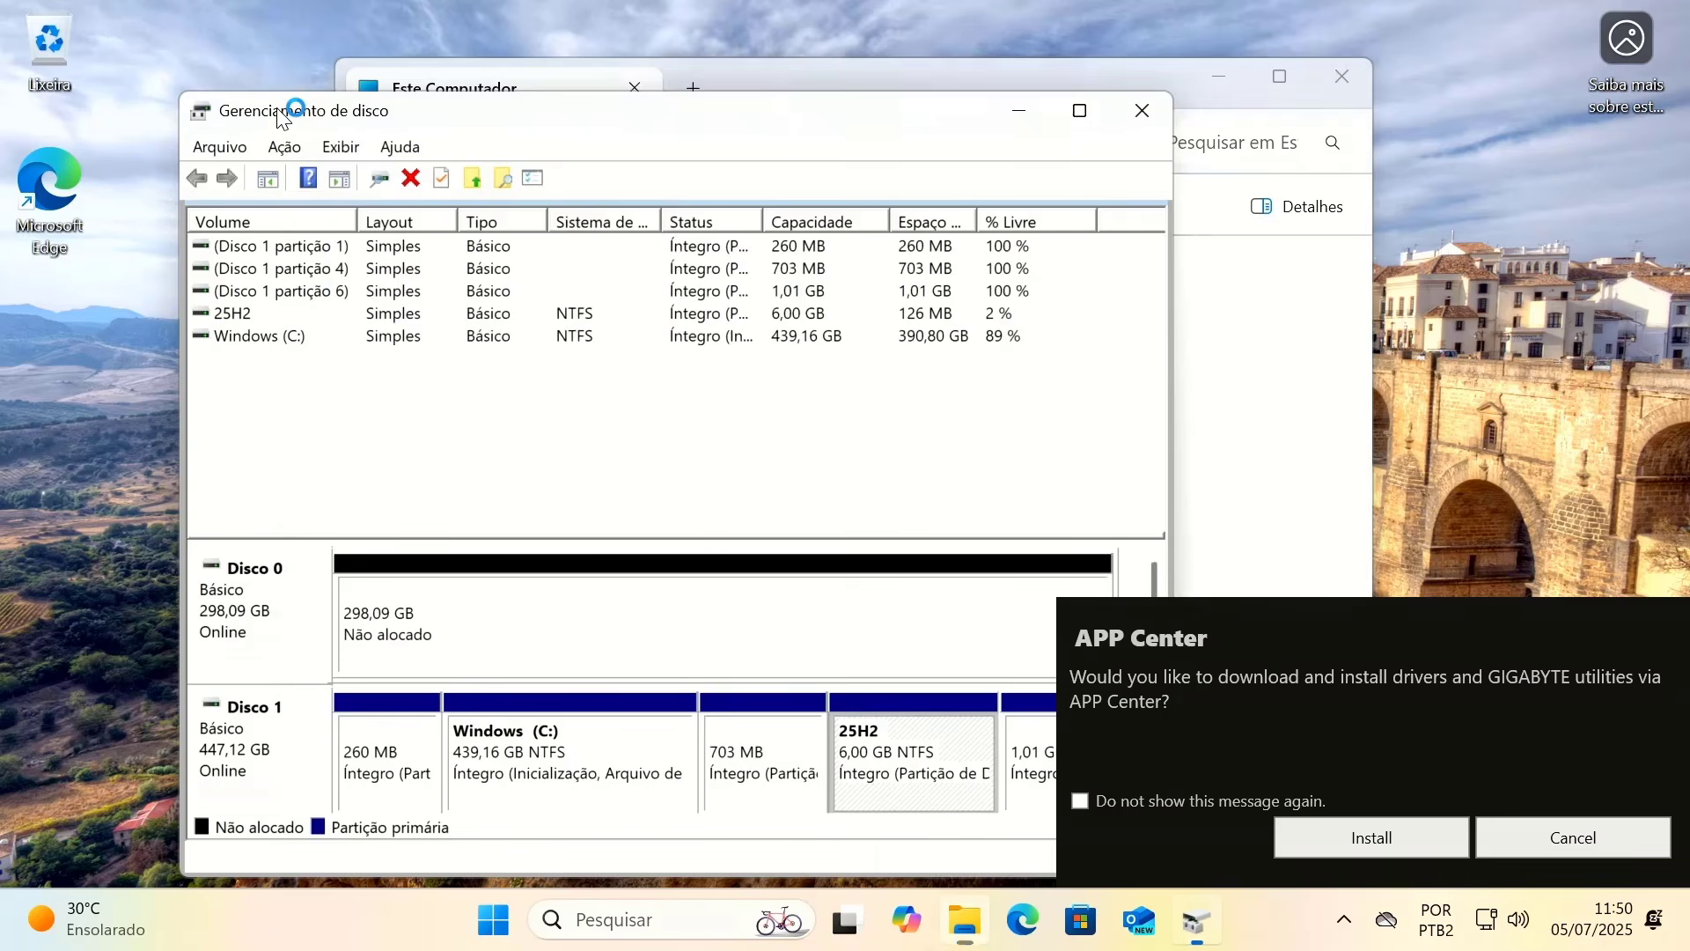
right_click(869, 755)
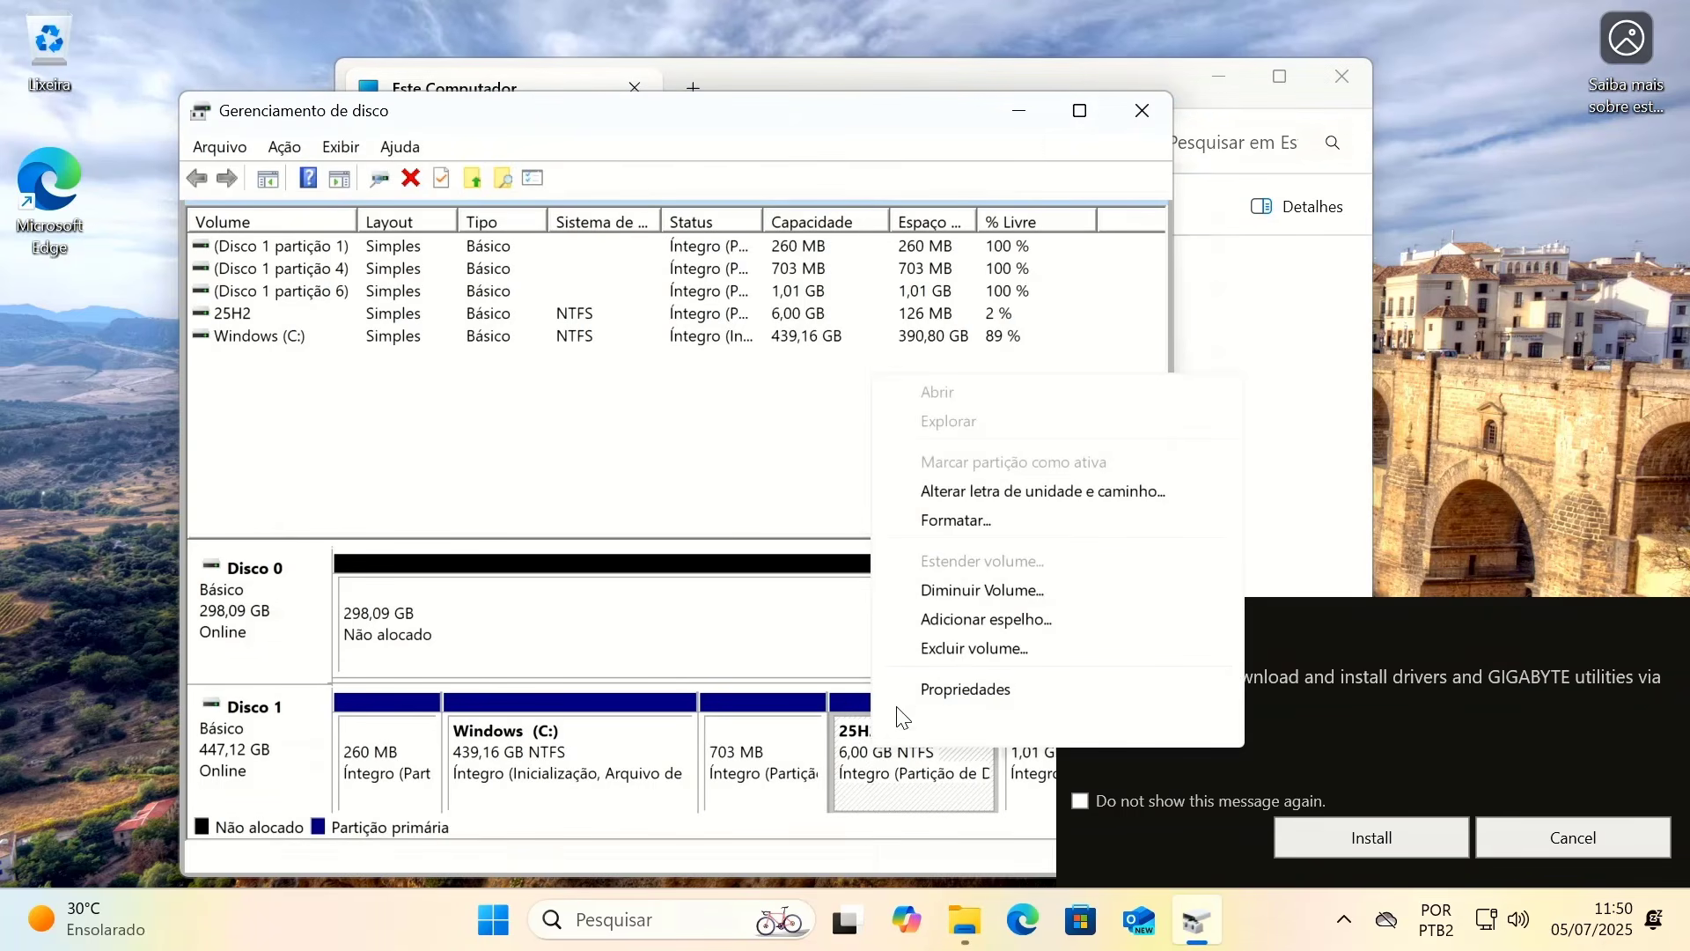
click(990, 504)
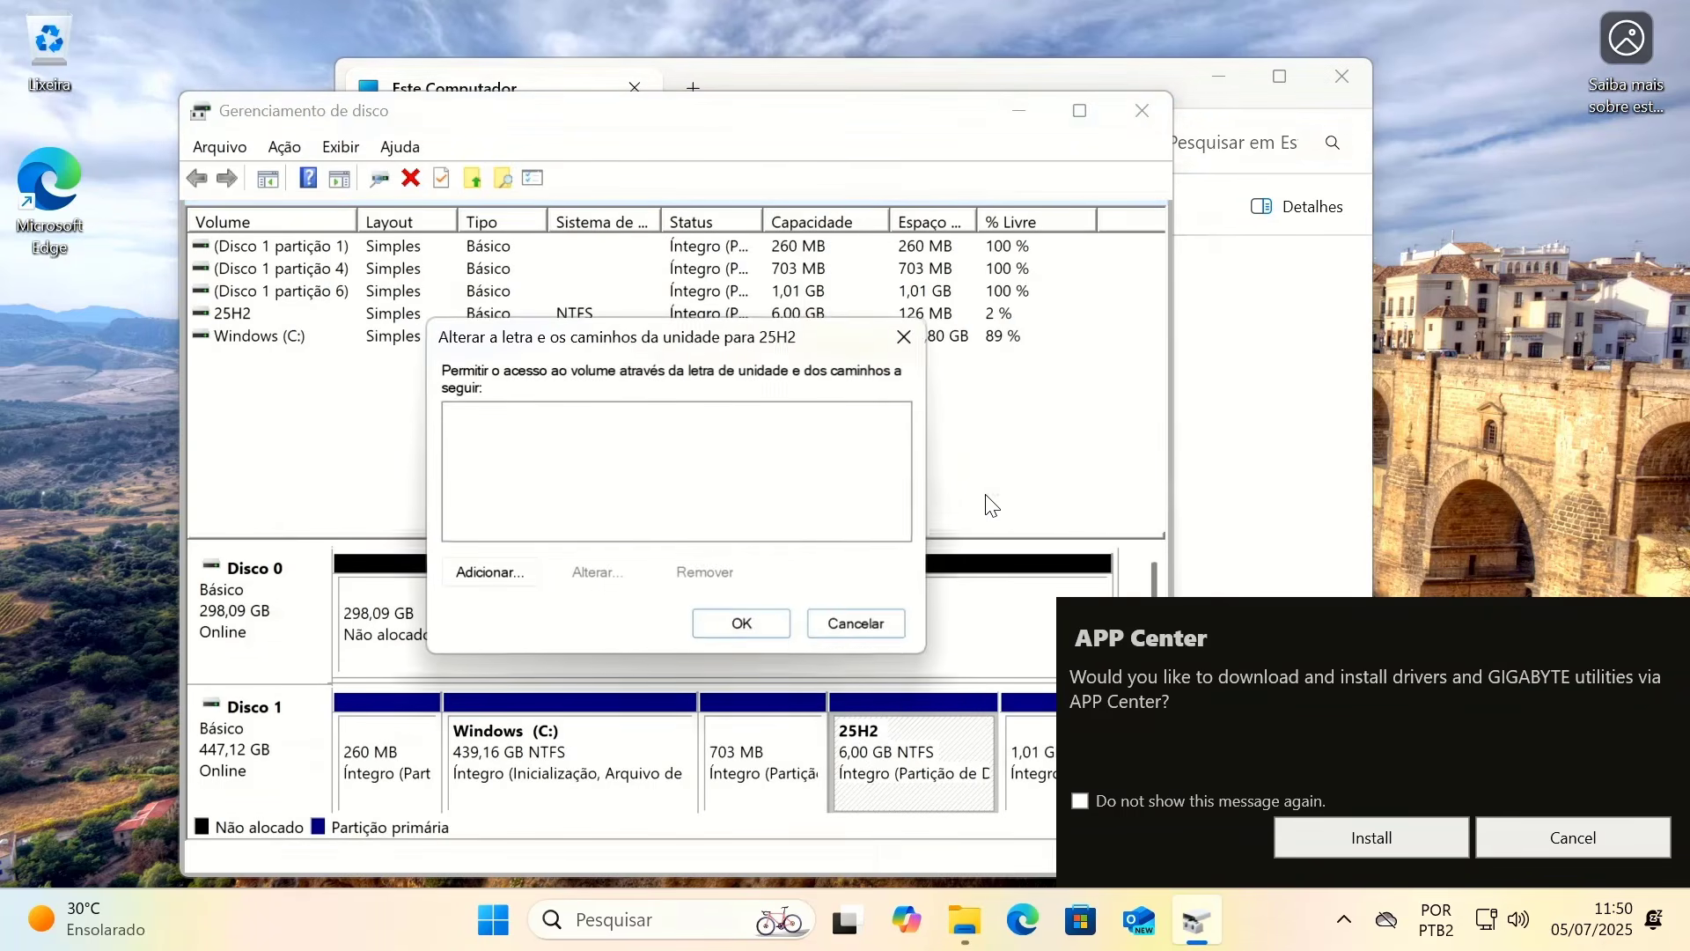
click(489, 574)
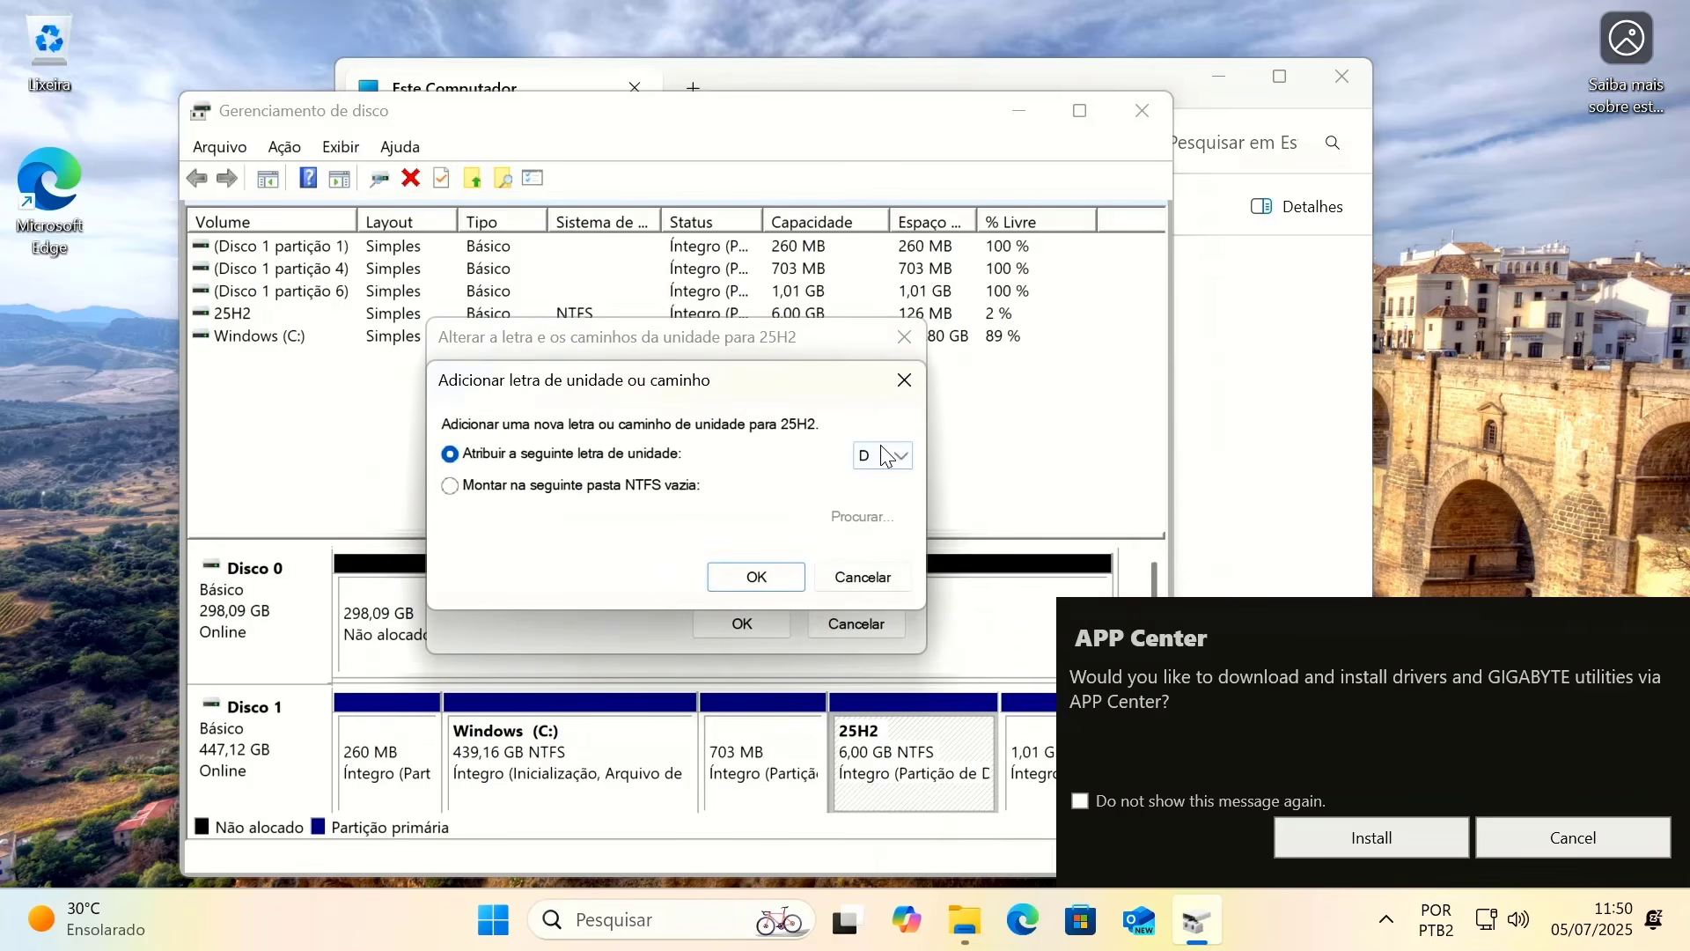
click(902, 471)
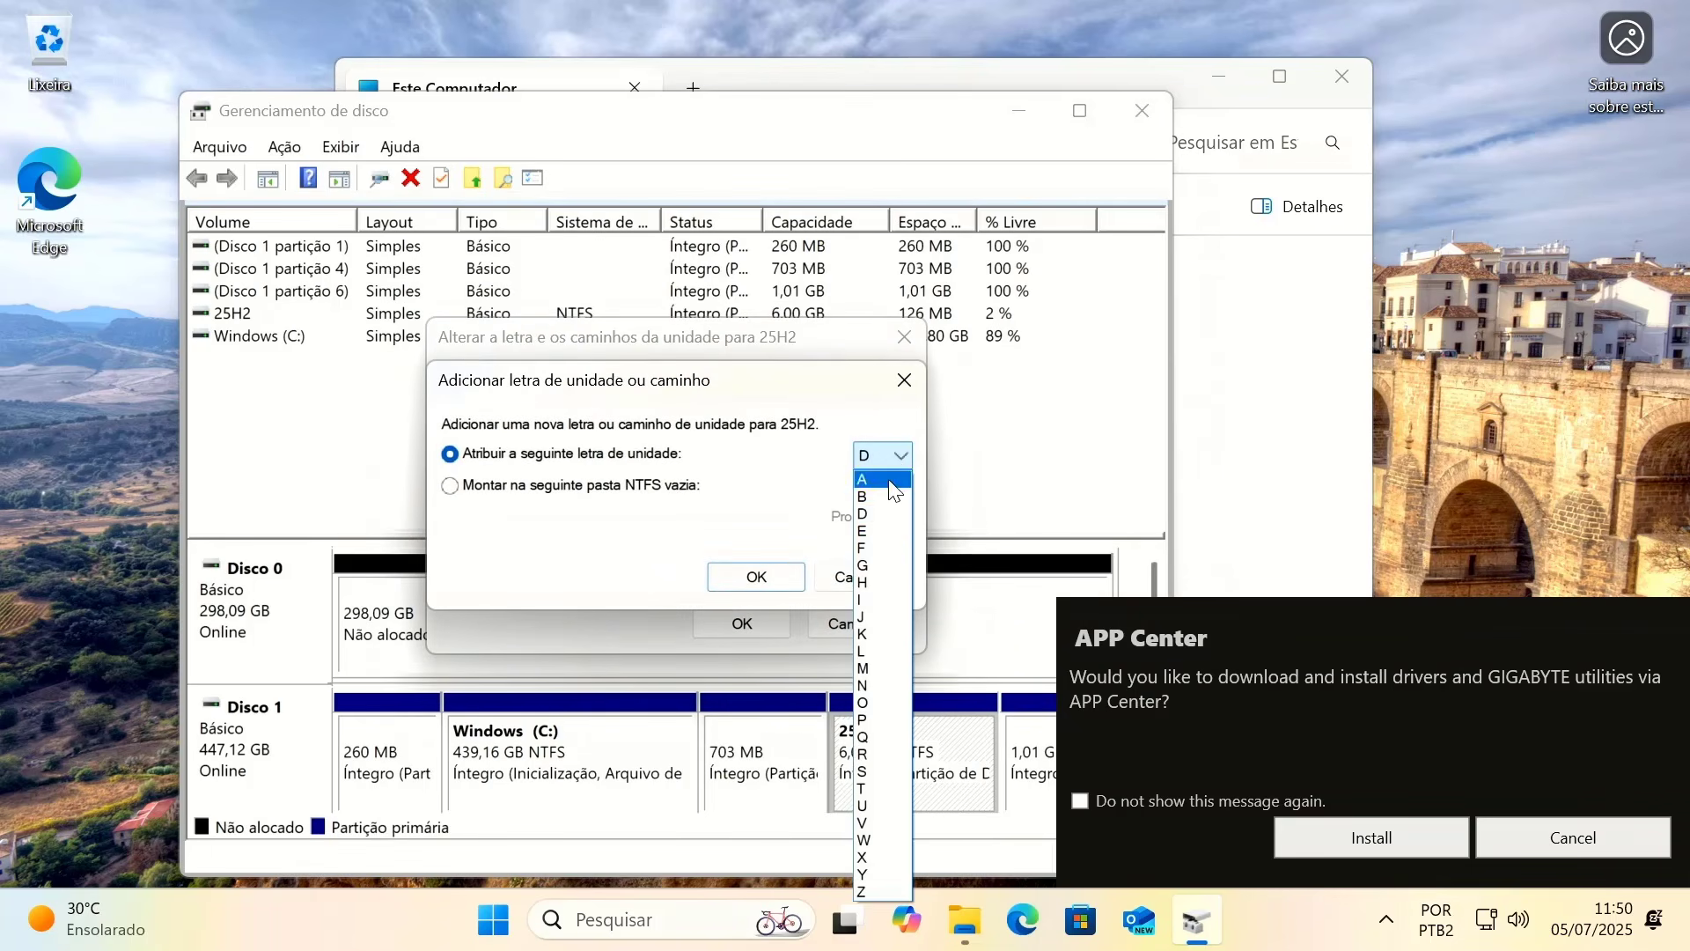
click(883, 515)
click(756, 576)
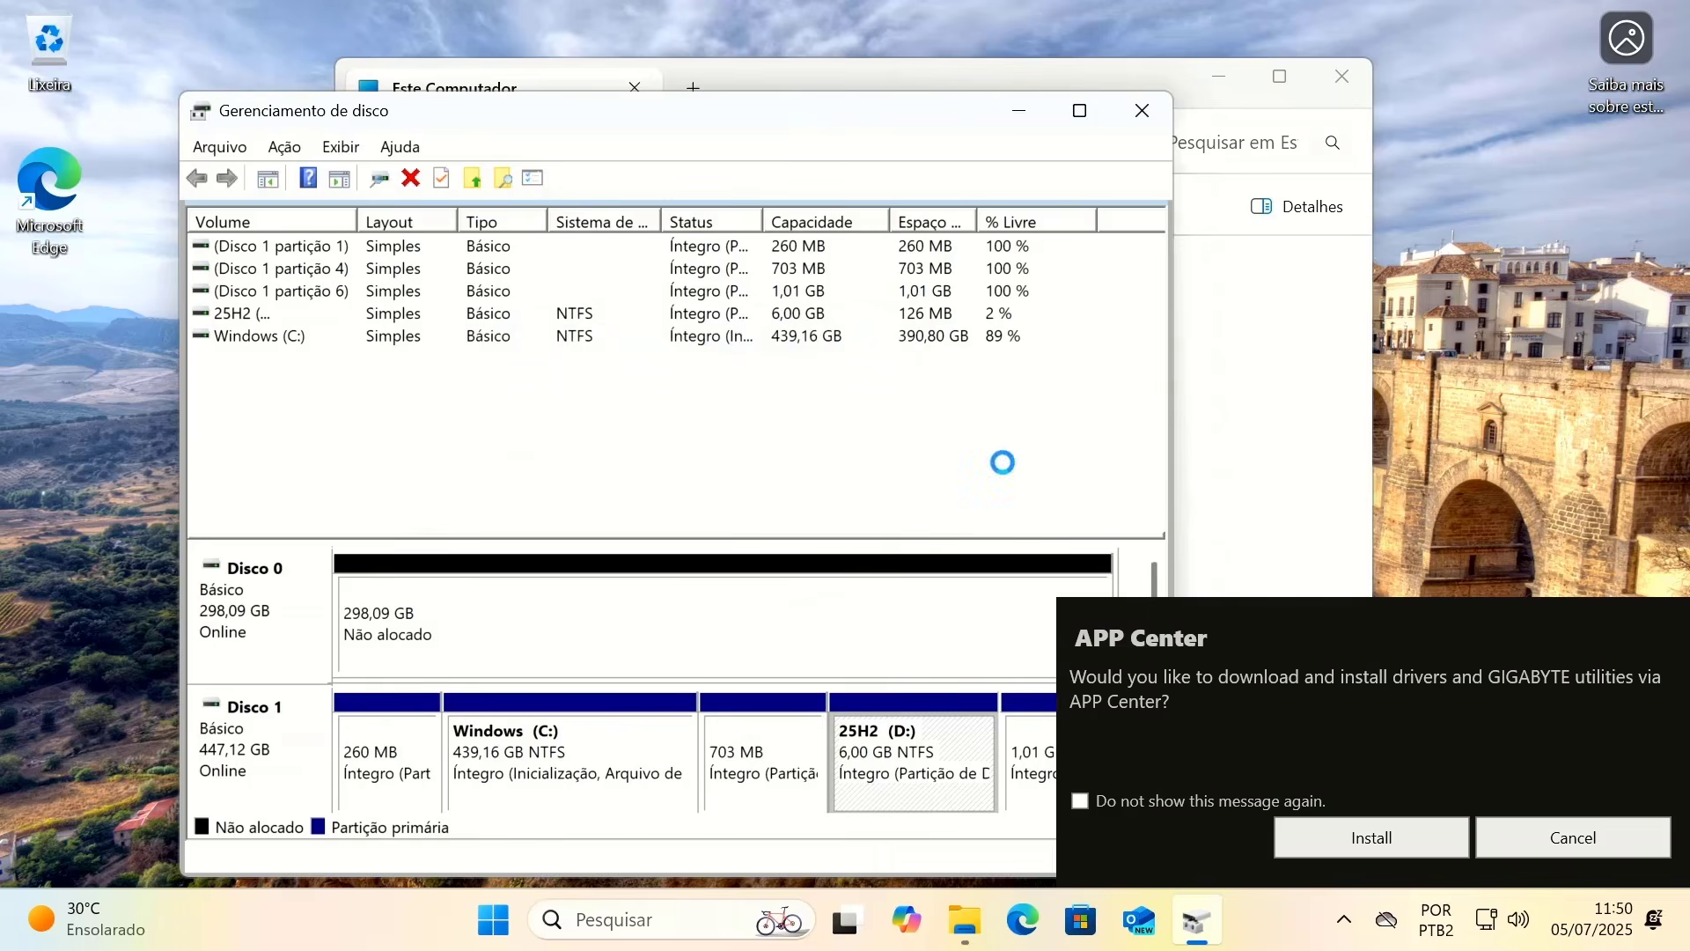
click(1261, 438)
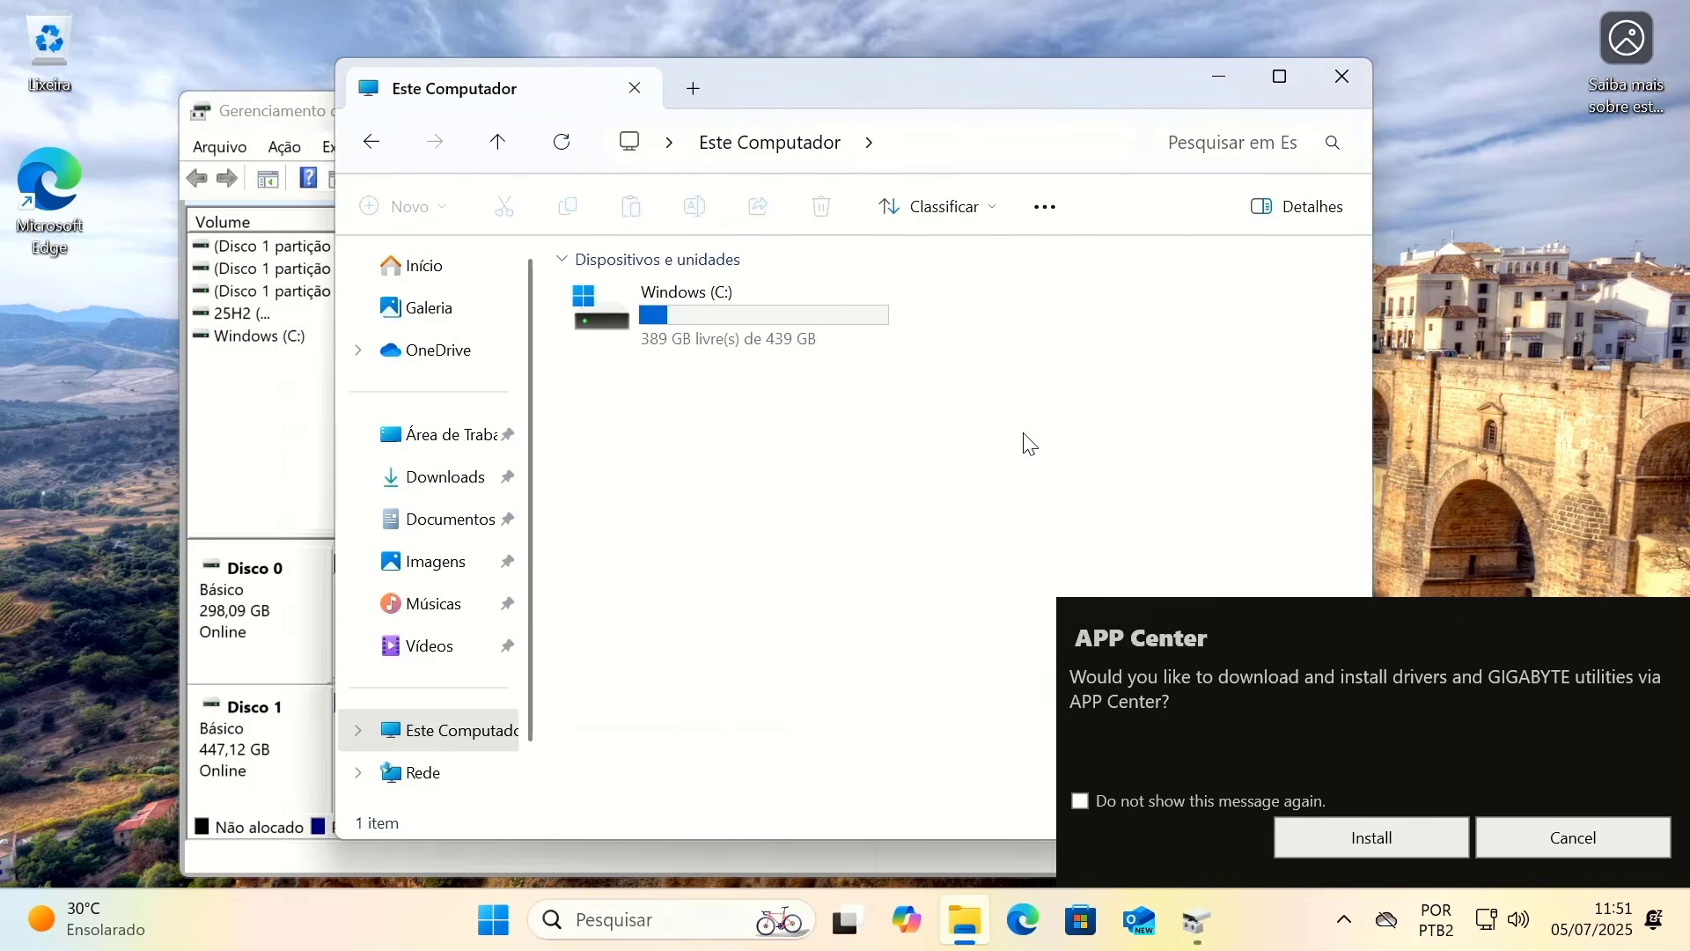
click(563, 143)
drag(1111, 384, 1058, 320)
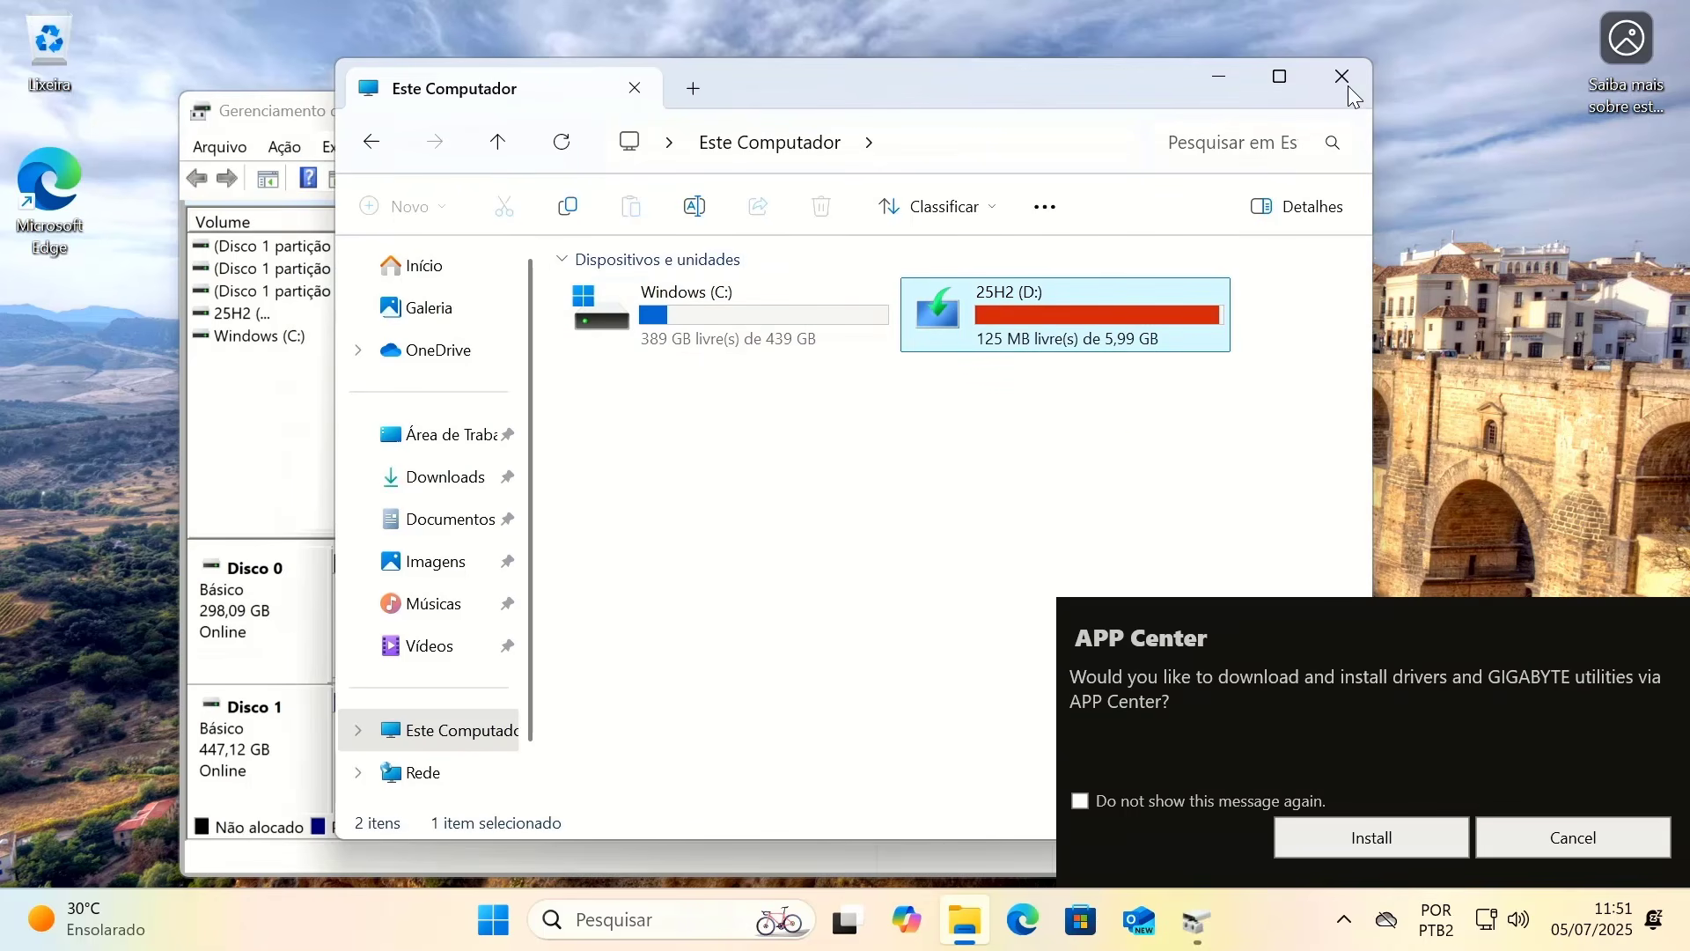
- Open the previous user's profile folder under Usuários in C:\Windows.old, granting permanent access to it
double_click(766, 326)
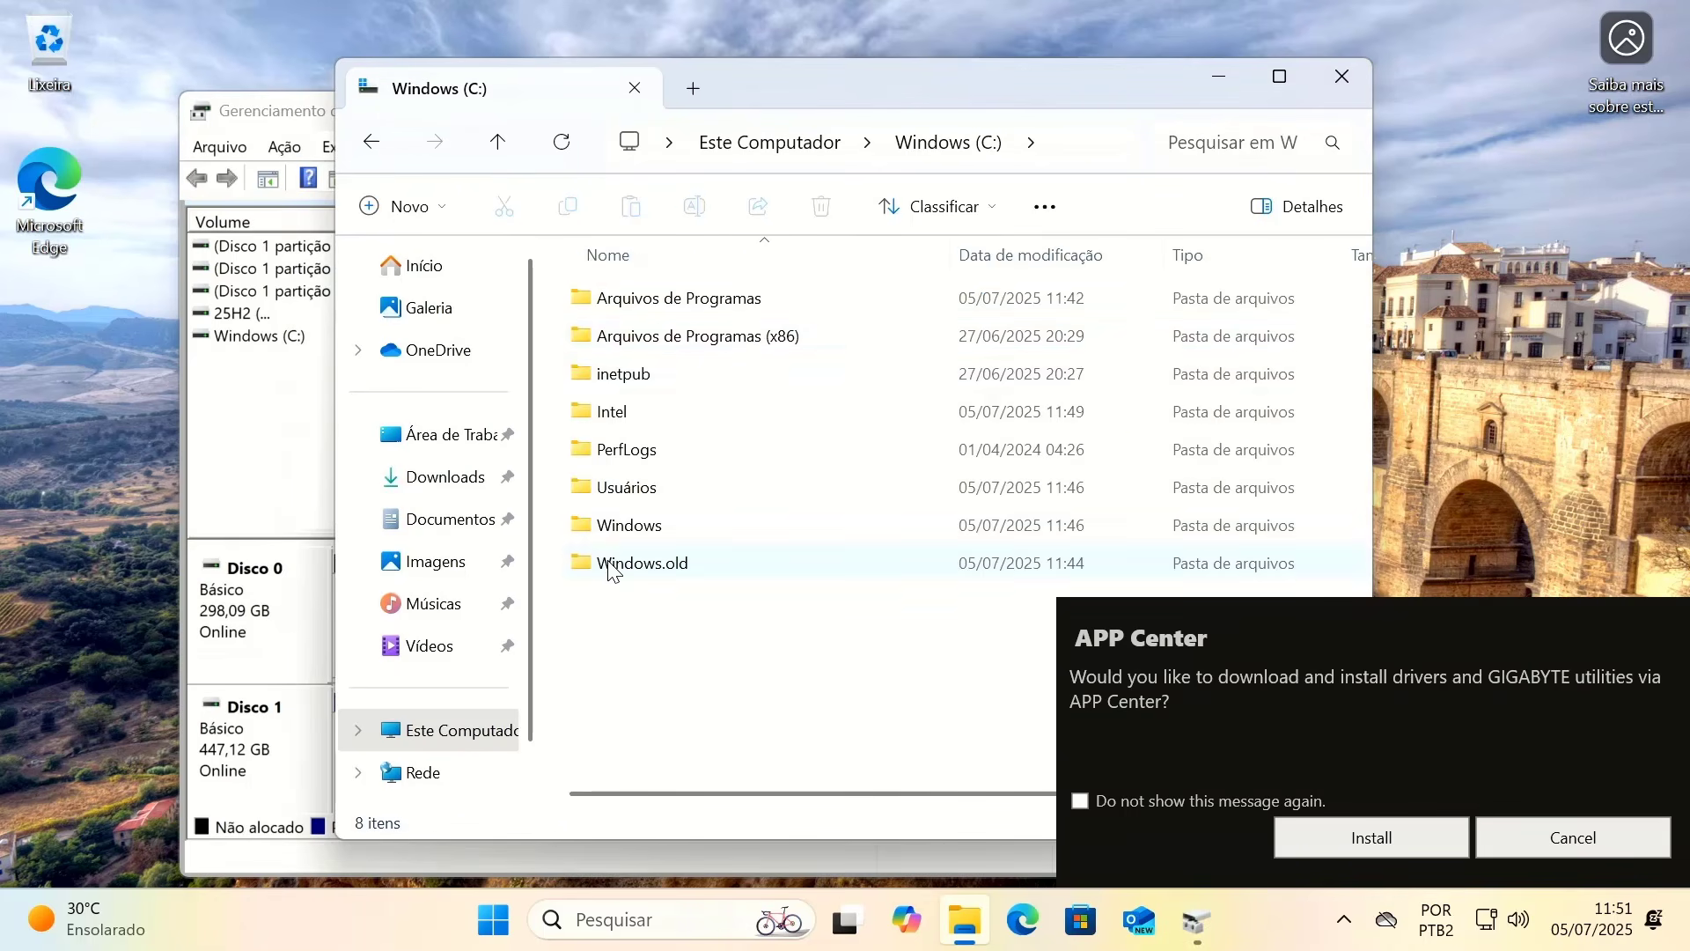
double_click(609, 562)
double_click(649, 308)
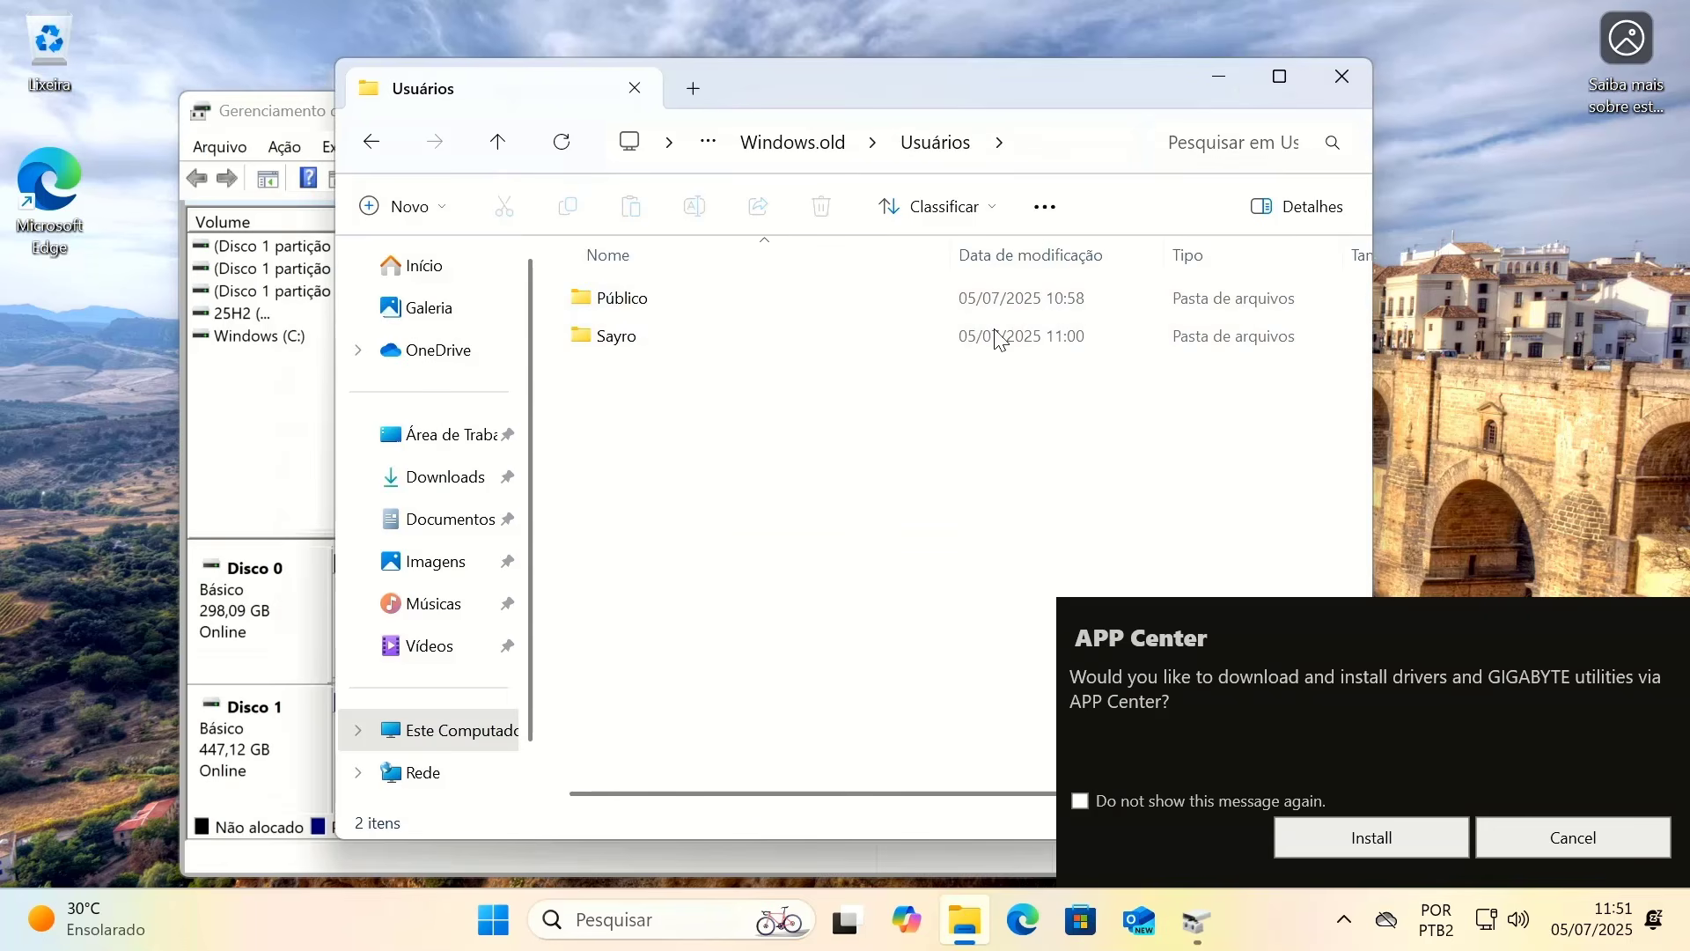
double_click(1038, 338)
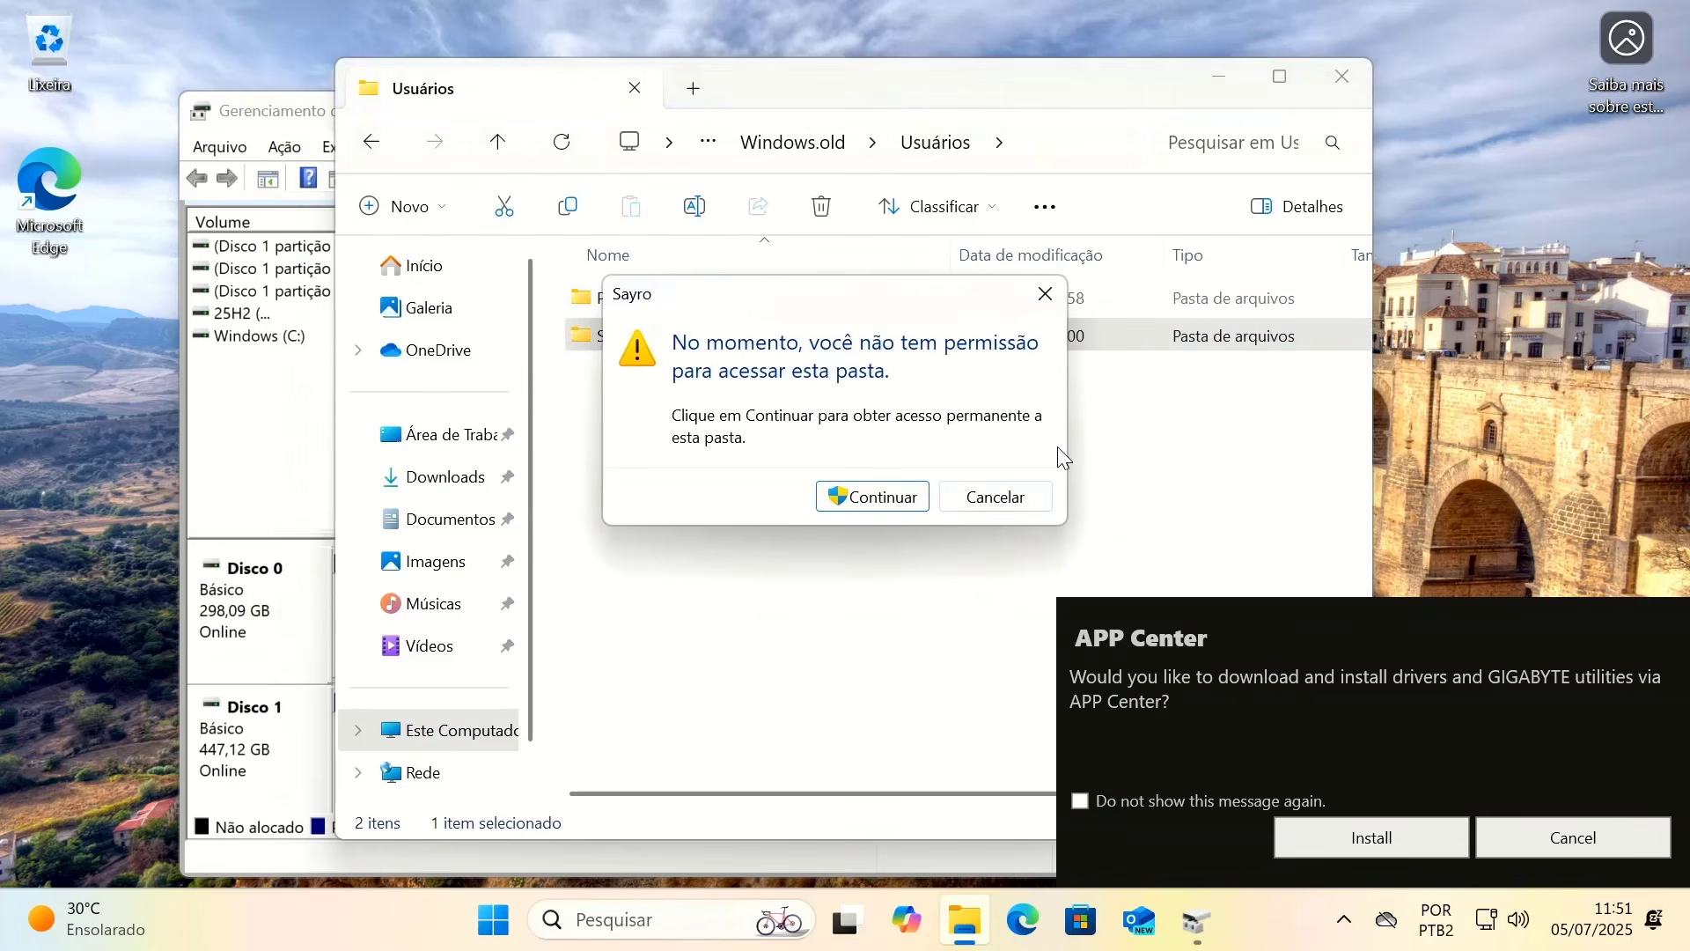
click(876, 497)
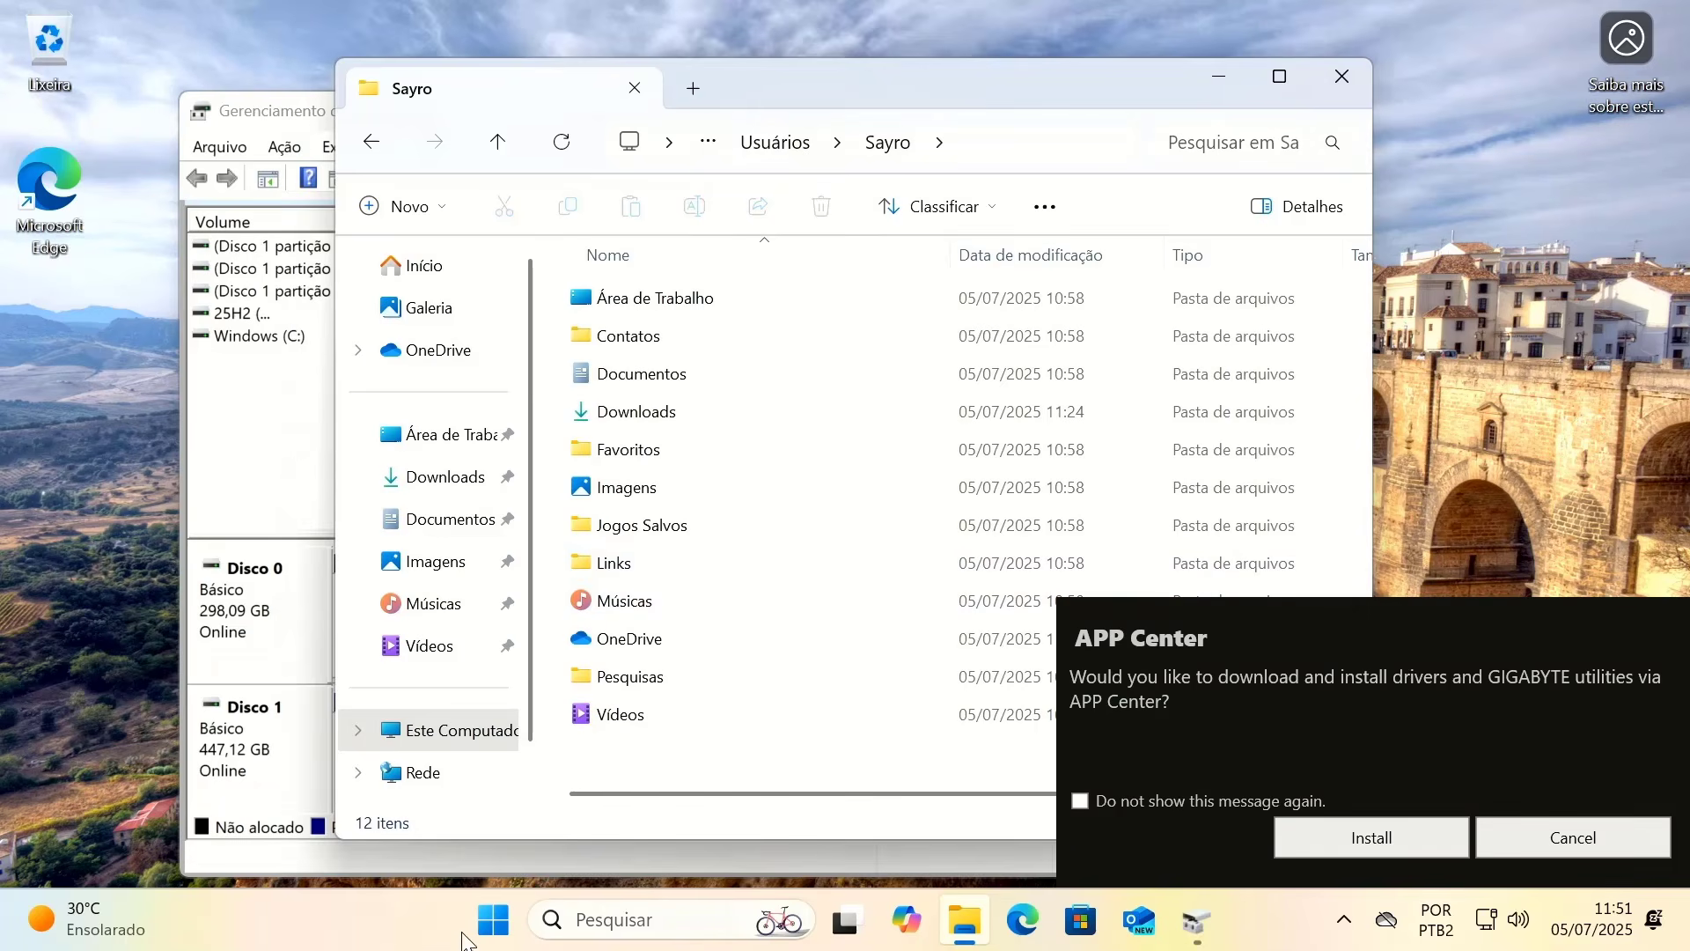
- Run winver and check the installed Windows edition, version and build
right_click(489, 921)
click(455, 765)
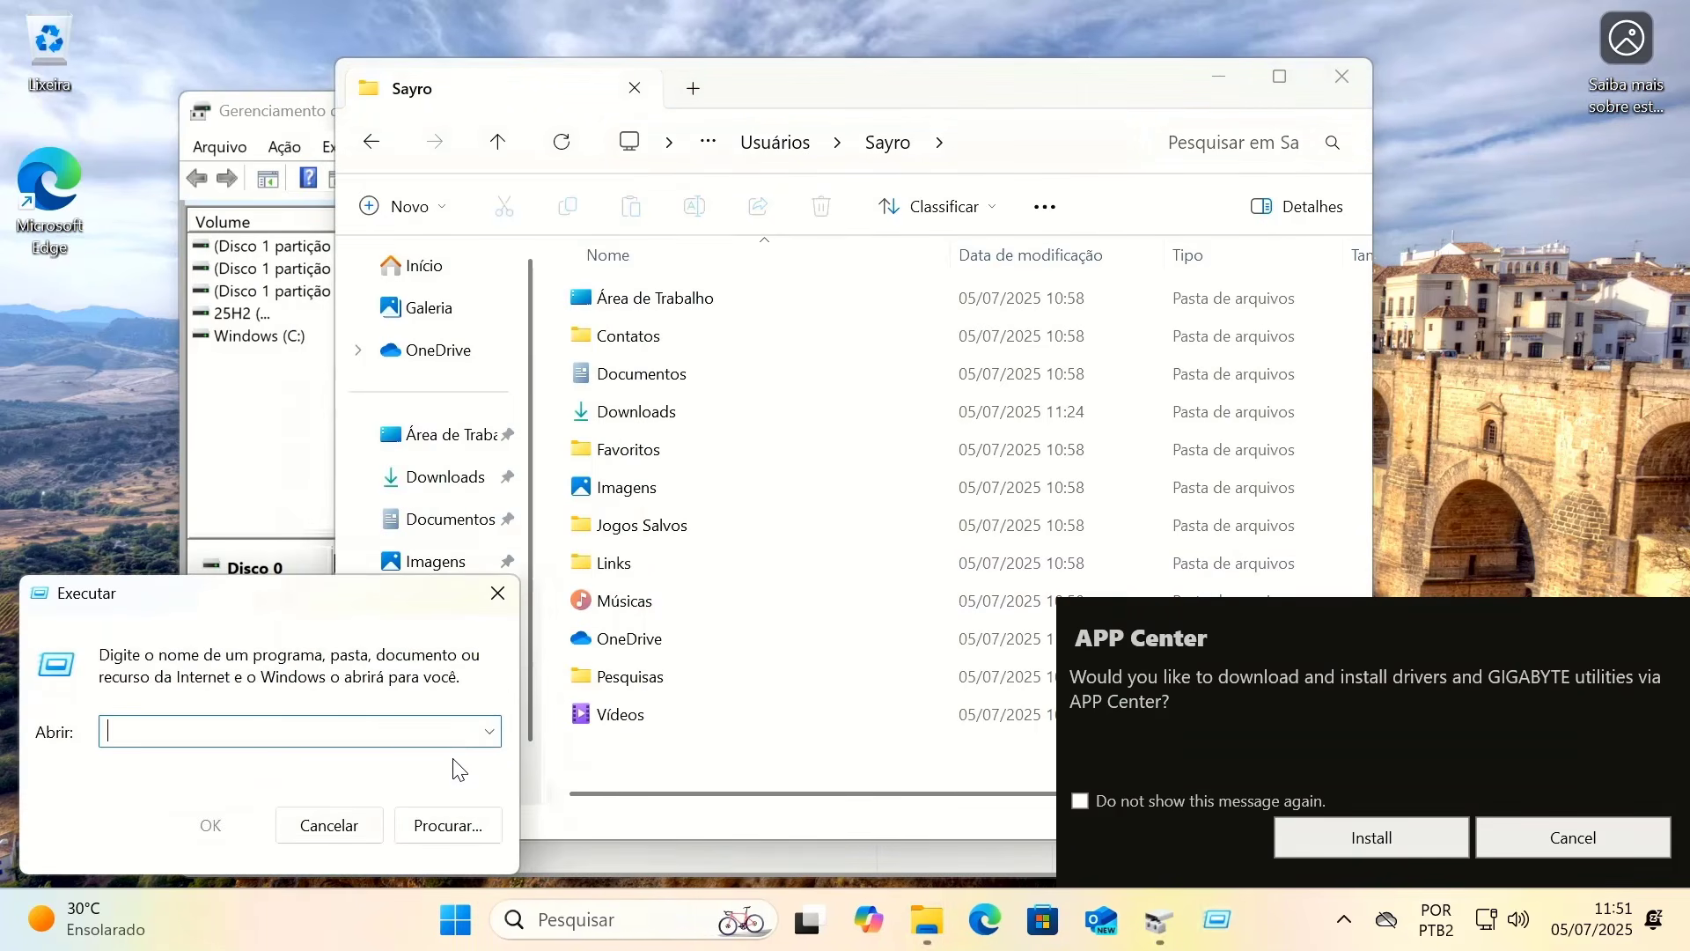
text(winvr)
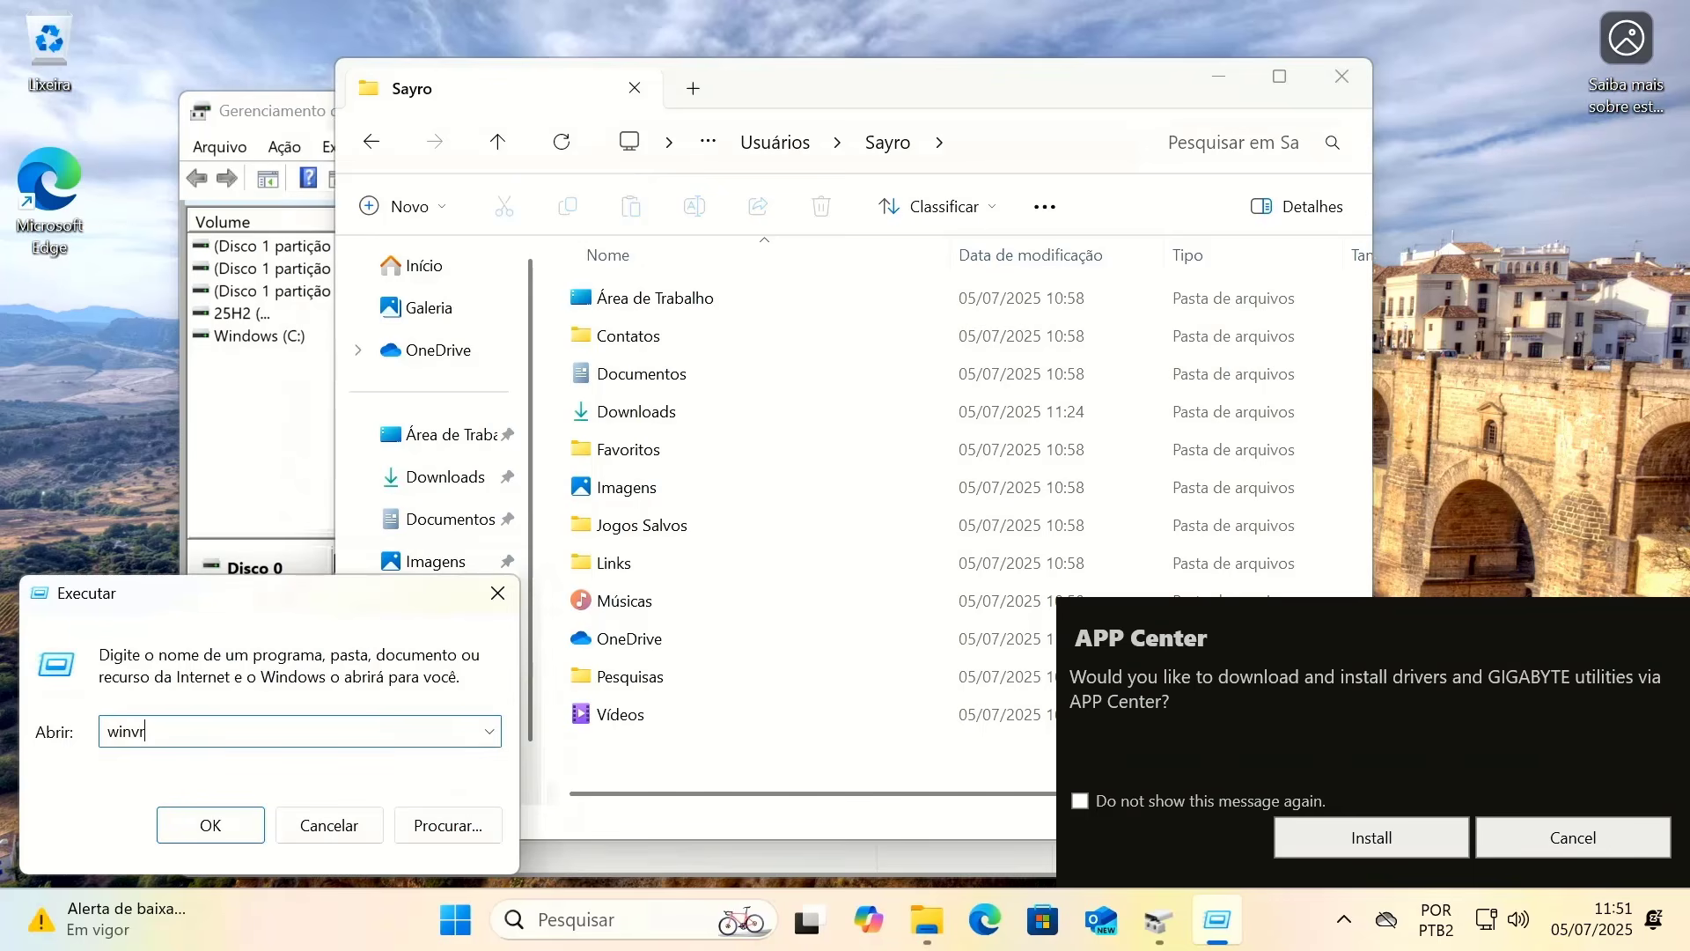
key(Return)
key(Return)
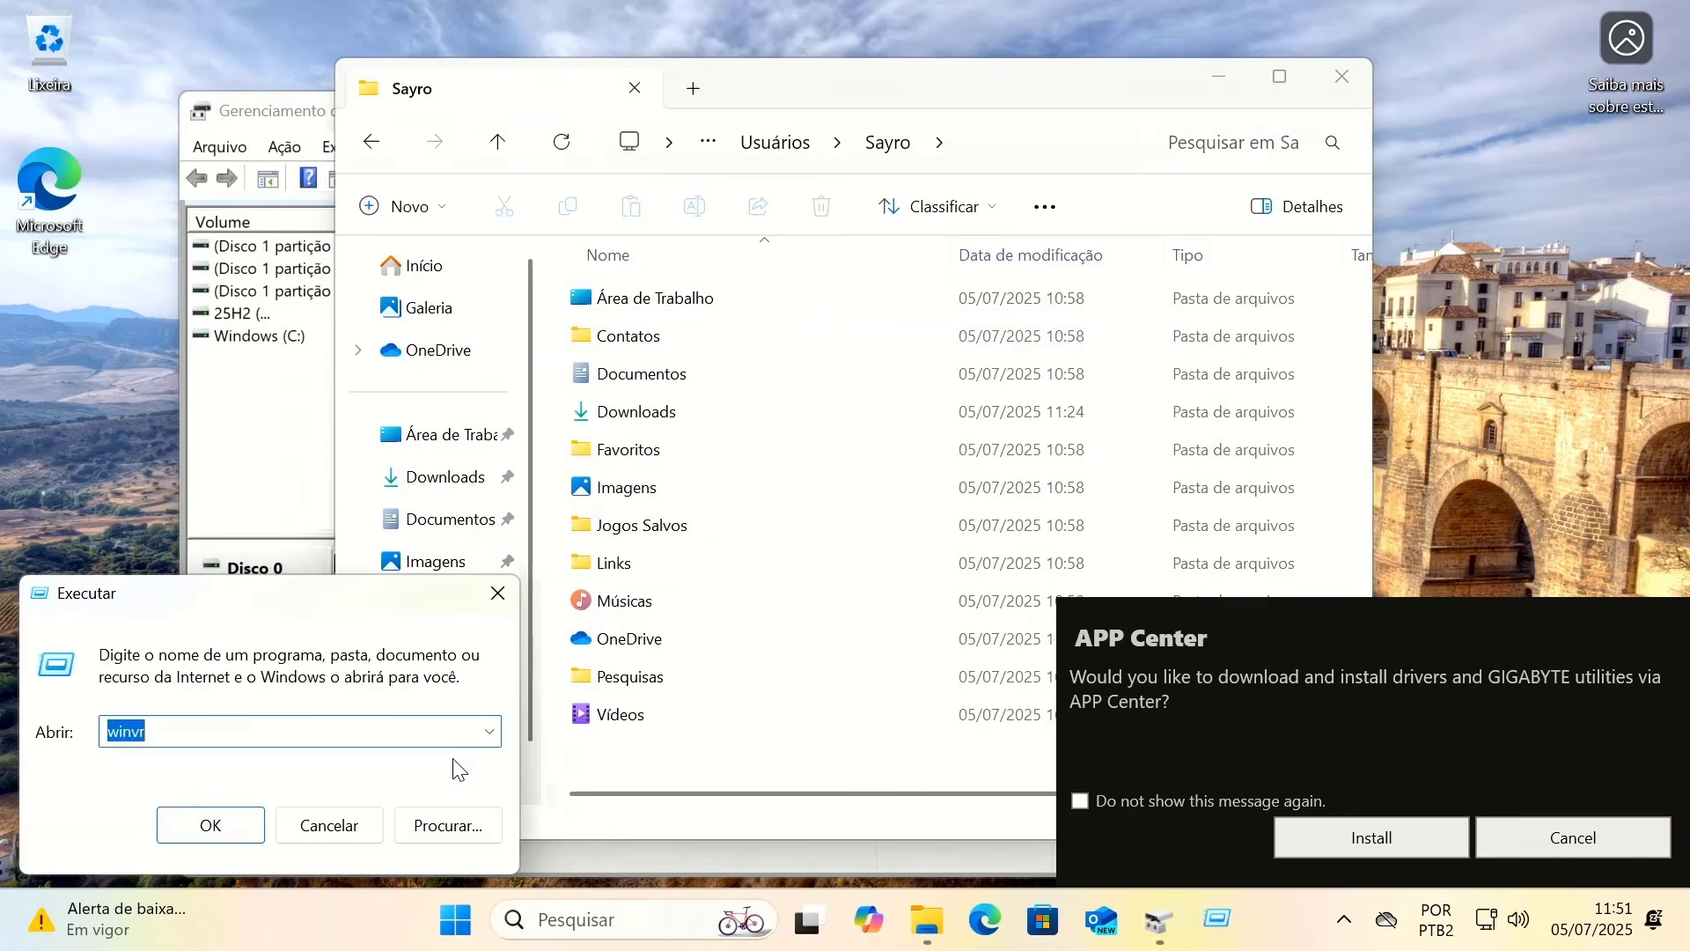
text(win)
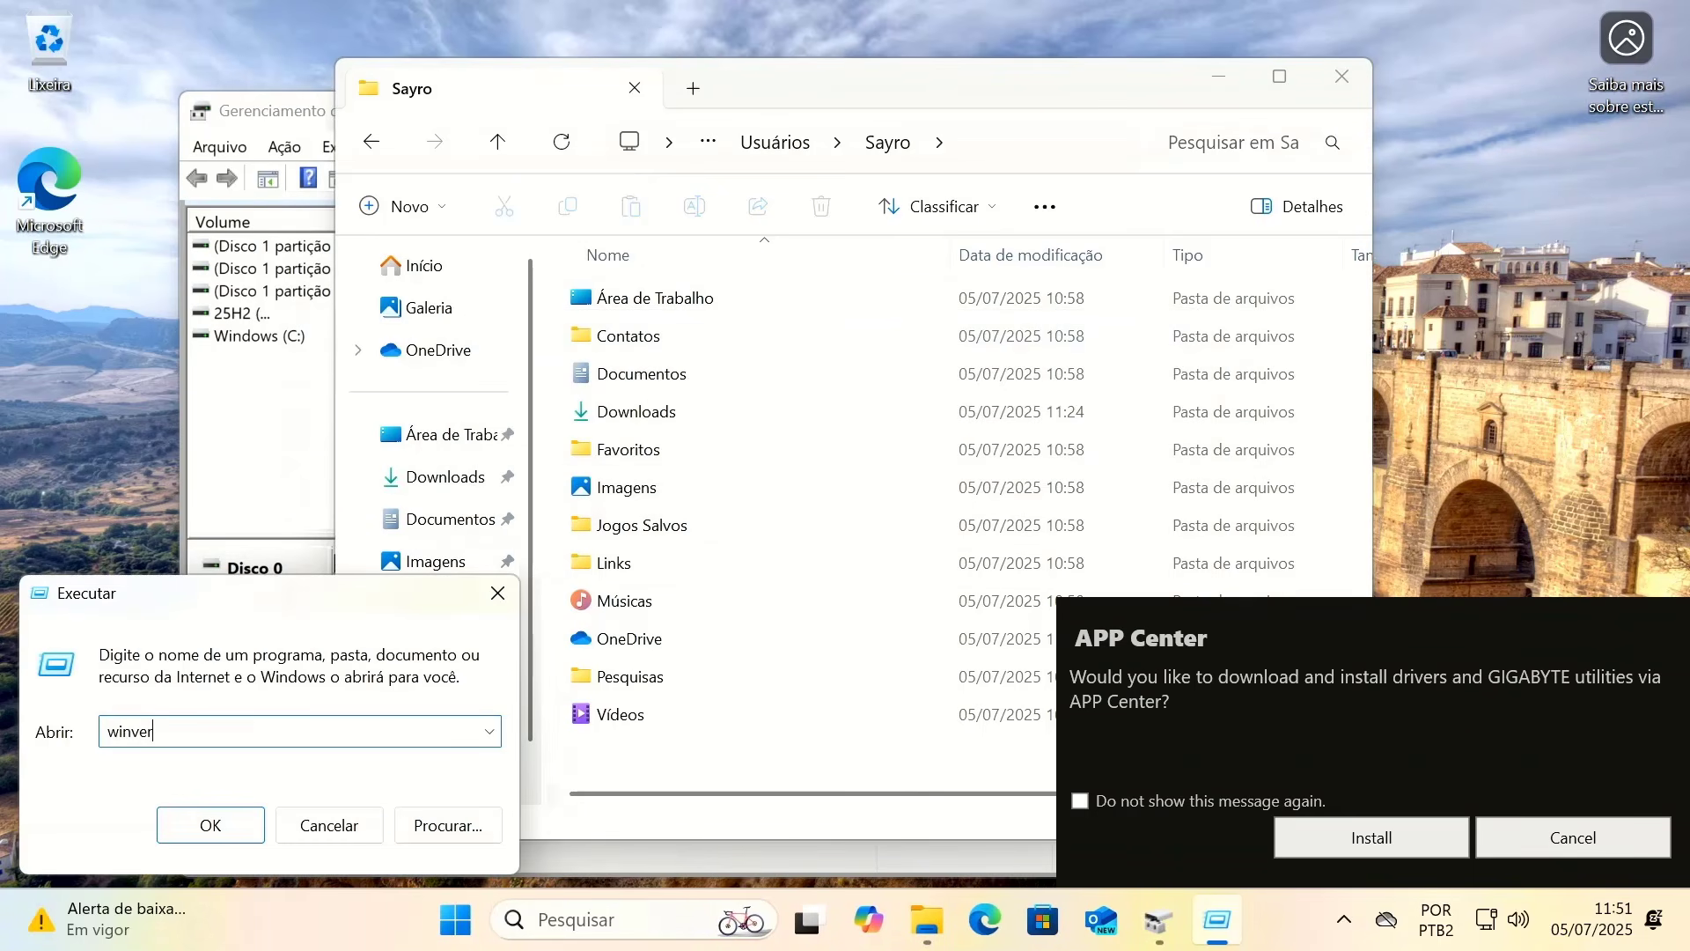
key(Return)
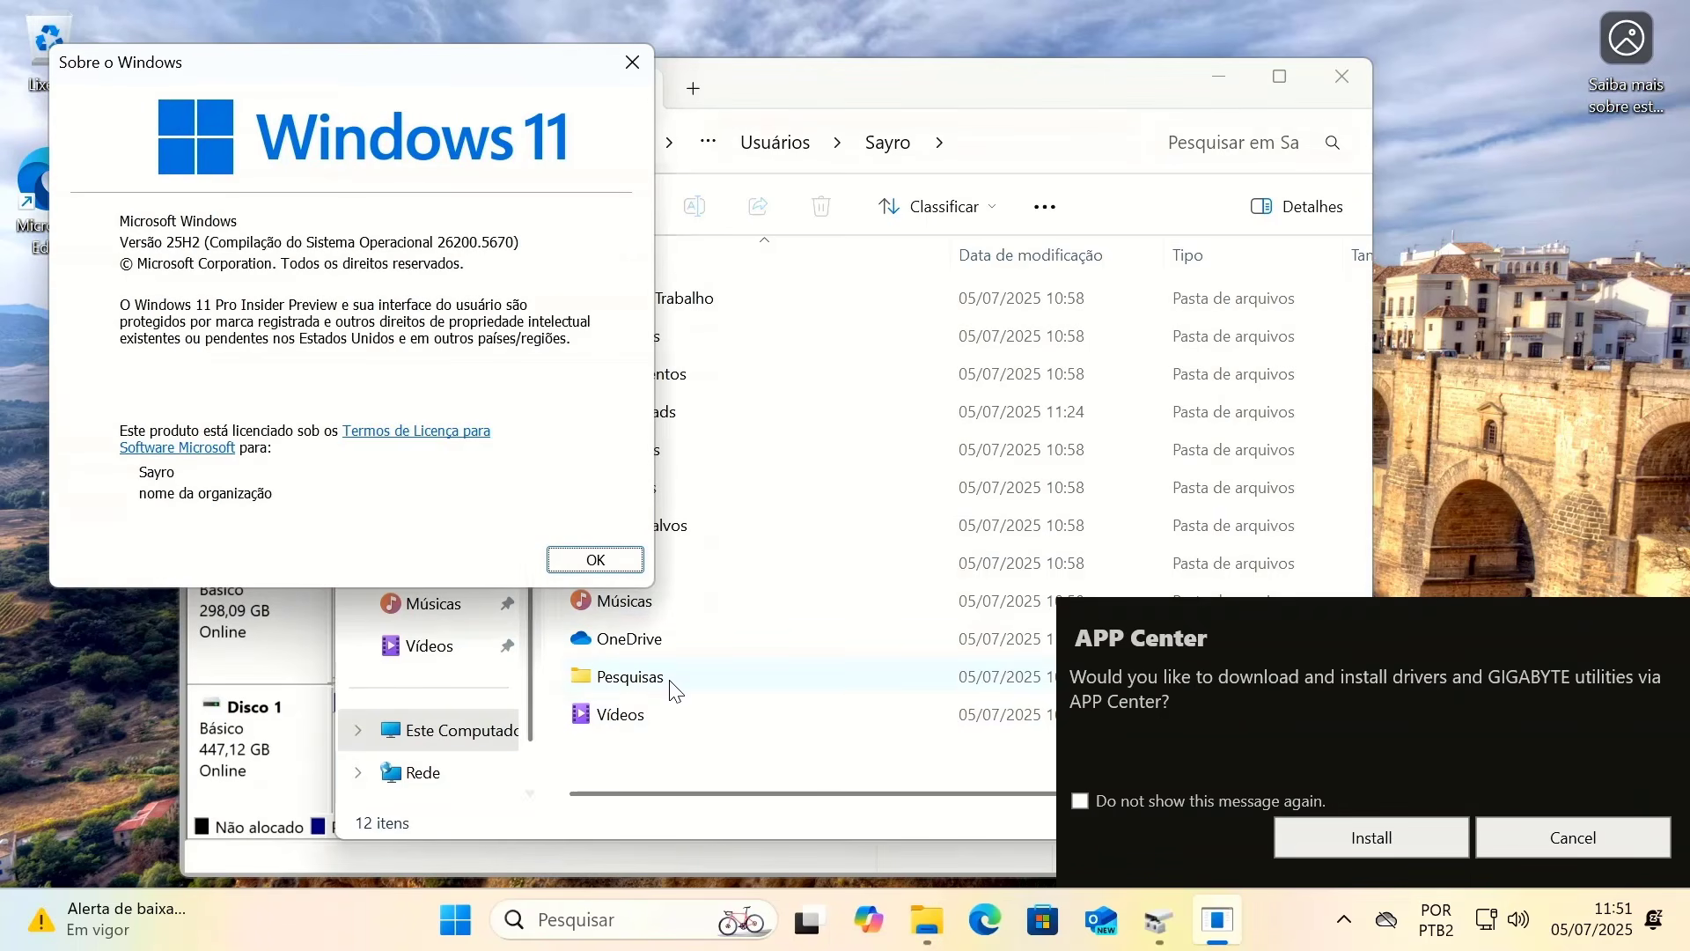
click(1191, 780)
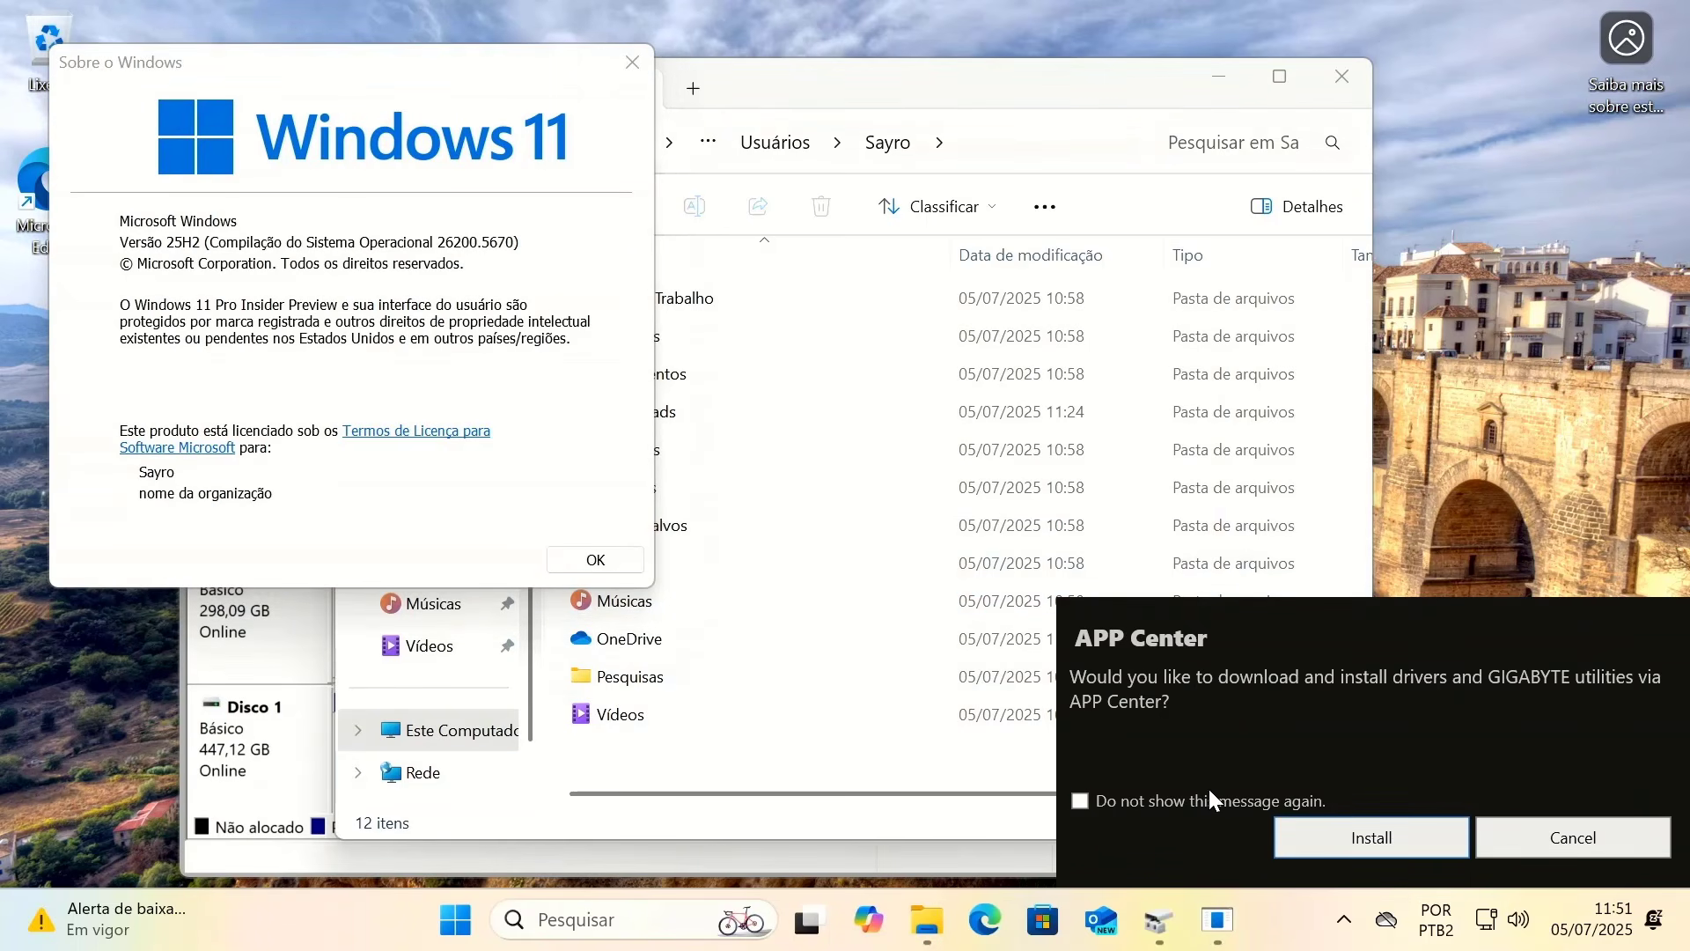